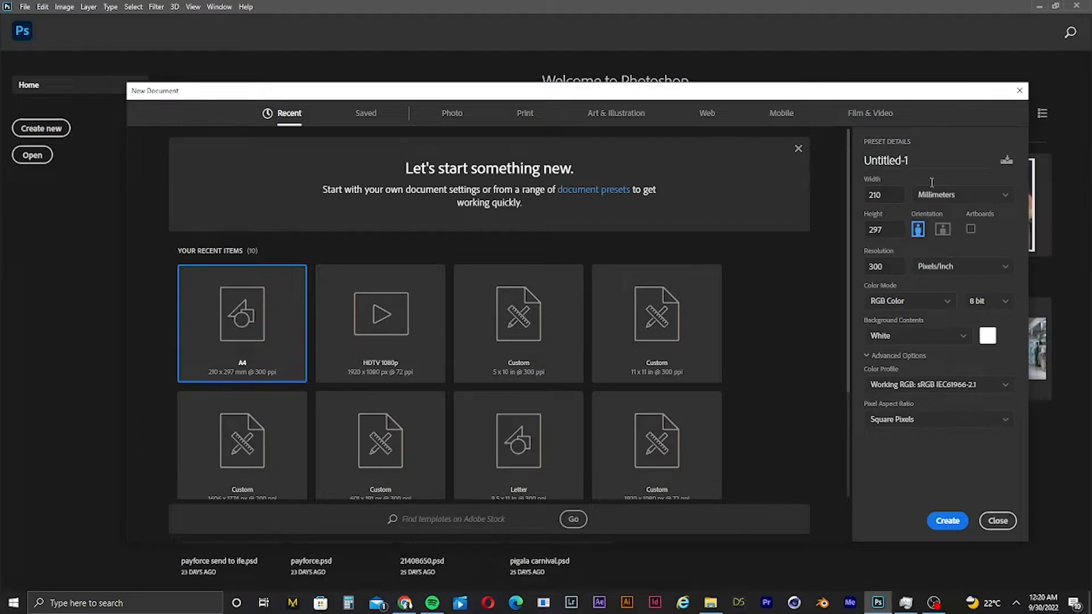
- Create a new document in inches with landscape orientation, width 11 and height 11, at 300 pixels/inch
left_click(962, 189)
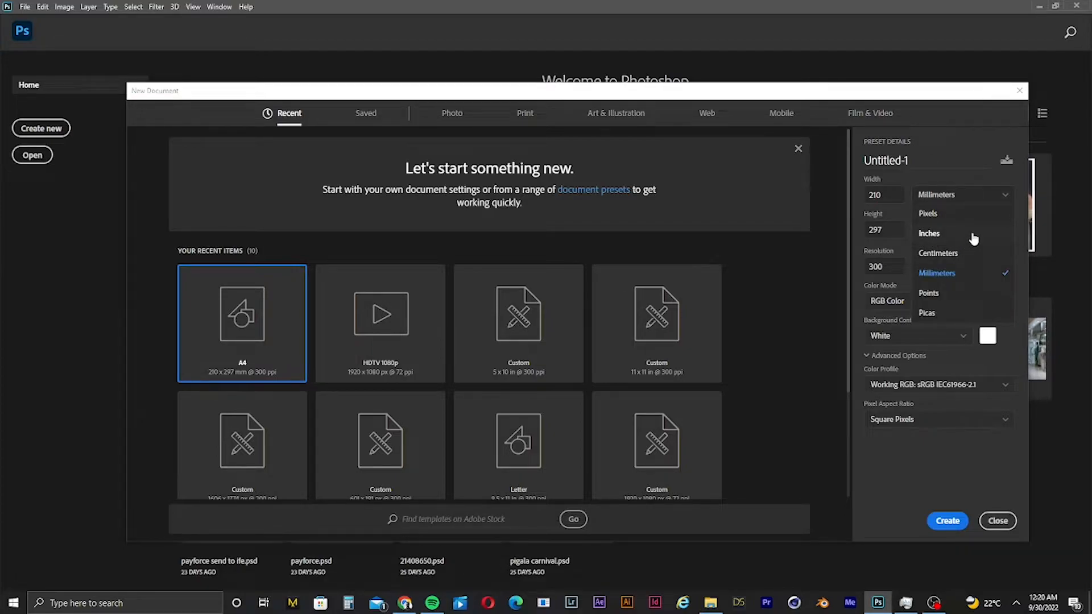
left_click(973, 235)
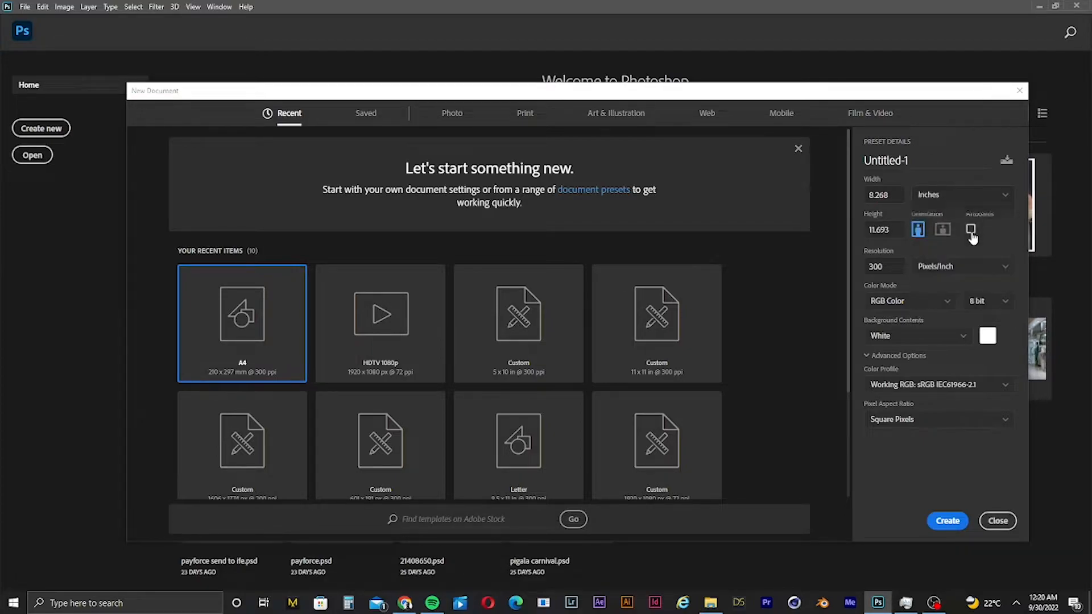
left_click(942, 229)
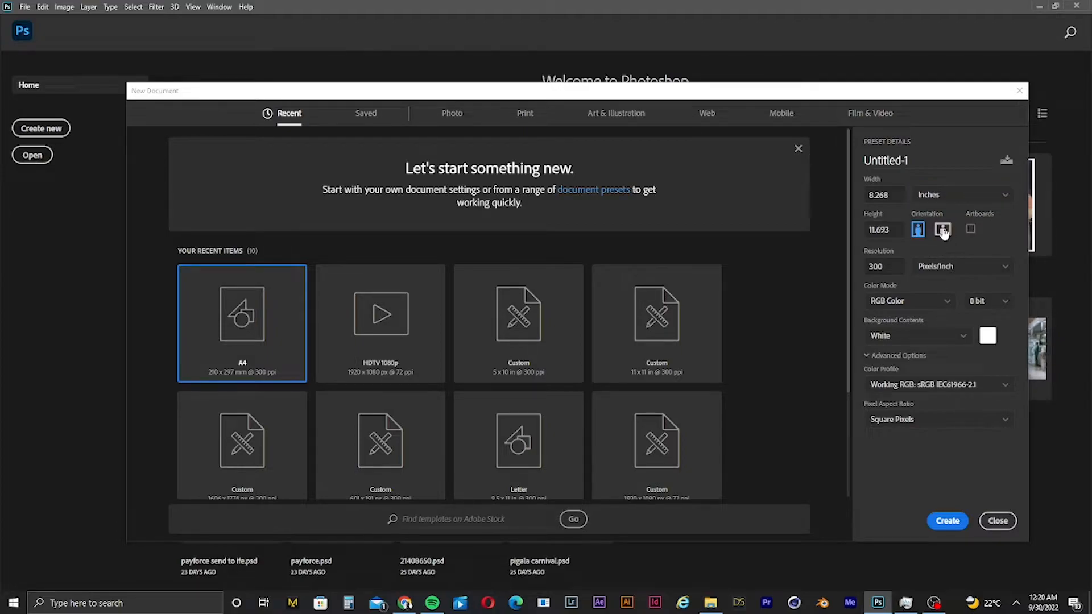
left_click(903, 193)
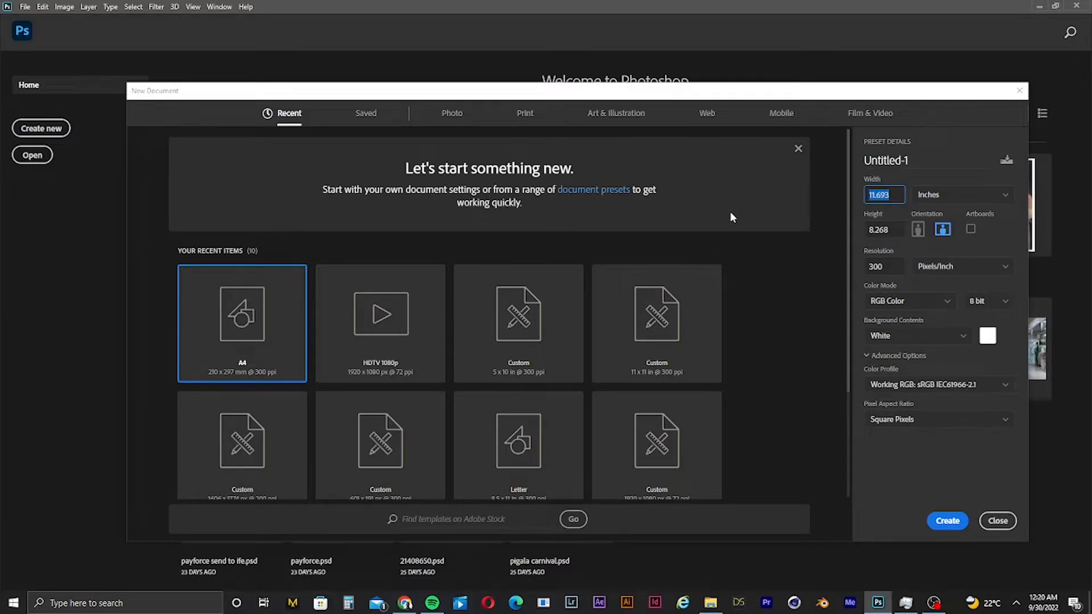
type("11")
key("Tab")
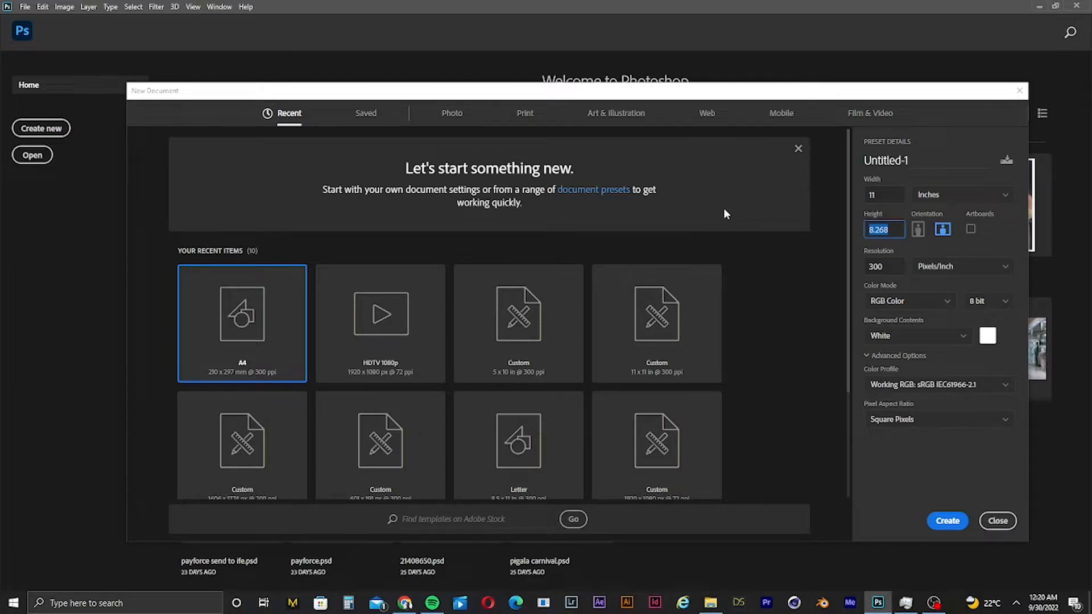
type("11")
left_click(947, 521)
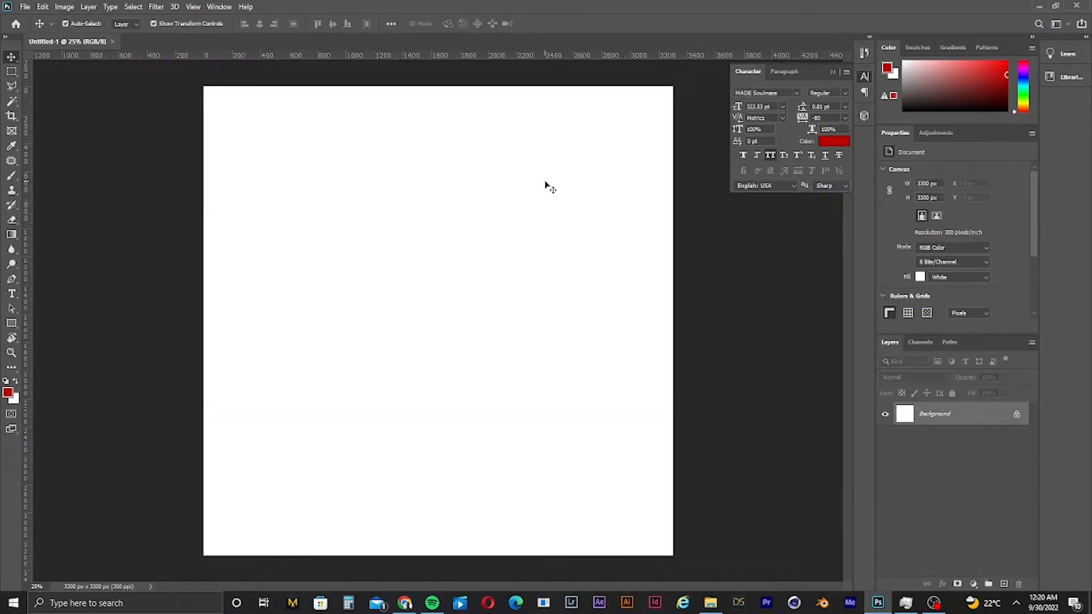
- Place the pexels-moose-photos-1036620 image from the Desktop as an embedded object and commit it
key("ctrl+0")
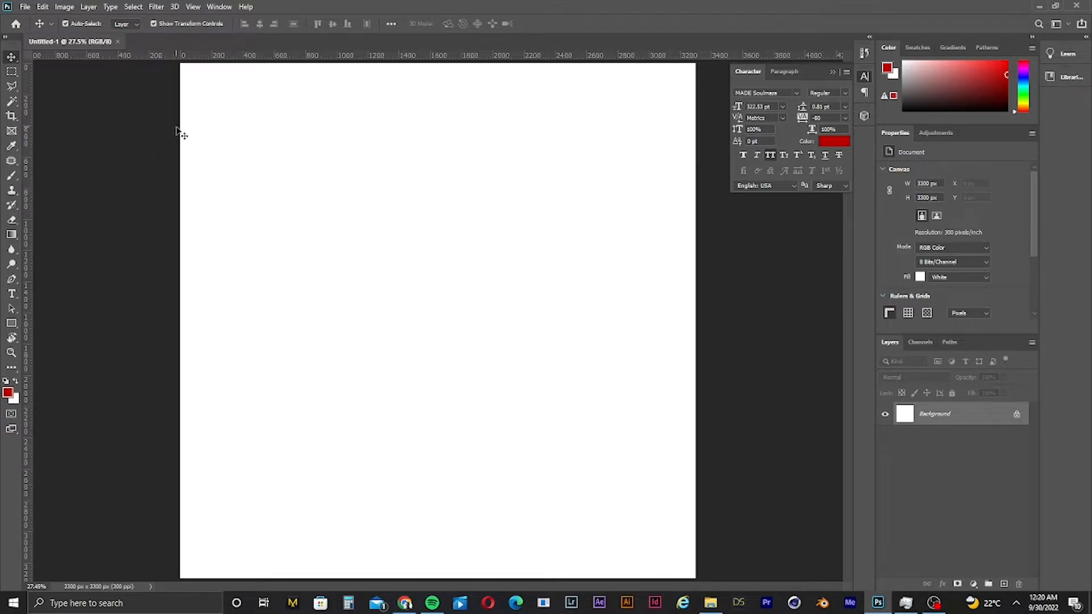
left_click(25, 7)
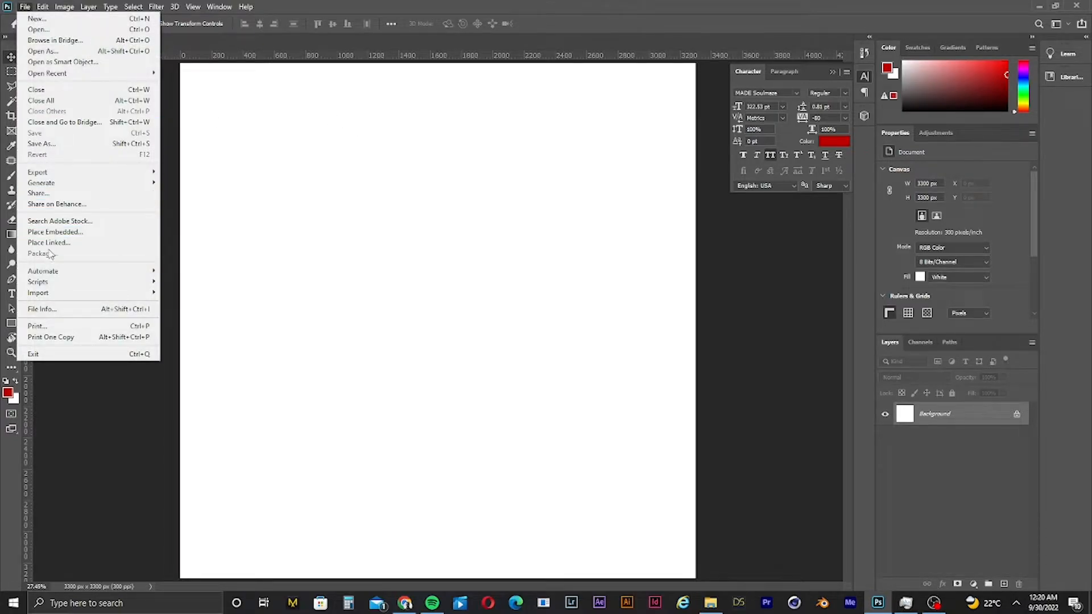
left_click(71, 233)
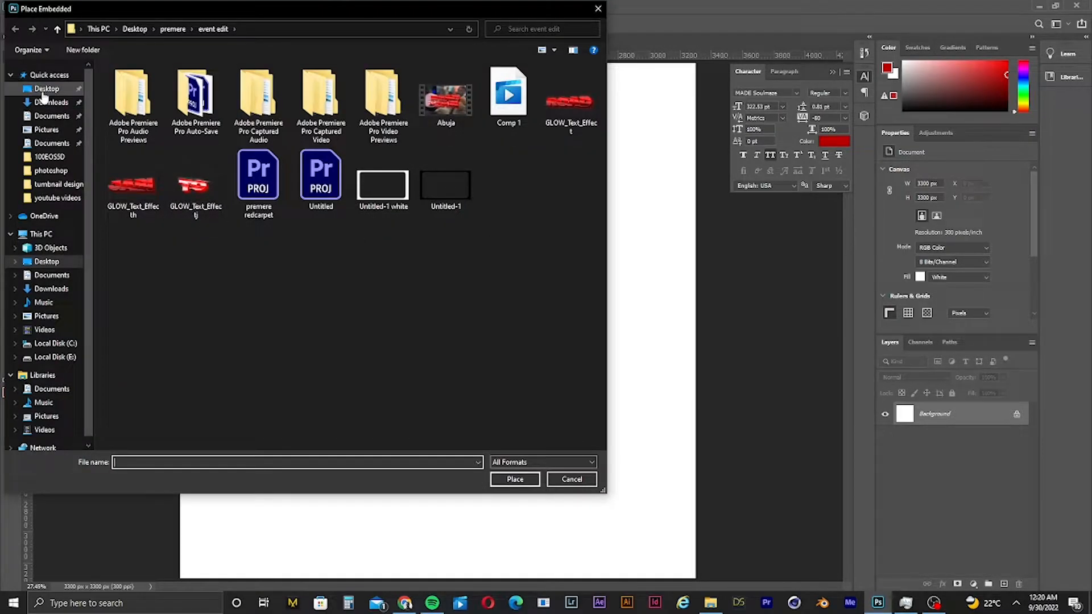
left_click(40, 89)
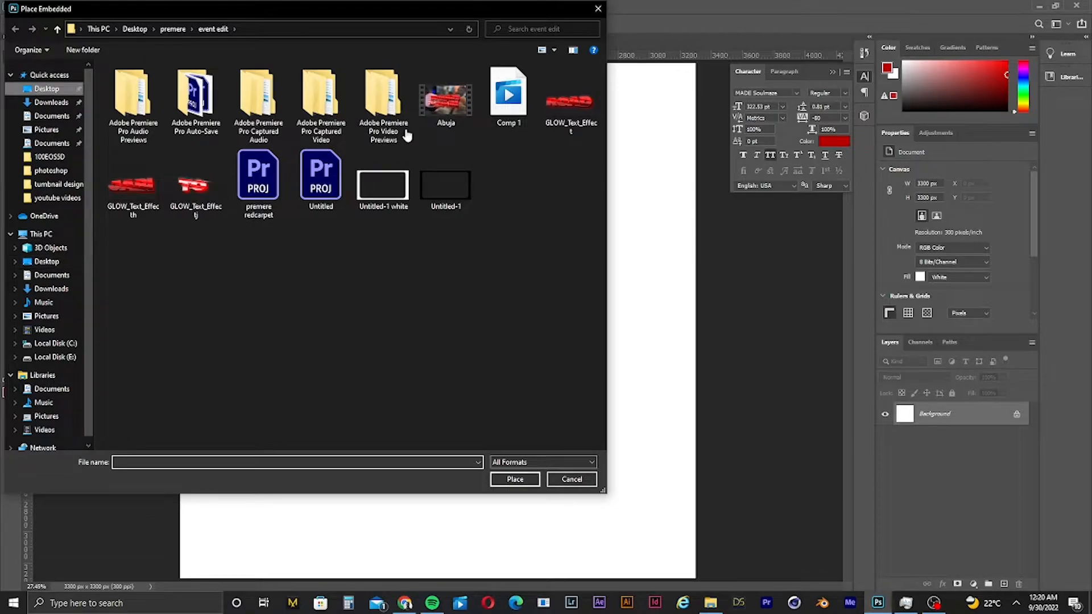
scroll(425, 369, "down", 3)
scroll(425, 368, "down", 10)
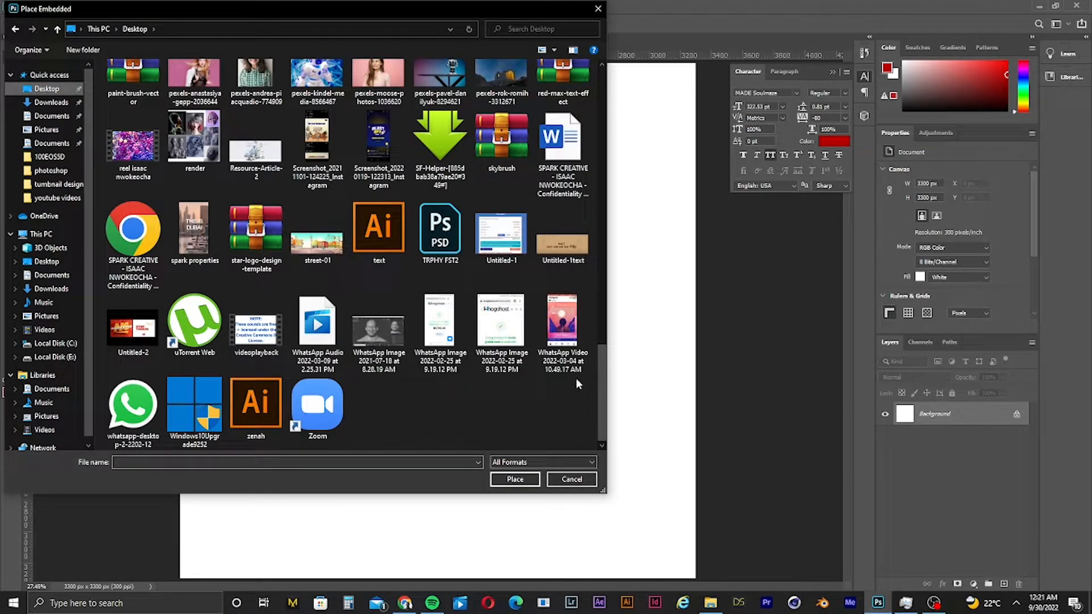
scroll(602, 364, "up", 2)
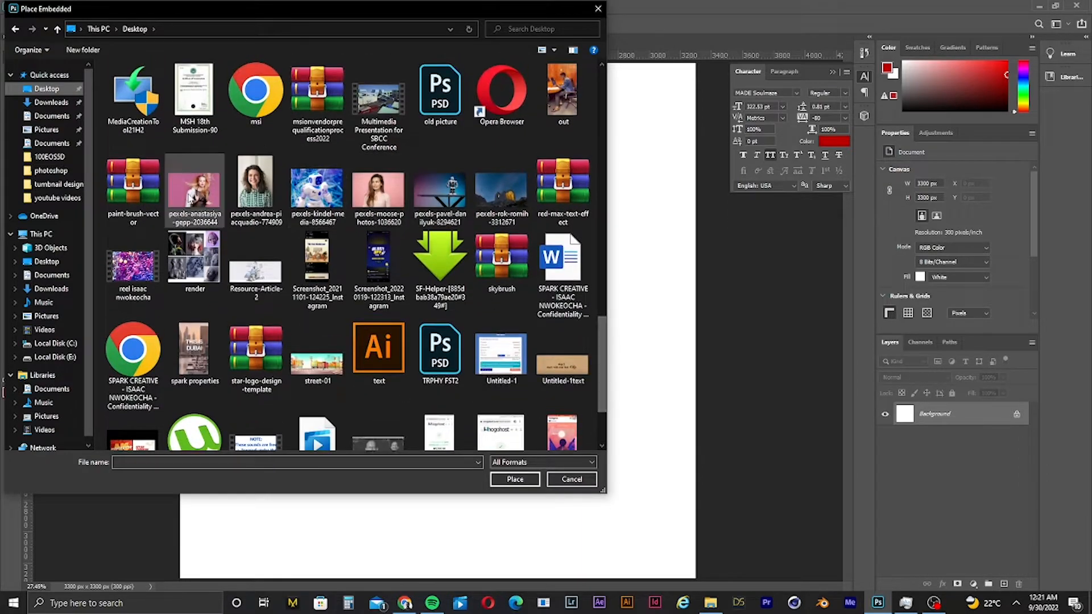
left_click(277, 184)
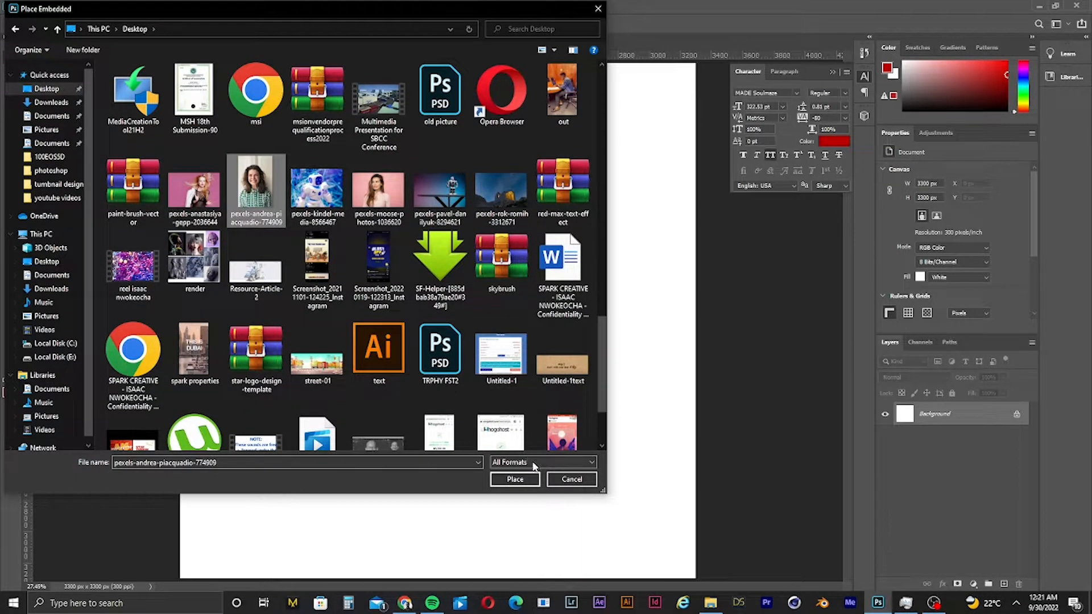
left_click(378, 192)
left_click(513, 480)
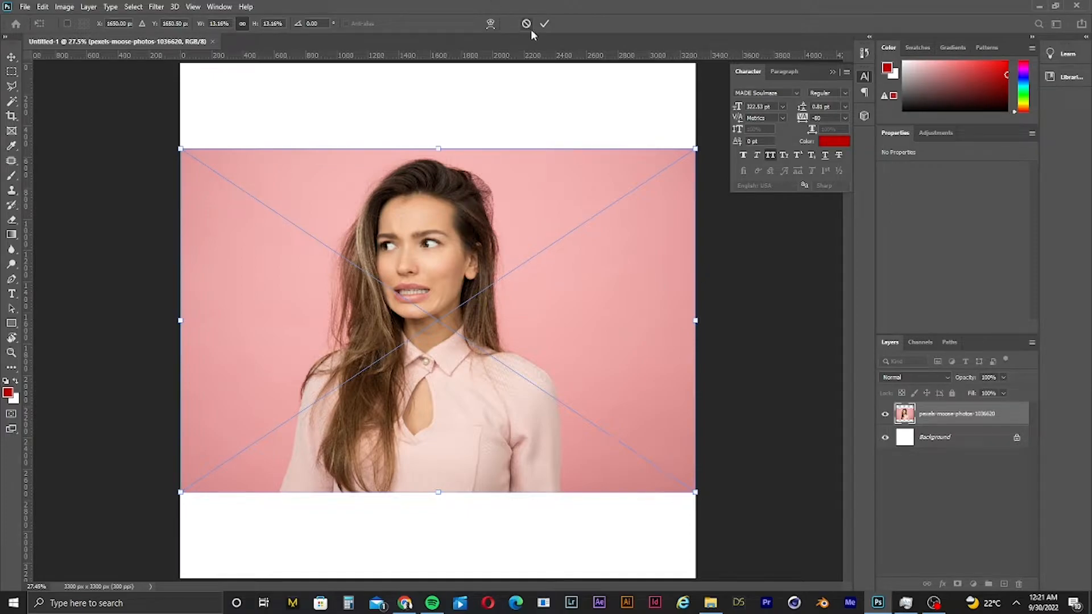
left_click(544, 23)
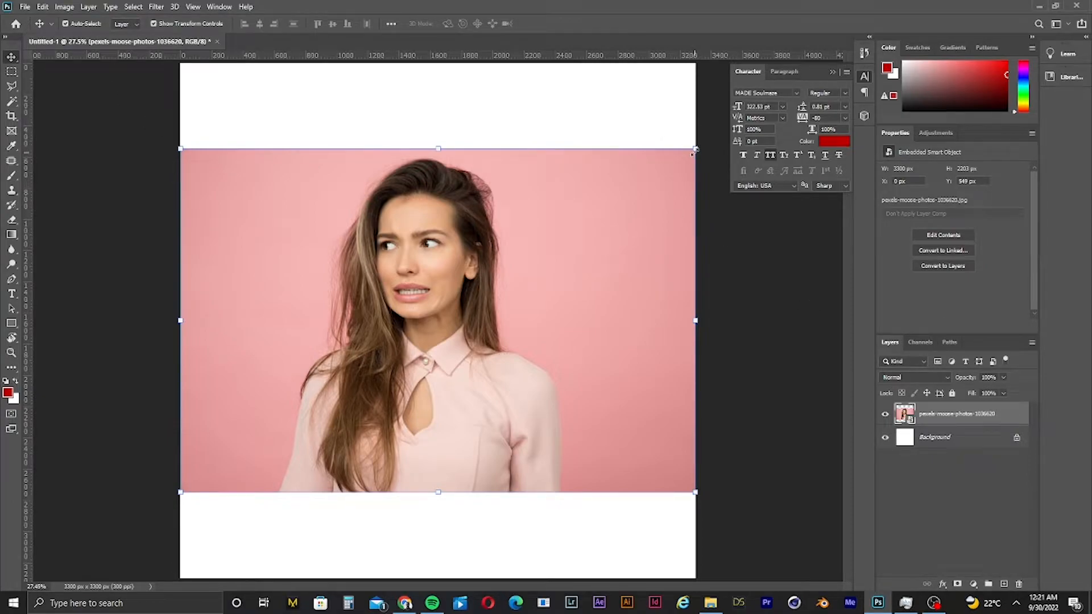
- Scale the placed photo slightly smaller and commit the transform
mouse_move(691, 159)
left_mouse_down()
mouse_move(719, 128)
mouse_move(646, 179)
mouse_move(785, 89)
mouse_move(681, 159)
left_mouse_up()
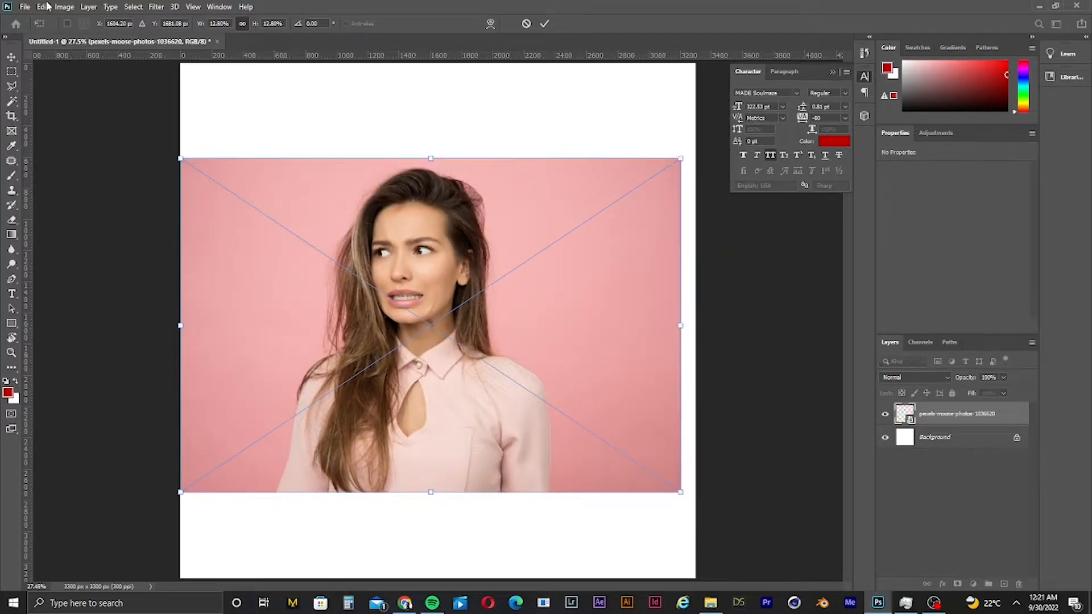
left_click(545, 23)
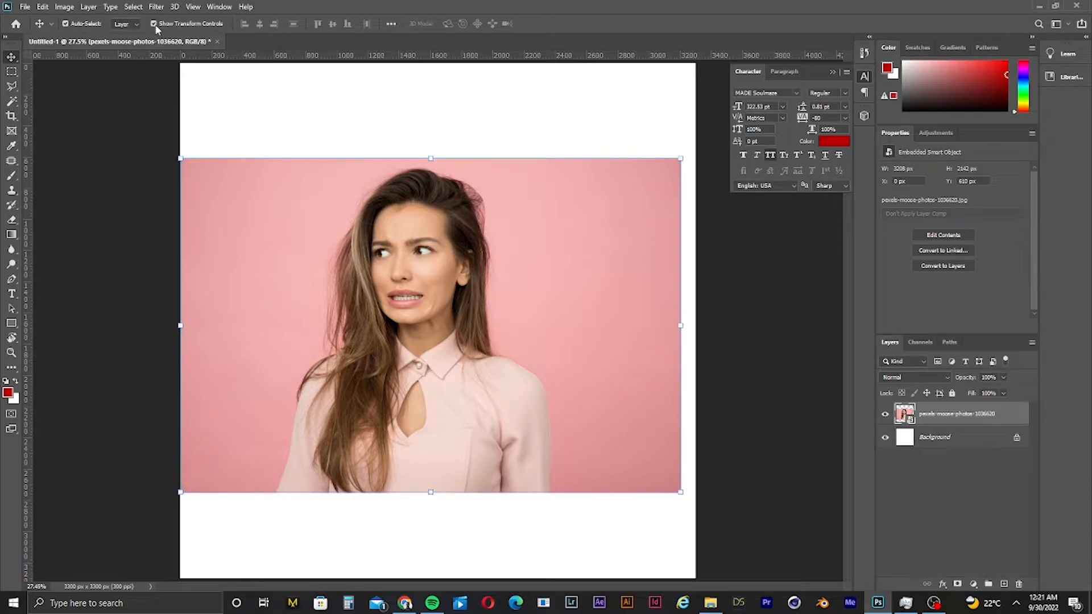
left_click(152, 24)
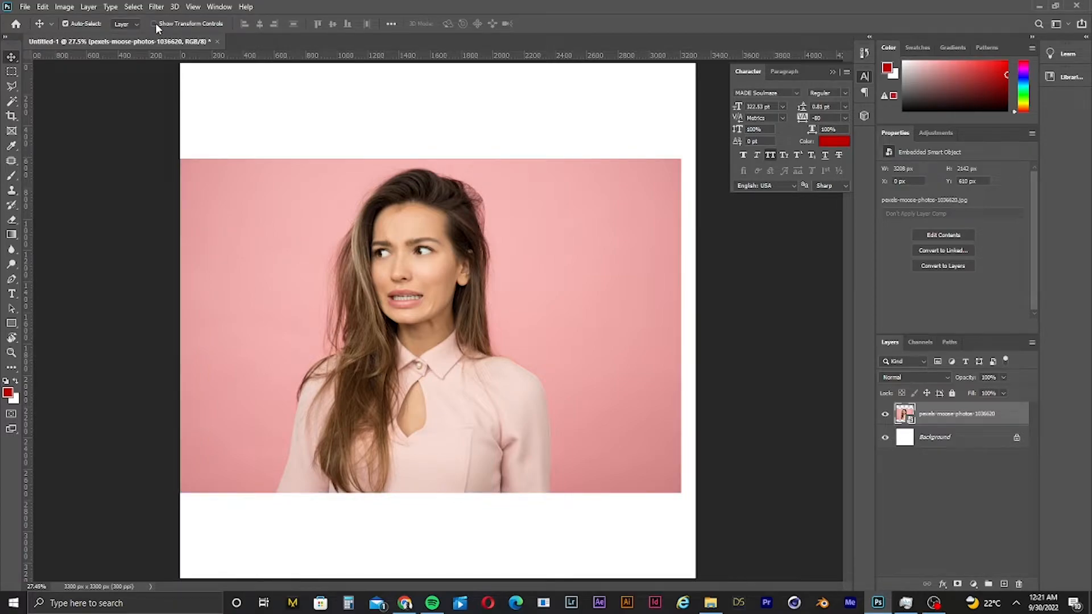
left_click(155, 24)
left_click(153, 23)
left_click(153, 23)
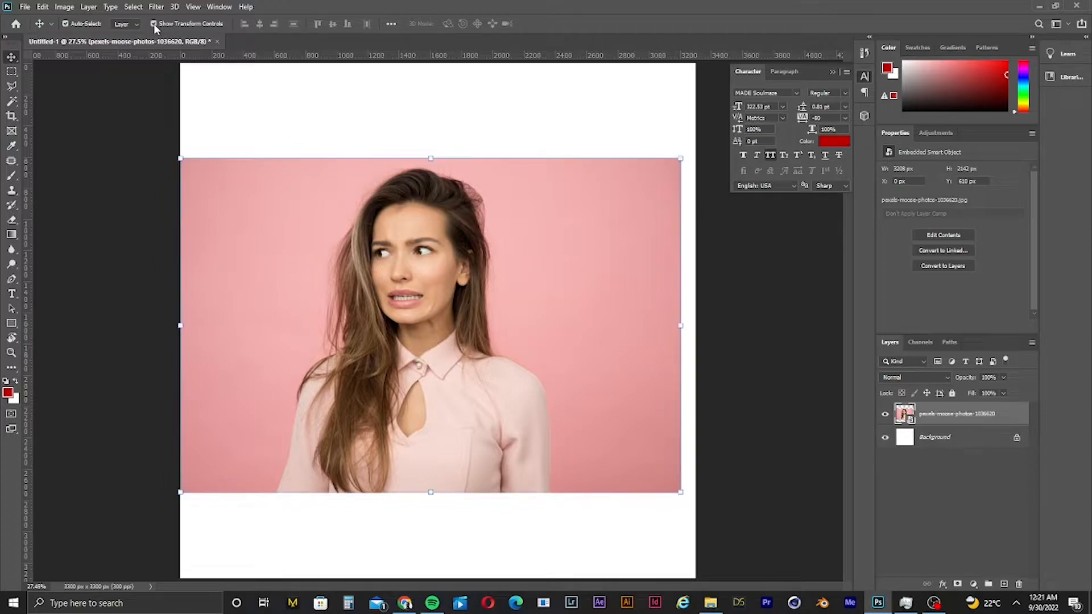
left_click(154, 23)
left_click(154, 23)
- Resize the photo so it spans the full canvas width, about 3300 px wide, and commit
left_click_drag(680, 159, 817, 243)
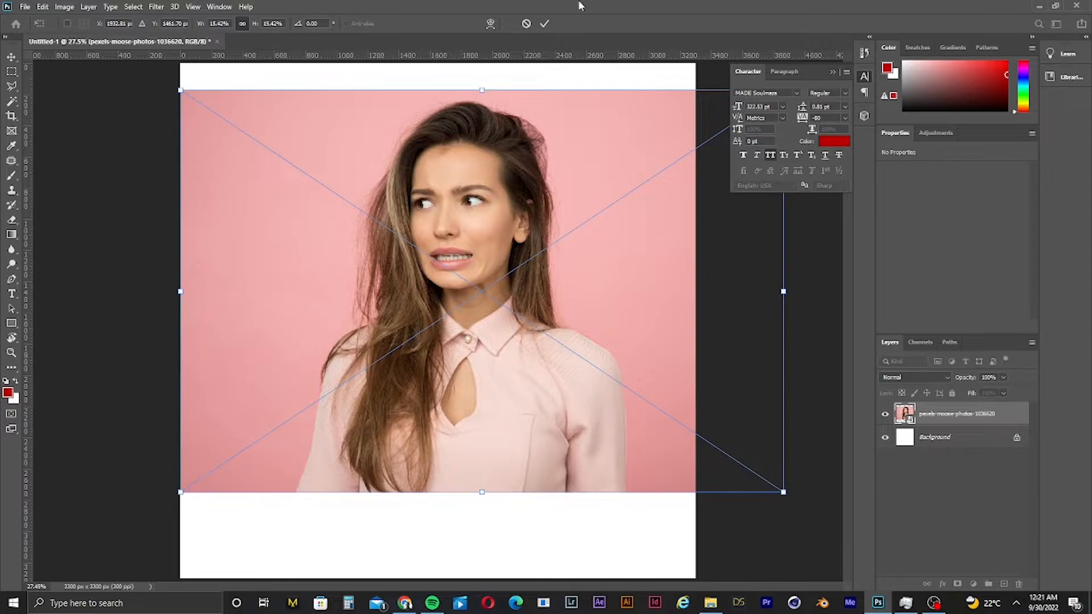
left_click(544, 24)
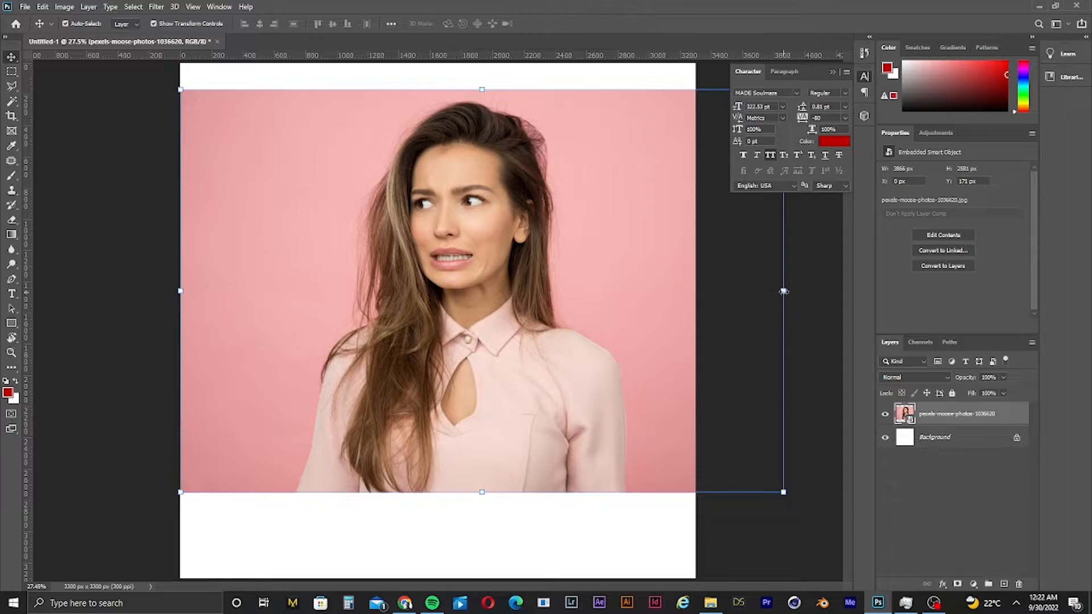
left_click_drag(783, 291, 694, 314)
left_click(544, 23)
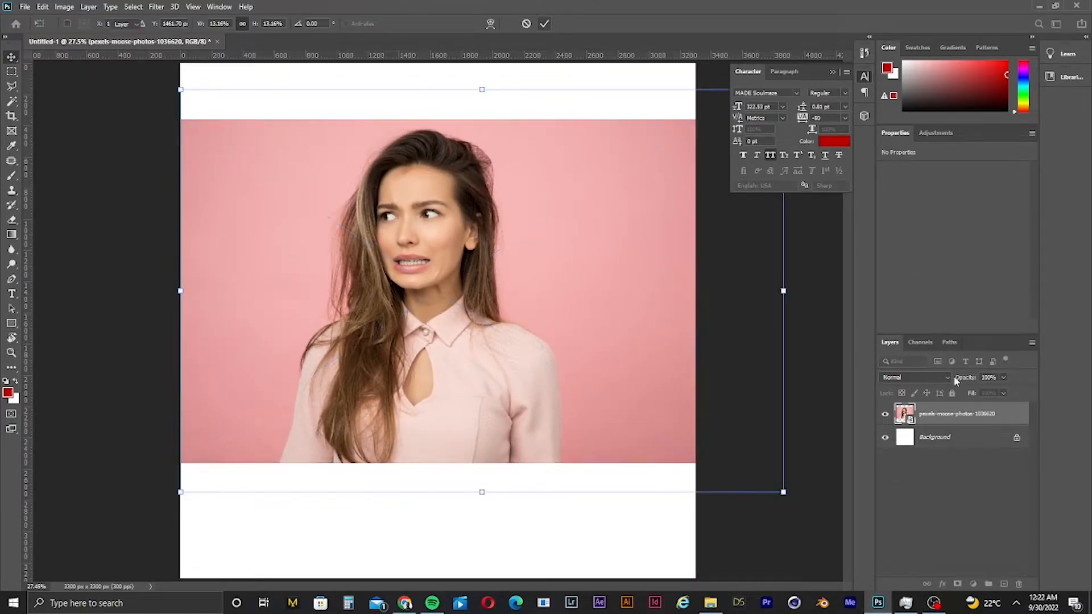
- Rasterize the photo layer
right_click(1006, 419)
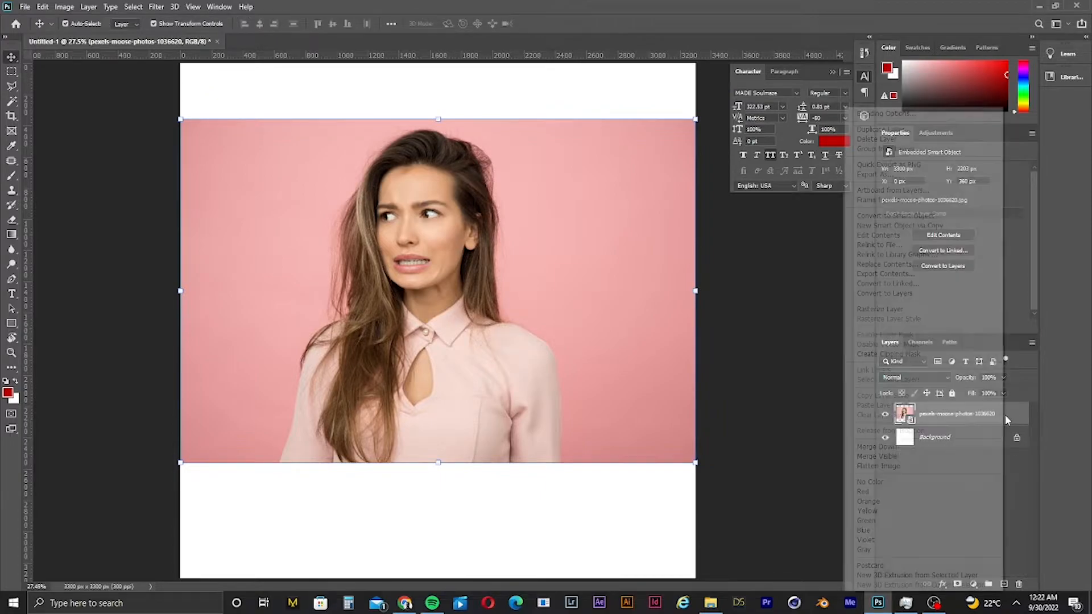
left_click(891, 311)
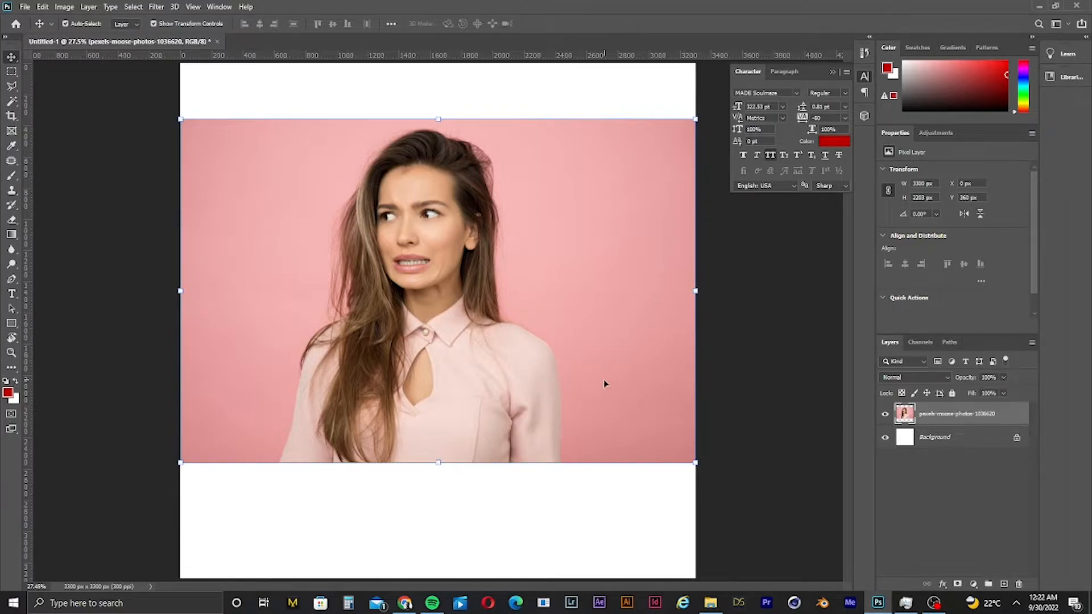
- Duplicate the photo layer as a copy shifted downward, then delete the copy layer
left_click_drag(548, 328, 522, 380)
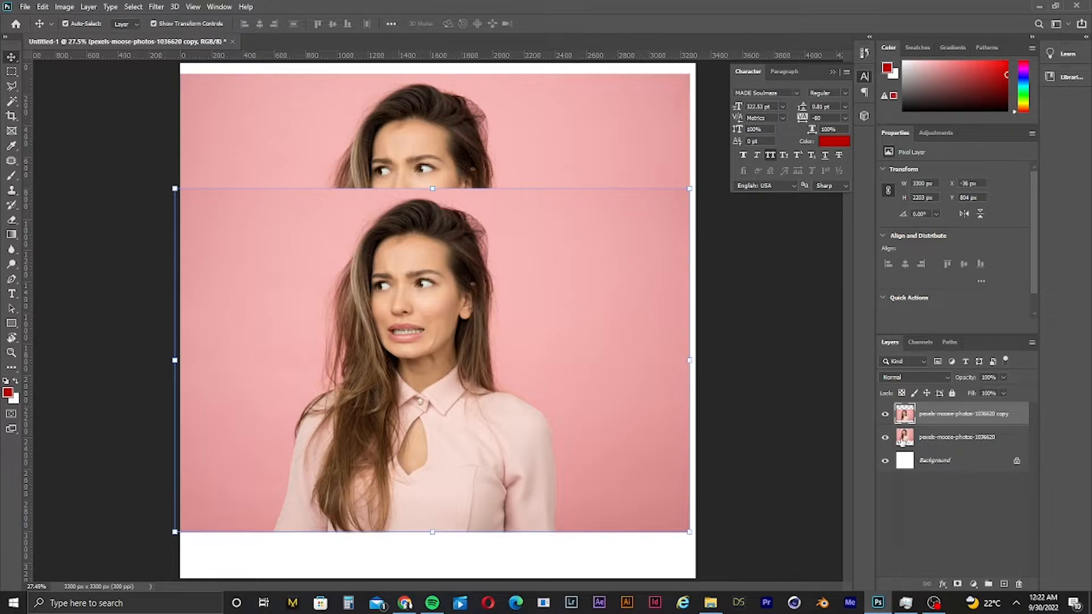
left_click(885, 416)
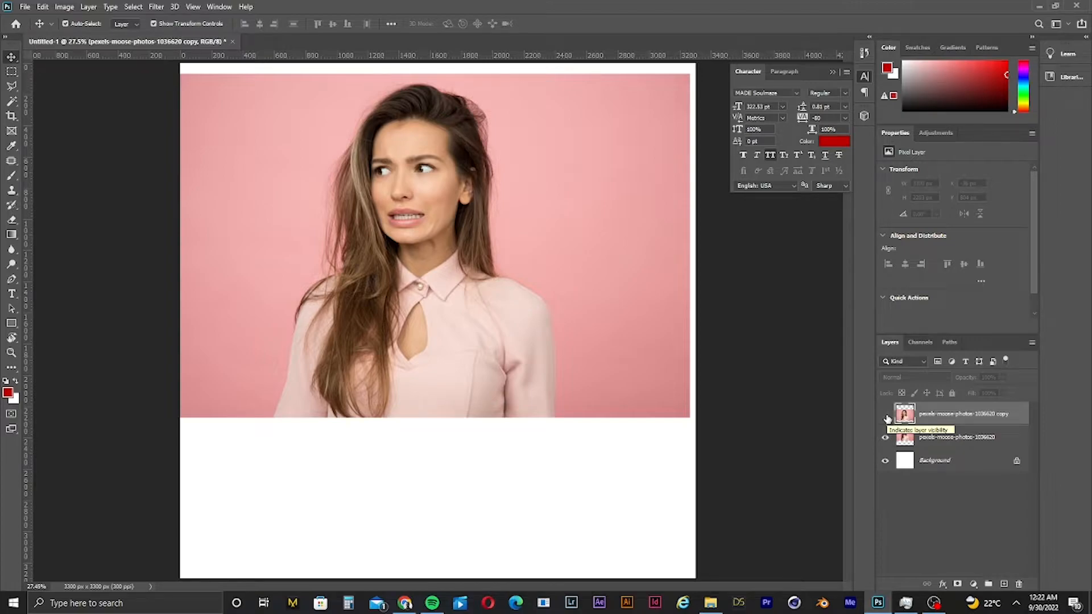
left_click(886, 417)
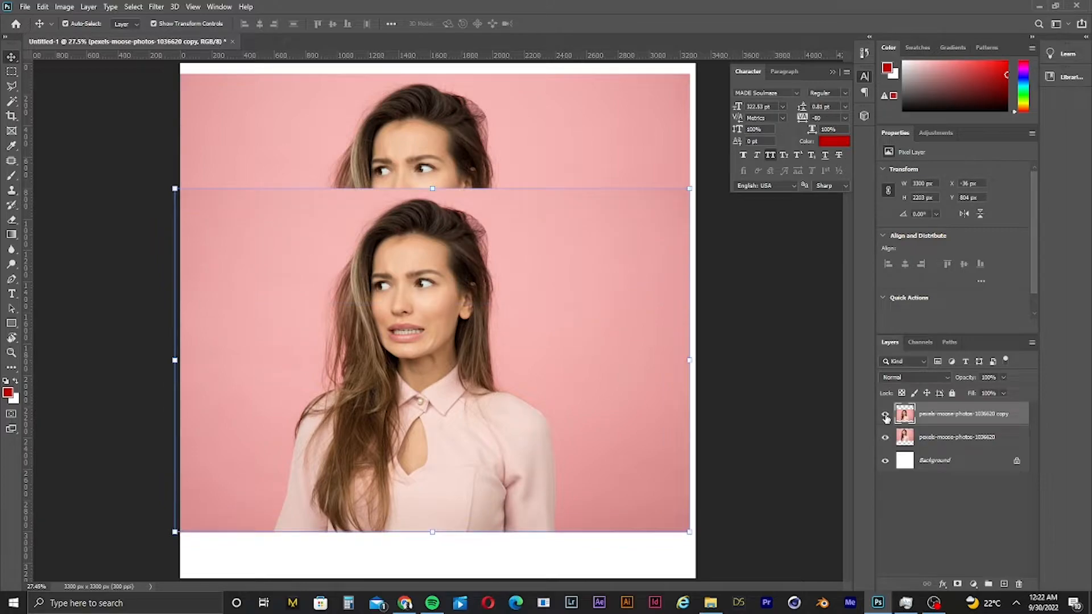
left_click(885, 416)
left_click(886, 417)
left_click_drag(973, 411, 1020, 584)
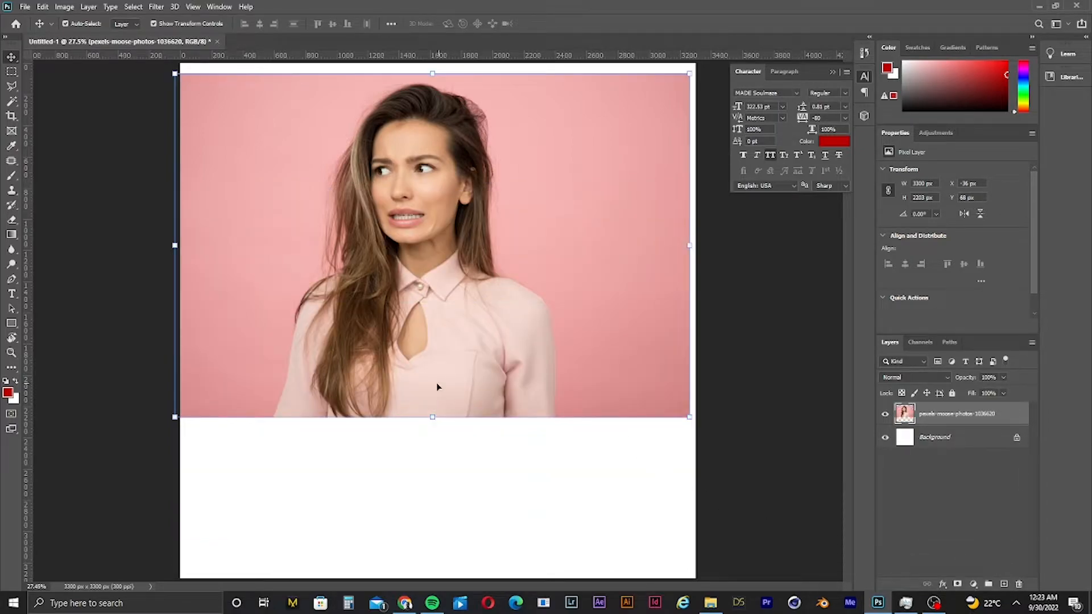
- Move the photo slightly down on the canvas
left_click_drag(256, 192, 261, 216)
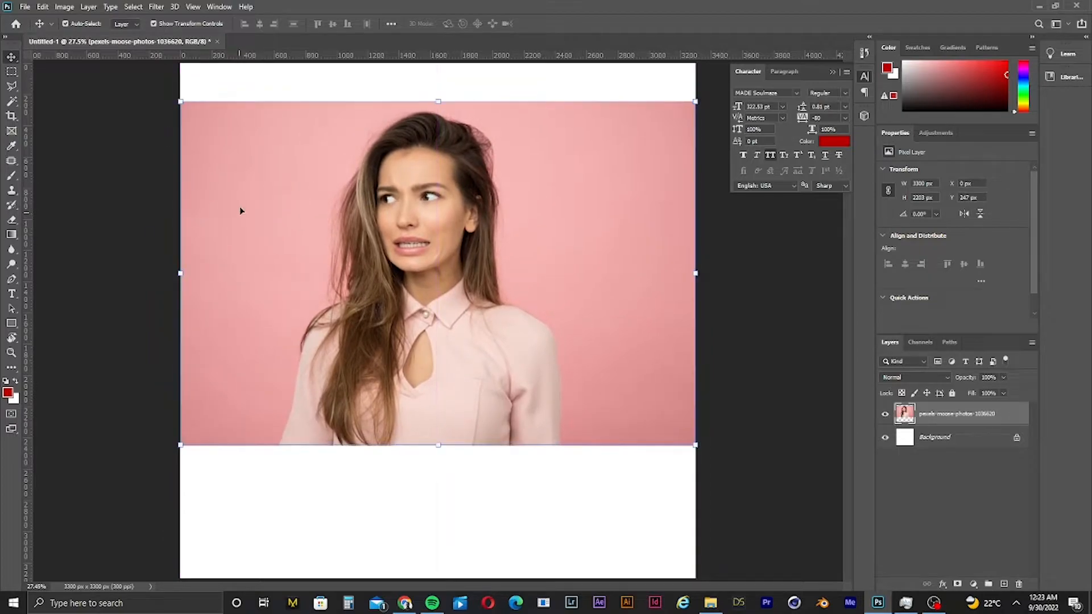
- Trace a Polygonal Lasso selection around the pink background to the left of the woman, zooming in along the edge
left_click(11, 86)
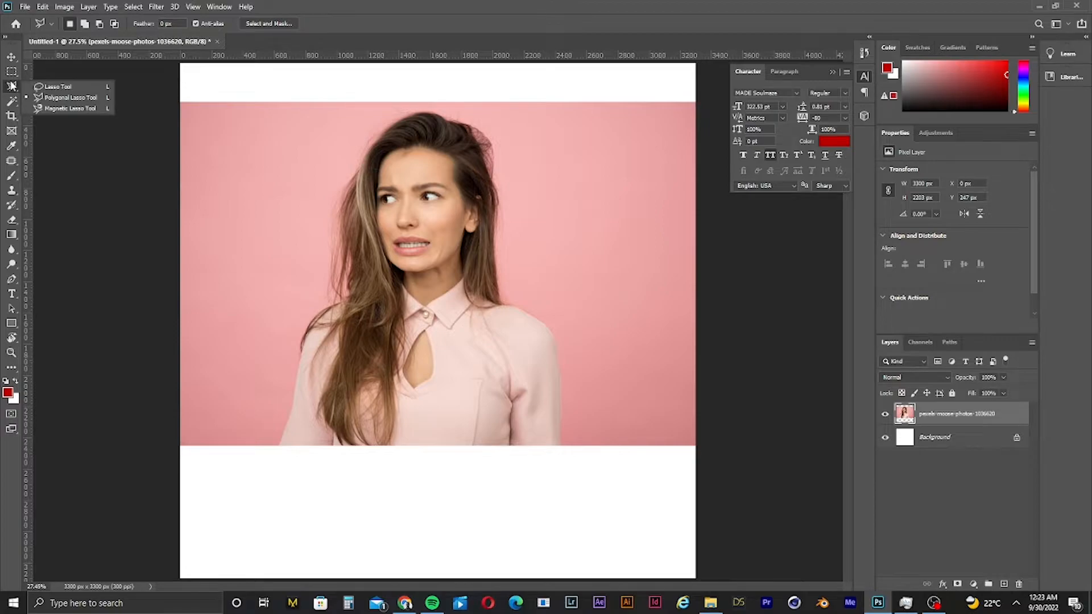
left_click(17, 103)
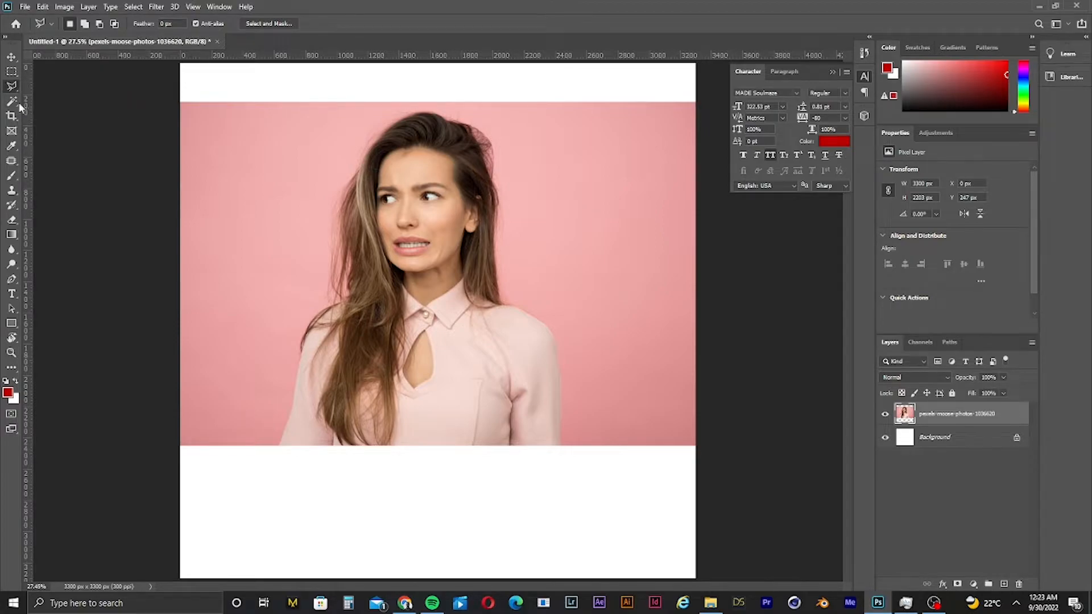
left_click(154, 90)
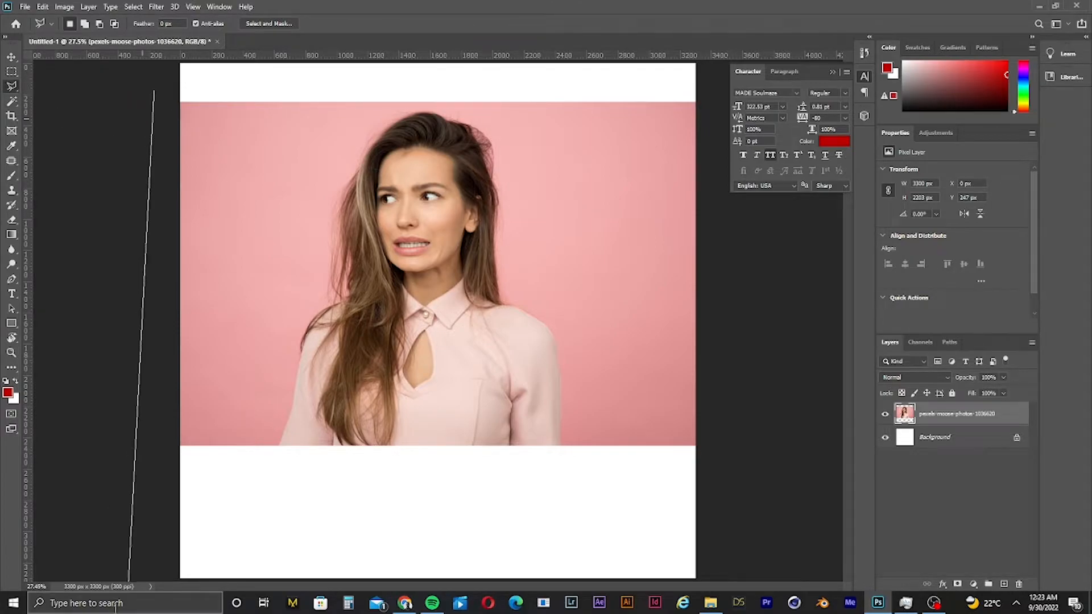
left_click(120, 502)
left_click(253, 491)
left_click(278, 459)
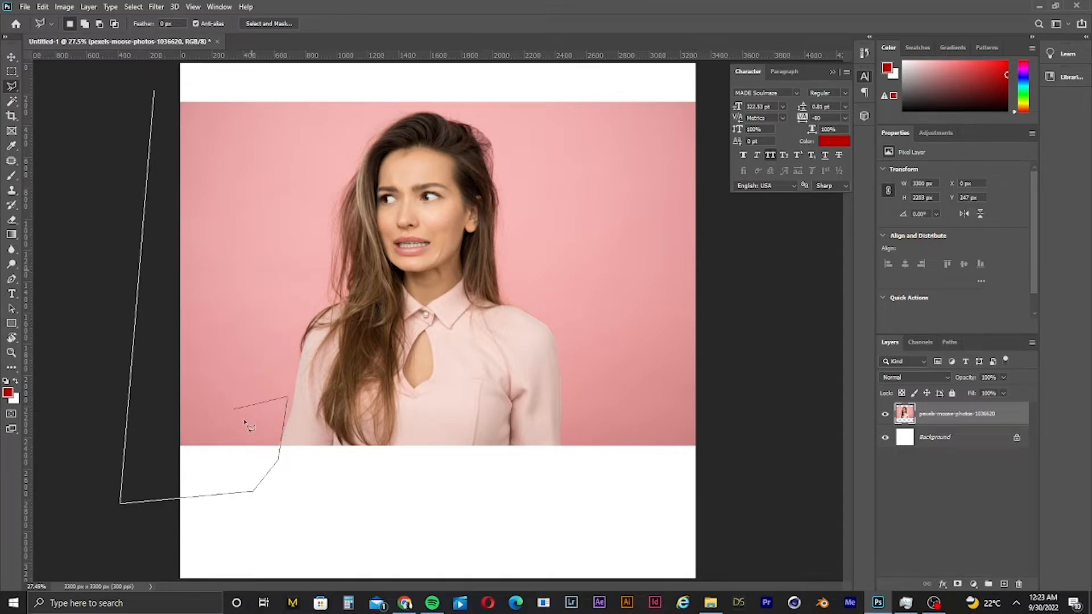
left_click(287, 396)
key("BackSpace")
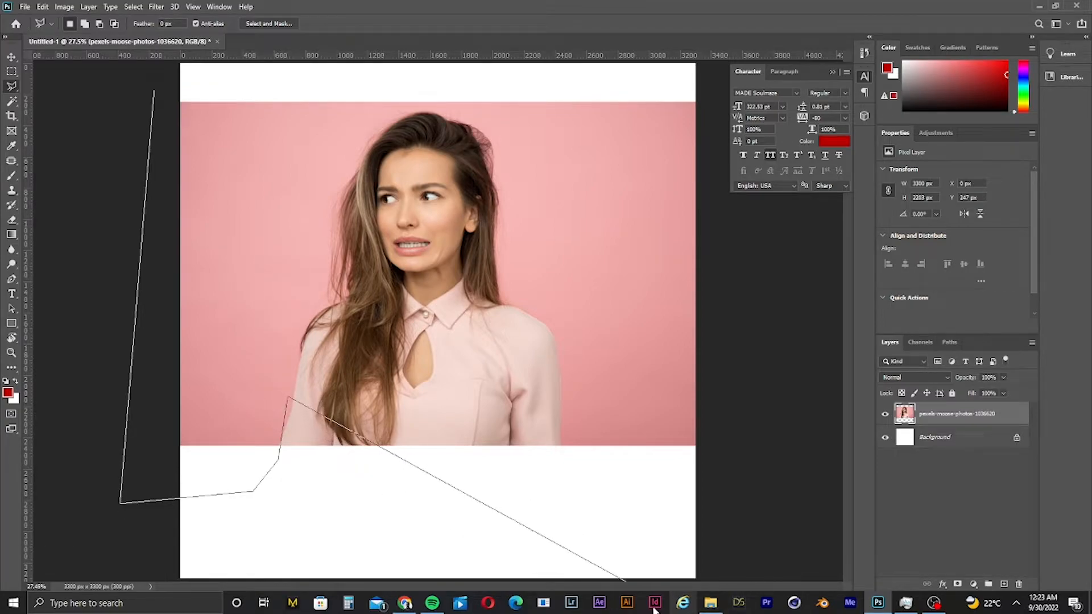
key("BackSpace")
left_click(250, 455)
scroll(283, 451, "up", 3)
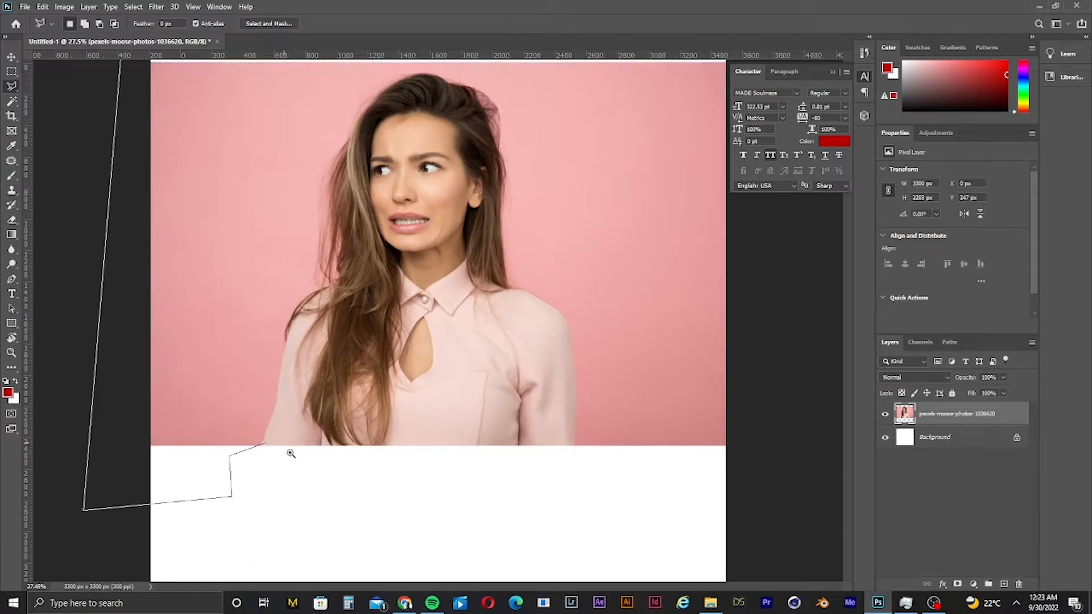
scroll(276, 461, "up", 5)
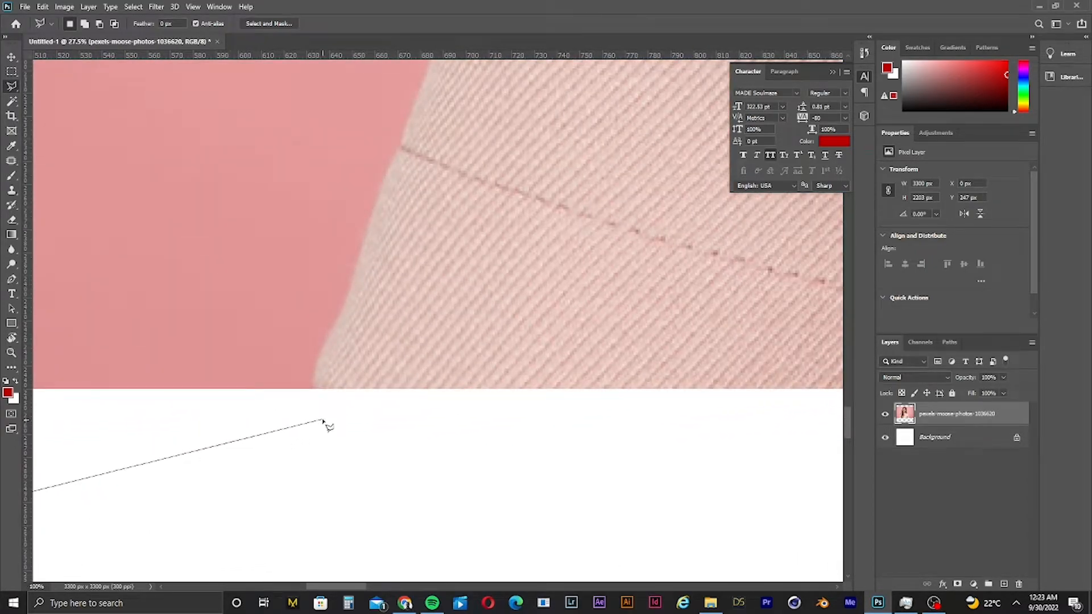
scroll(316, 426, "up", 2)
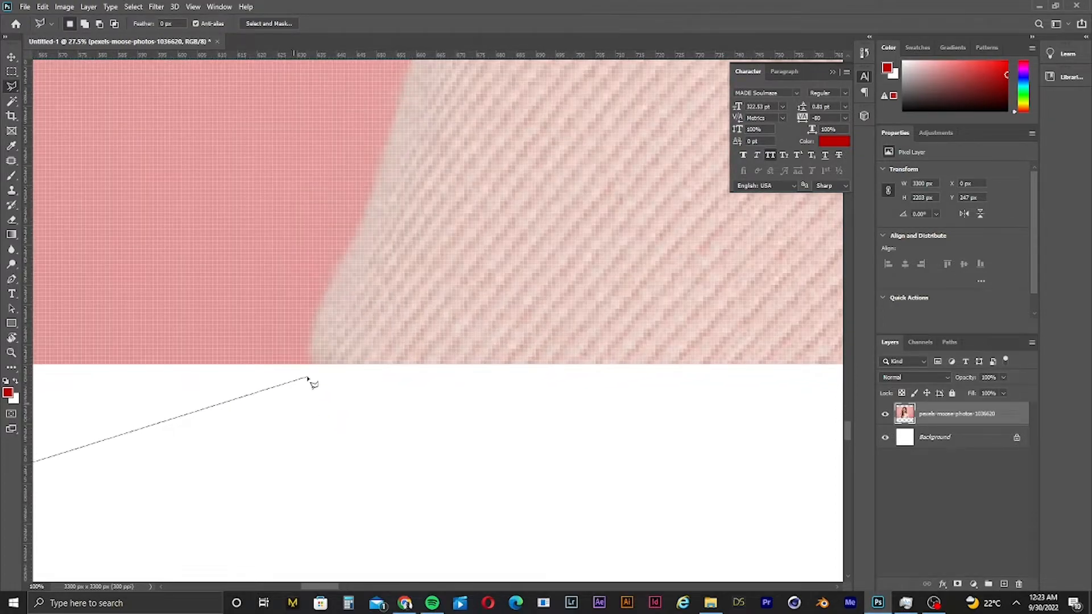
left_click(312, 391)
scroll(318, 375, "up", 1)
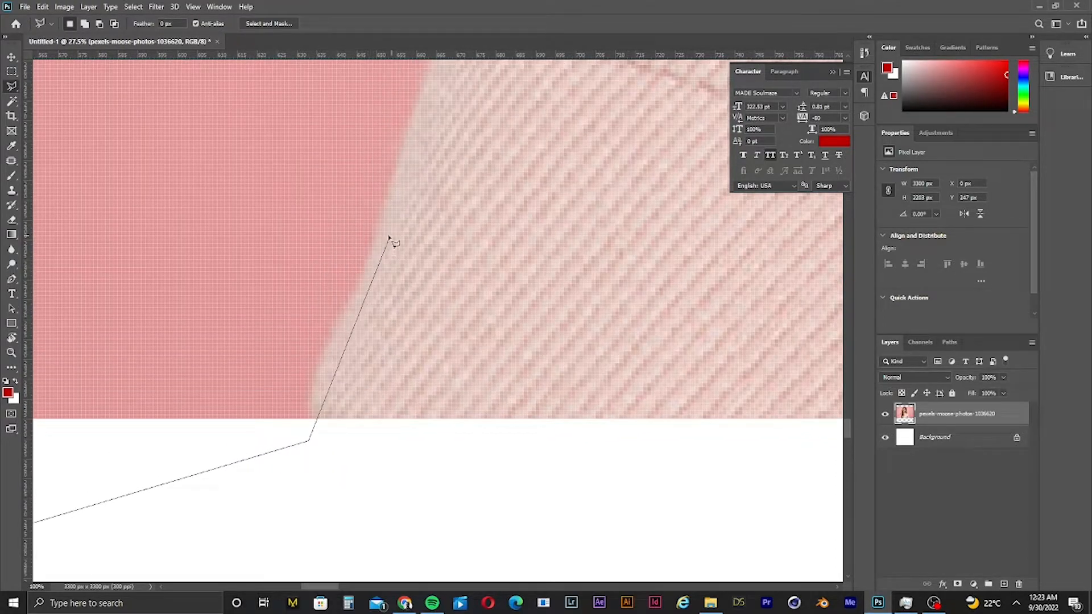
left_click(382, 217)
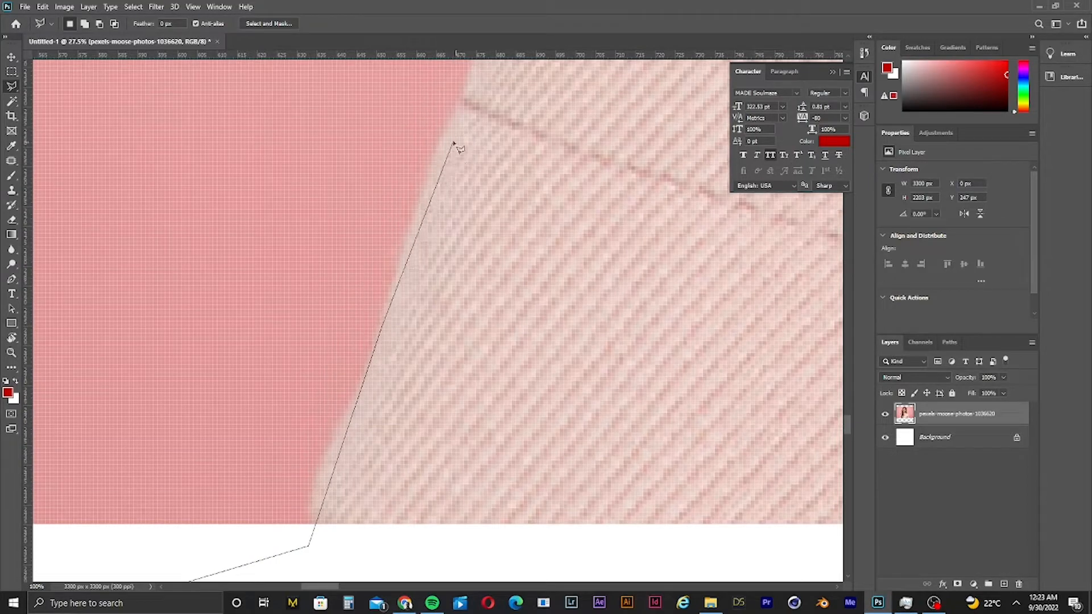
scroll(452, 165, "up", 4)
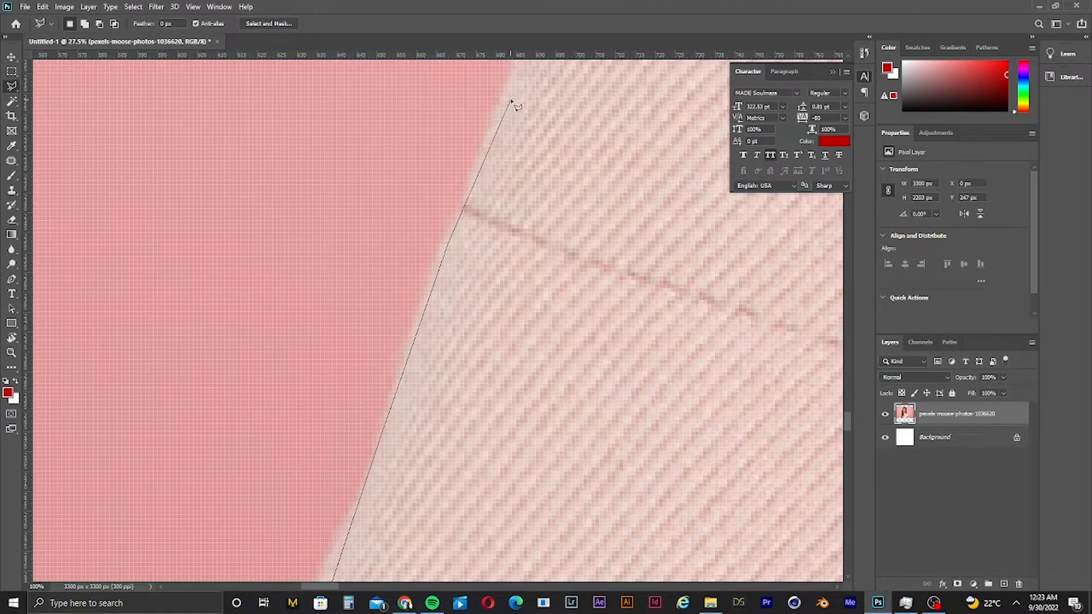
left_click(506, 98)
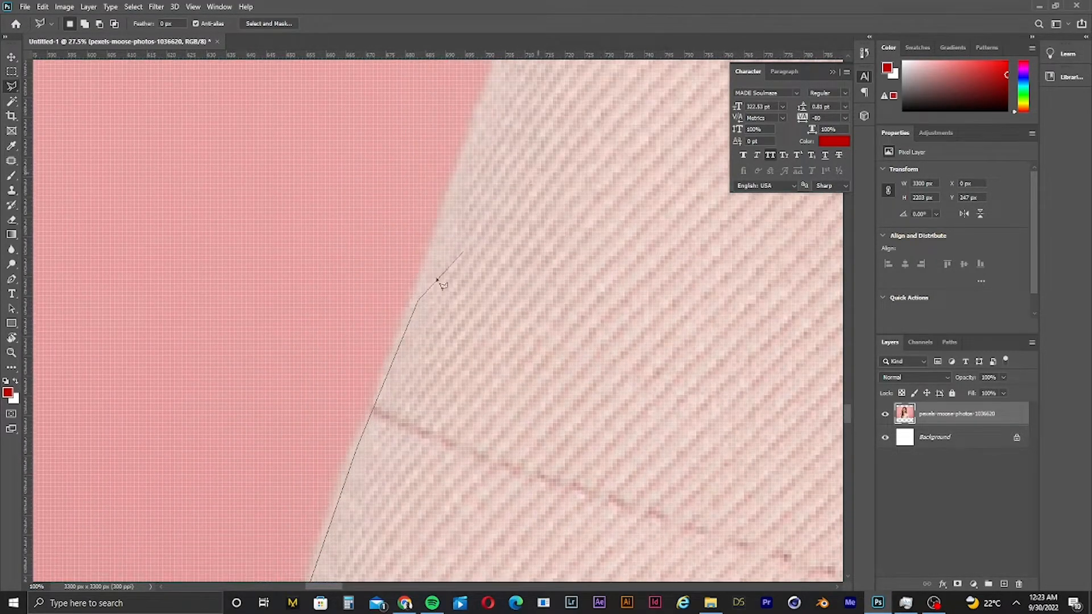
left_click(488, 91)
left_click(536, 79)
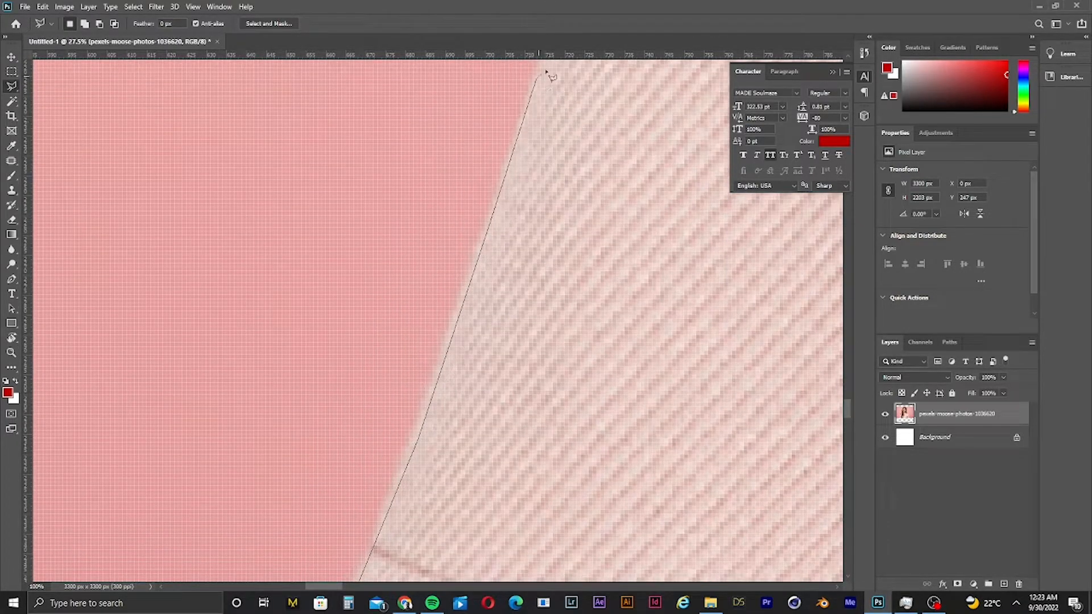
scroll(547, 67, "down", 10)
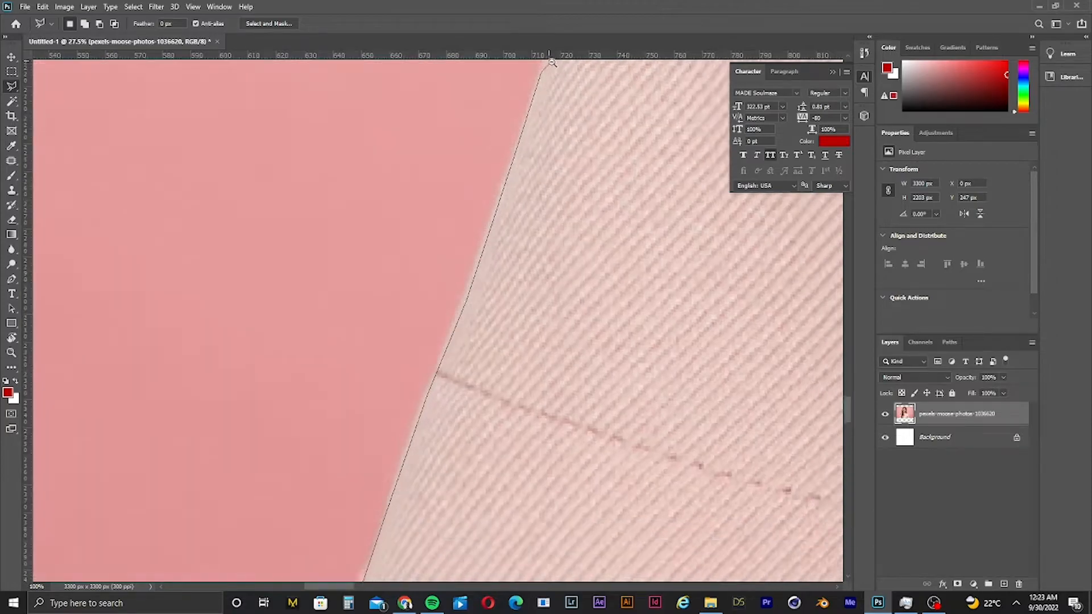
scroll(518, 78, "down", 5)
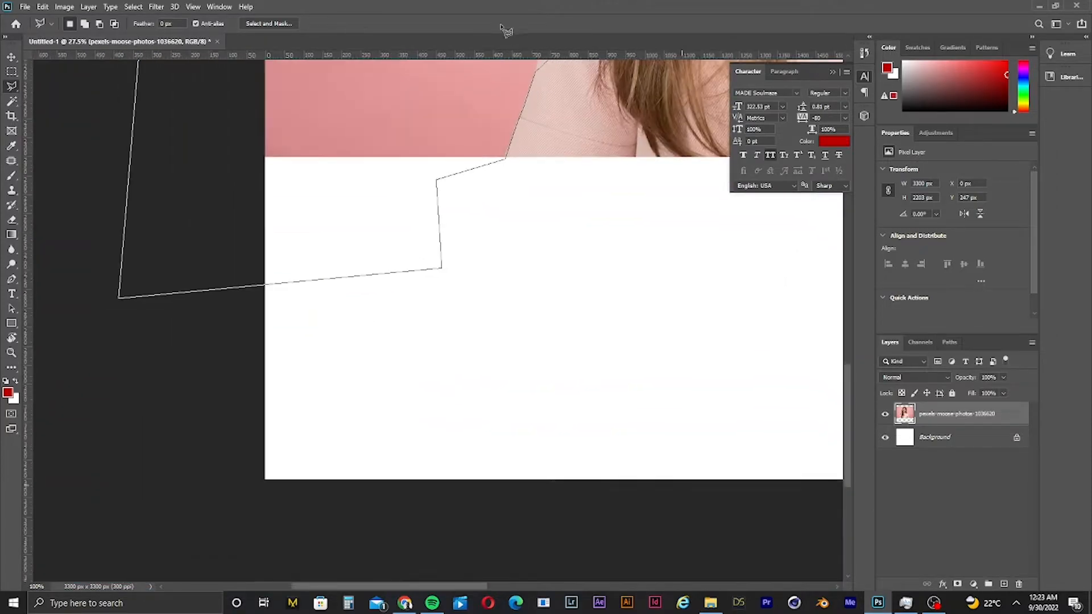
scroll(453, 80, "up", 3)
left_click(453, 80)
scroll(454, 80, "up", 3)
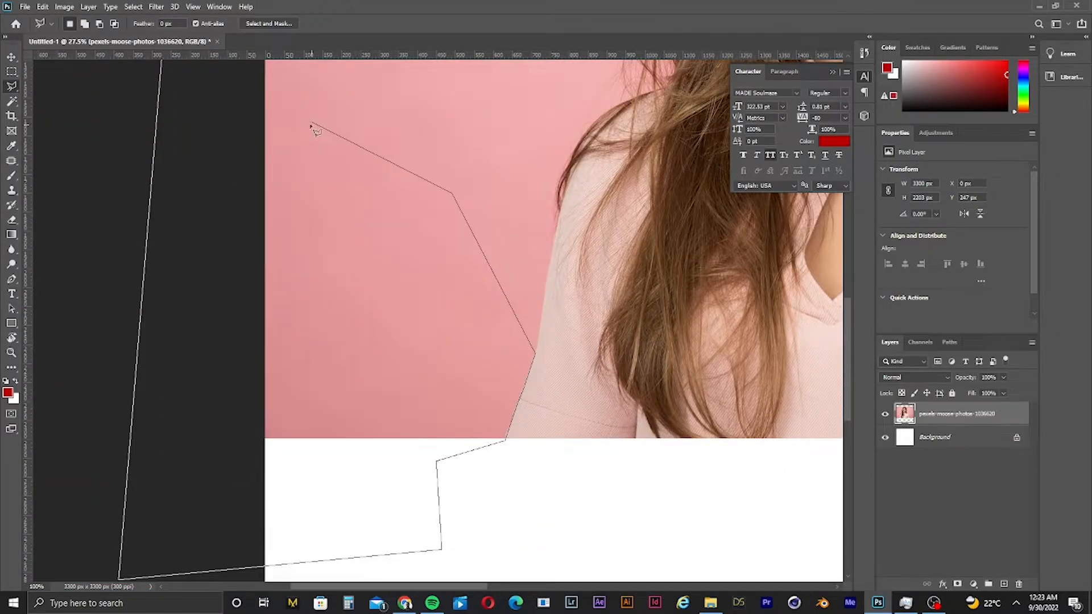
left_click(312, 121)
left_click(239, 59)
scroll(160, 53, "up", 11)
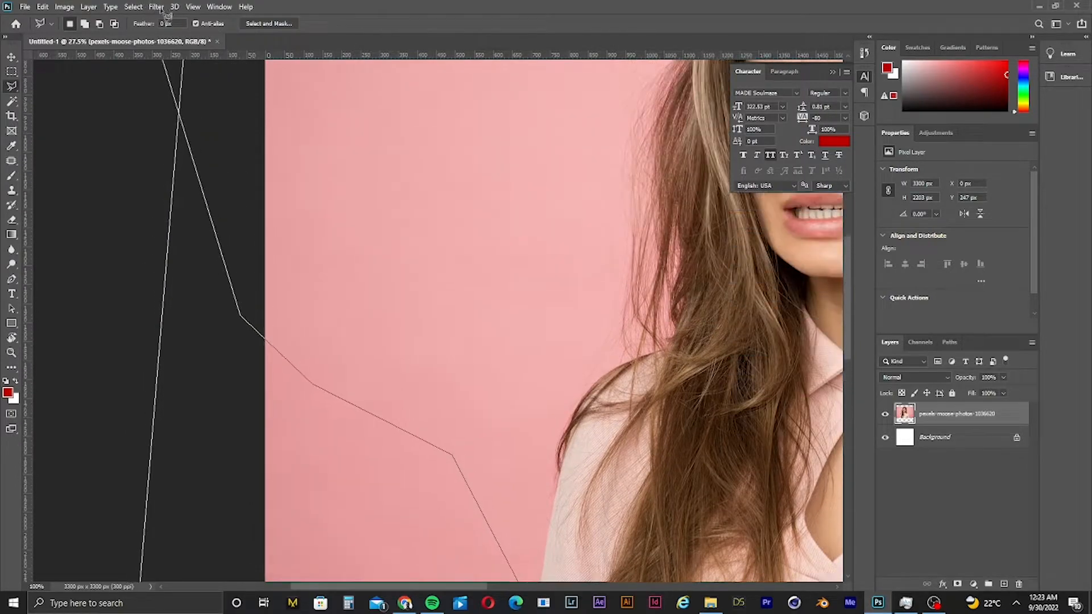
left_click(520, 310)
scroll(476, 63, "up", 3)
left_click(476, 93)
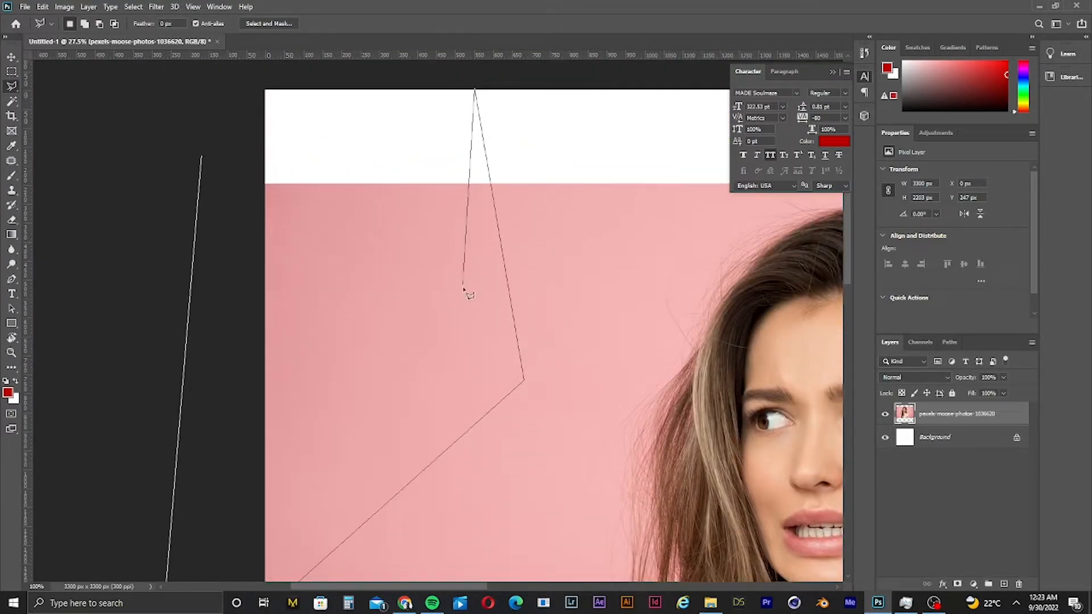
scroll(256, 298, "down", 3)
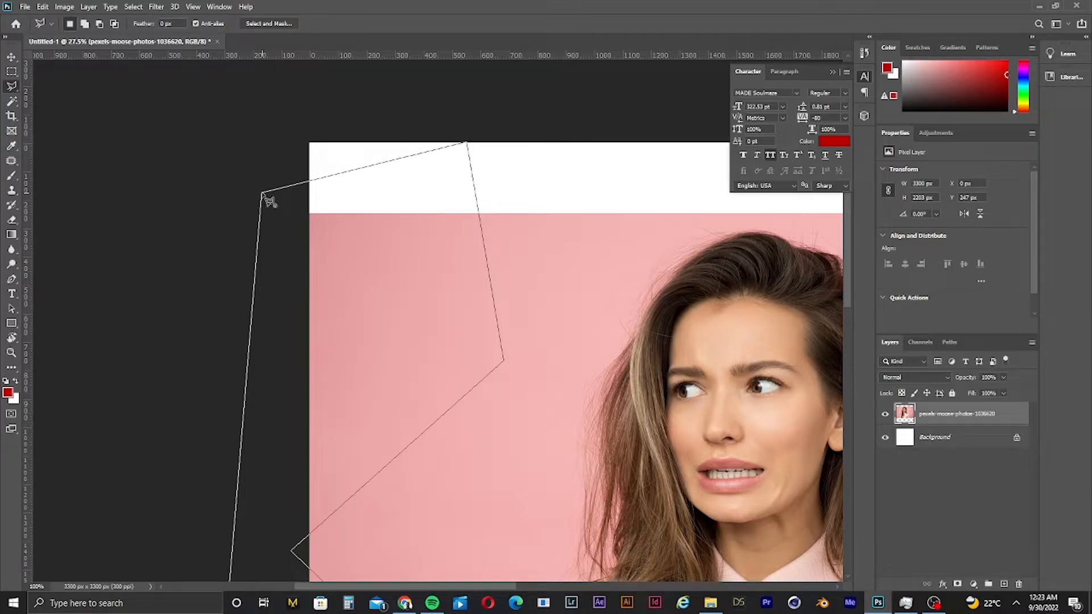
left_click(262, 196)
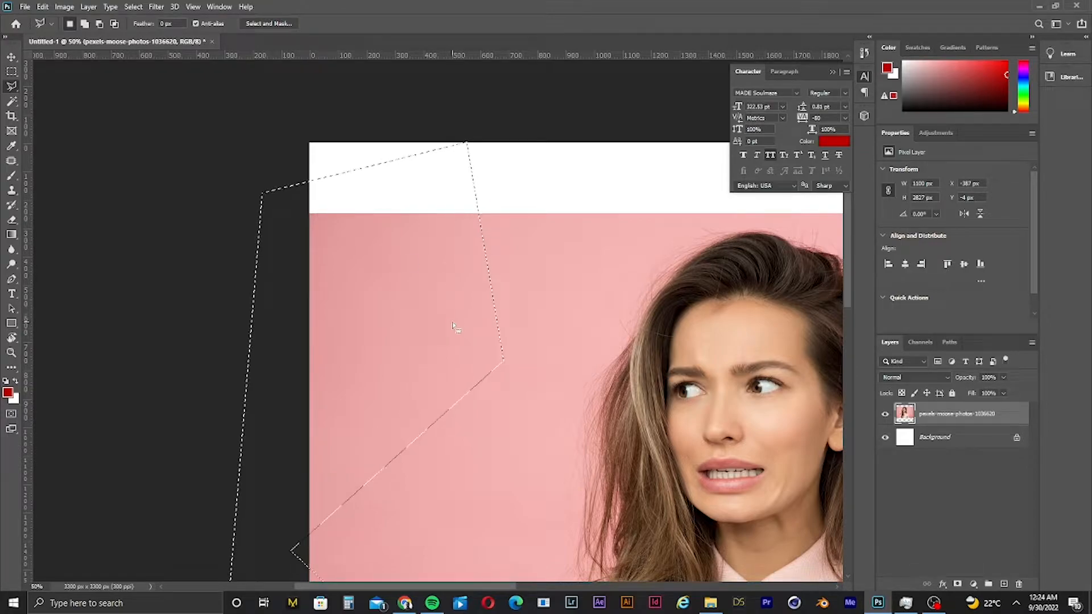
- Delete the selected background area and deselect
key("Delete")
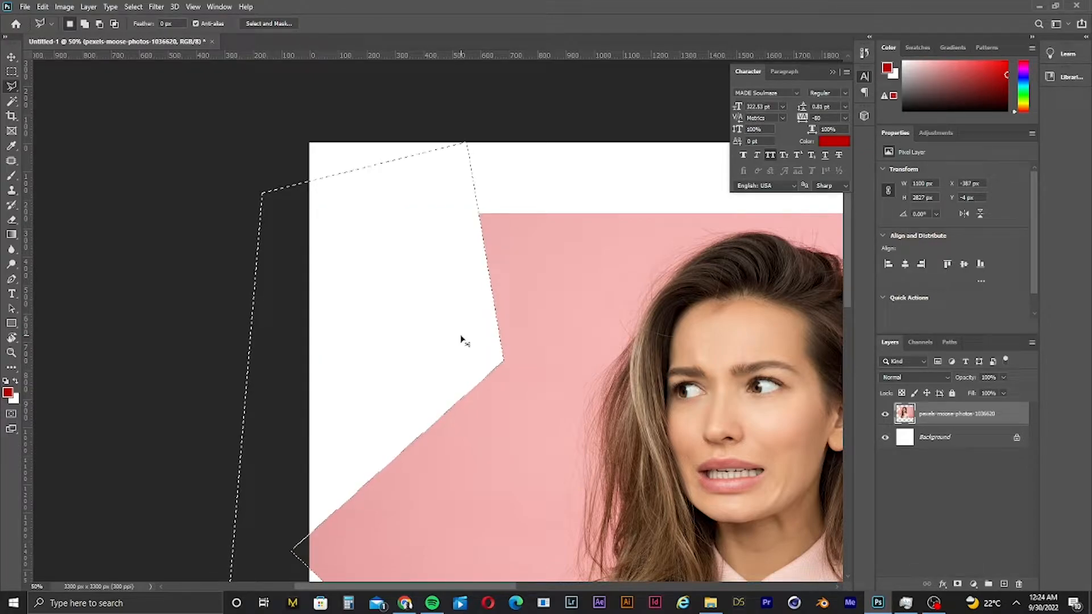
key("ctrl+0")
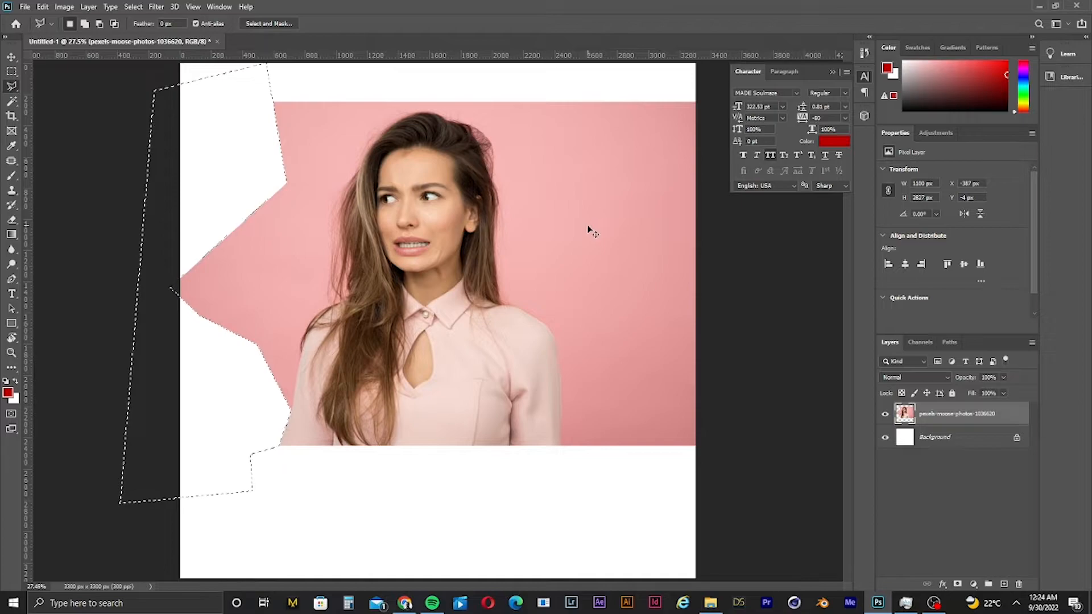
key("ctrl+d")
- Trace a polygonal selection over the background to the right of the woman, then deselect it
left_click(643, 104)
left_click(652, 466)
left_click(604, 488)
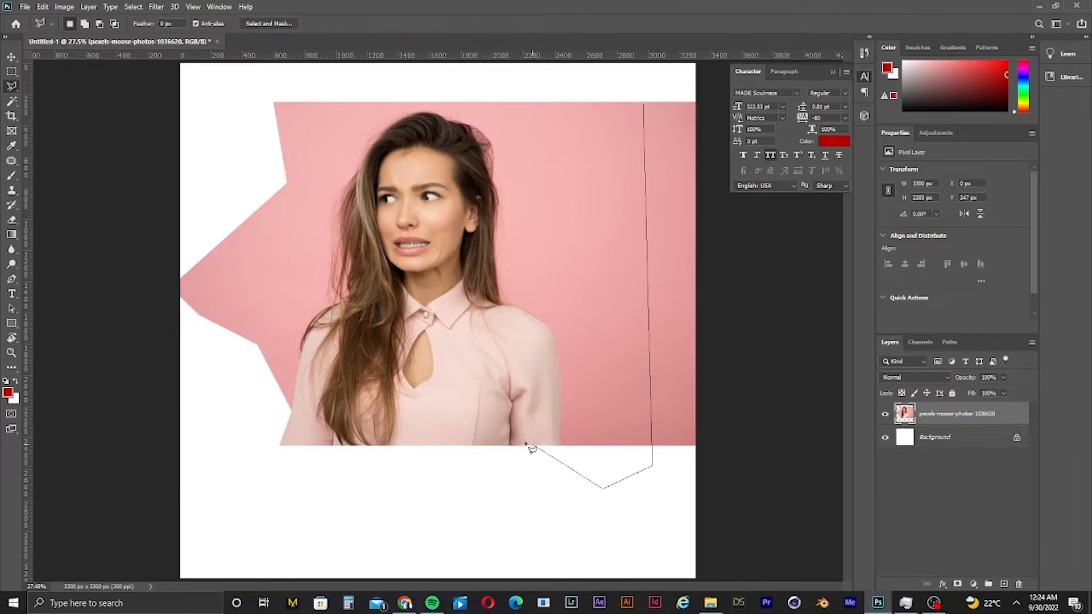
left_click(554, 464)
left_click(547, 354)
left_click(476, 307)
double_click(650, 288)
key("ctrl+d")
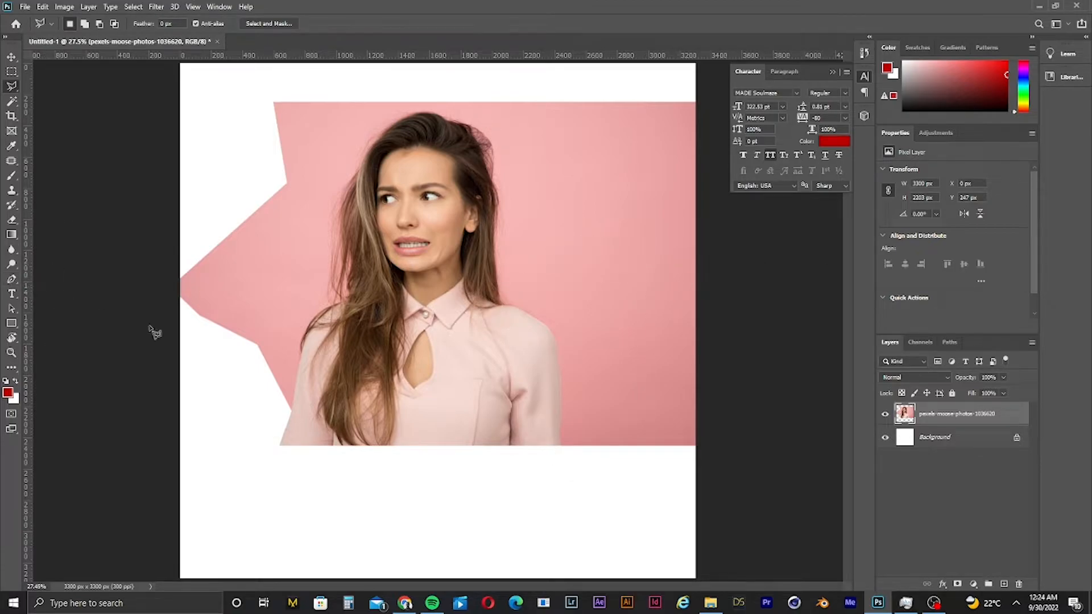
- Undo the lasso deletion and selections to restore the full photo
key("ctrl+z")
key("ctrl+z")
key("ctrl+z")
key("ctrl+z")
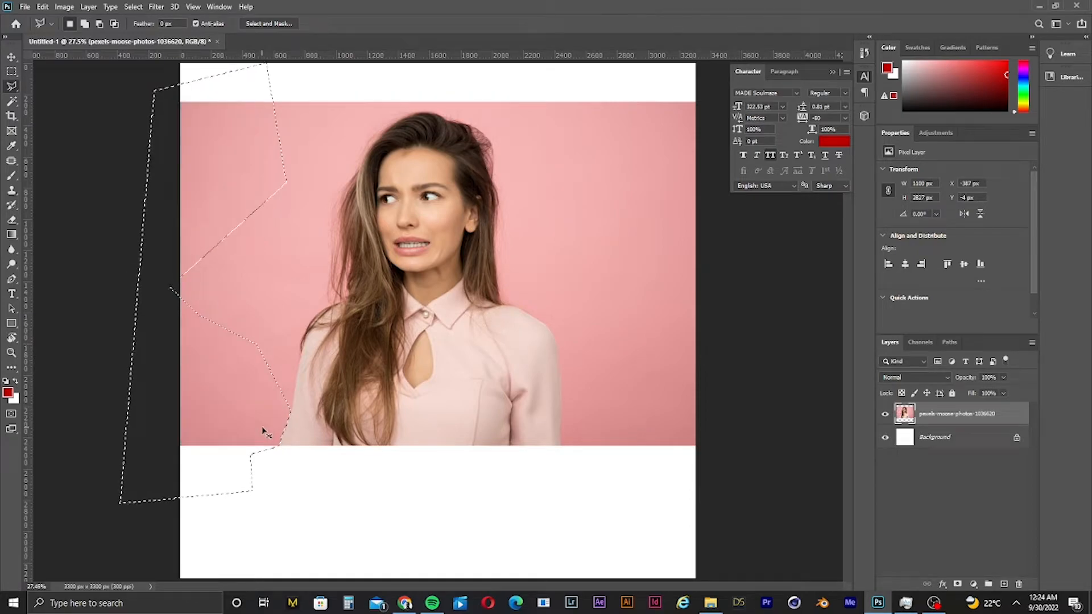
key("ctrl+z")
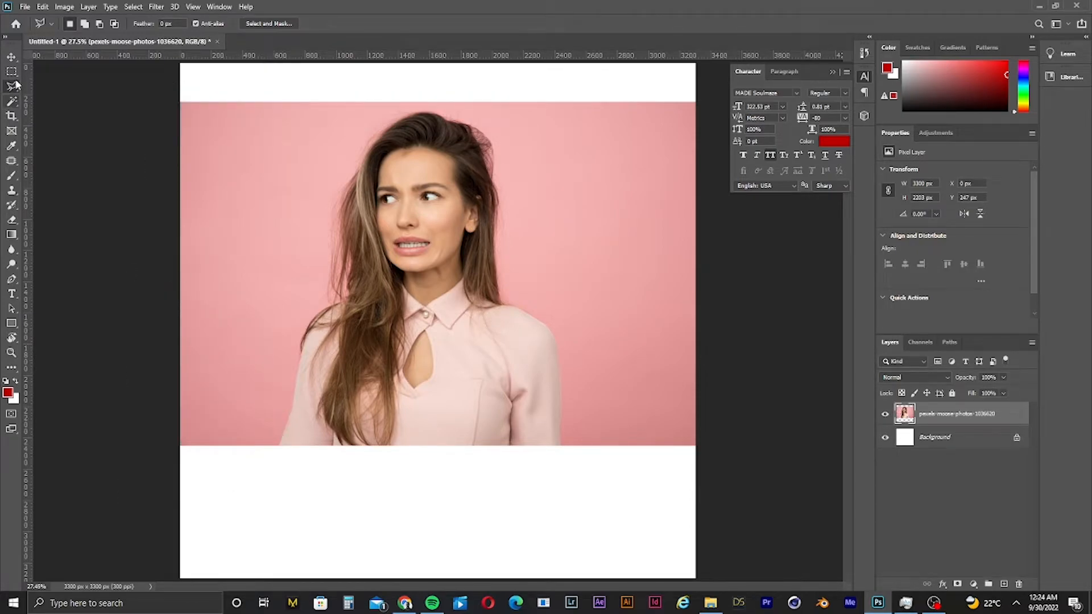
- Select the pink background around the woman with the Magic Wand tool
left_click(11, 56)
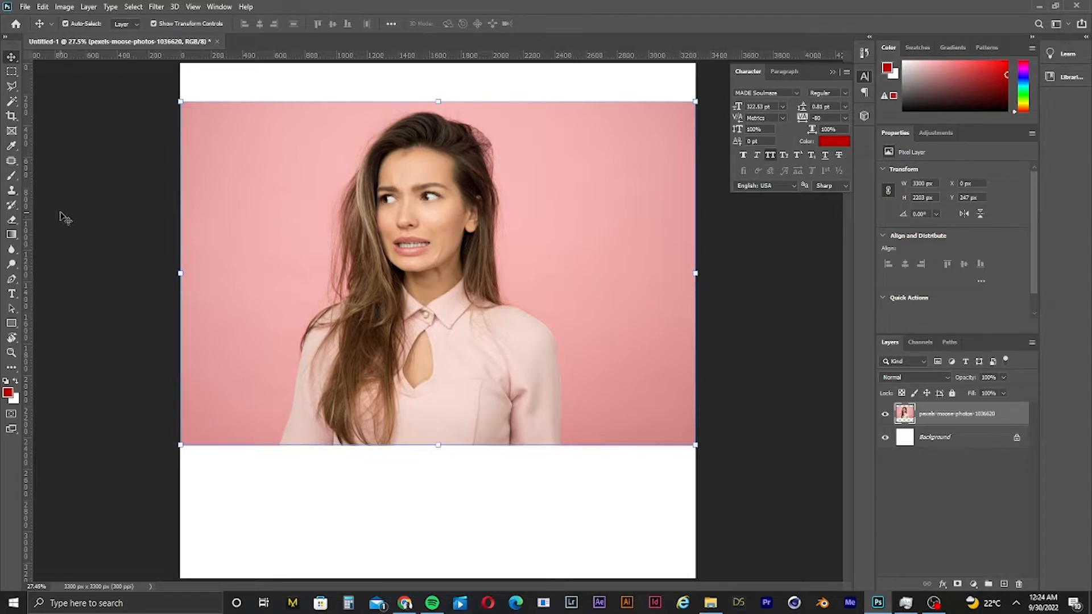
left_click(10, 104)
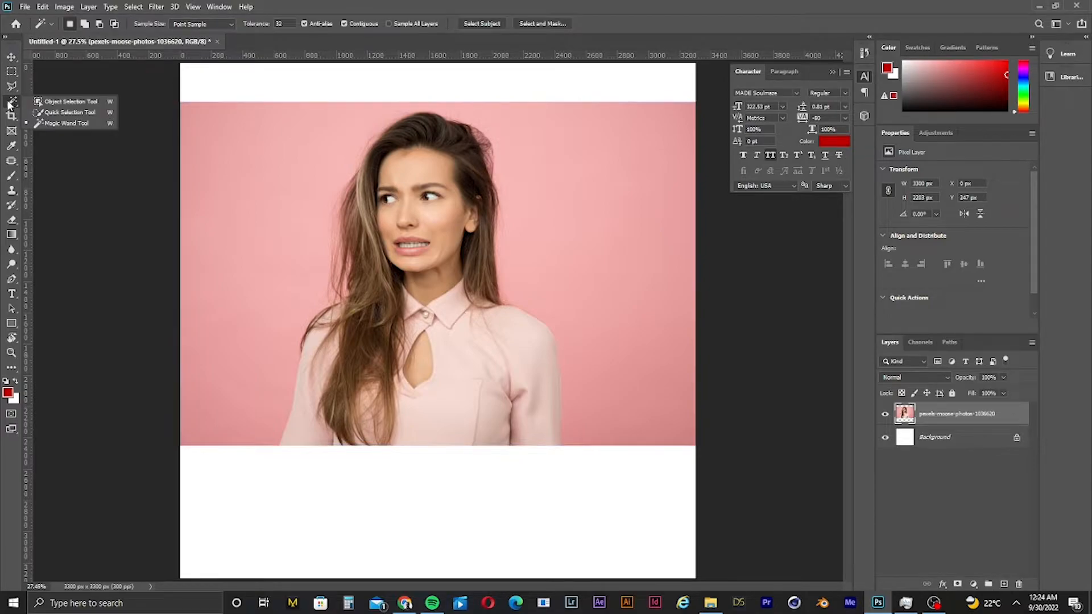
left_click(44, 125)
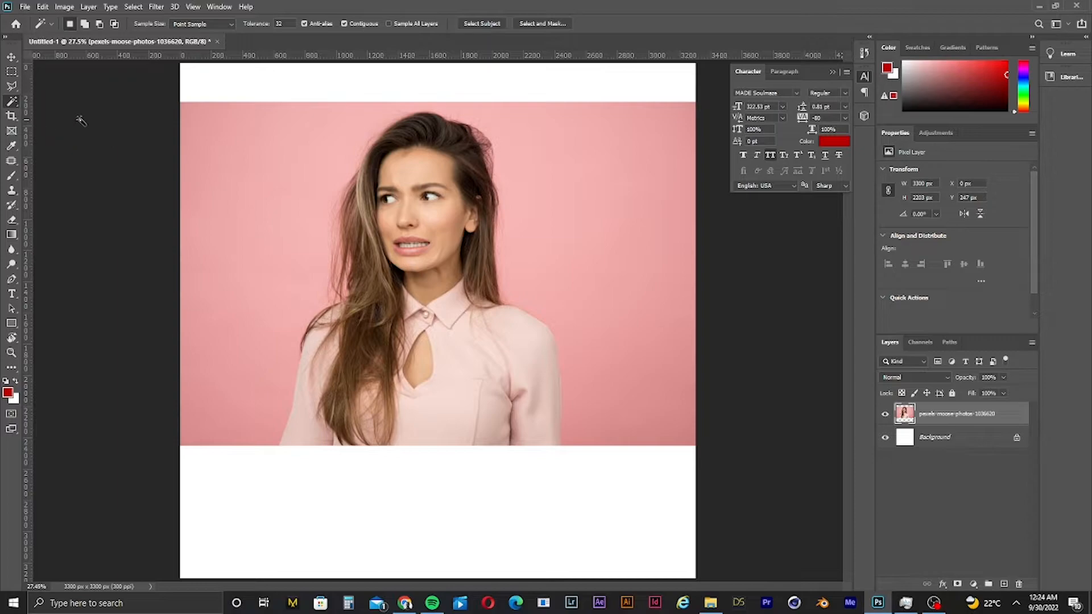
left_click(290, 179)
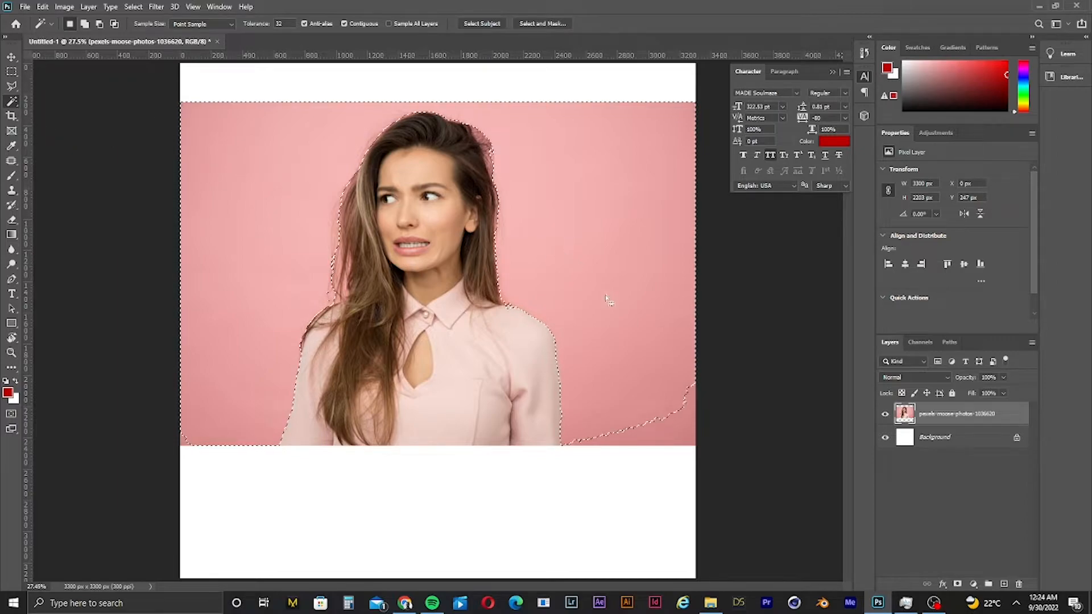
- Add the remaining lower corner background areas to the selection
left_click(677, 437)
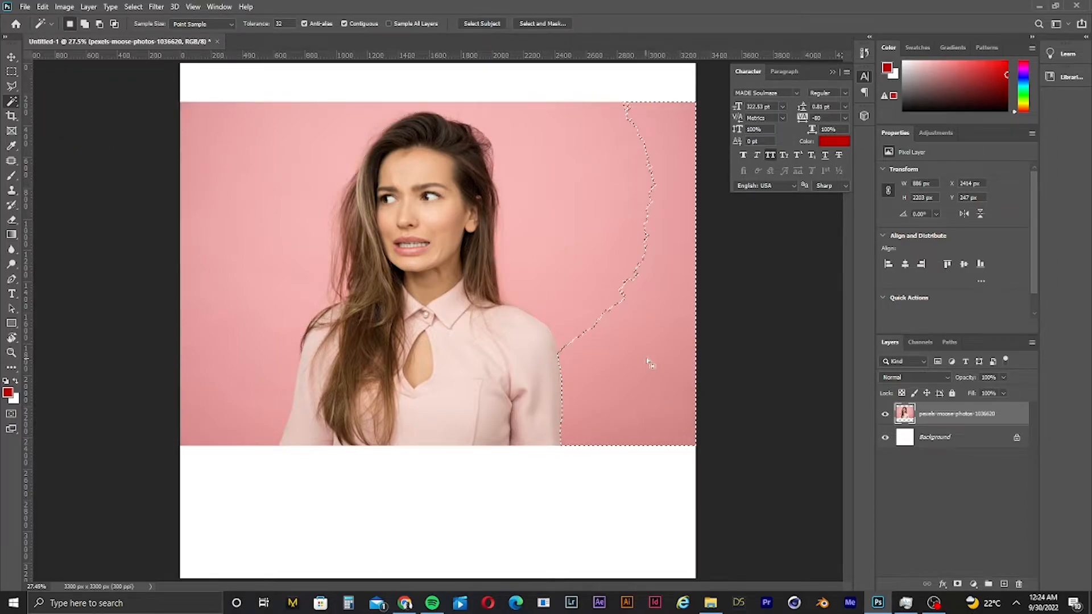
left_click(588, 219)
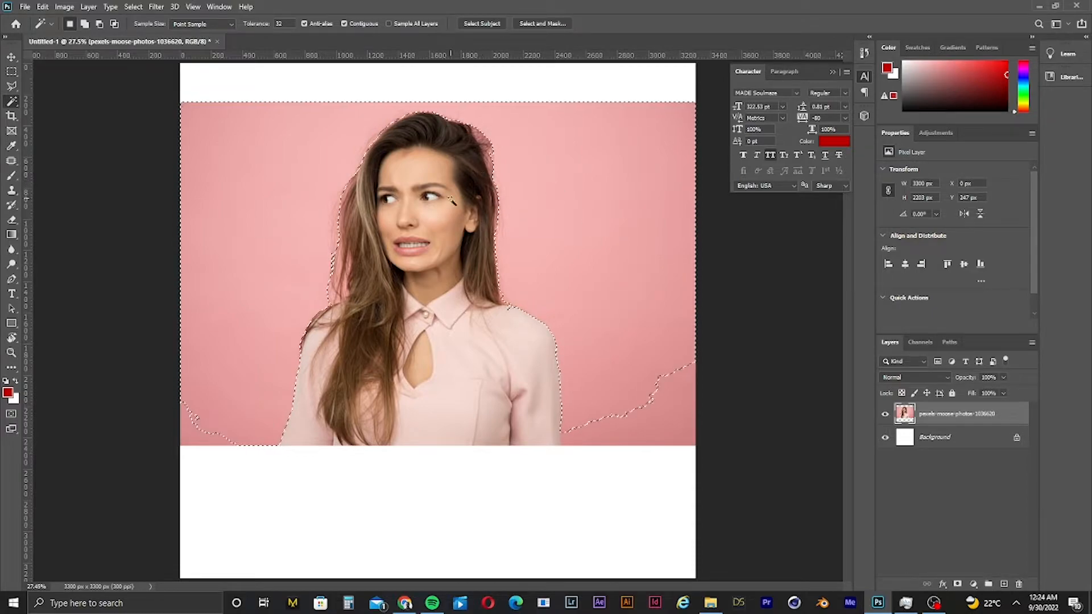
left_click(191, 427, "shift")
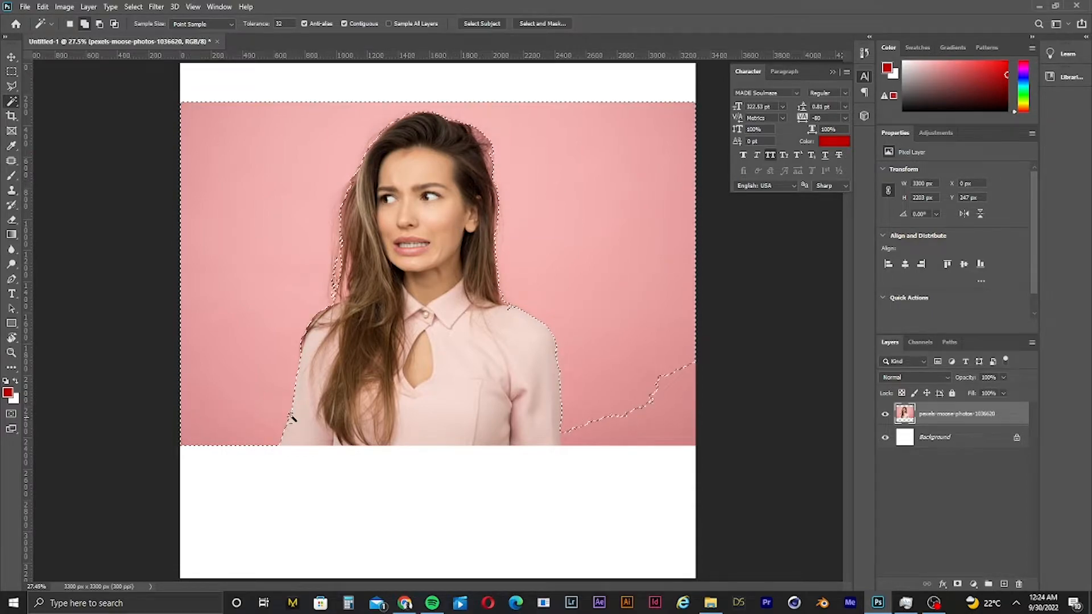
left_click(648, 437, "shift")
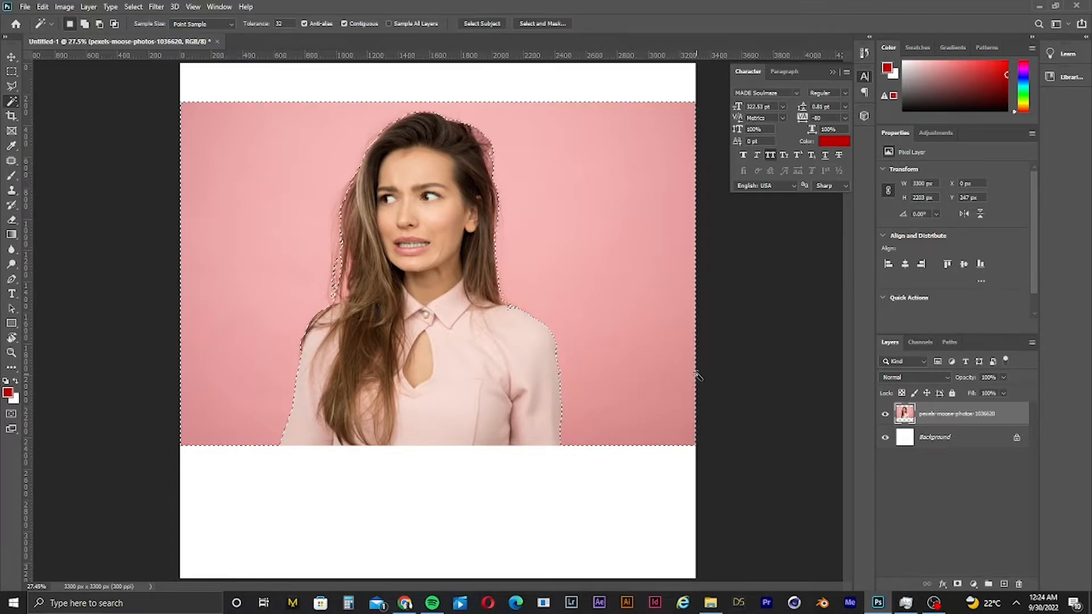
- Delete the selected pink background and deselect
key("Delete")
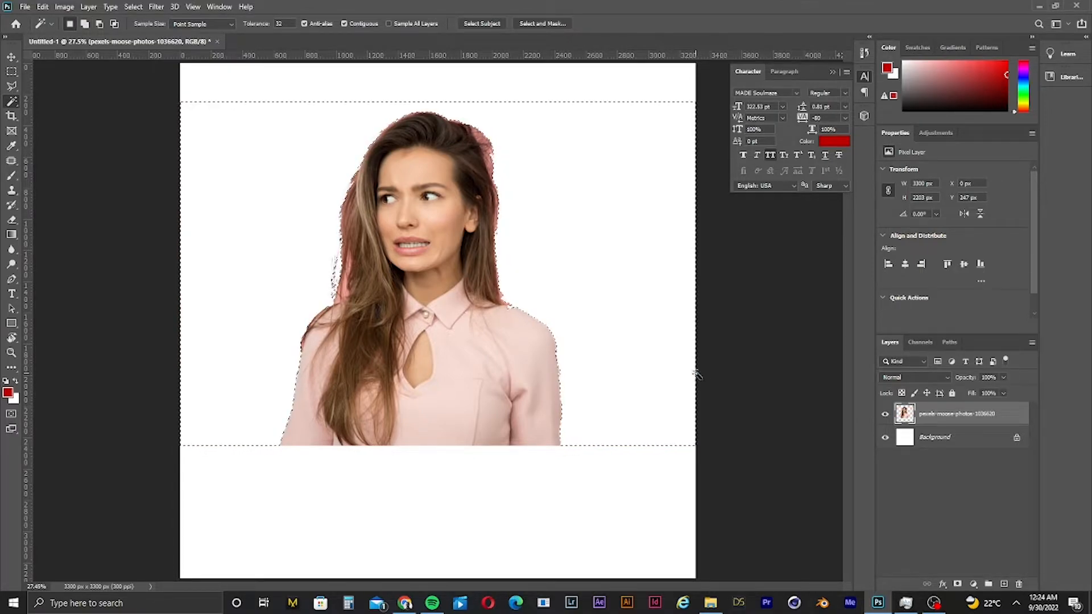
key("ctrl+d")
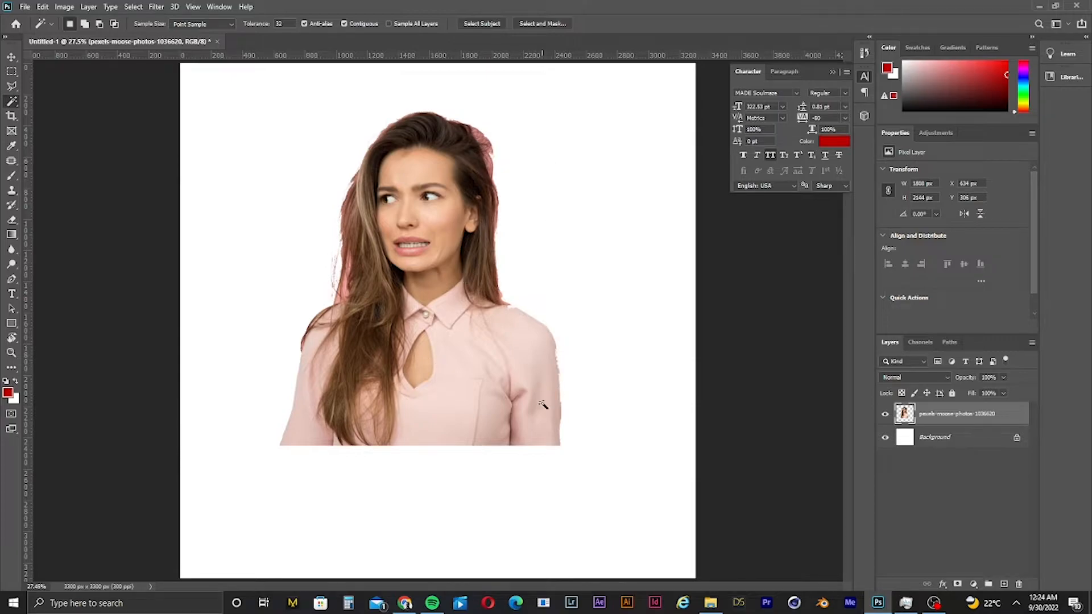
- Select the background strip beside the woman's sleeve edge with the Polygonal Lasso tool
left_click_drag(575, 440, 622, 407)
mouse_move(552, 228)
left_mouse_down()
mouse_move(609, 217)
mouse_move(506, 232)
mouse_move(541, 236)
left_mouse_up()
scroll(530, 162, "up", 5)
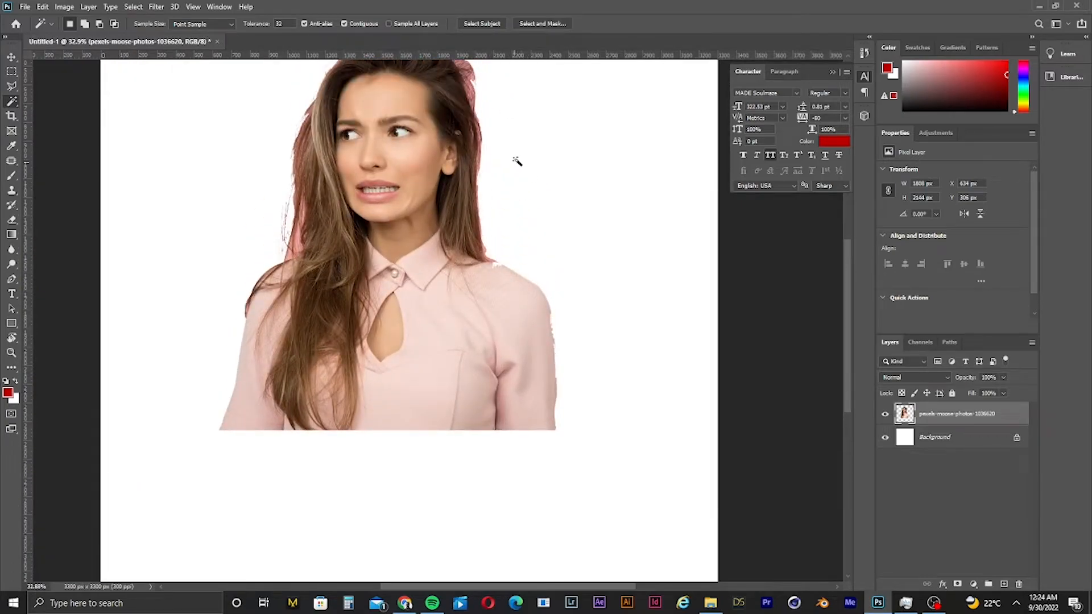
left_click_drag(500, 105, 490, 178)
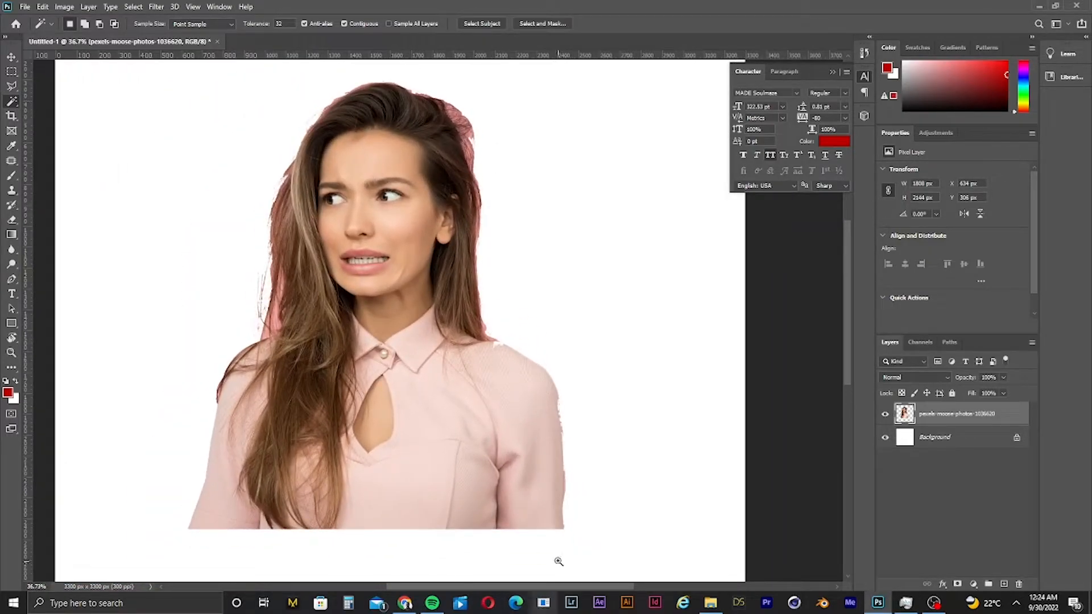
mouse_move(557, 561)
left_mouse_down()
mouse_move(629, 525)
mouse_move(592, 505)
left_mouse_up()
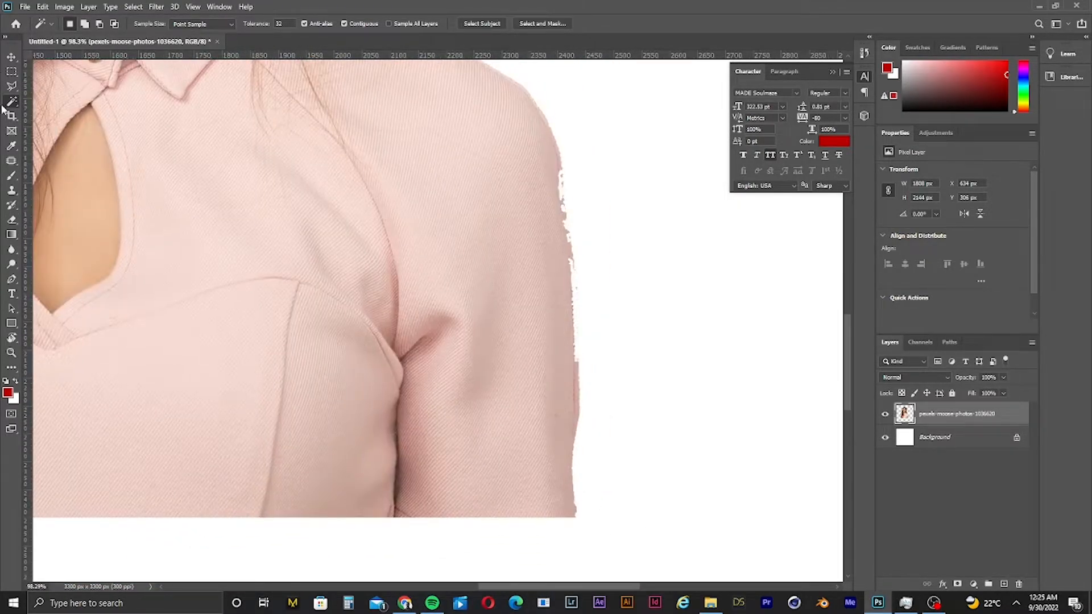
key("l")
mouse_move(693, 296)
left_mouse_down()
mouse_move(612, 564)
mouse_move(553, 590)
mouse_move(574, 504)
mouse_move(543, 388)
mouse_move(535, 277)
mouse_move(572, 229)
mouse_move(561, 231)
mouse_move(554, 138)
mouse_move(490, 22)
mouse_move(538, 165)
left_mouse_up()
mouse_move(485, 125)
left_mouse_down()
mouse_move(551, 64)
mouse_move(578, 64)
left_mouse_up()
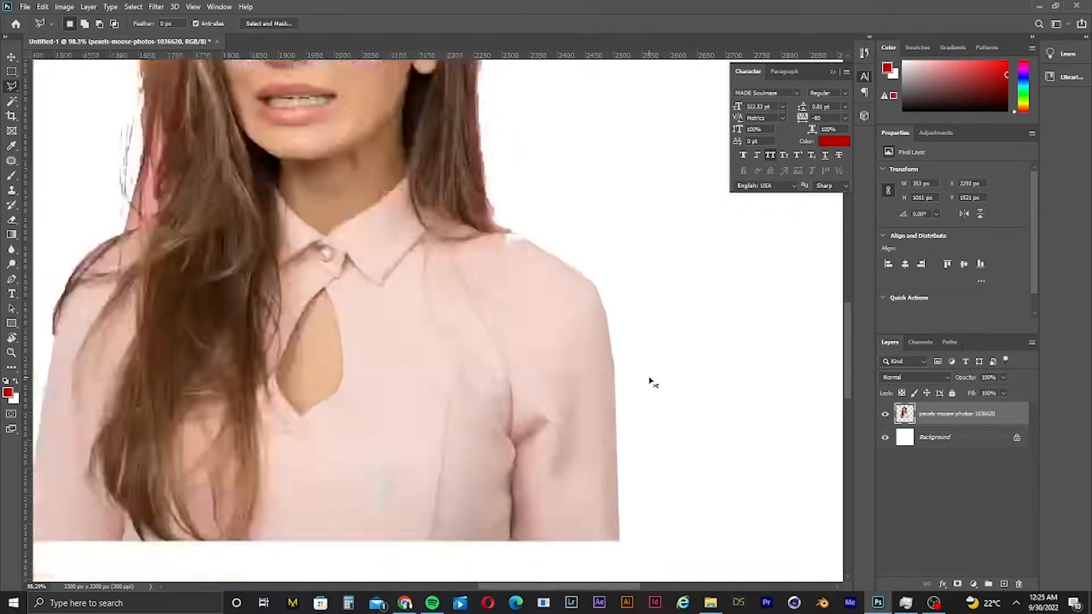
key("ctrl+0")
key("ctrl+d")
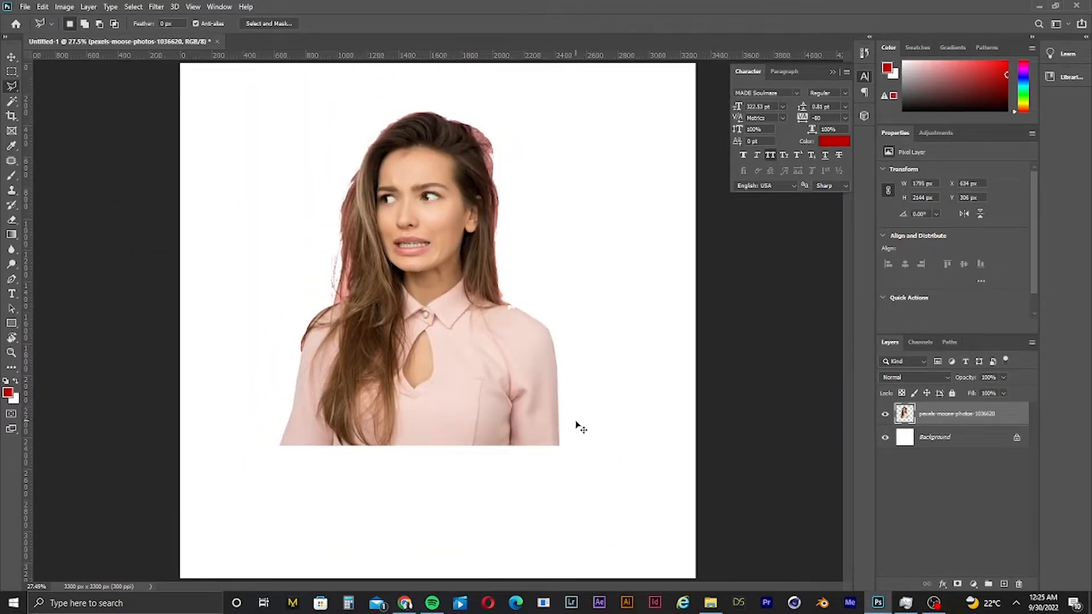
mouse_move(580, 428)
left_mouse_down()
mouse_move(646, 395)
mouse_move(622, 415)
mouse_move(647, 410)
left_mouse_up()
key("ctrl+z")
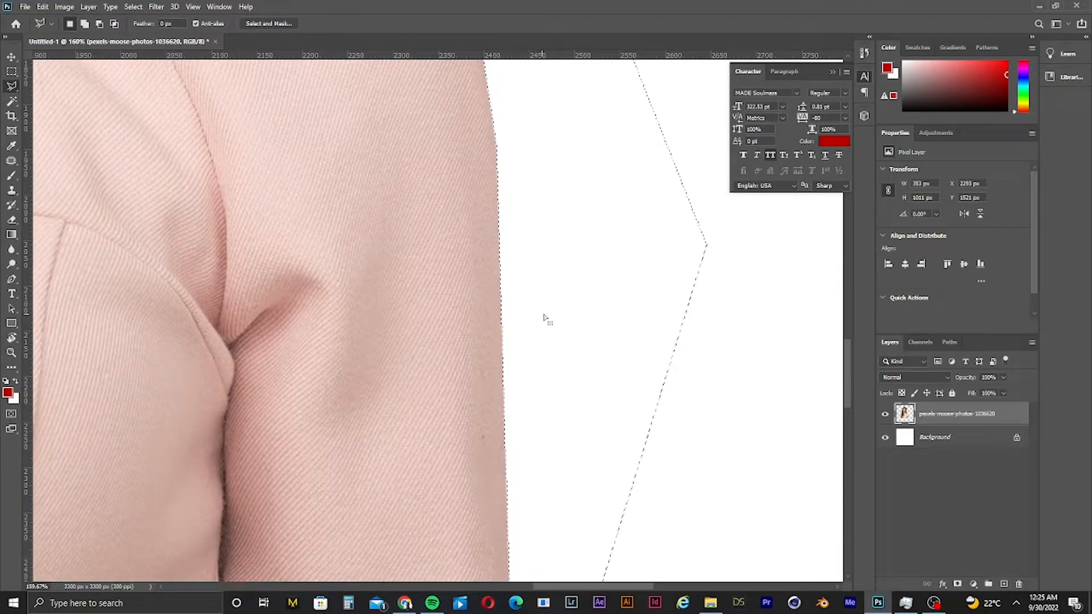
- Feather the sleeve-edge selection by 1 pixel, then deselect
right_click(552, 199)
left_click(590, 223)
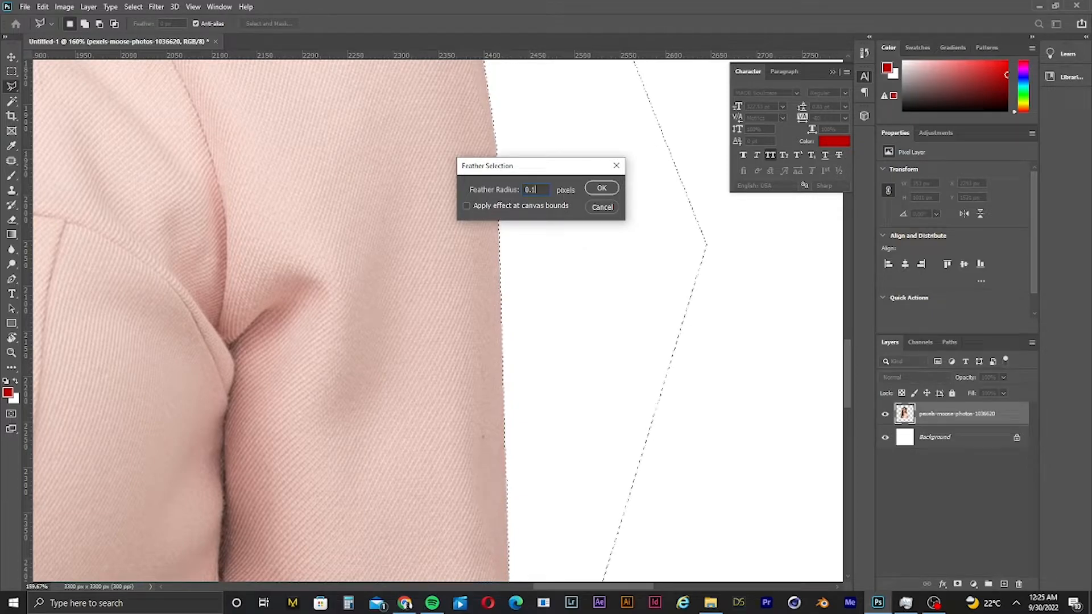
left_click(604, 189)
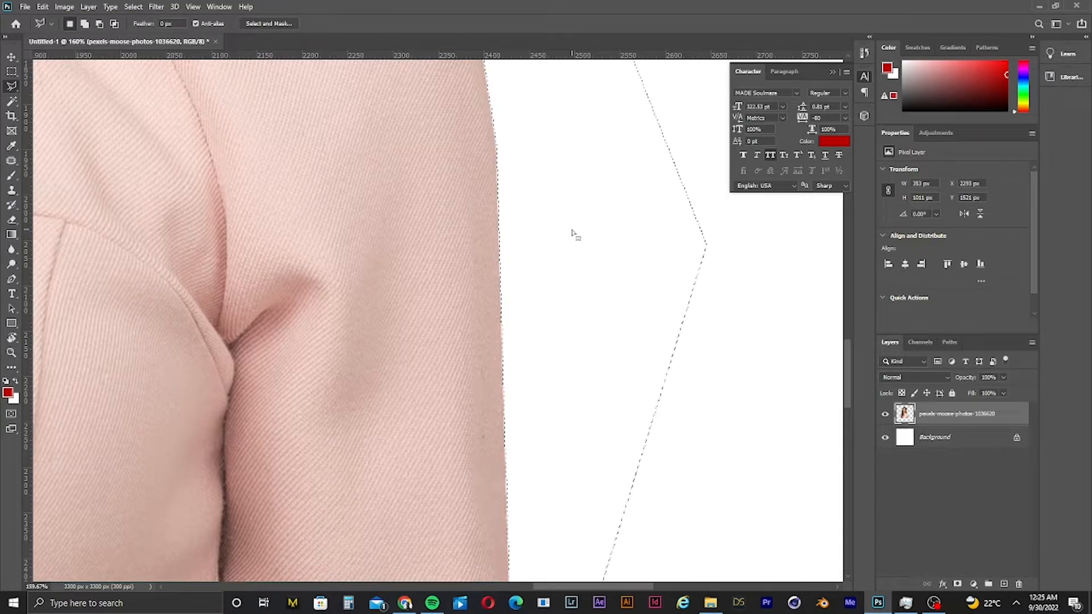
right_click(549, 226)
left_click(602, 254)
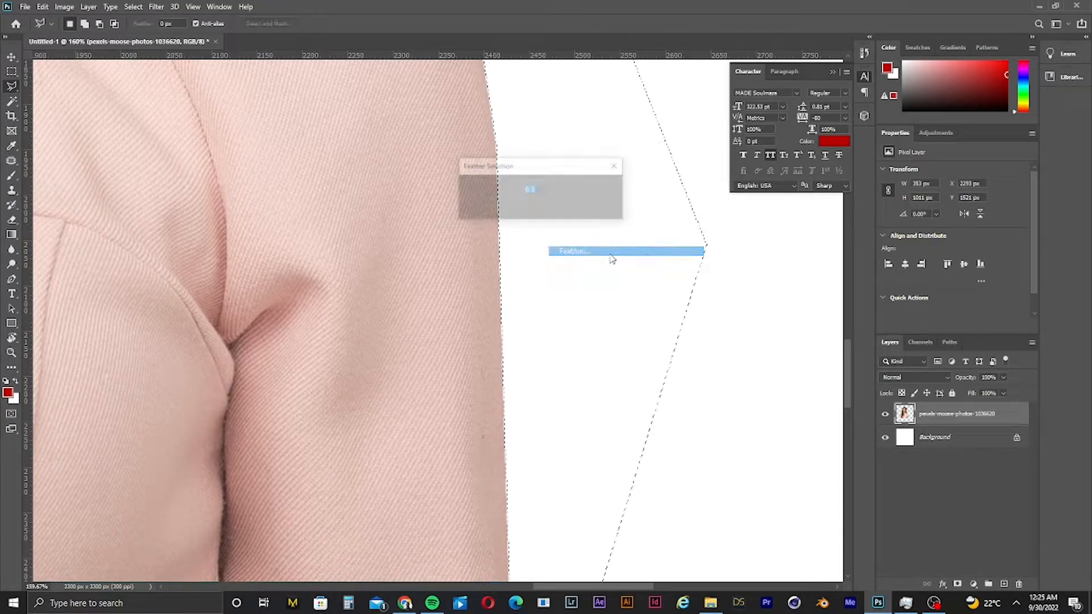
type("1")
key("Return")
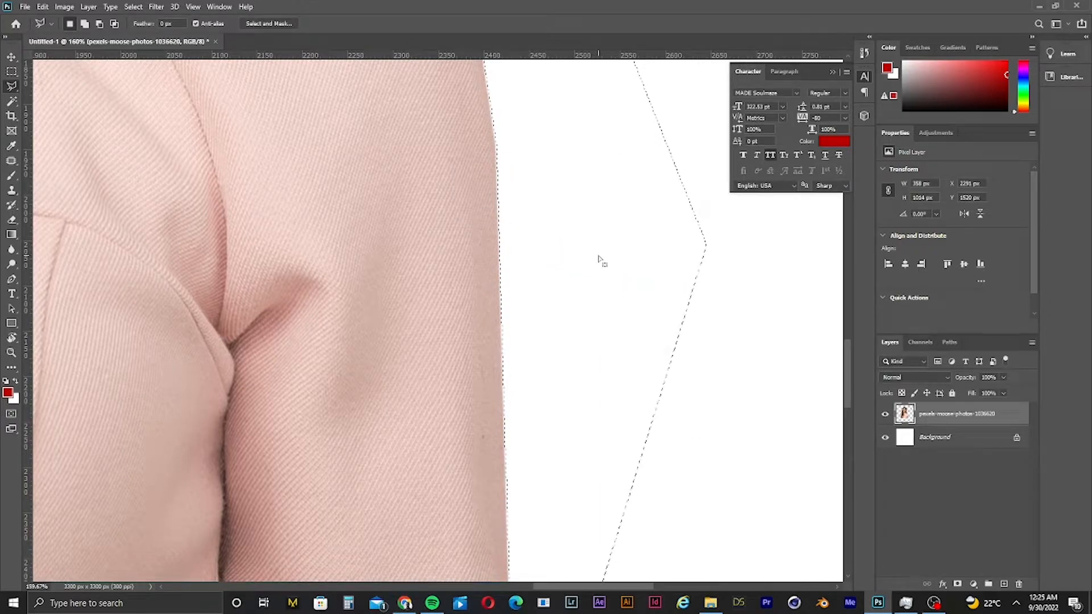
key("ctrl+d")
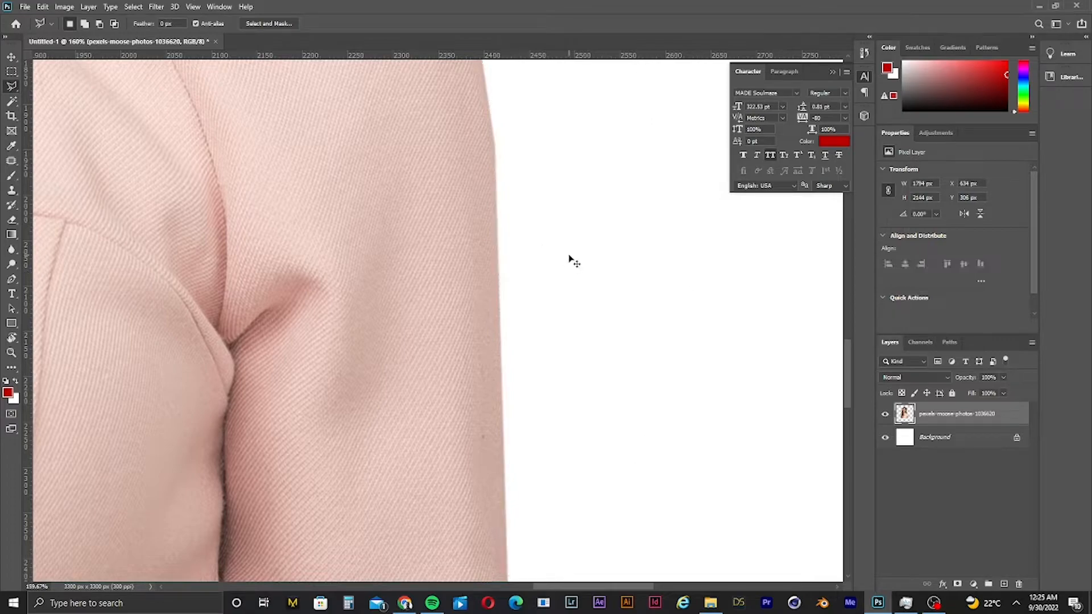
scroll(571, 261, "down", 5)
scroll(551, 187, "up", 1)
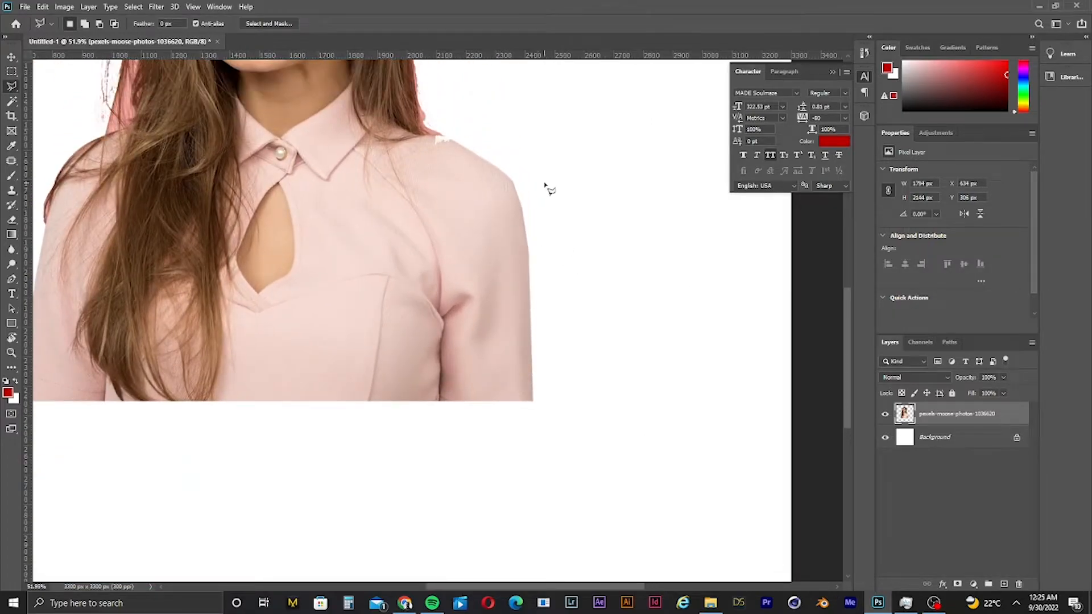
scroll(517, 264, "down", 5)
scroll(431, 146, "up", 2)
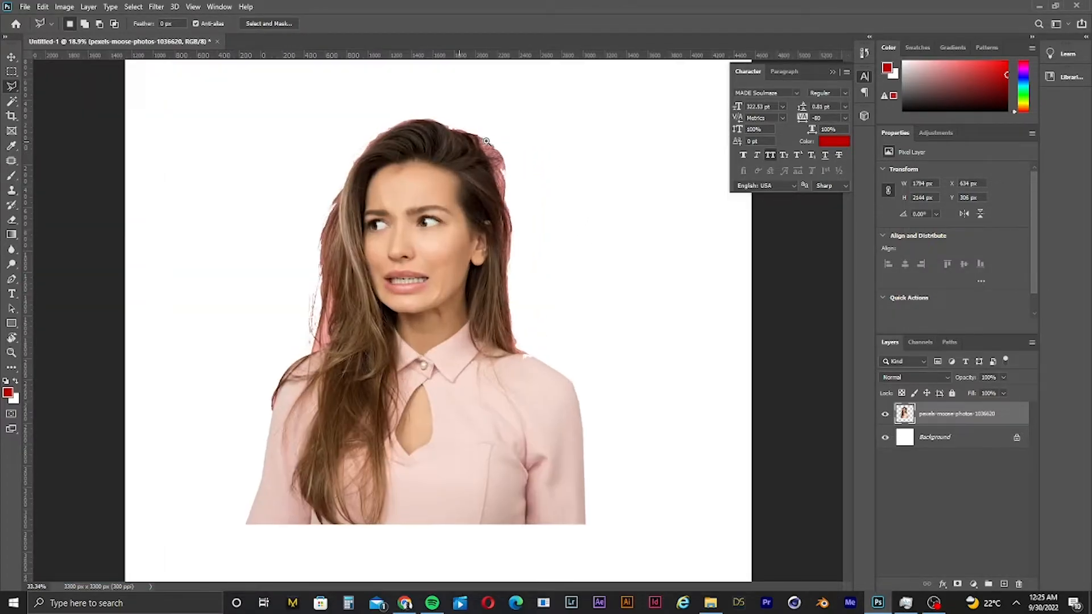
scroll(466, 163, "down", 2)
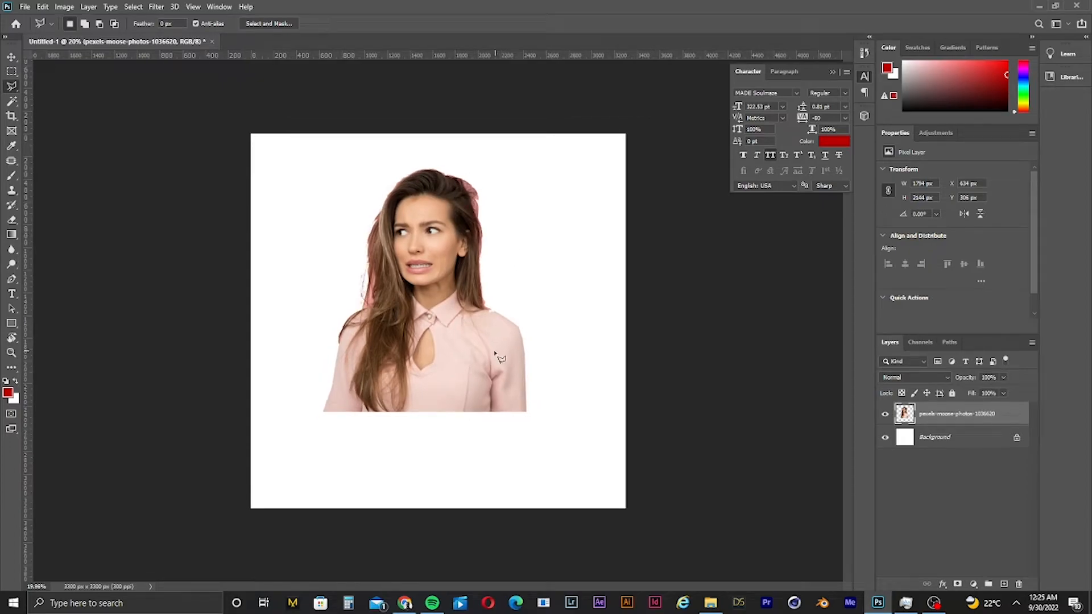
scroll(515, 350, "up", 1)
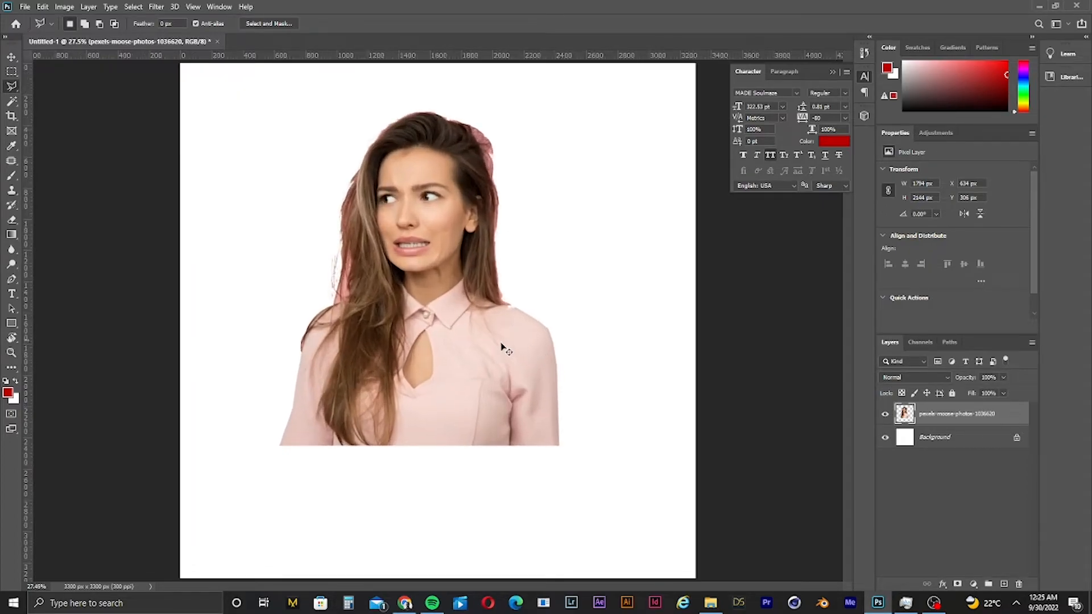
key("ctrl+z")
left_click(11, 57)
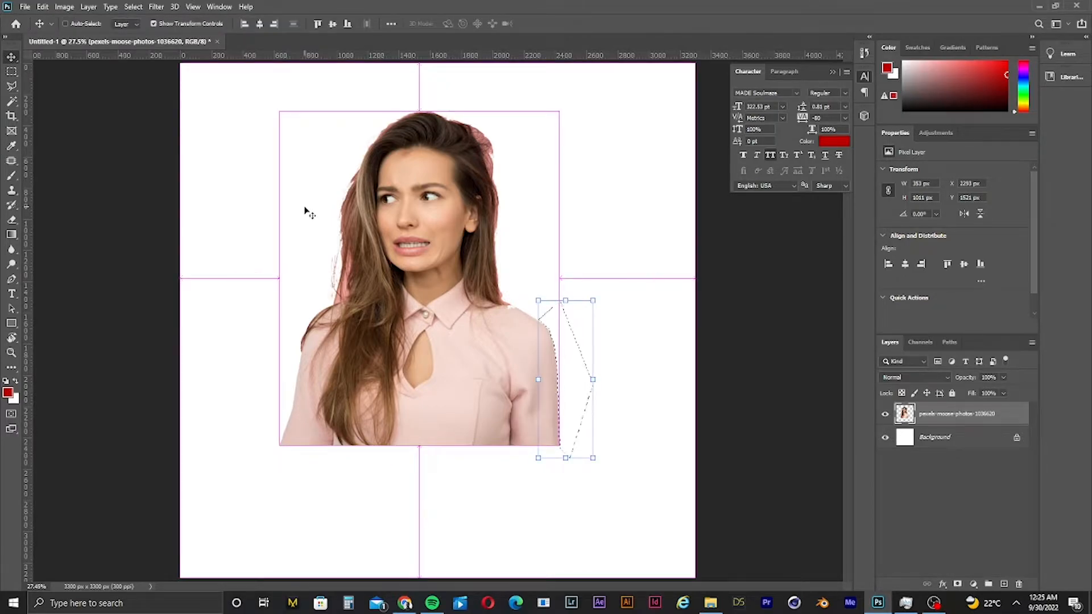
key("ctrl+d")
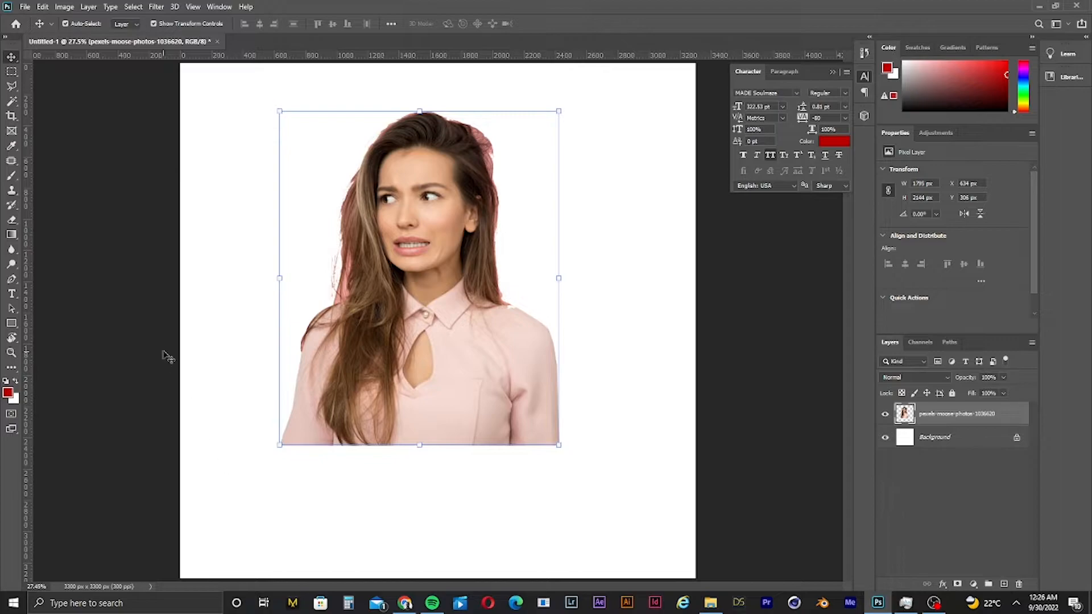
left_click(126, 318)
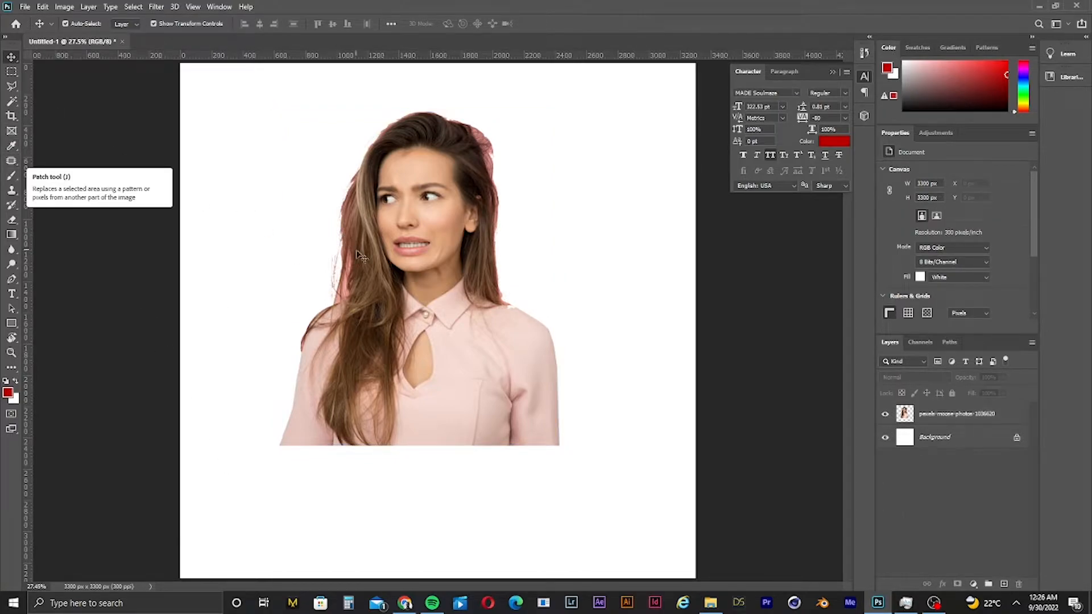
left_click(402, 248)
key("ctrl+z")
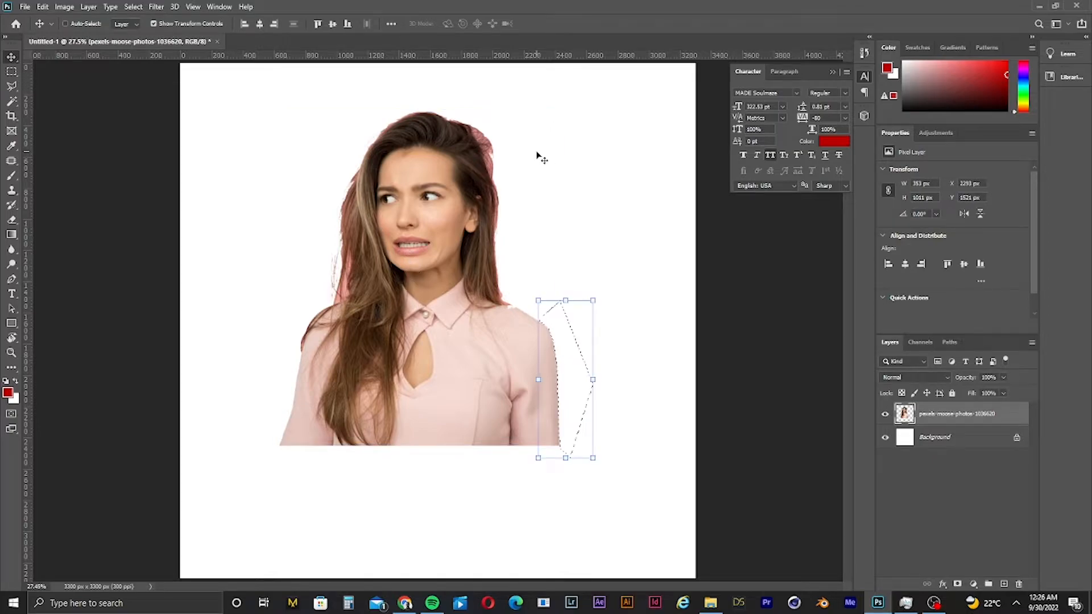
- Open the History panel and step through the document's earliest states after placing the photo
left_click(864, 53)
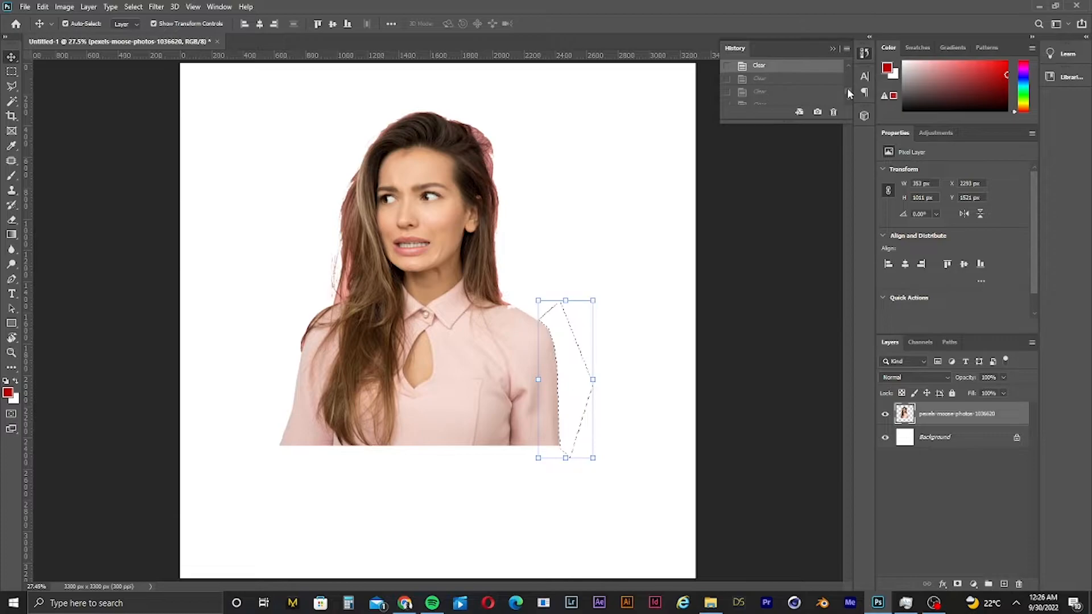
scroll(848, 90, "up", 1)
scroll(851, 89, "up", 5)
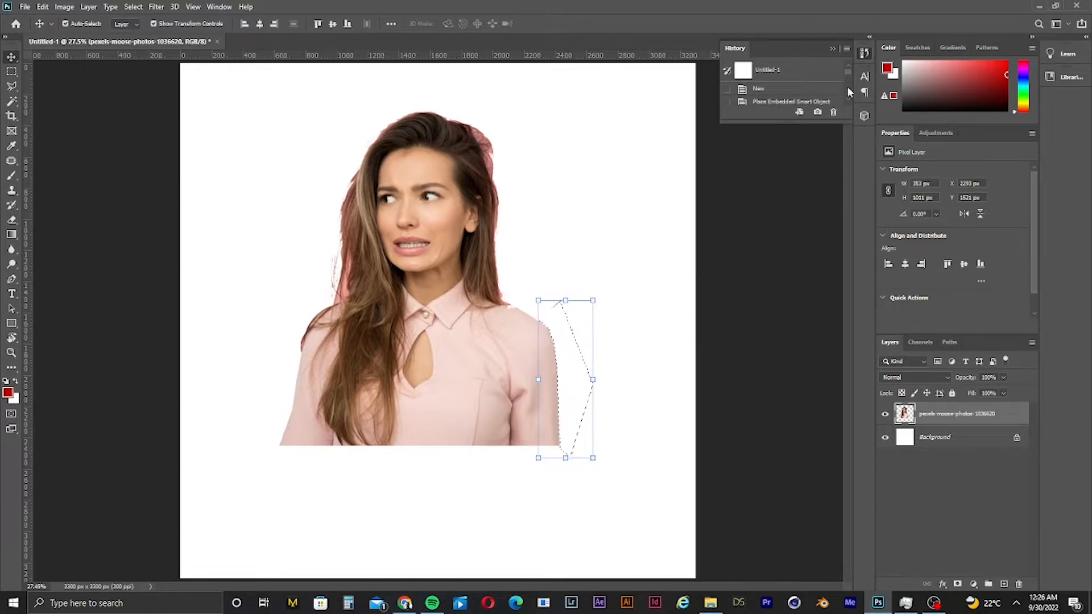
left_click(807, 79)
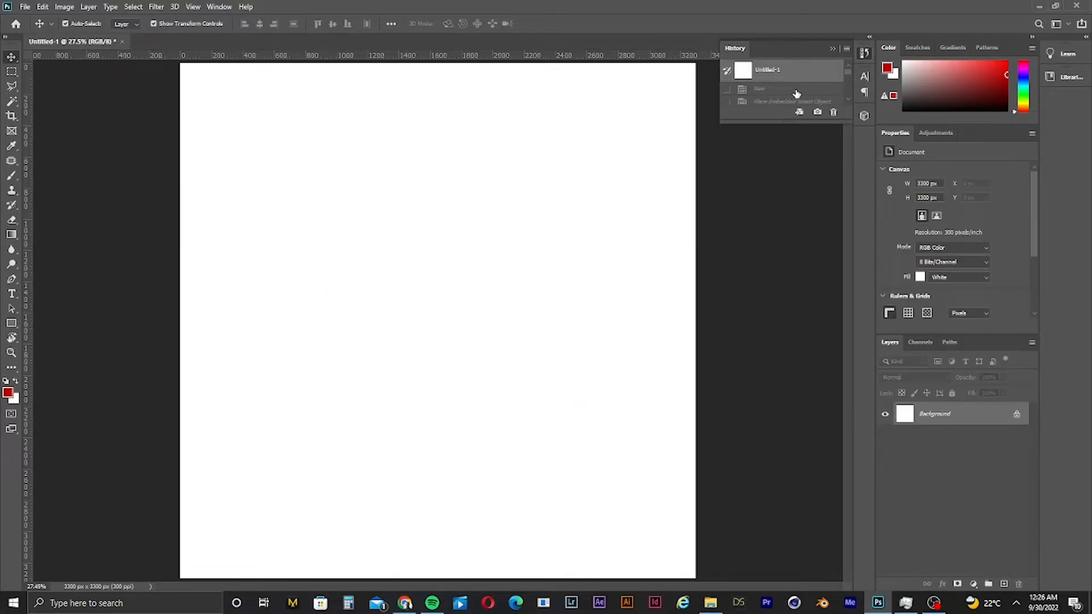
scroll(800, 96, "down", 3)
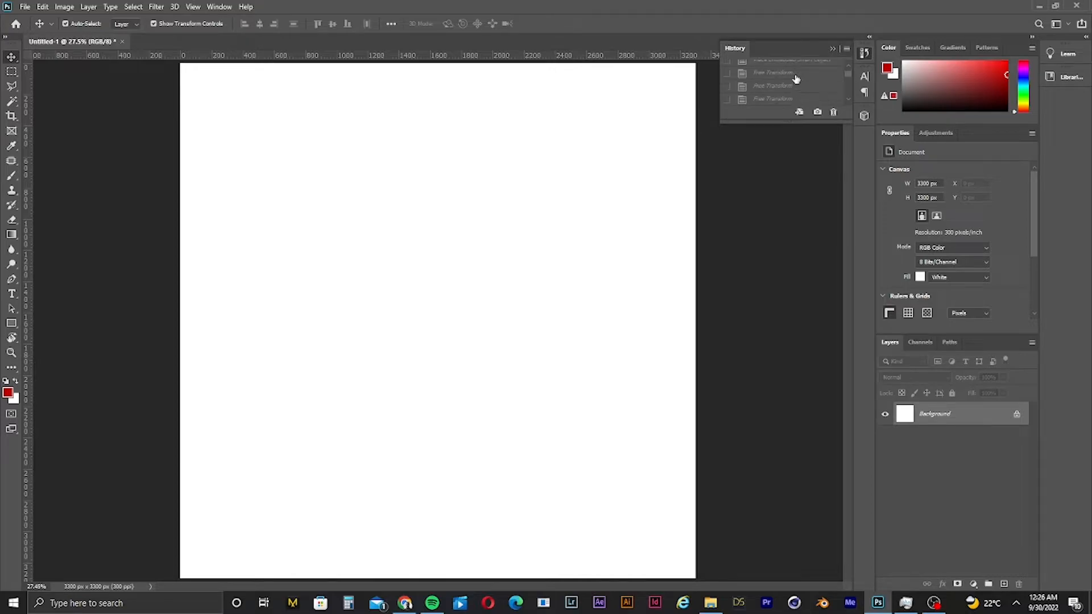
scroll(796, 78, "up", 2)
left_click(782, 83)
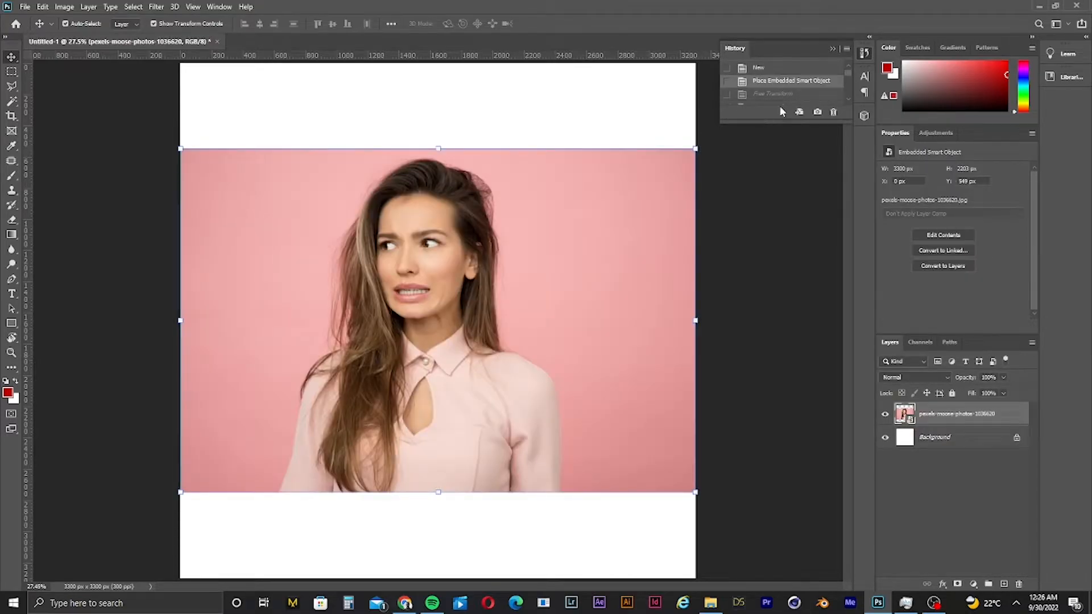
left_click(785, 95)
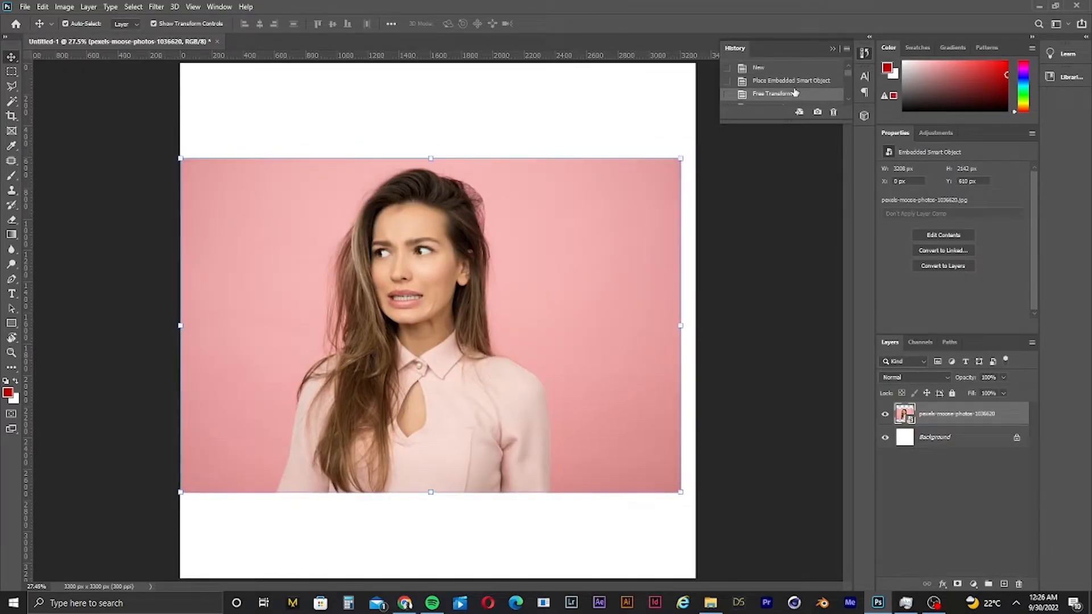
left_click(797, 82)
left_click(789, 95)
left_click_drag(777, 120, 773, 369)
left_click_drag(847, 252, 842, 325)
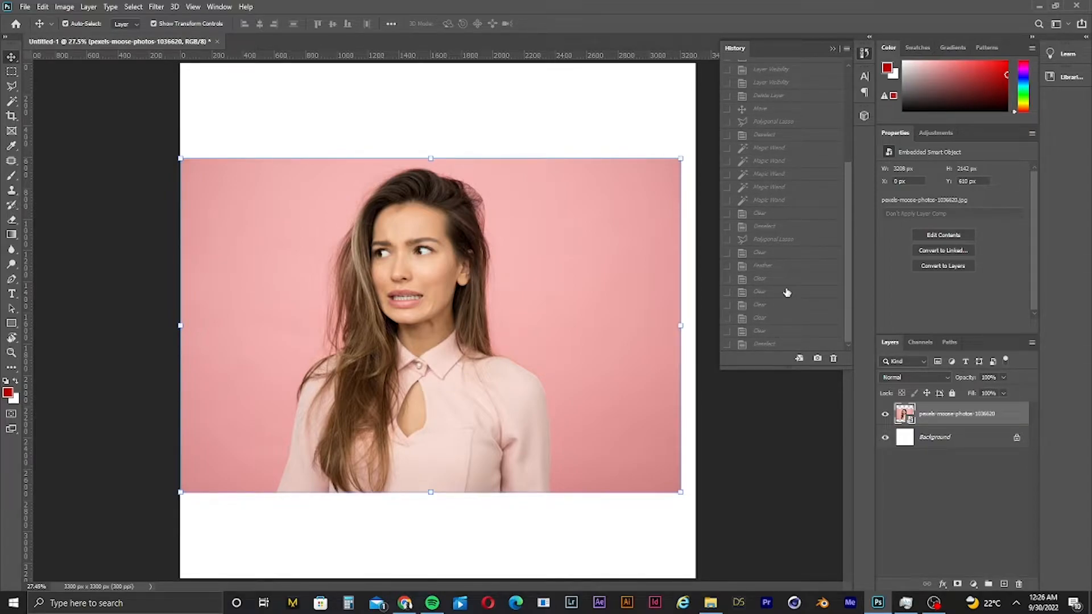
- Revert the document to the Layer Visibility history state before the background removal edits
left_click(796, 121)
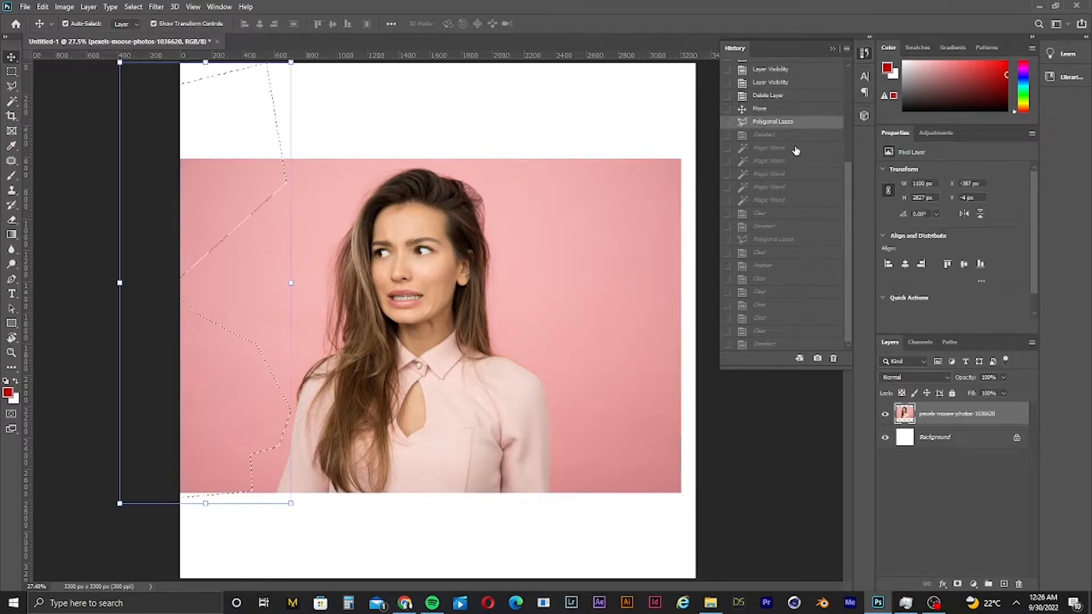
left_click(796, 160)
left_click(795, 201)
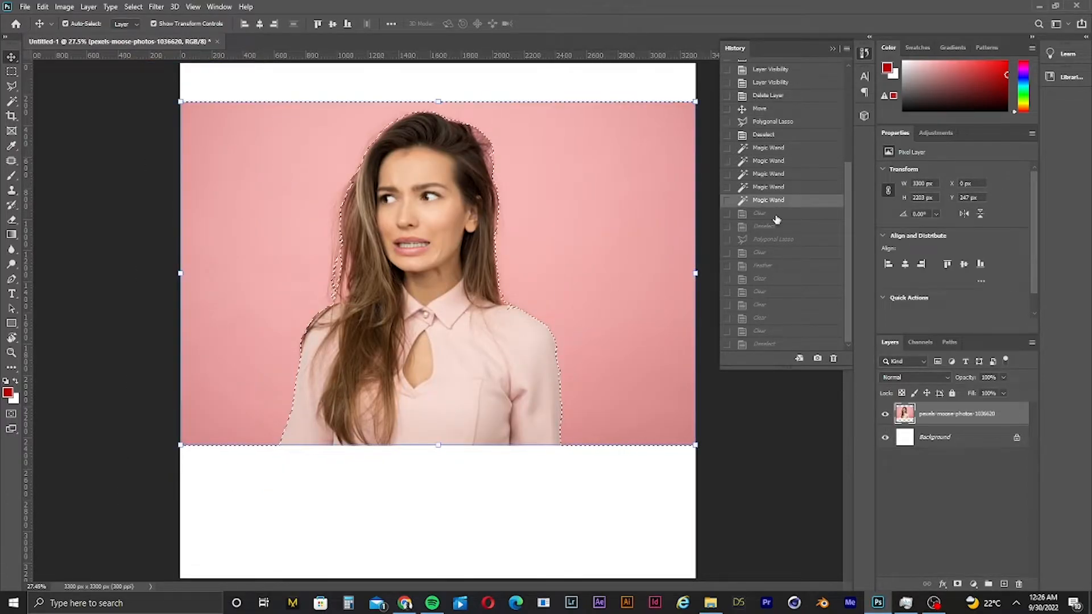
left_click(777, 85)
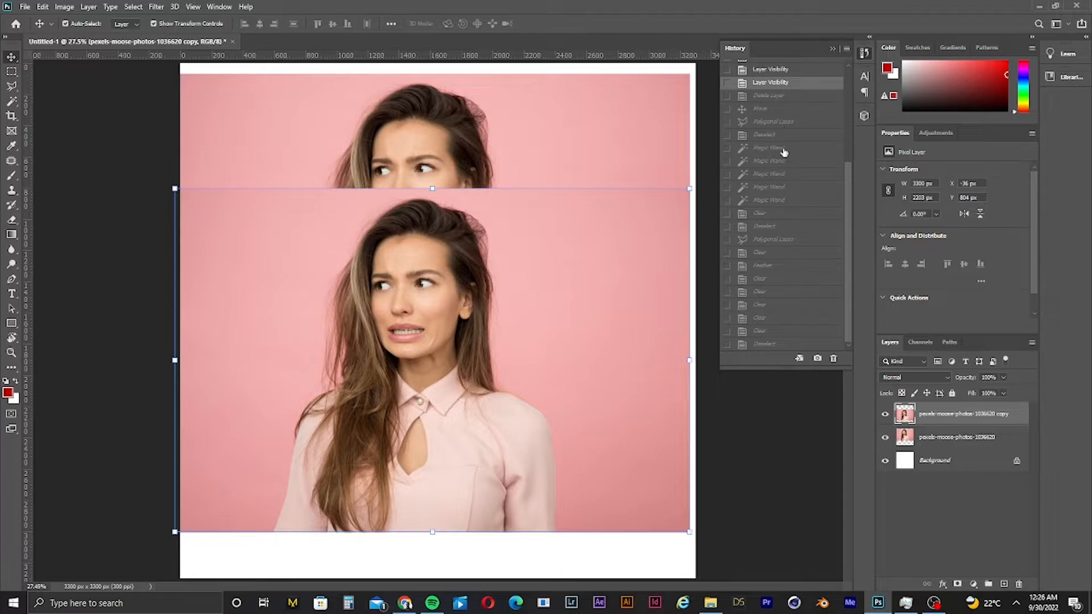
- Delete the duplicated photo layer and move the remaining photo lower on the canvas
left_click_drag(657, 375, 661, 374)
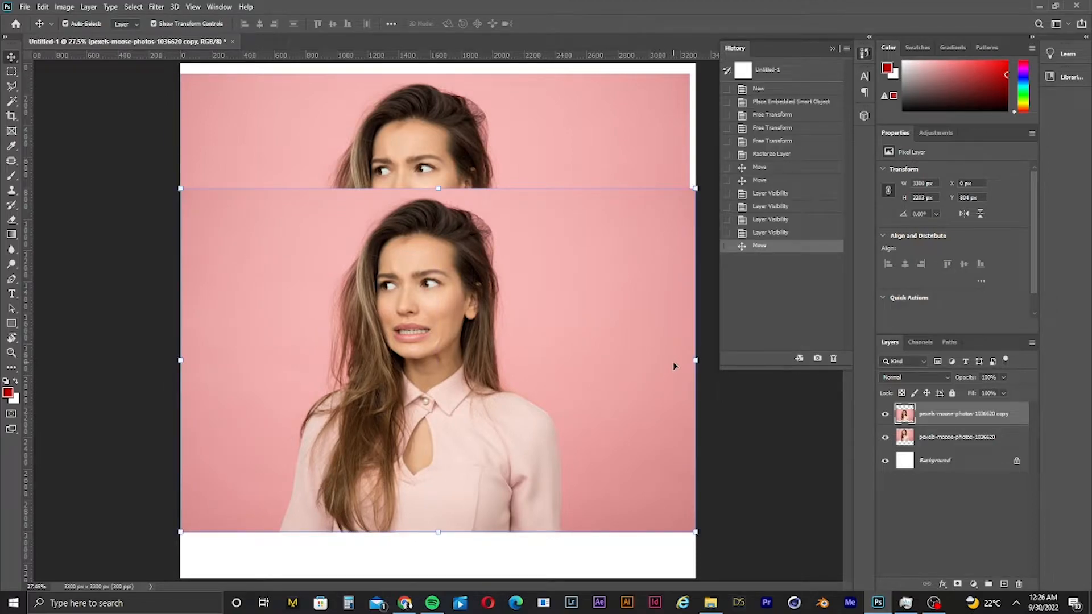
key("Delete")
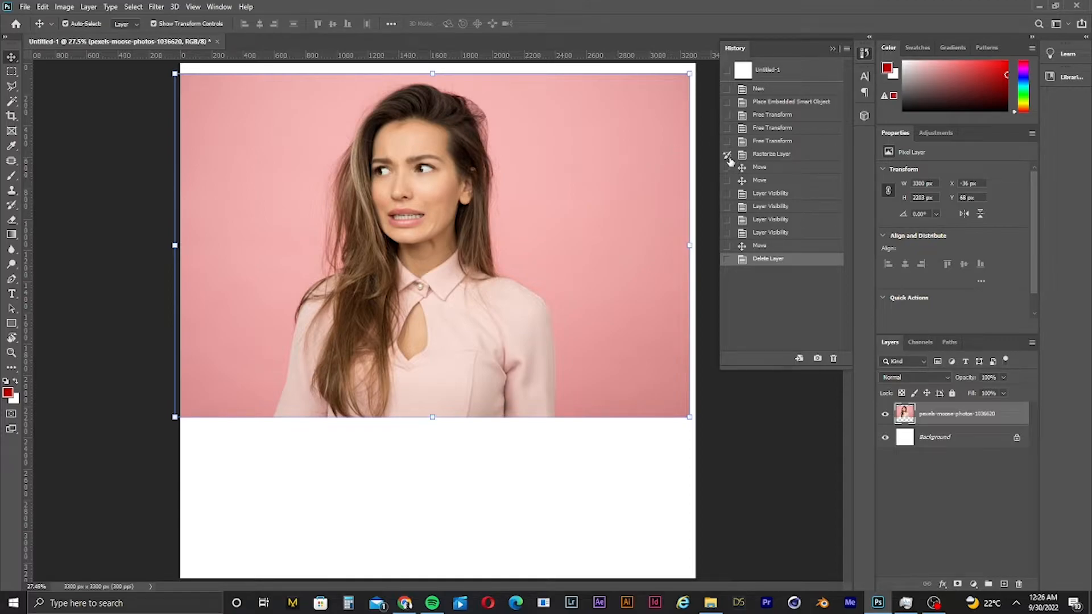
left_click_drag(563, 155, 576, 217)
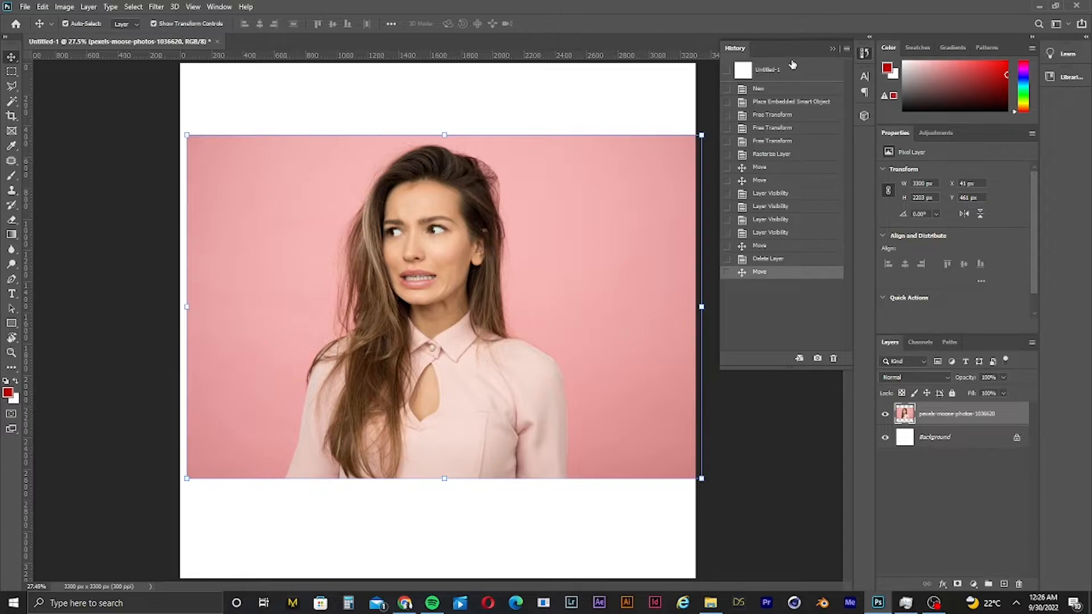
left_click(833, 48)
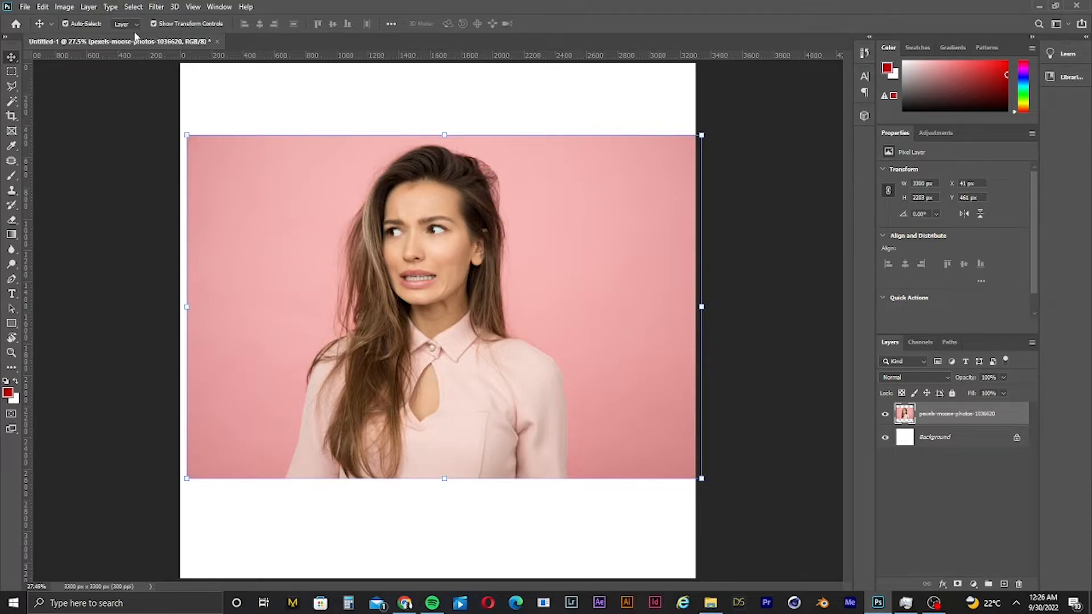
- Try a Black & White adjustment on the photo, changing the reds, greens, cyans and blues sliders, then cancel it
left_click(64, 6)
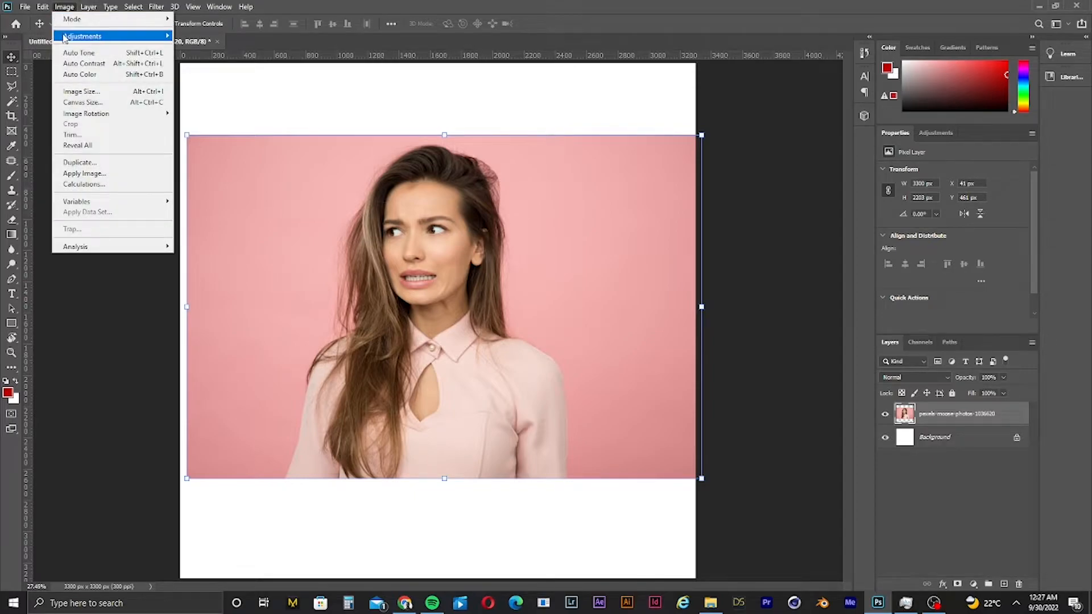
mouse_move(71, 37)
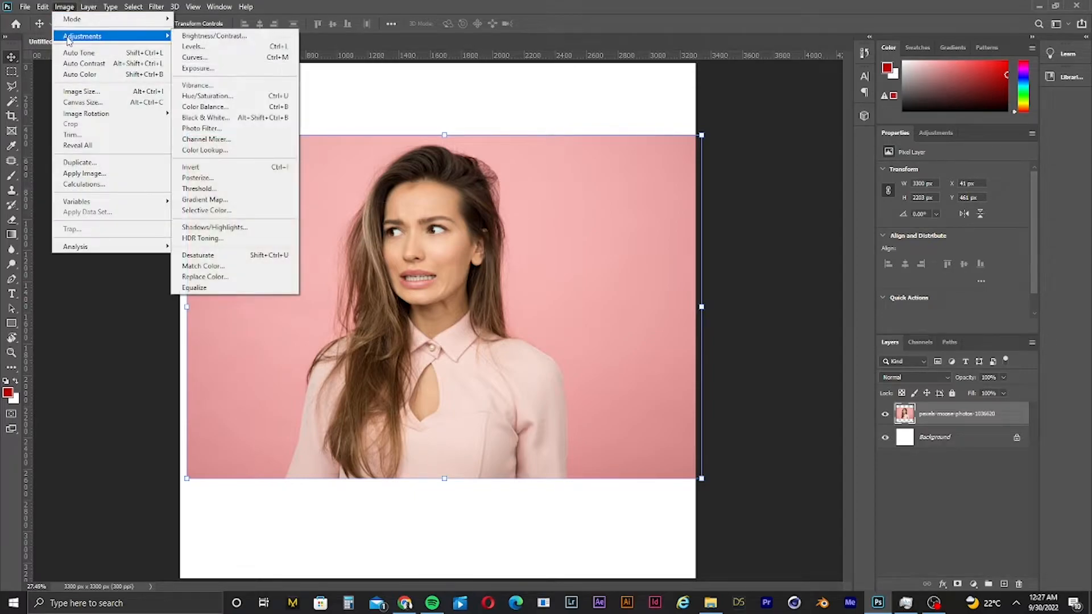
left_click(208, 117)
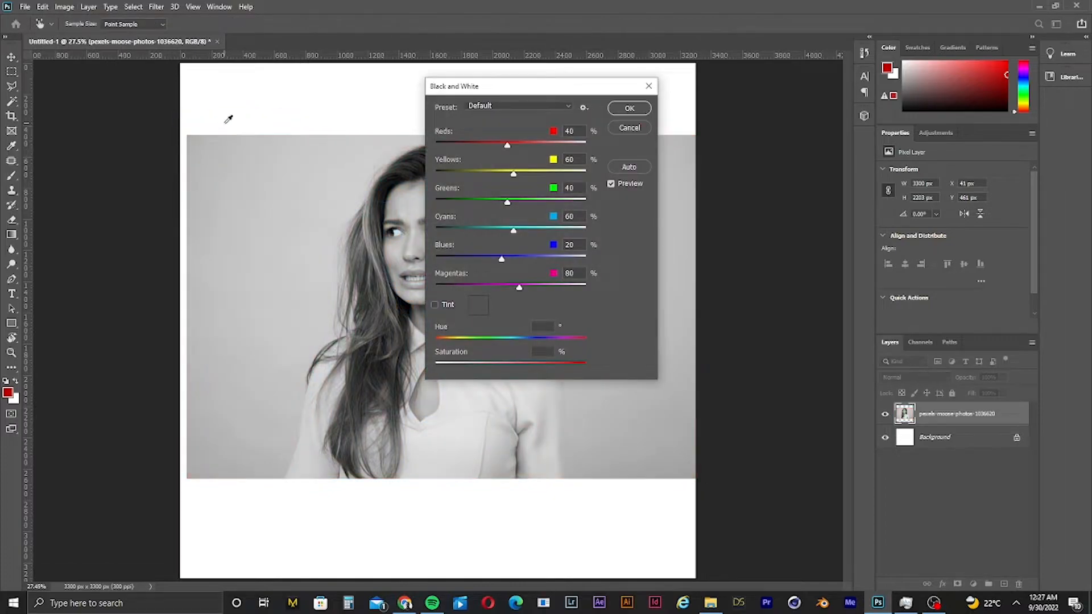
left_click_drag(552, 92, 777, 110)
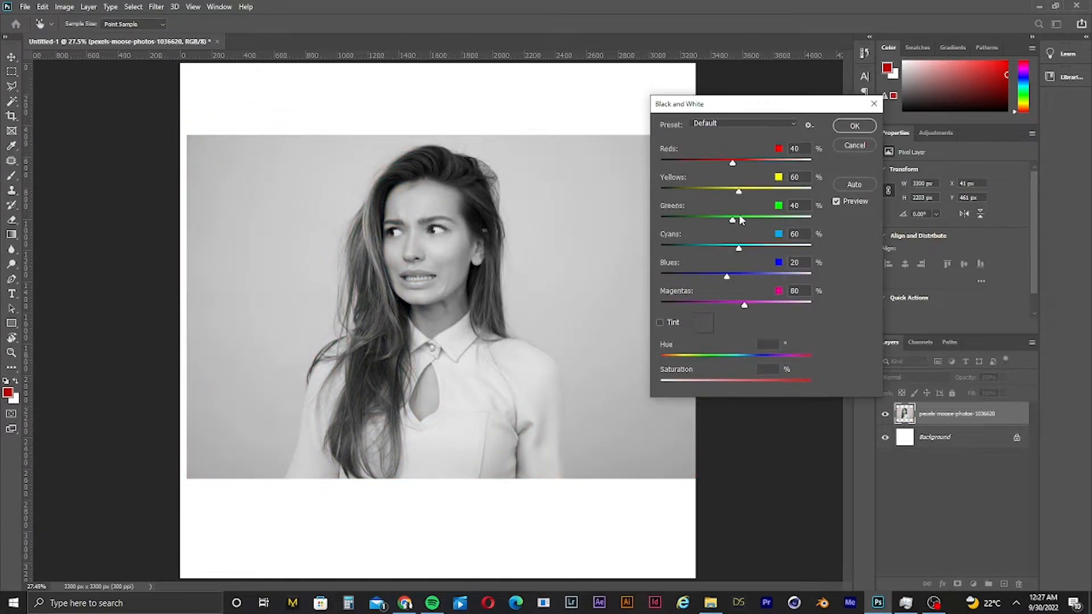
left_click_drag(723, 218, 683, 221)
left_click_drag(738, 248, 813, 249)
left_click_drag(705, 279, 695, 279)
left_click_drag(730, 163, 704, 174)
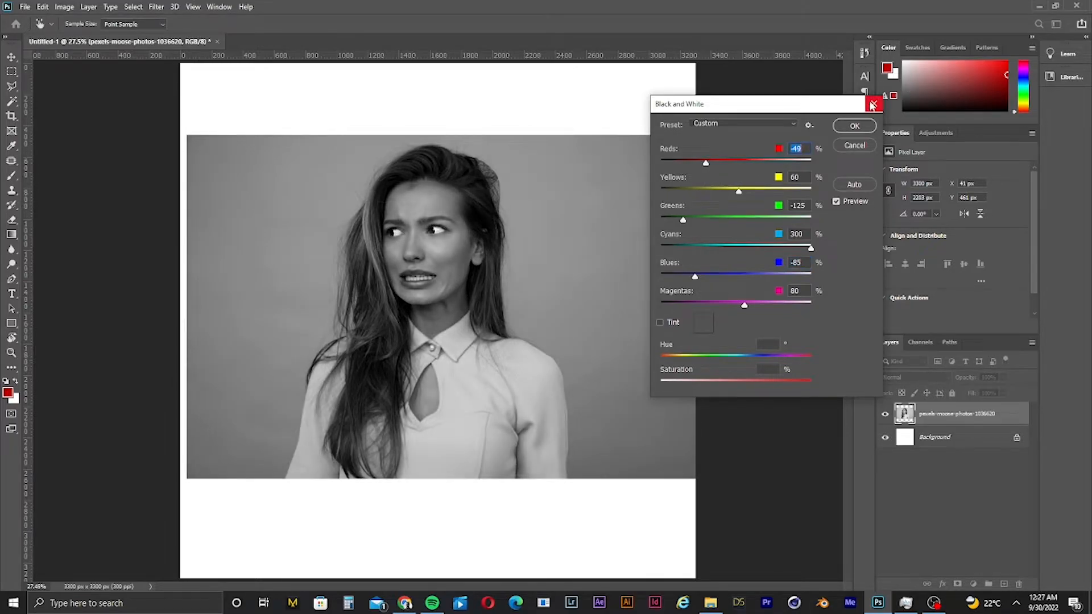
key("Escape")
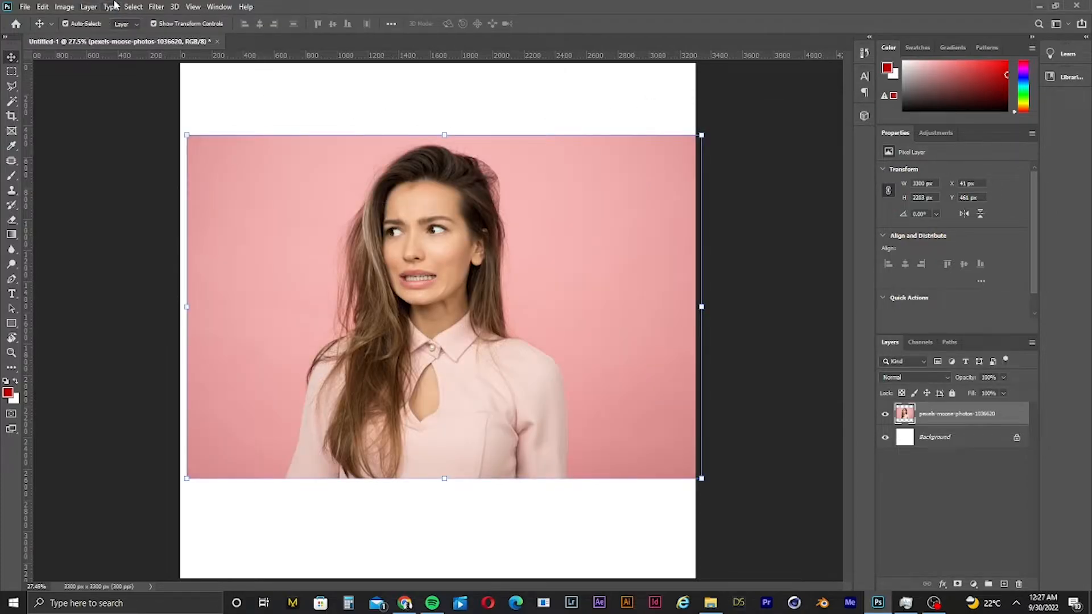
- Try a Shadows/Highlights adjustment with shadows at 62% and highlights at 24%, then close it without applying
left_click(71, 7)
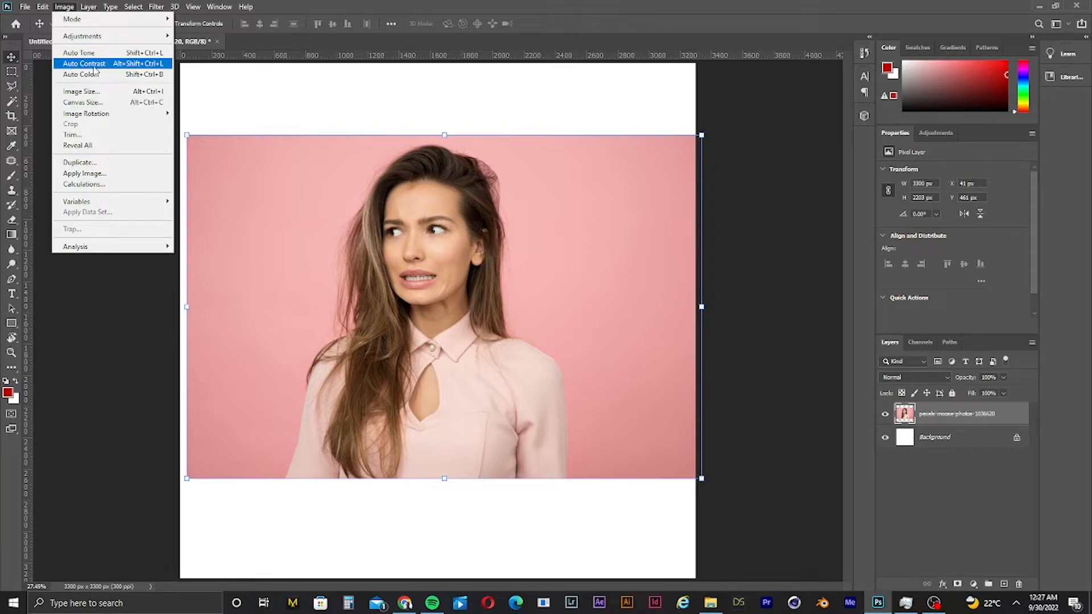
mouse_move(108, 38)
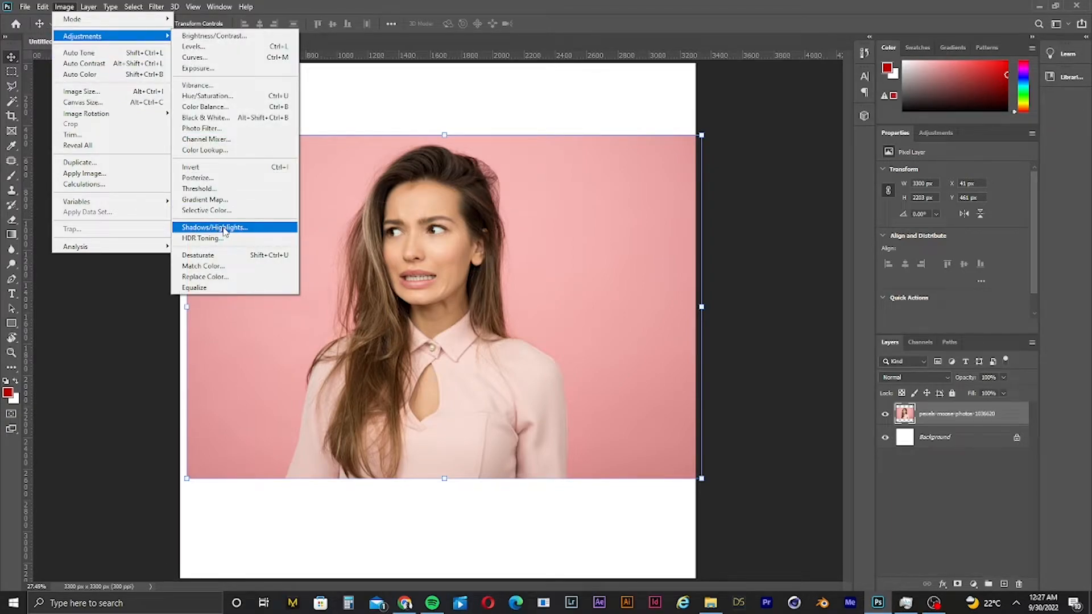
left_click(214, 227)
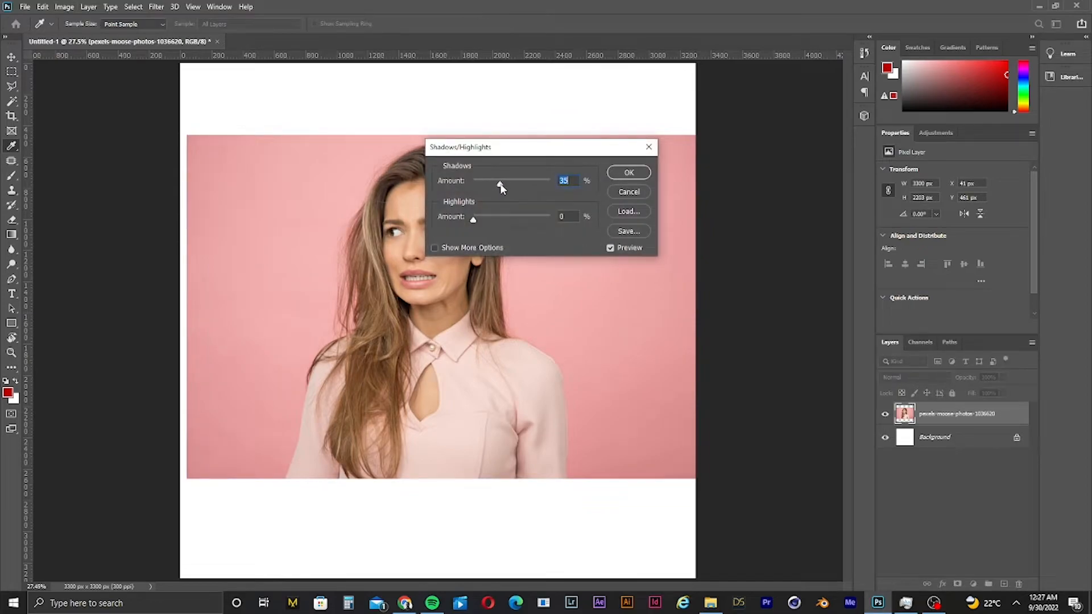
left_click_drag(521, 186, 520, 186)
left_click_drag(477, 217, 512, 219)
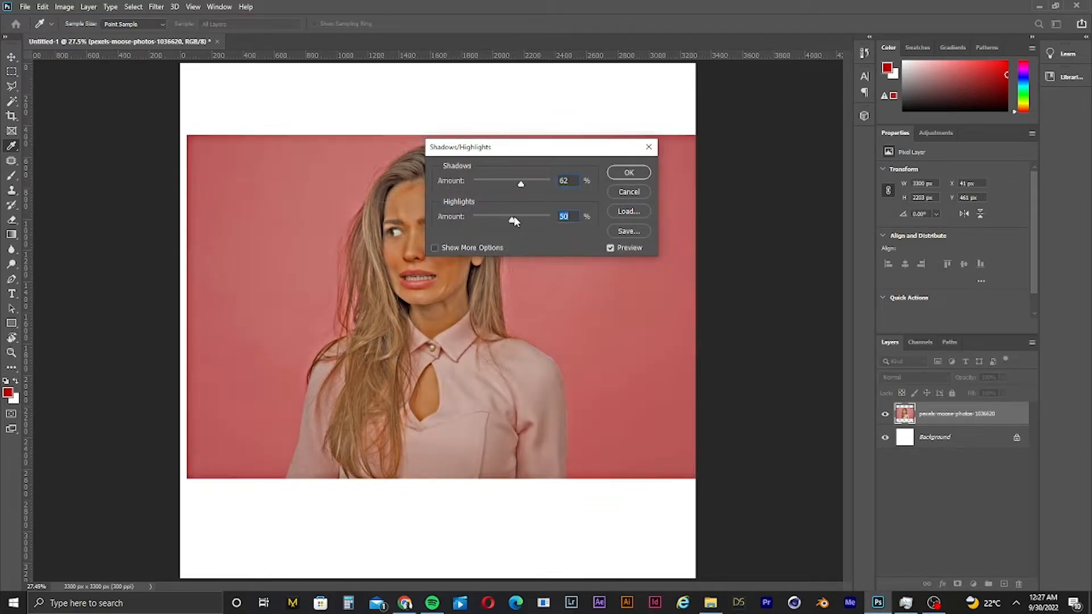
left_click(495, 134)
left_click_drag(517, 154, 780, 193)
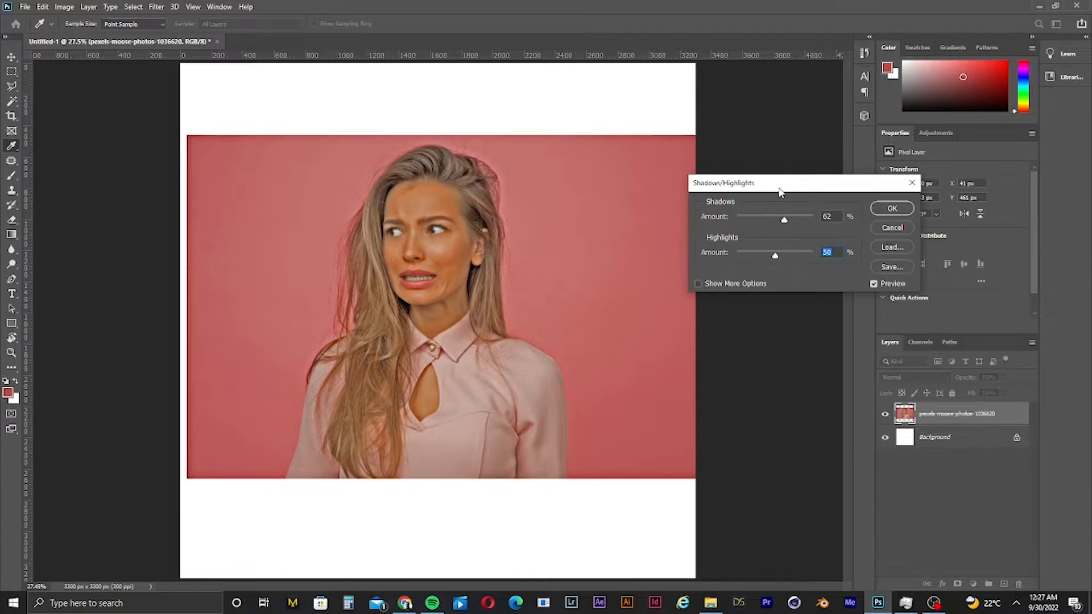
left_click_drag(778, 258, 749, 257)
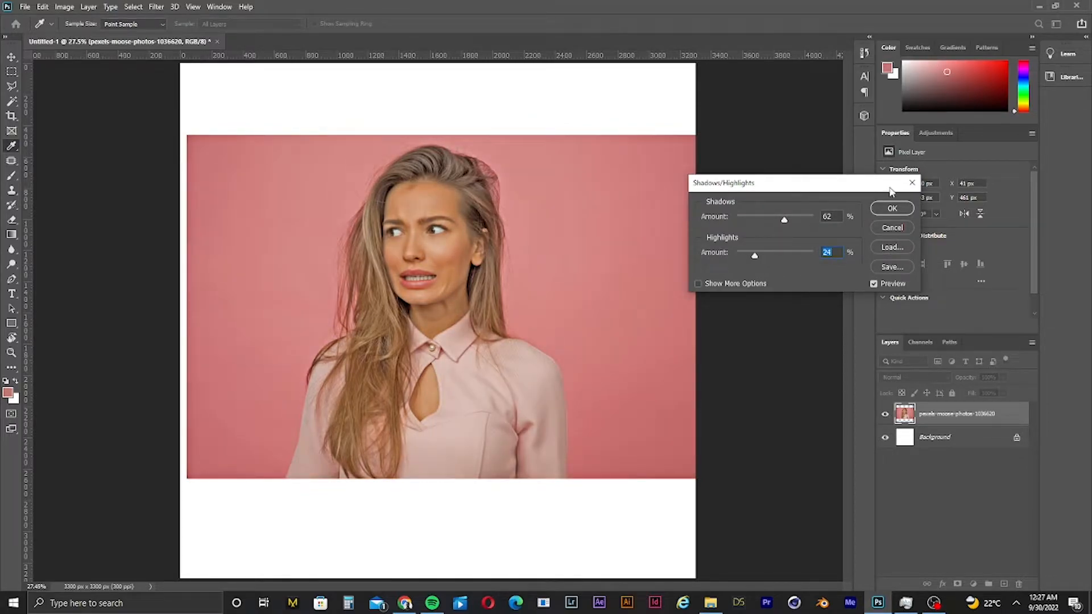
left_click(912, 182)
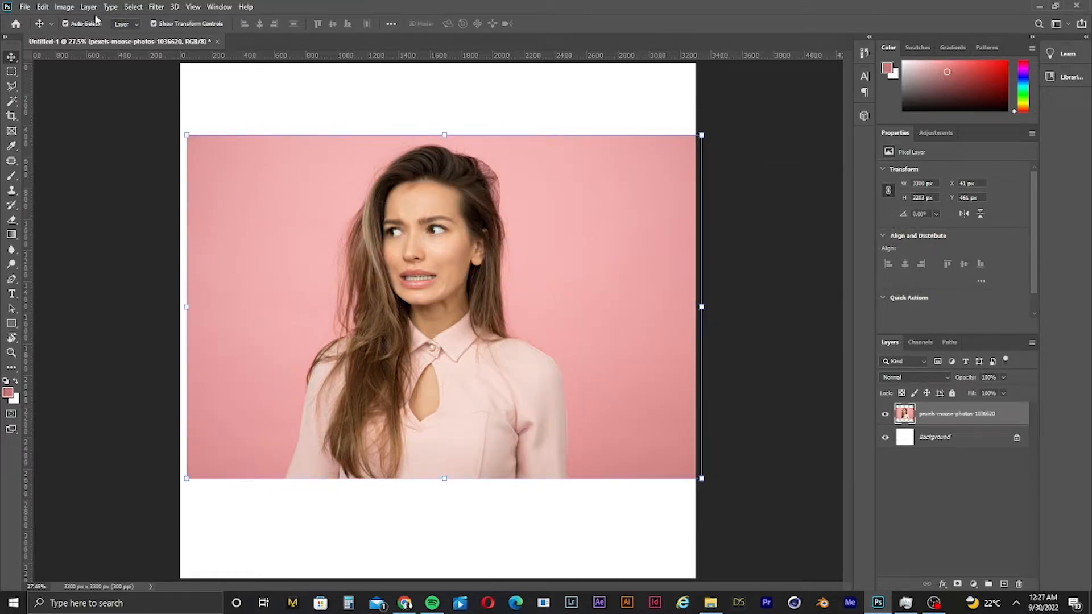
- Try a Selective Color adjustment on the Magentas and Blacks ranges, then close it without applying
left_click(62, 7)
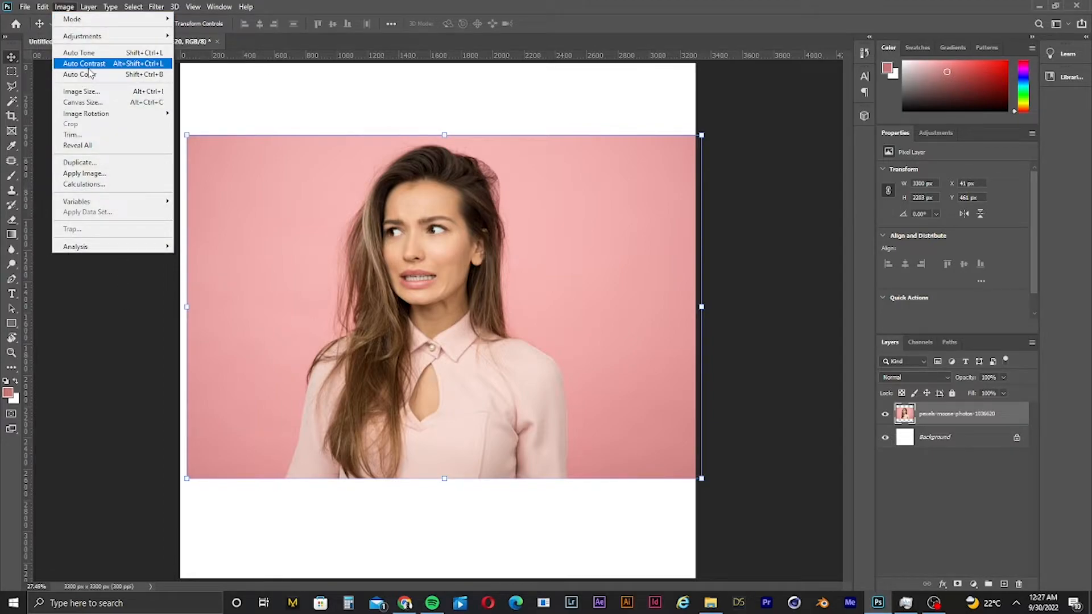
mouse_move(102, 36)
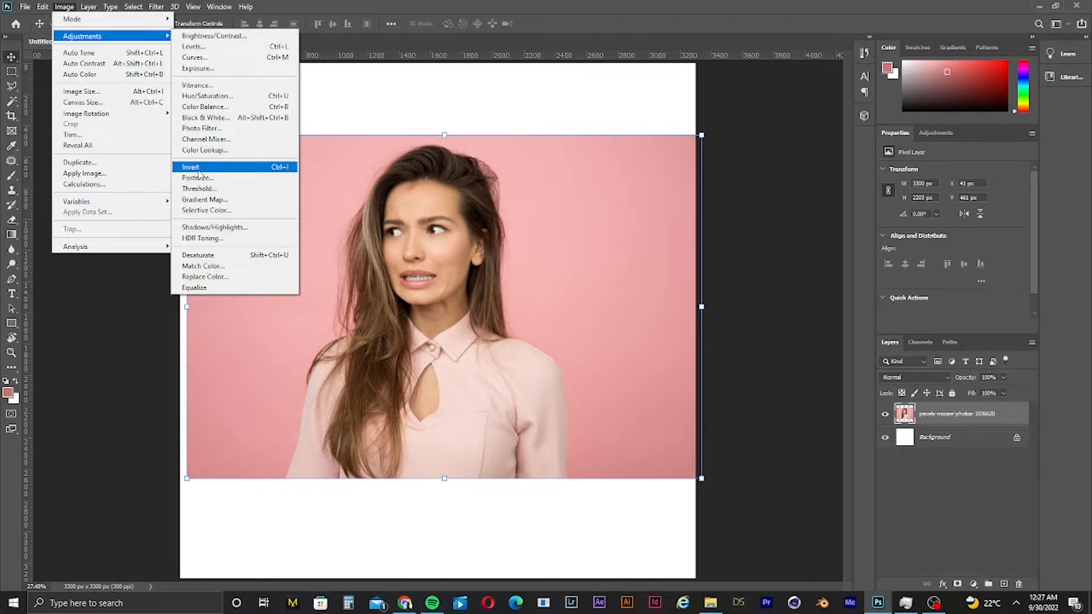
left_click(219, 210)
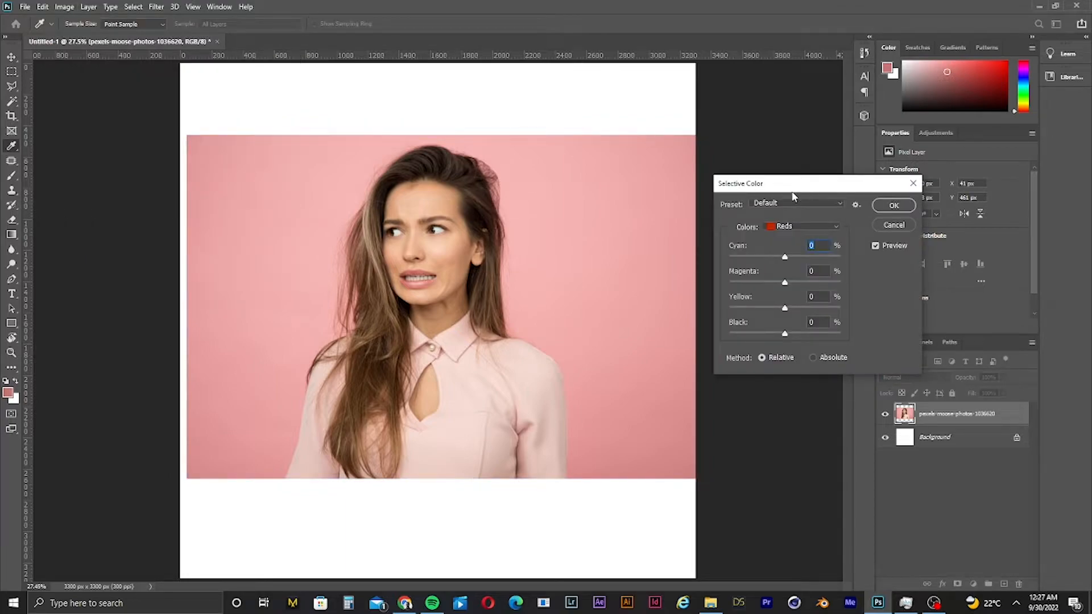
left_click_drag(812, 183, 731, 164)
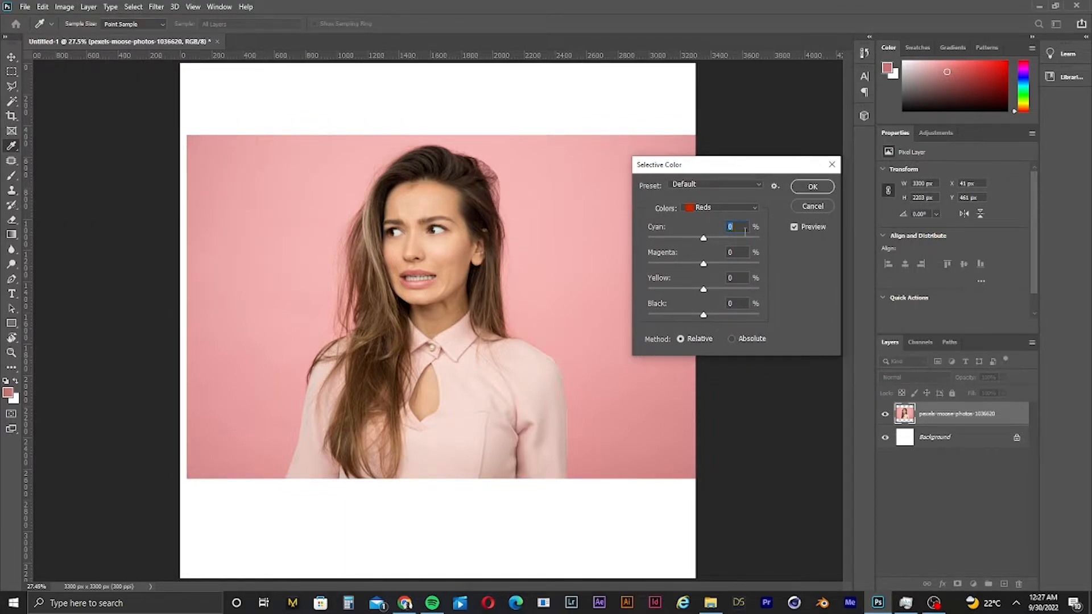
left_click(725, 206)
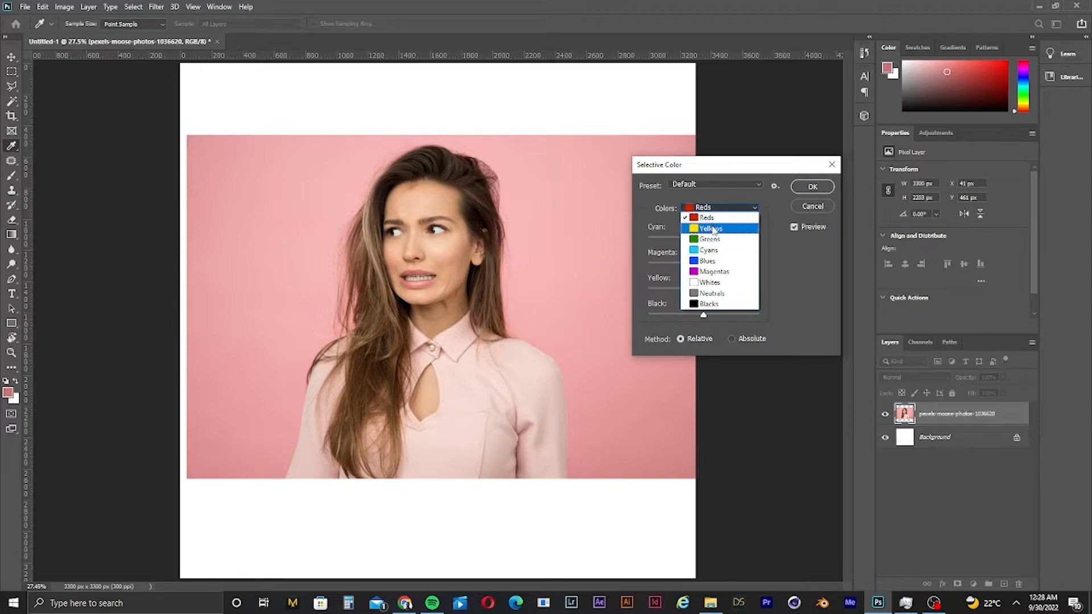
left_click(709, 273)
left_click_drag(705, 266, 737, 293)
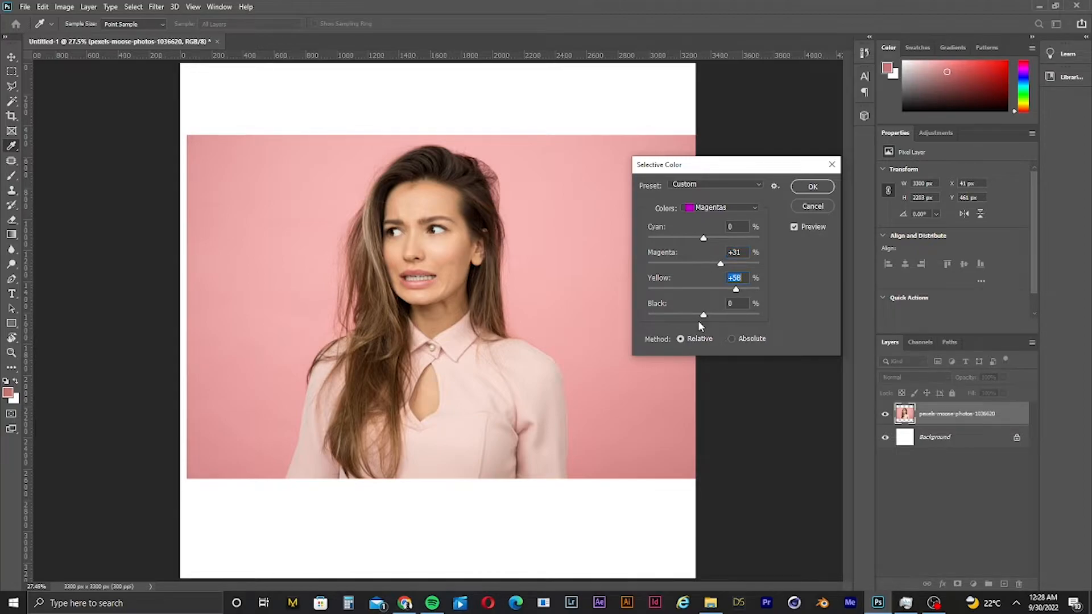
left_click_drag(701, 237, 738, 239)
left_click_drag(703, 314, 655, 319)
left_click_drag(882, 322, 755, 318)
left_click(722, 208)
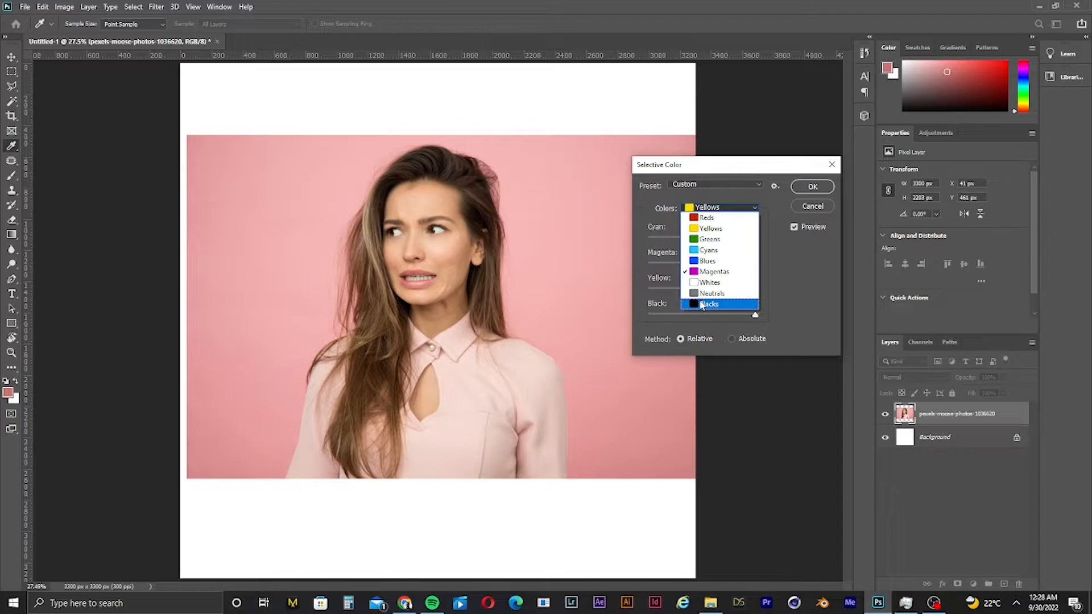
left_click(718, 316)
mouse_move(719, 319)
left_mouse_down()
mouse_move(737, 316)
mouse_move(653, 313)
mouse_move(704, 309)
left_mouse_up()
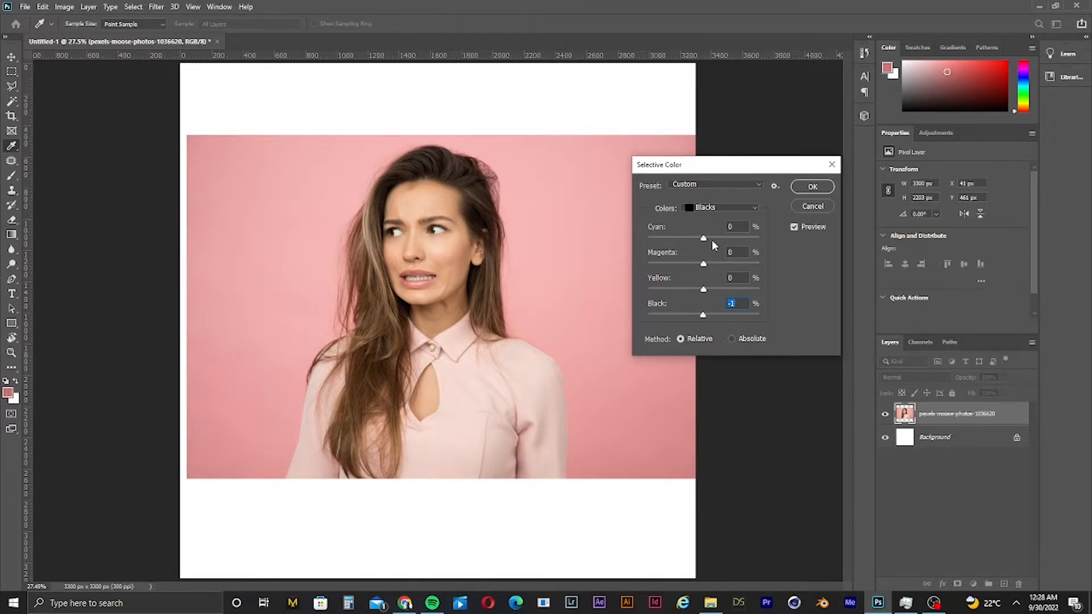
left_click_drag(712, 242, 574, 275)
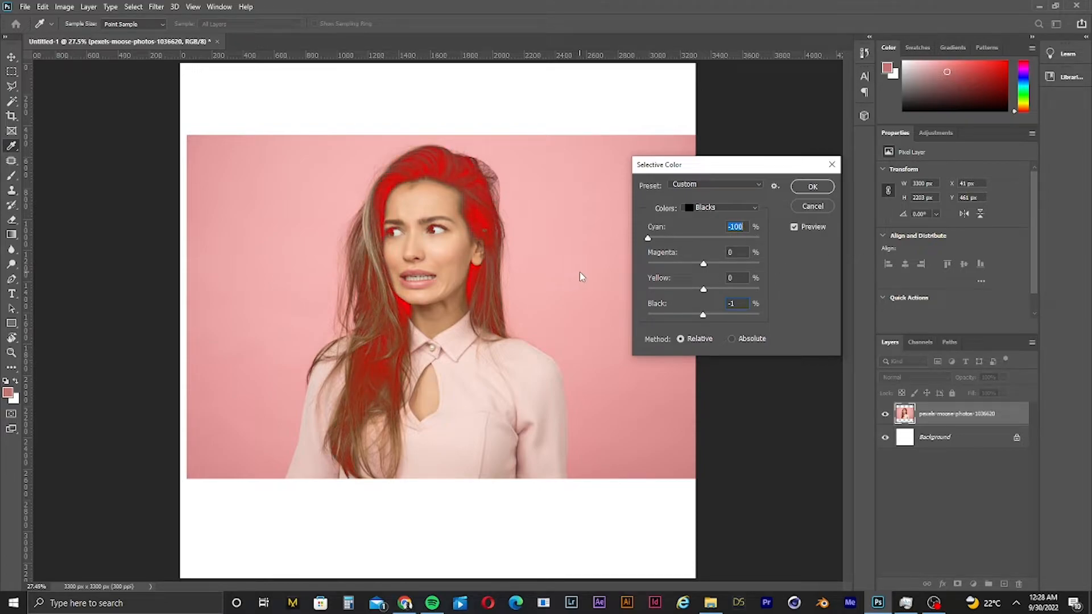
left_click(831, 164)
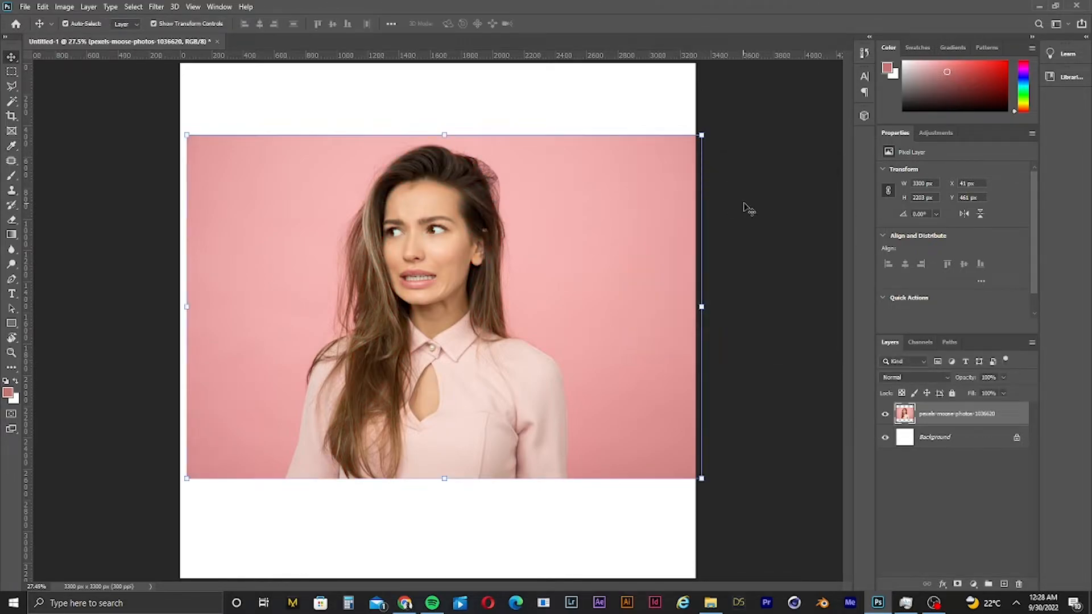
- Move the photo layer so it sits flush with the canvas's left edge, then deselect
mouse_move(634, 226)
left_mouse_down()
mouse_move(614, 212)
mouse_move(626, 219)
left_mouse_up()
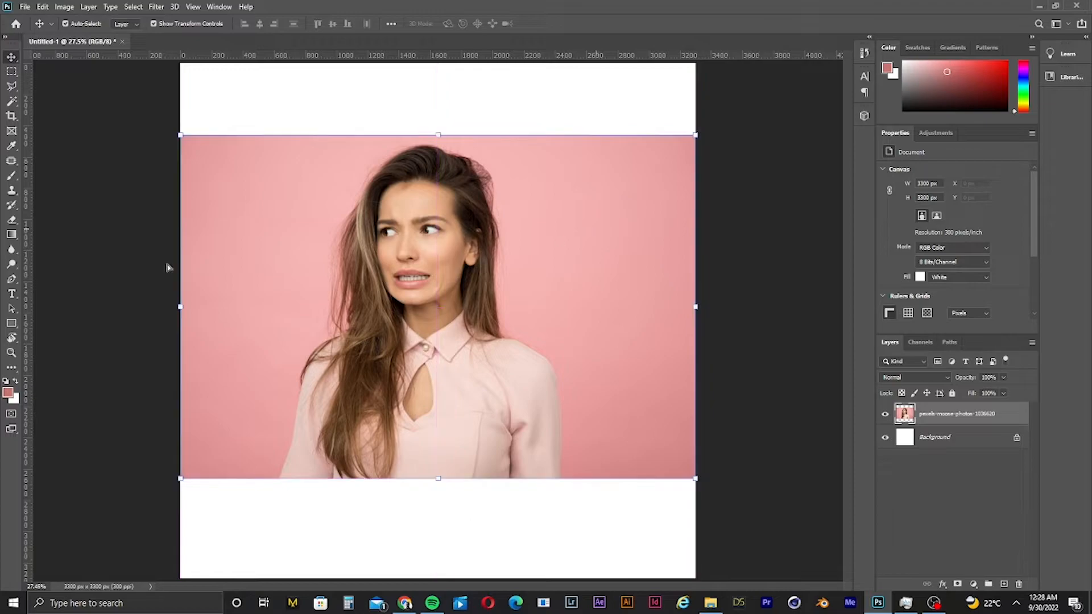
left_click(64, 300)
left_click(341, 300)
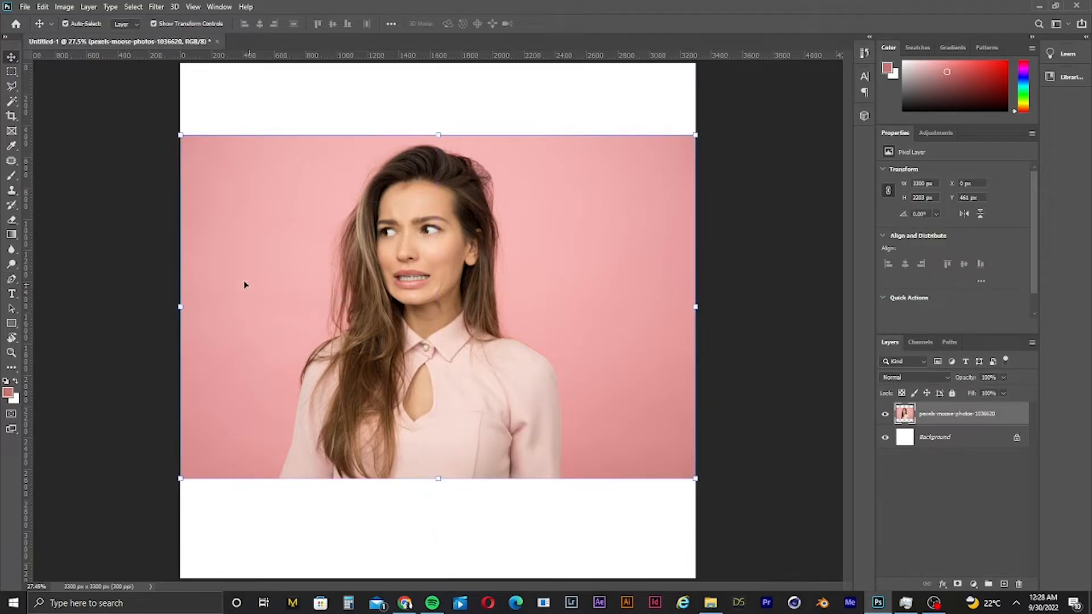
left_click(139, 228)
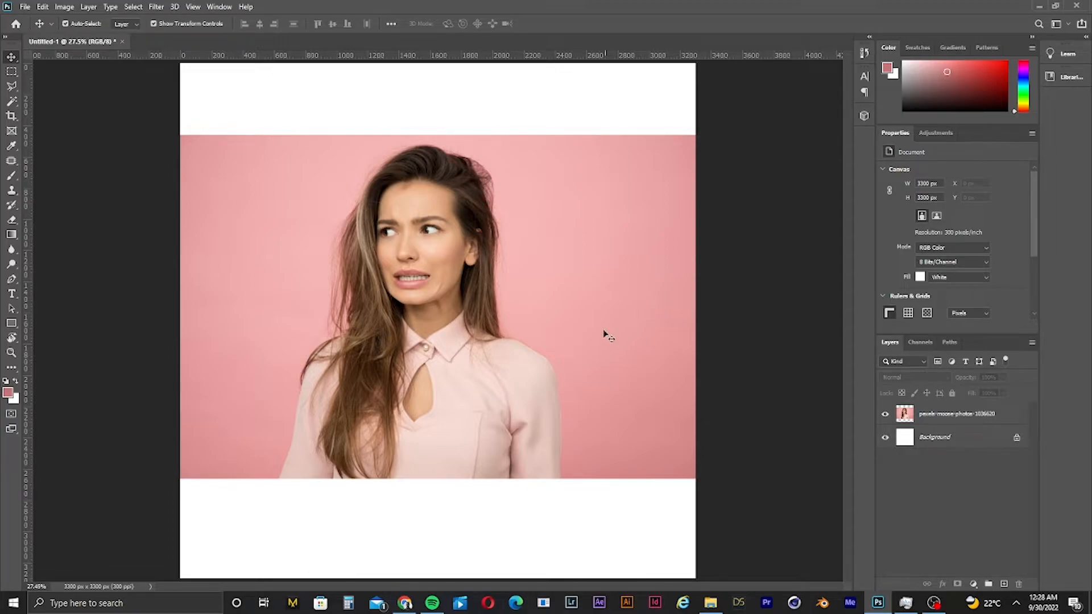
- Select the Background layer and unlock it into a normal layer
left_click(989, 438)
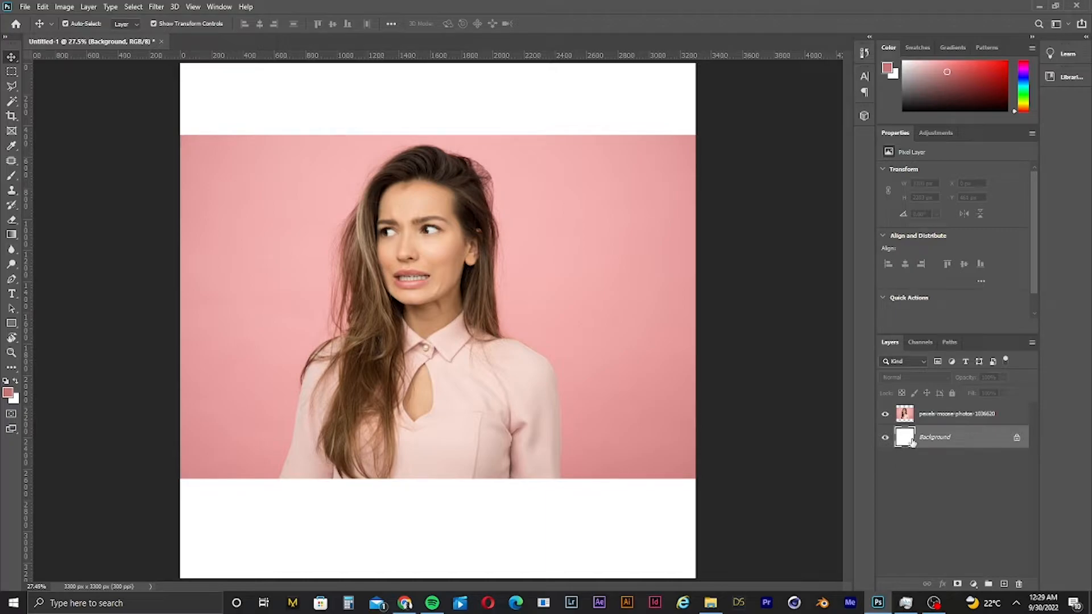
left_click(11, 395)
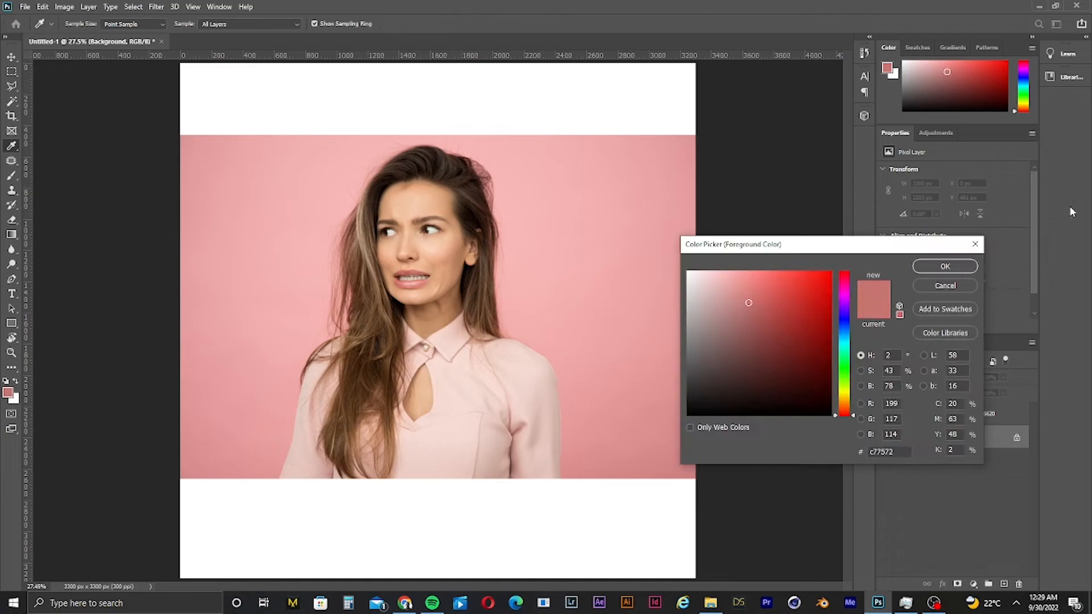
left_click(975, 244)
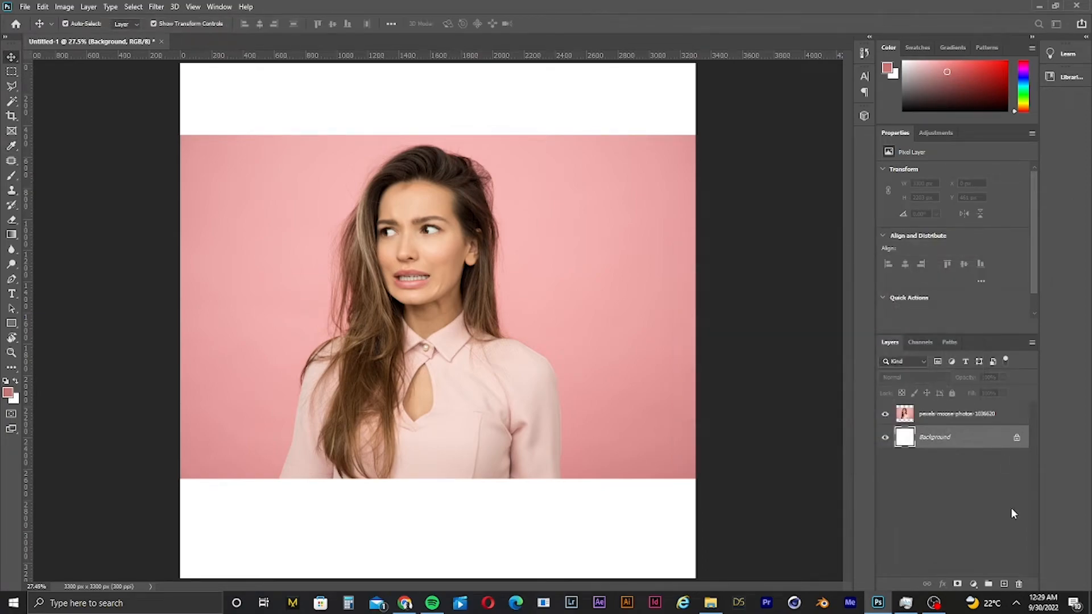
left_click(1017, 438)
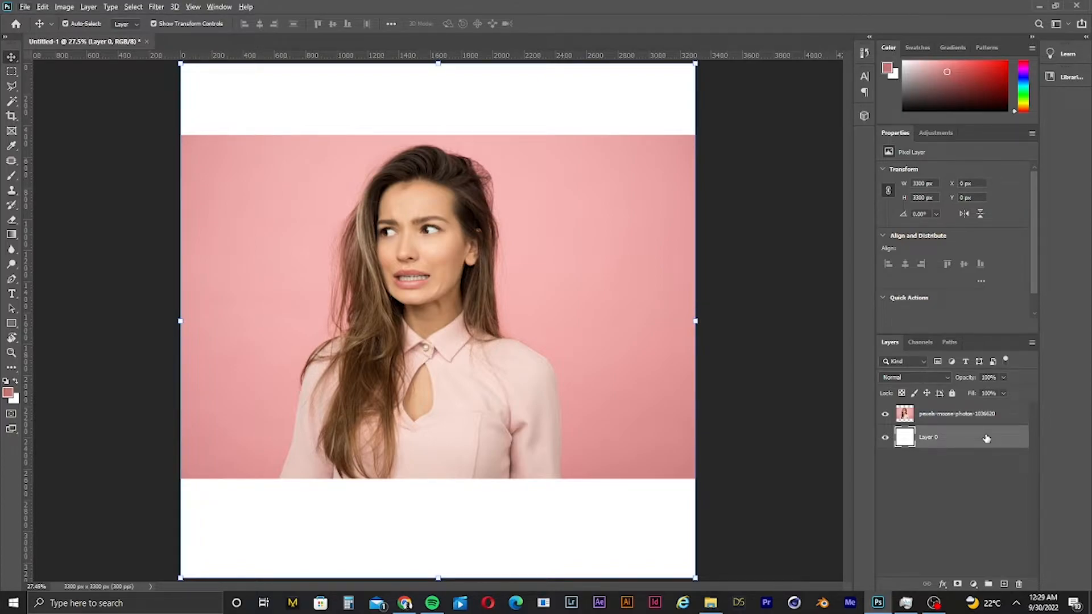
- Swap the colours and fill the unlocked layer with the pink background colour c77572
left_click(776, 391)
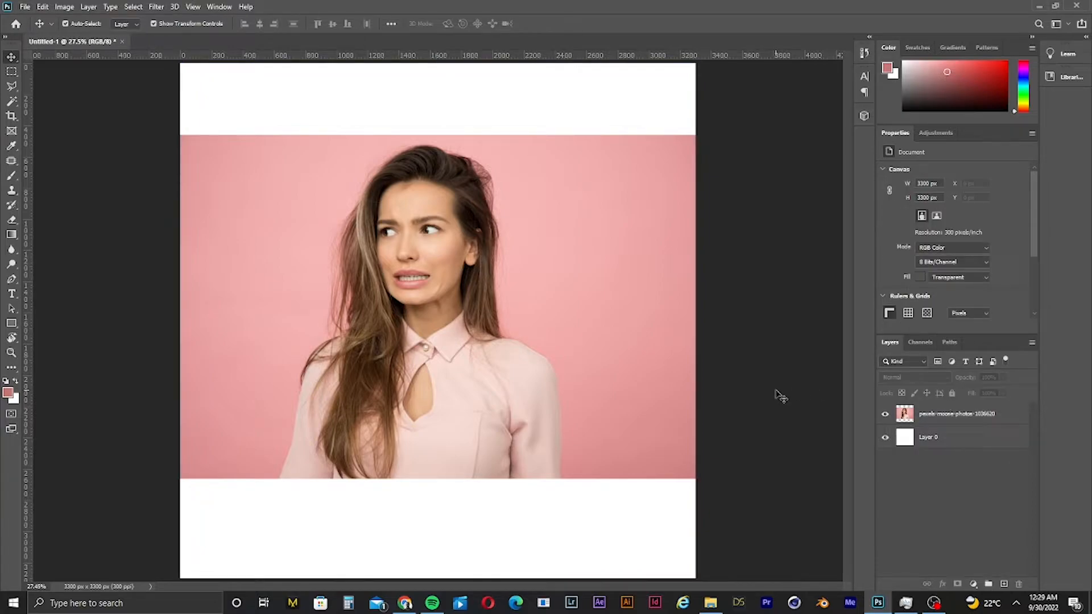
key("x")
left_click(925, 435)
key("ctrl+BackSpace")
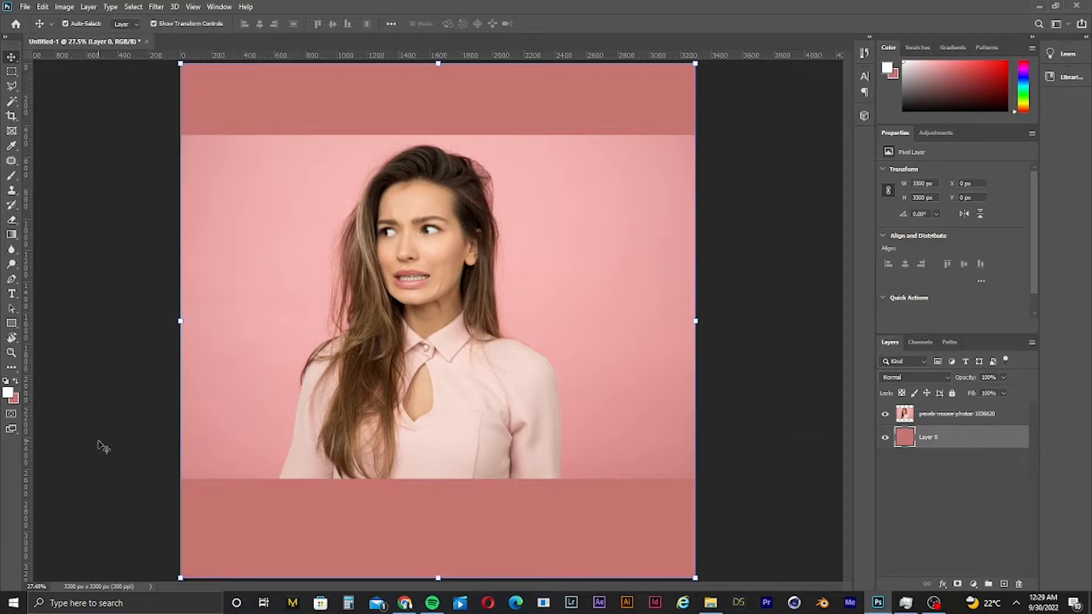
- Set the background colour to 605756 and fill the unlocked layer with it
left_click(17, 401)
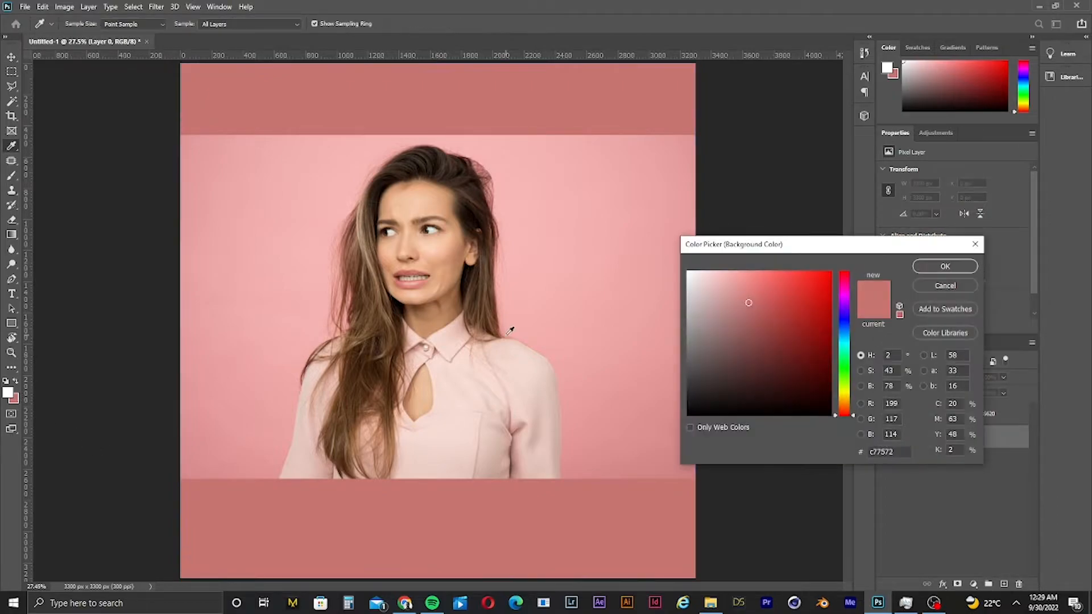
left_click(705, 318)
left_click(701, 361)
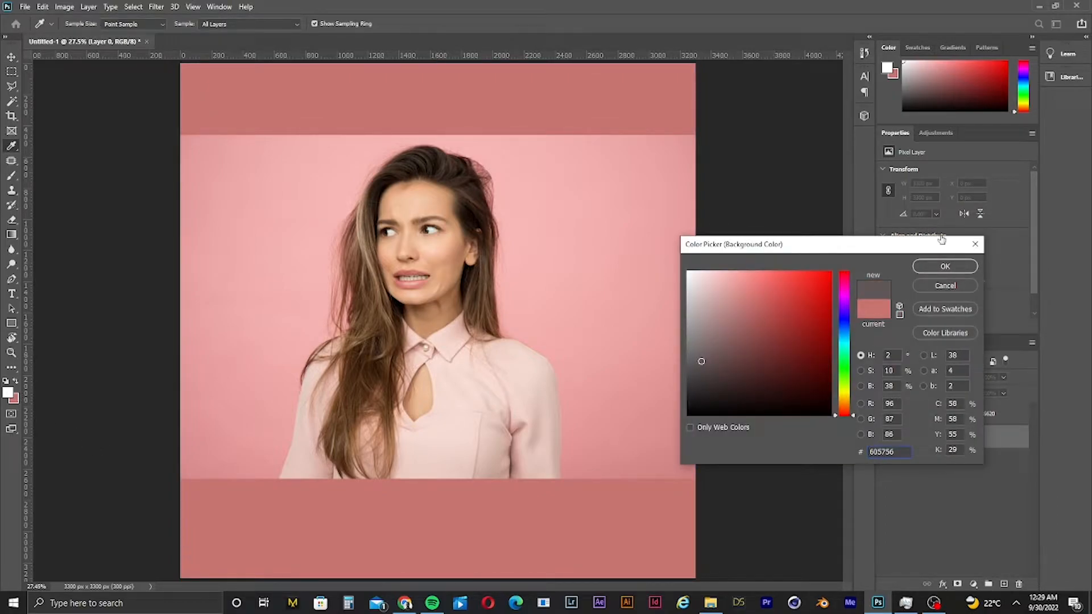
left_click(933, 271)
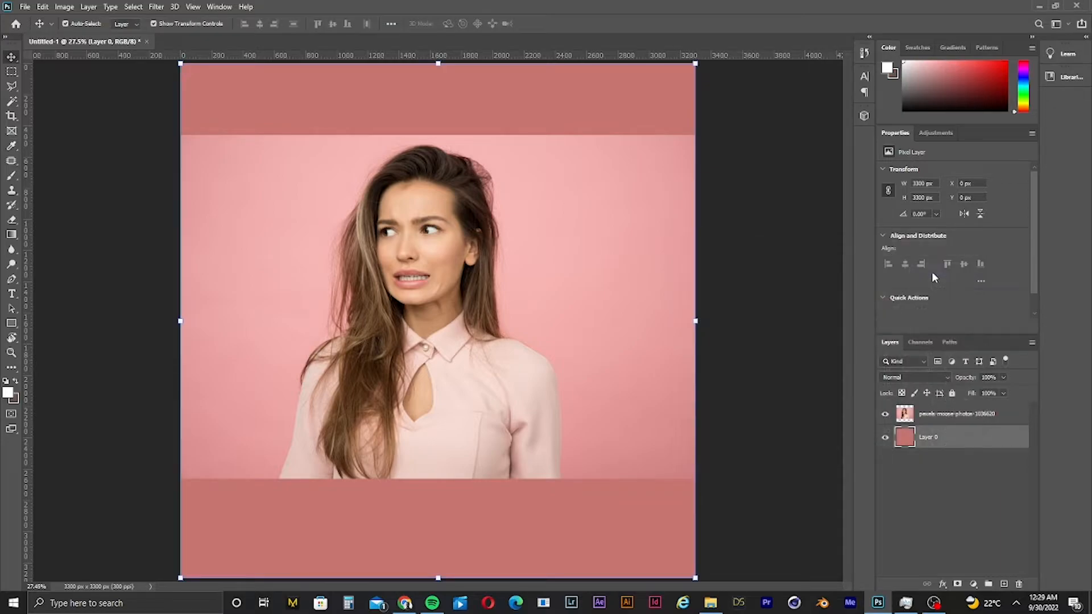
key("ctrl")
key("ctrl+BackSpace")
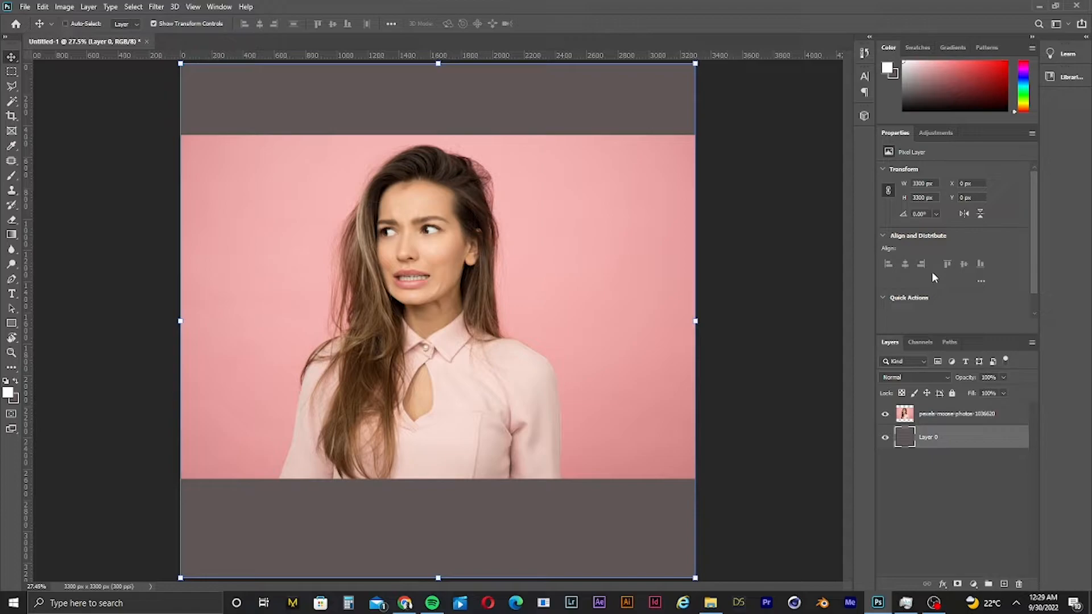
- Undo the two colour fills on the backdrop layer and deselect the layer
key("ctrl+z")
key("ctrl+z")
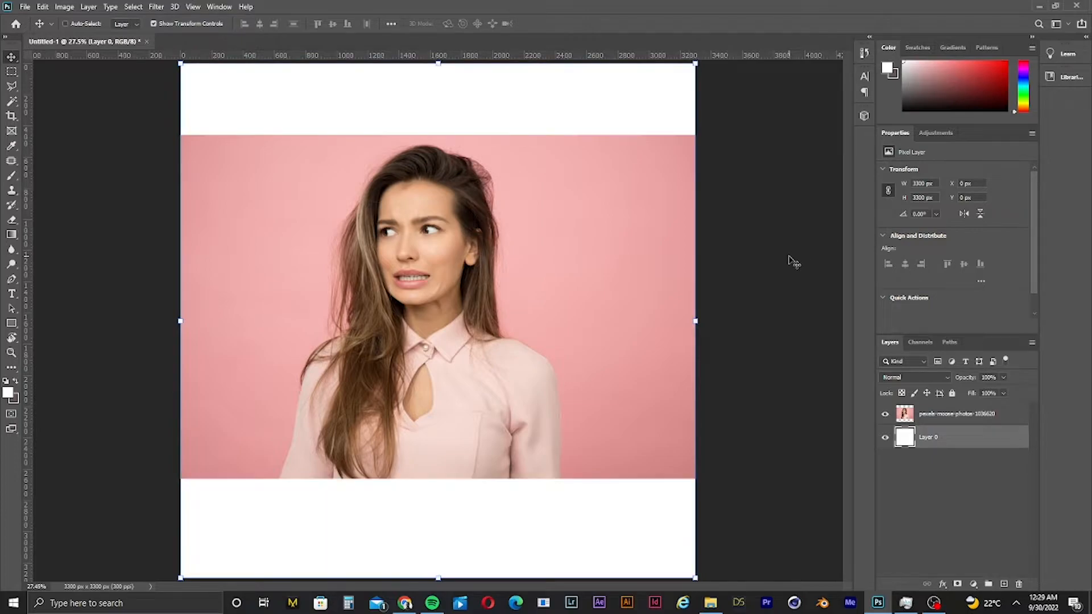
left_click(793, 261)
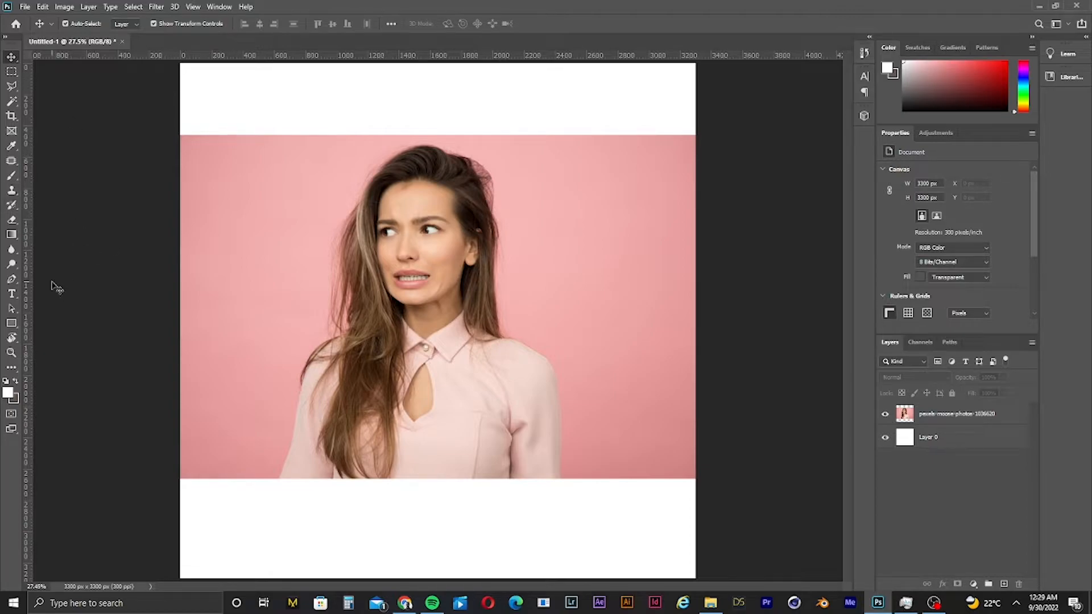
- Place a new type layer in the white area above the photo and select all of its text
left_click(12, 294)
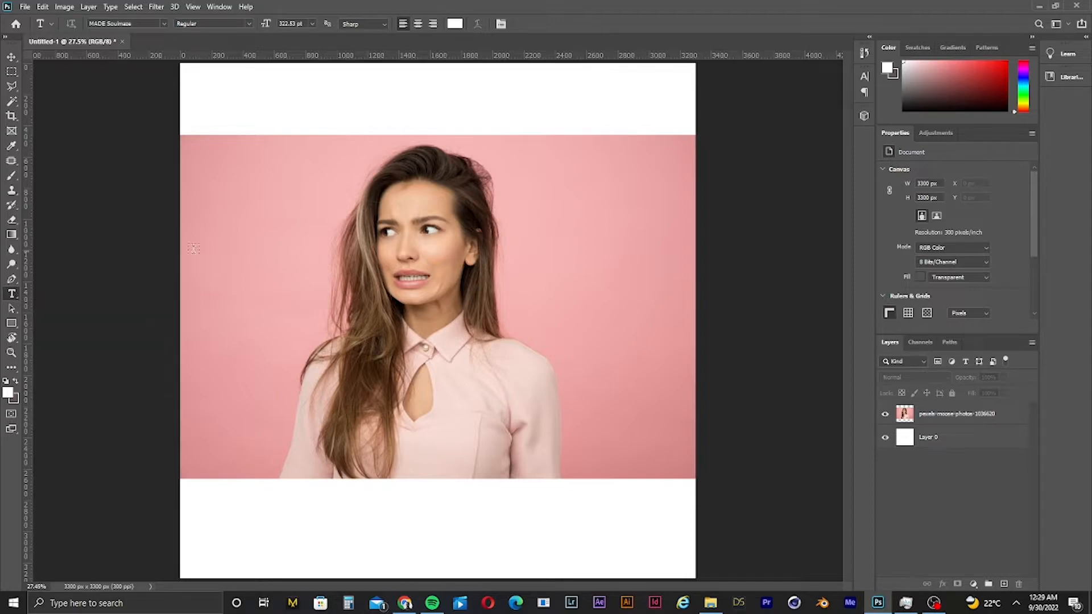
left_click(251, 131)
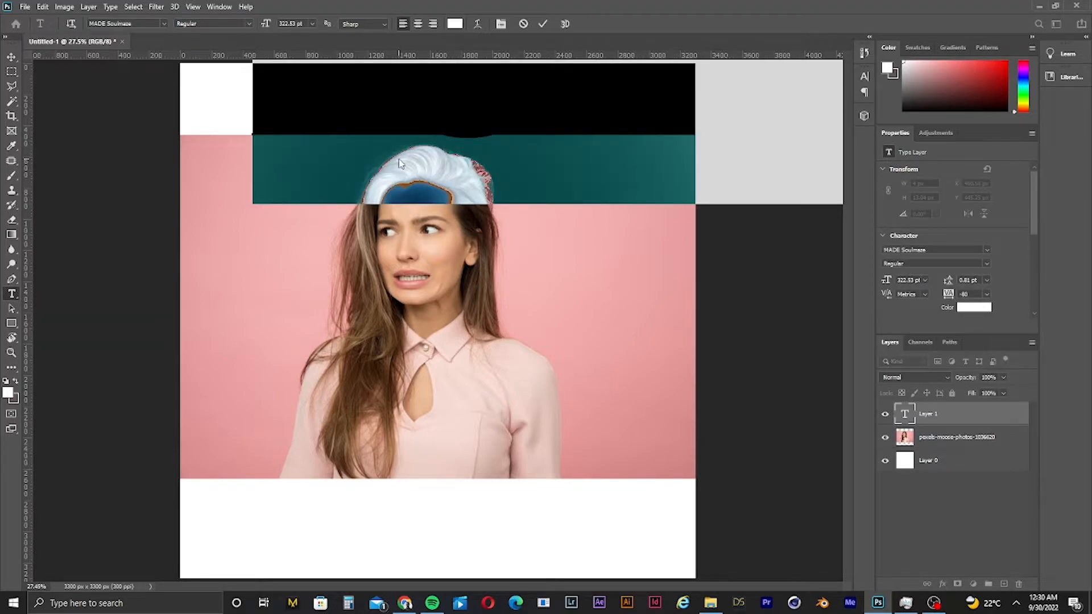
left_click(486, 110)
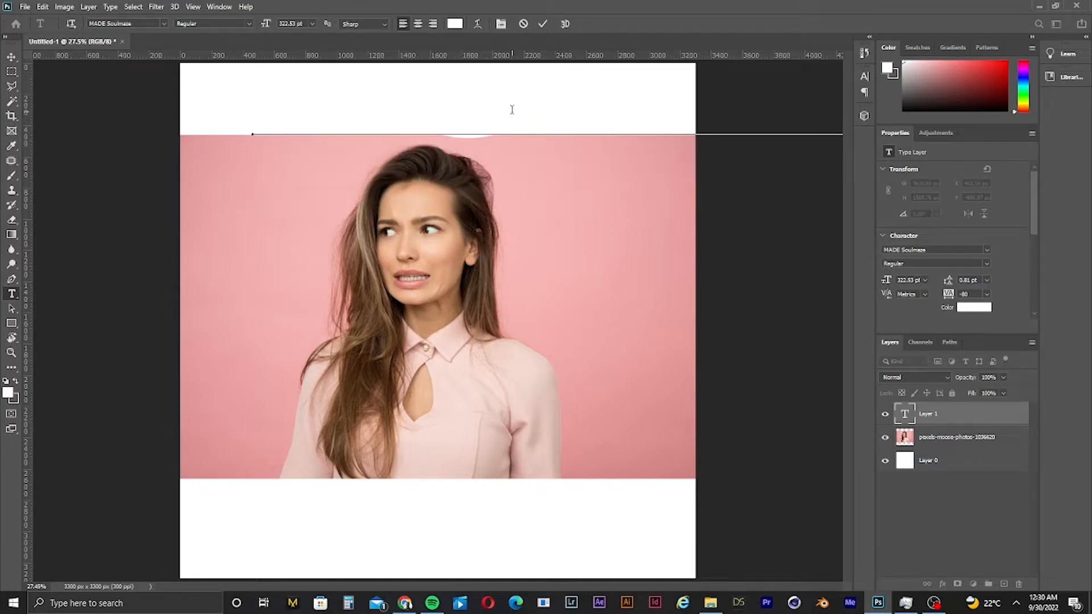
key("ctrl+a")
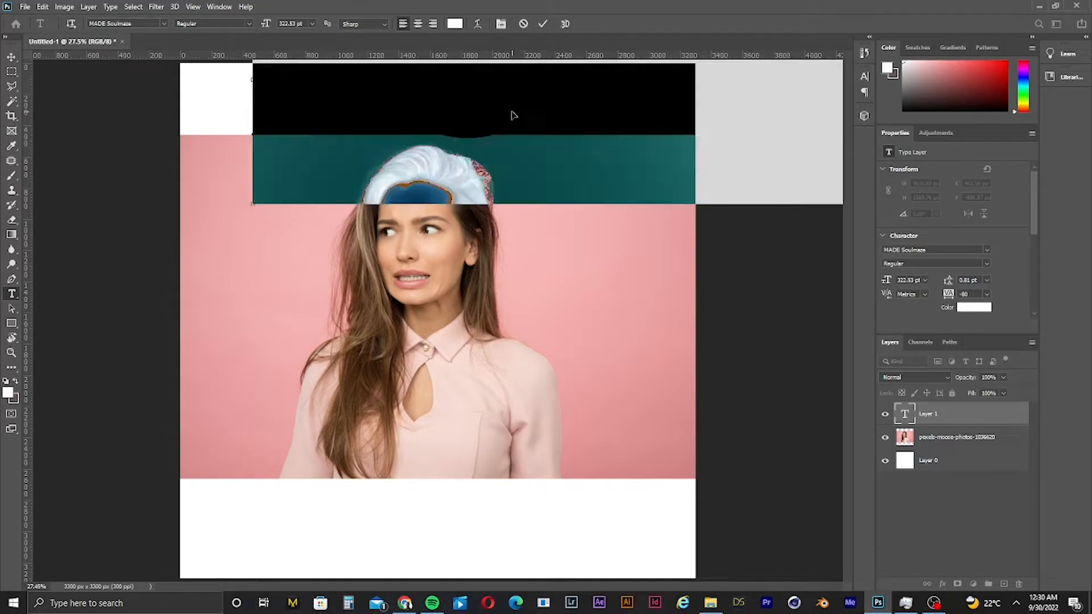
- Set the text colour to black 000000
left_click(455, 24)
left_click(809, 407)
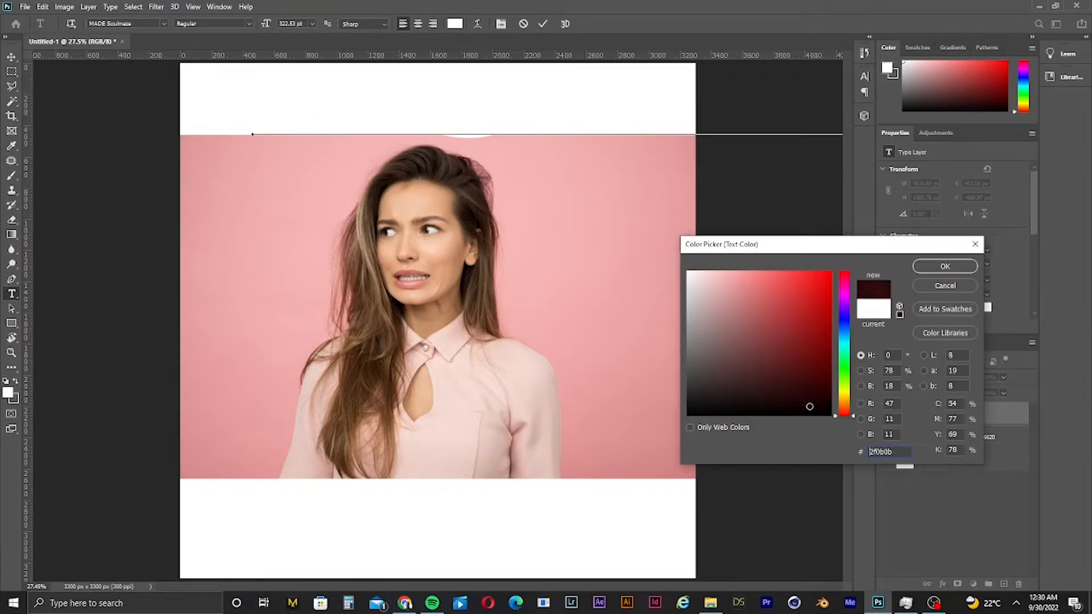
left_click_drag(809, 407, 810, 416)
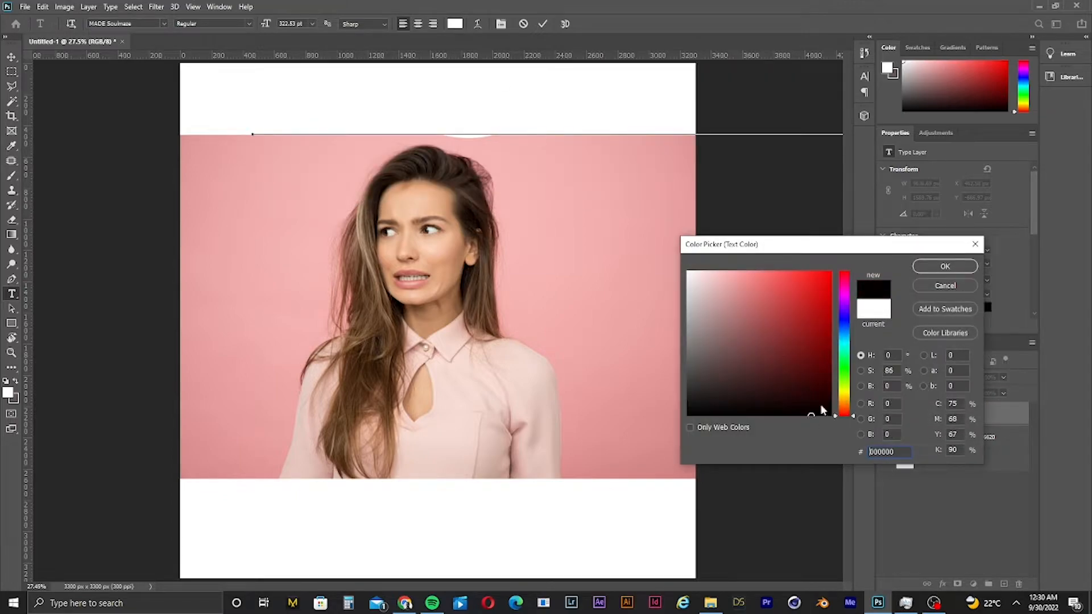
left_click(944, 267)
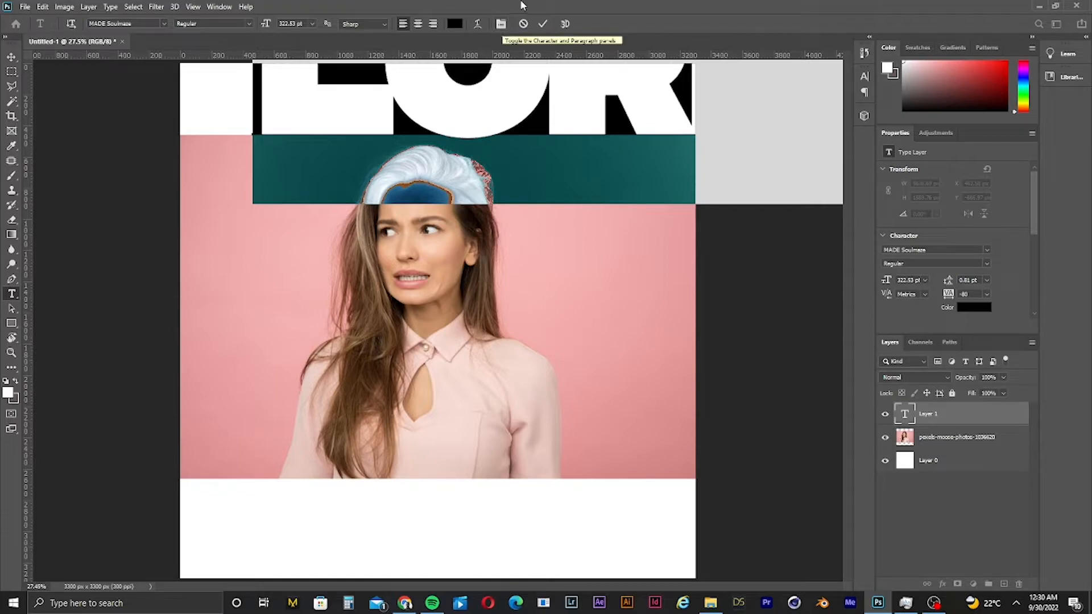
- Open the Character panel and reduce the font size to 59.53 pt
left_click(501, 24)
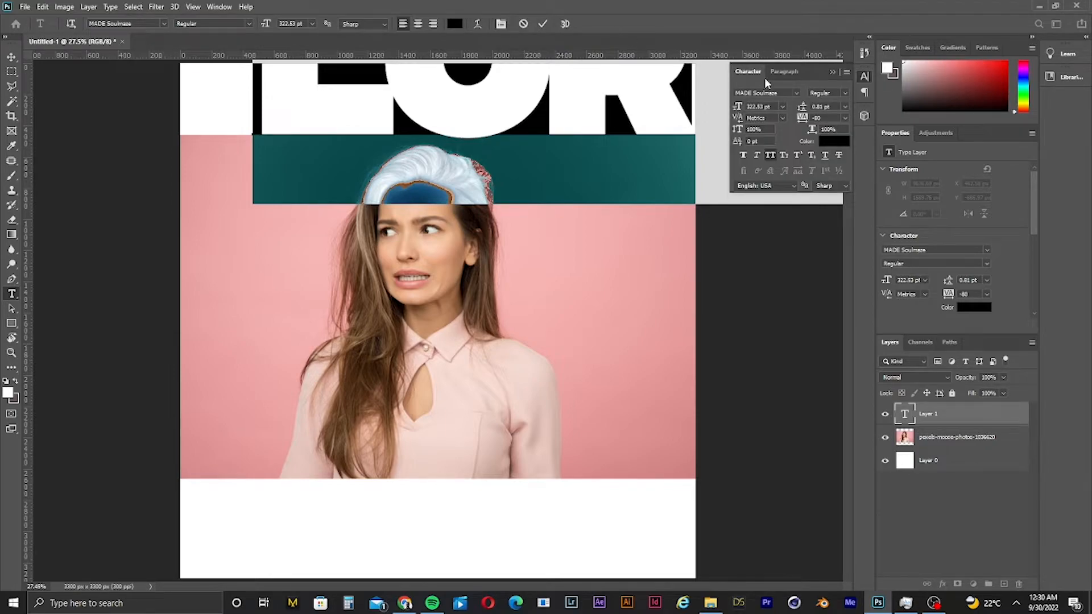
left_click(218, 7)
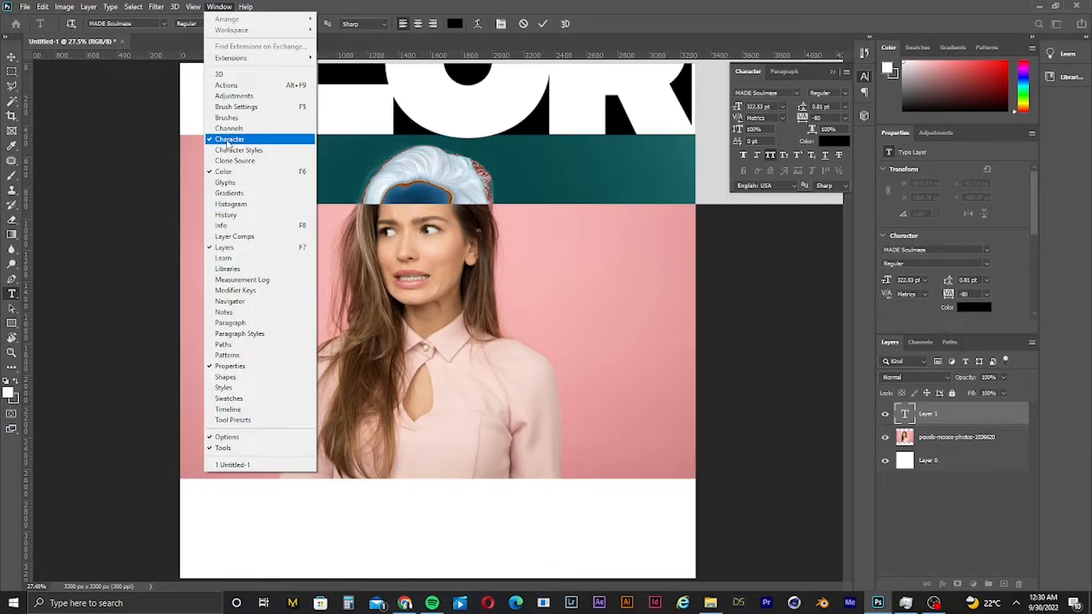
left_click(228, 140)
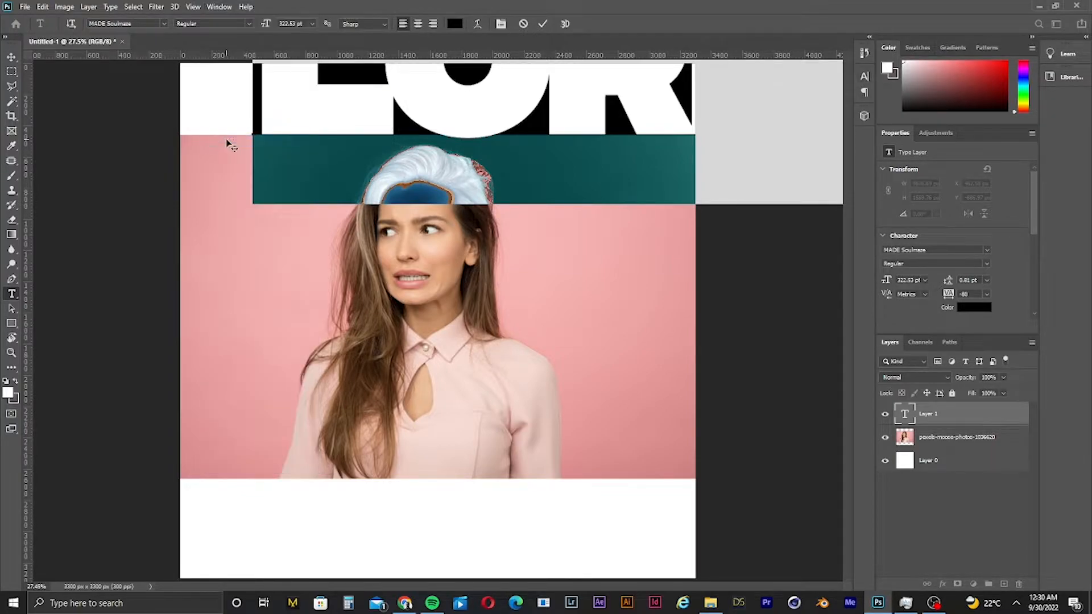
left_click(219, 7)
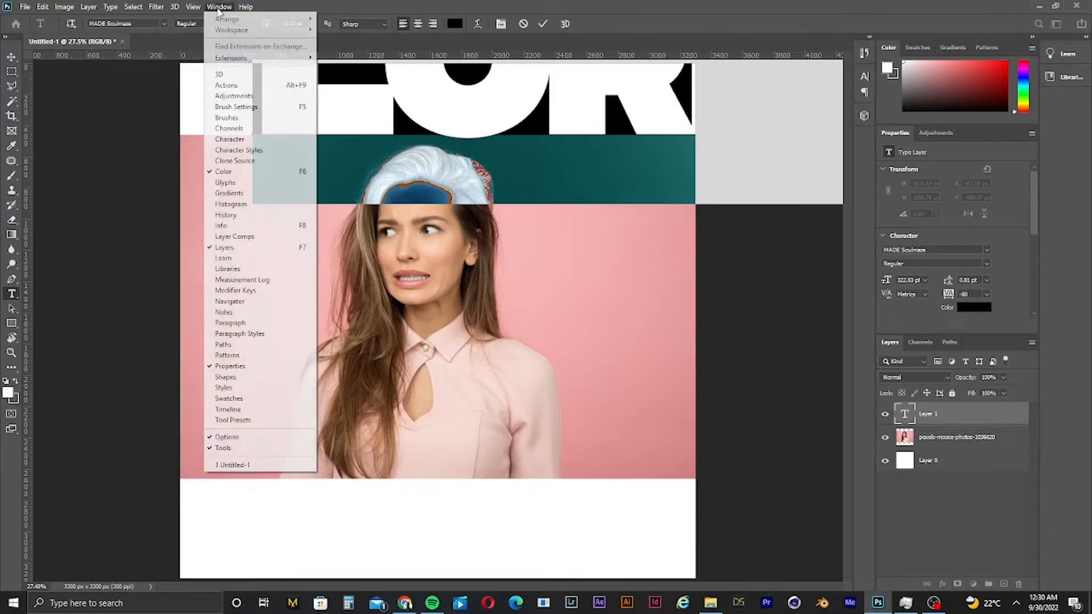
left_click(231, 139)
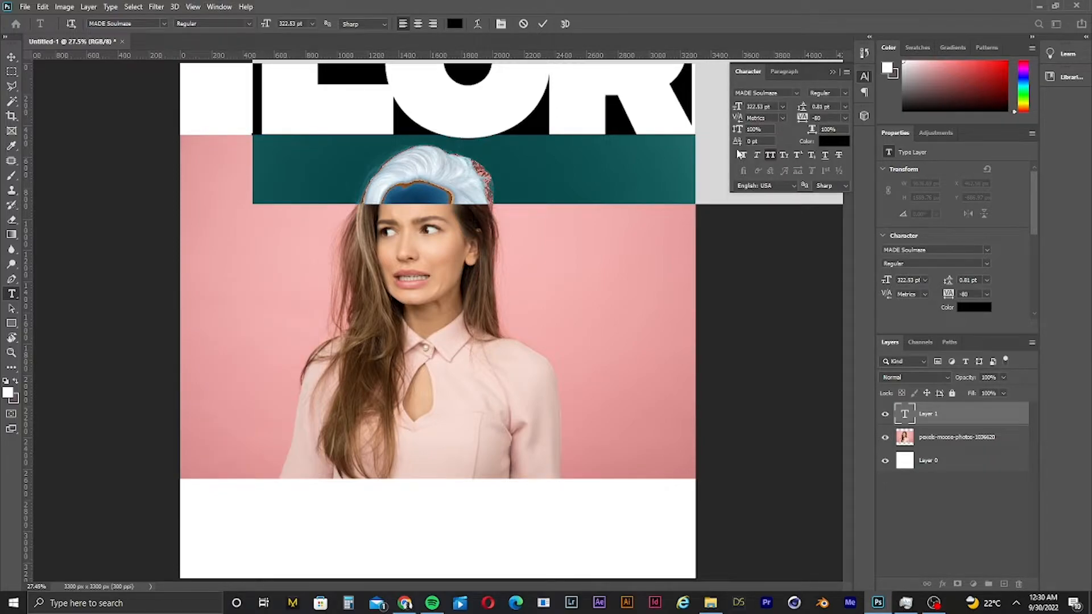
left_click_drag(741, 112, 702, 117)
key("ctrl+z")
left_click_drag(741, 108, 592, 152)
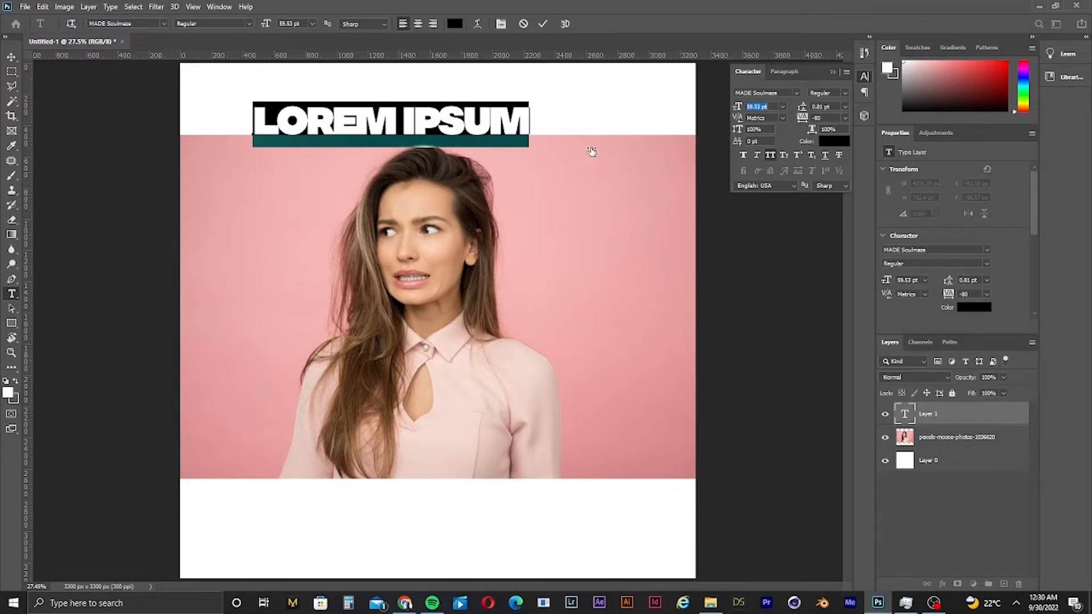
- Replace the placeholder text with YOUTUBE TUTORIAL
left_click(450, 112)
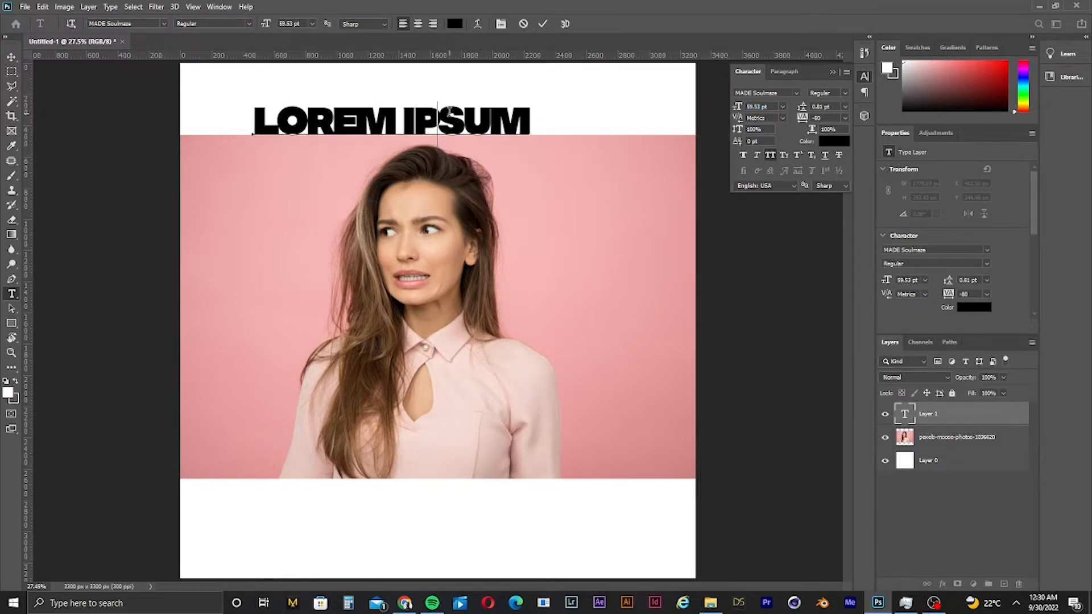
left_click(473, 115)
key("ctrl+a")
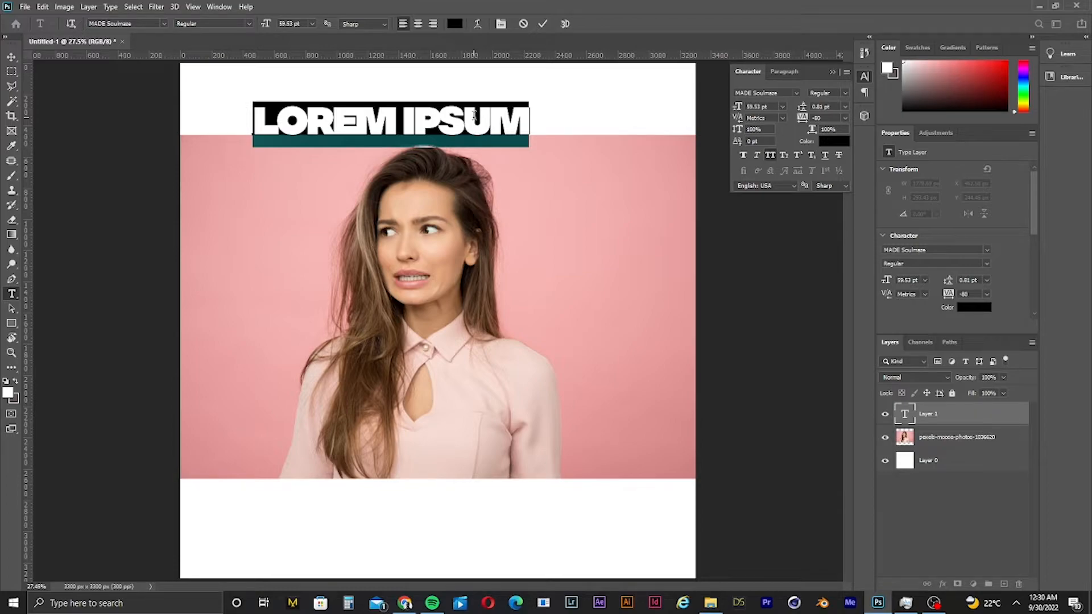
type("YO")
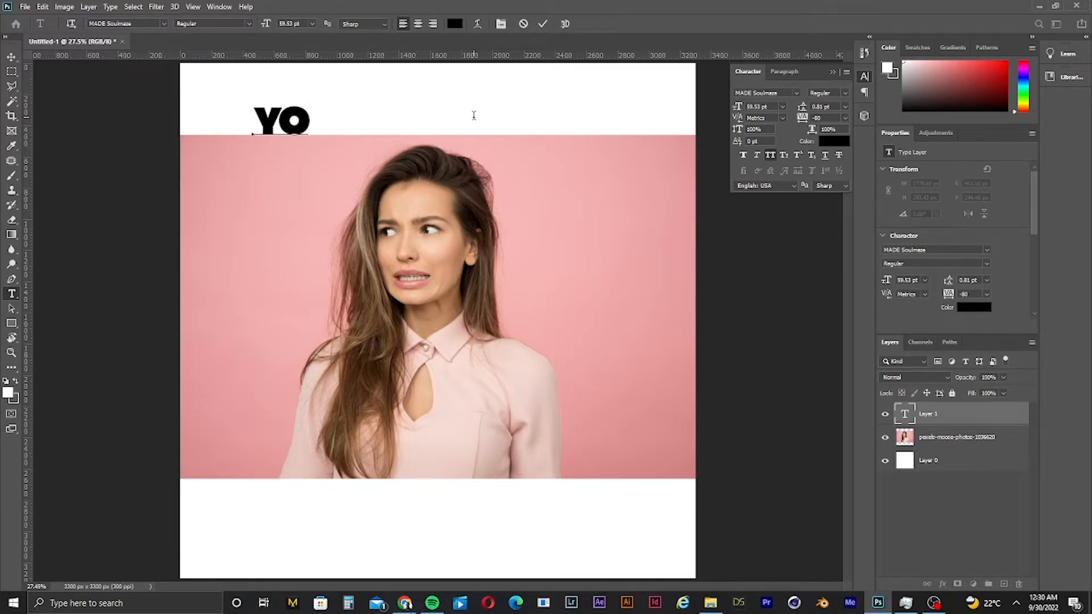
type("U")
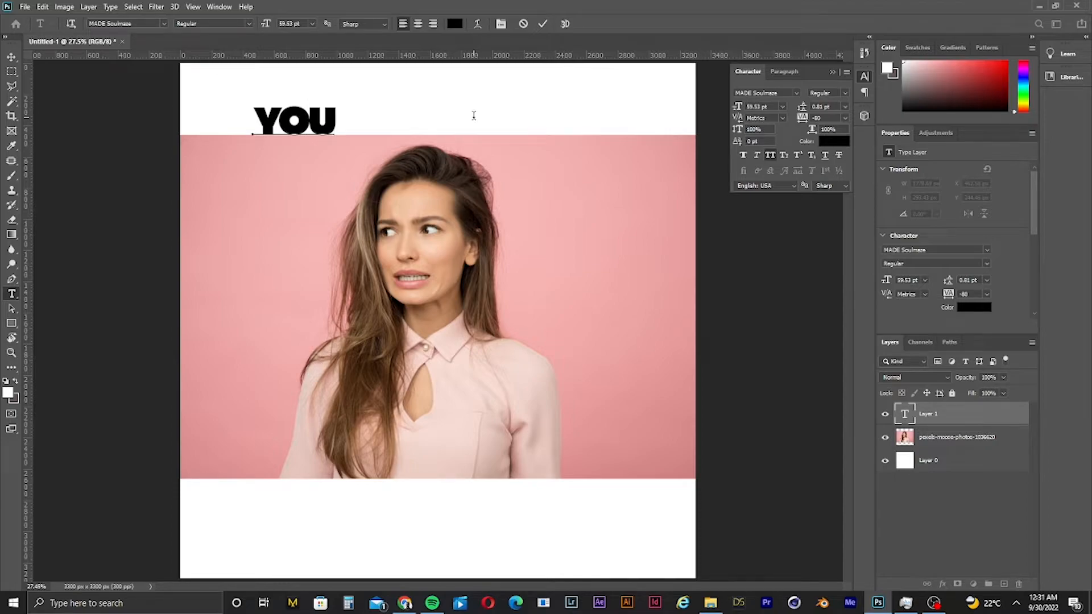
type("TUBE")
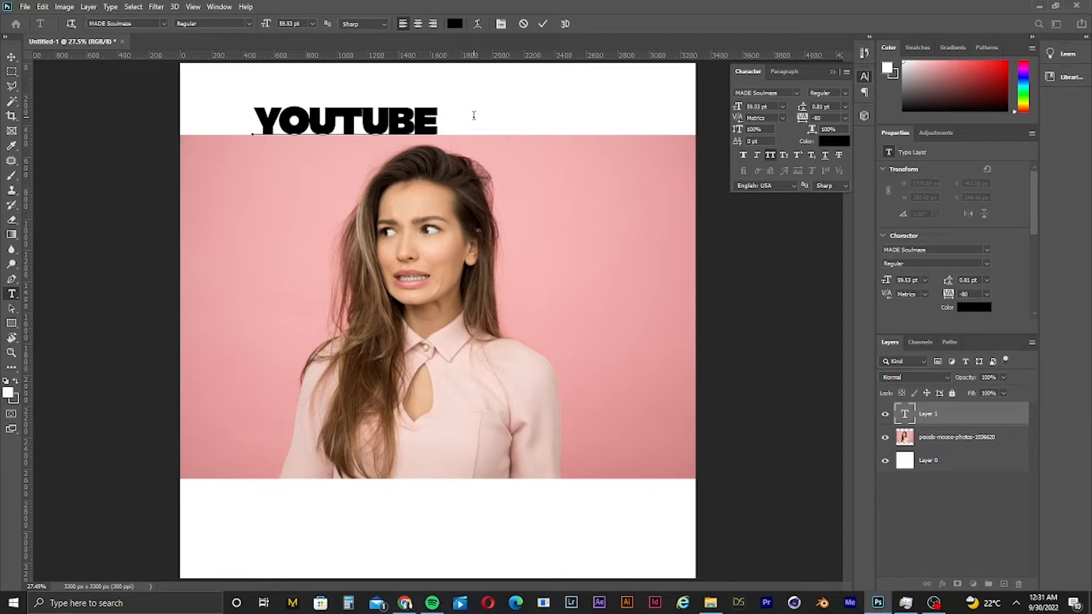
type(" TUTORIAL")
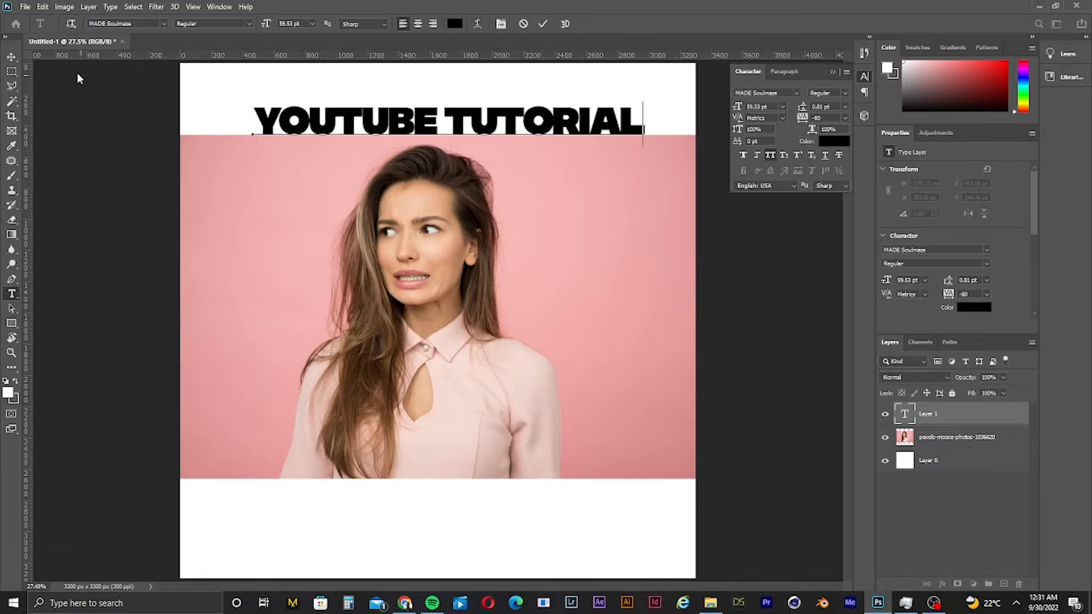
- Move the title toward the upper-left corner and break it onto two lines after YOUTUBE
left_click(11, 56)
left_click_drag(352, 129, 297, 116)
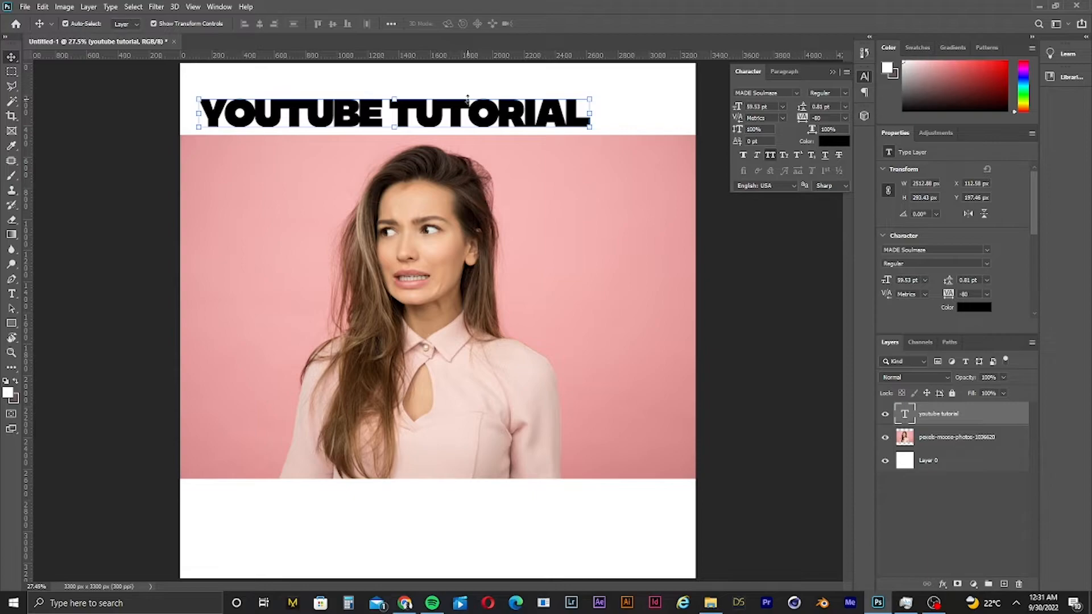
double_click(410, 113)
left_click(398, 109)
key("Return")
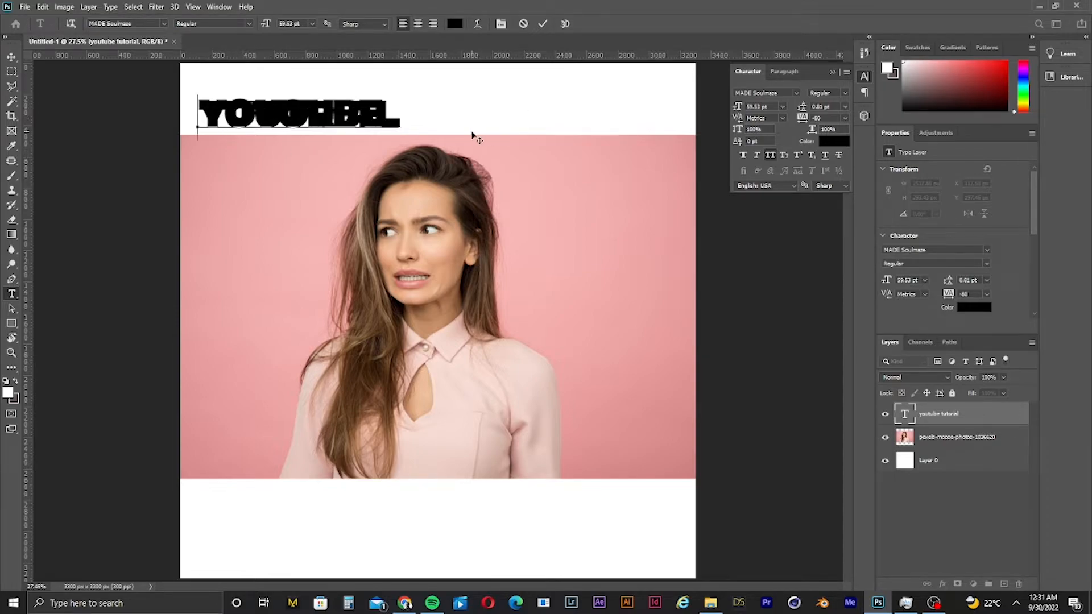
- Set the title's leading to Auto and enlarge its font size to 79.53 pt
key("ctrl+a")
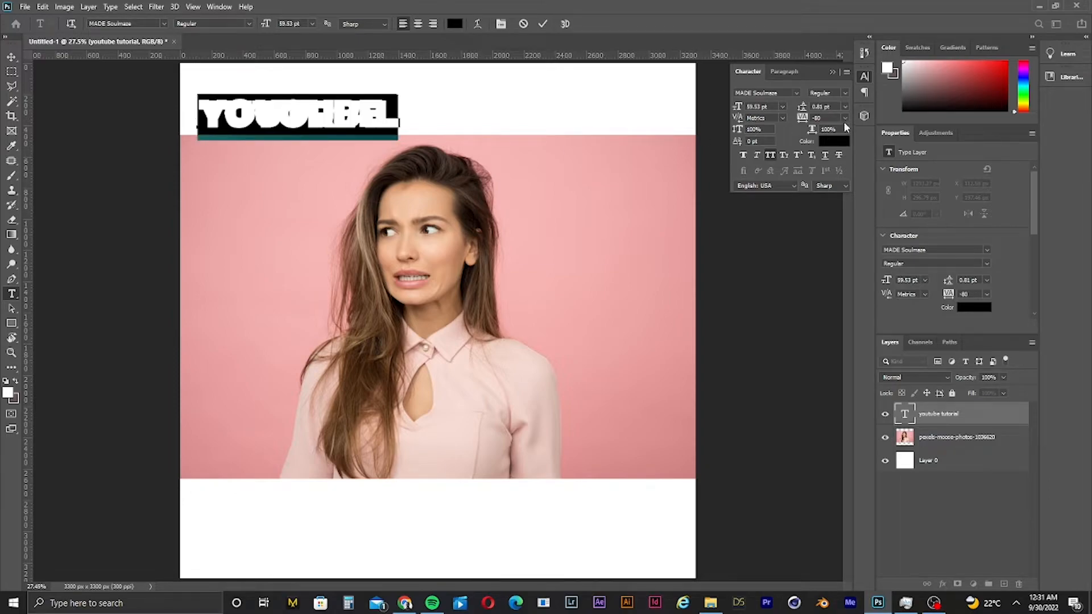
left_click(846, 107)
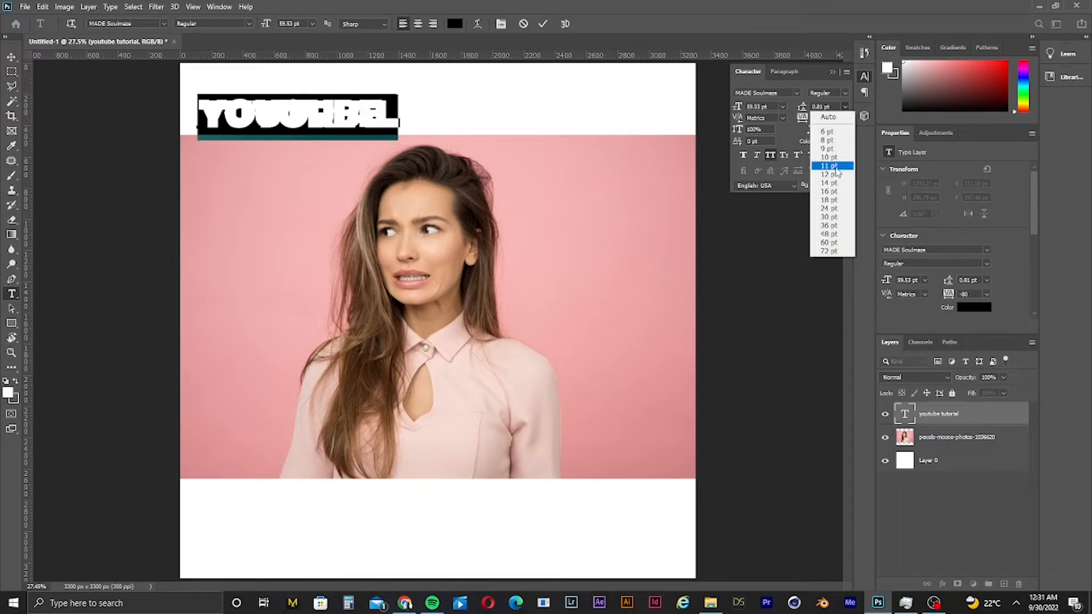
left_click(834, 169)
left_click(846, 107)
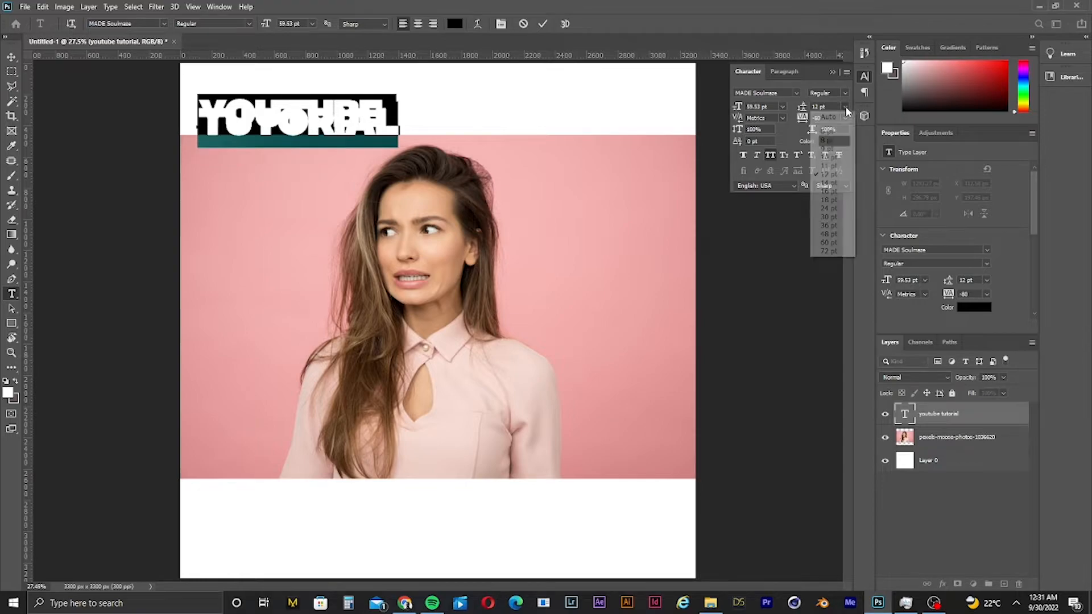
left_click(832, 115)
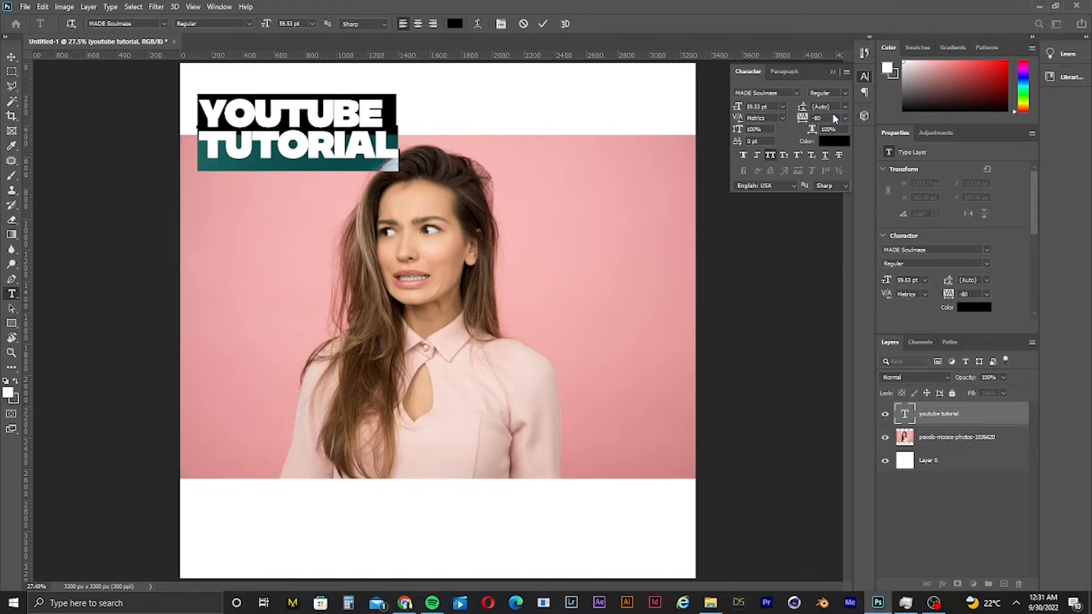
left_click_drag(737, 107, 748, 111)
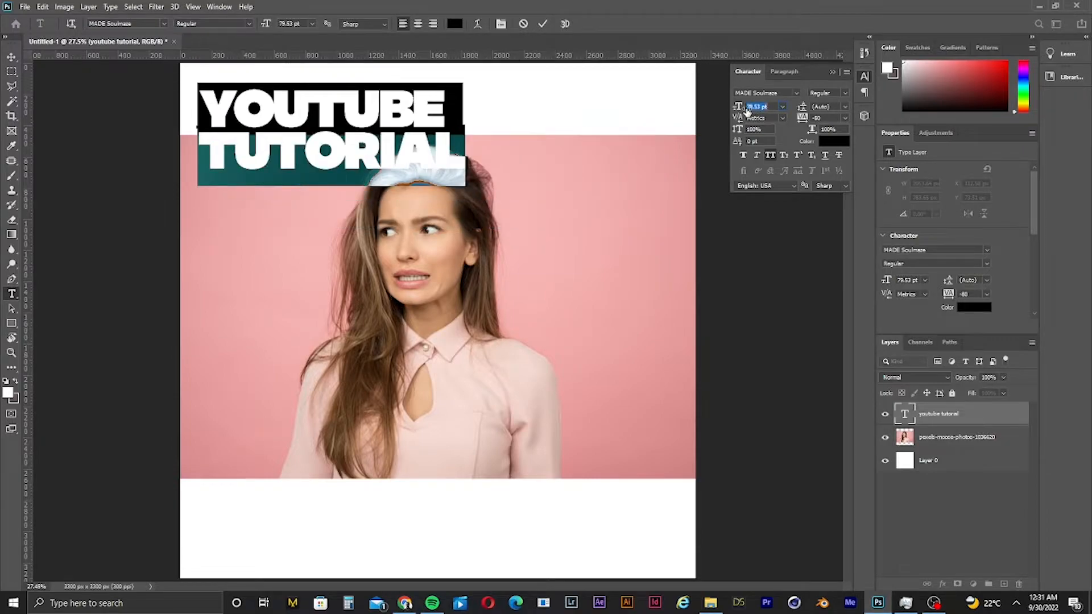
- Move the photo layer down below the title, then deselect
left_click(12, 56)
left_click_drag(427, 259, 421, 308)
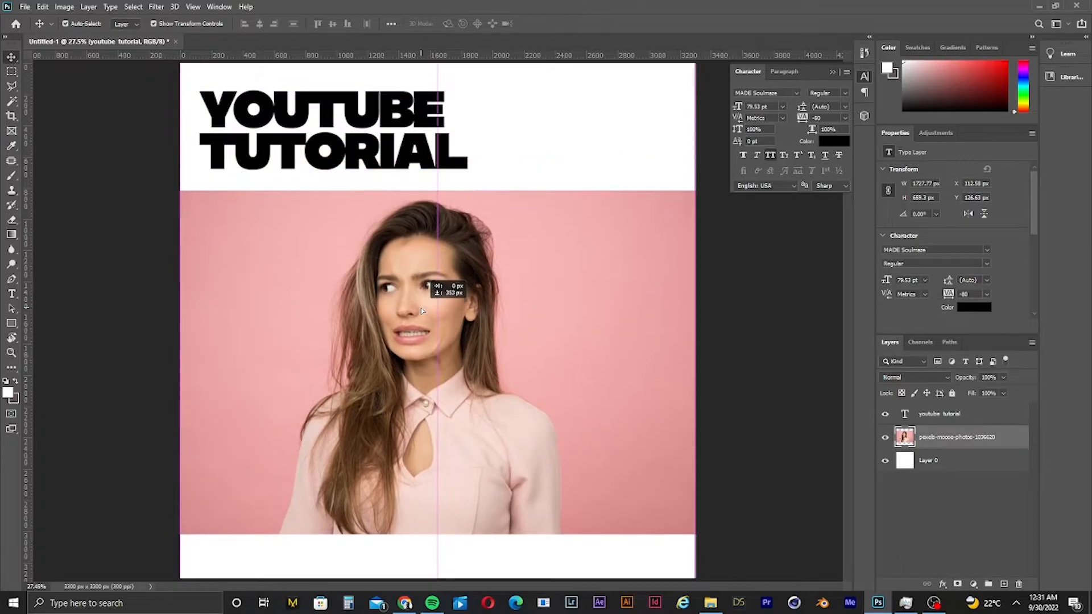
left_click(749, 273)
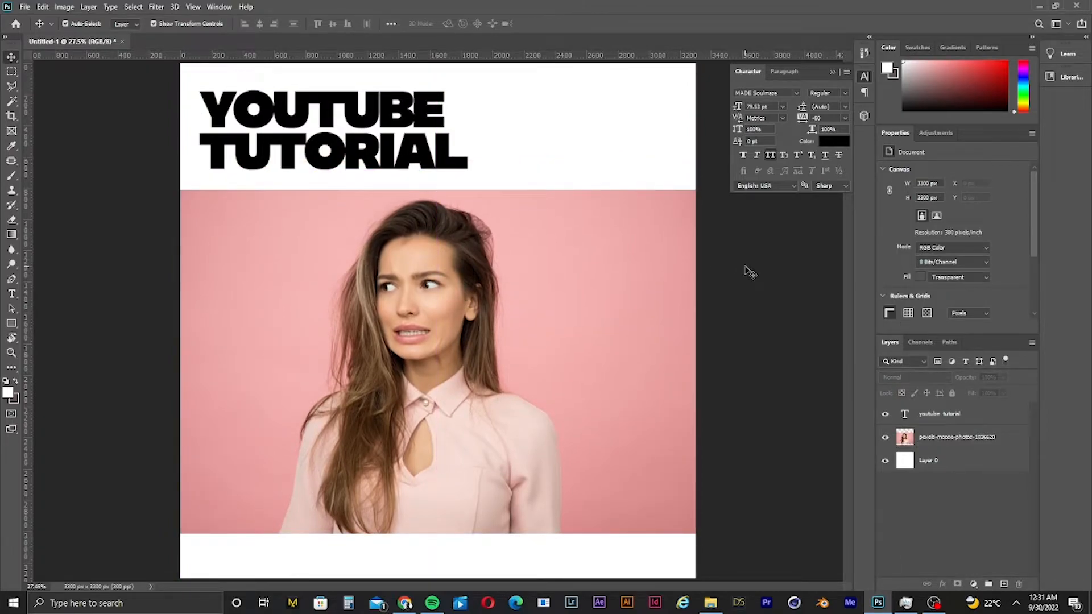
- Select the TUTORIAL line of the title and color it red (#ff1717)
left_click(380, 149)
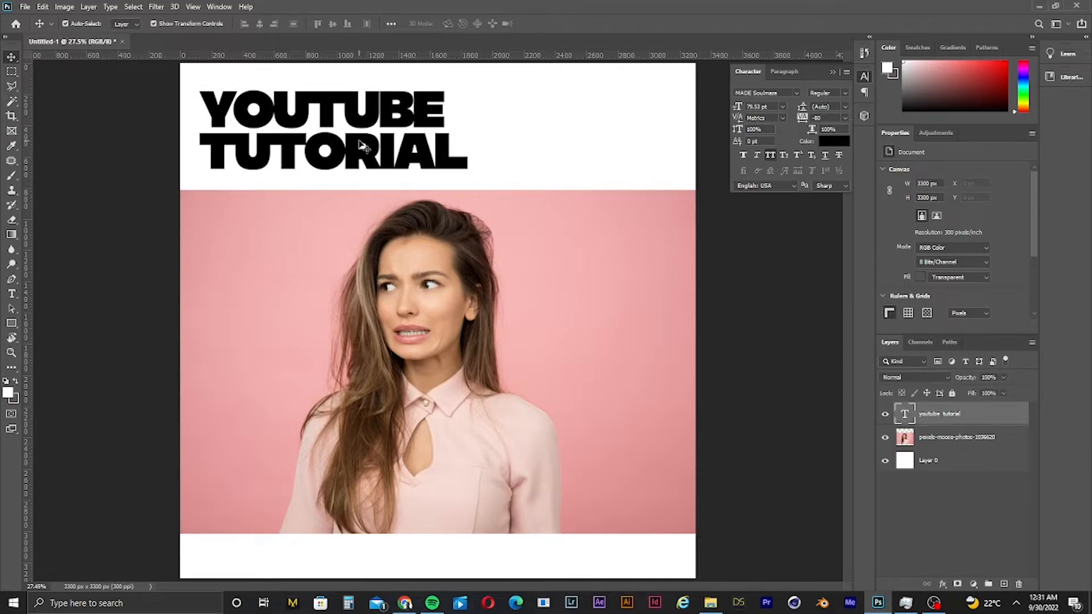
key("t")
left_click(383, 149)
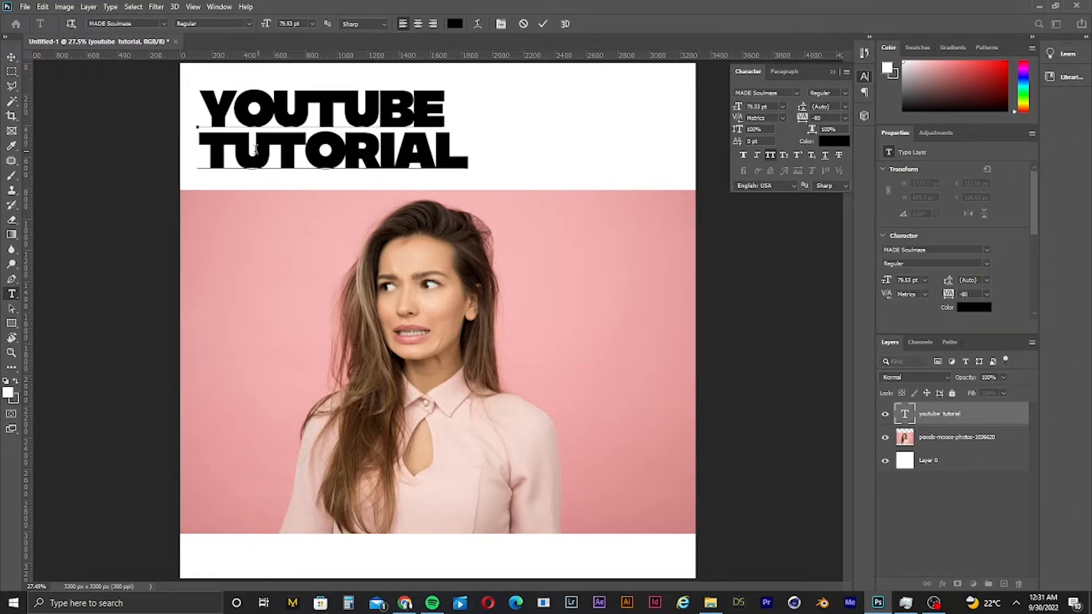
left_click_drag(196, 149, 502, 184)
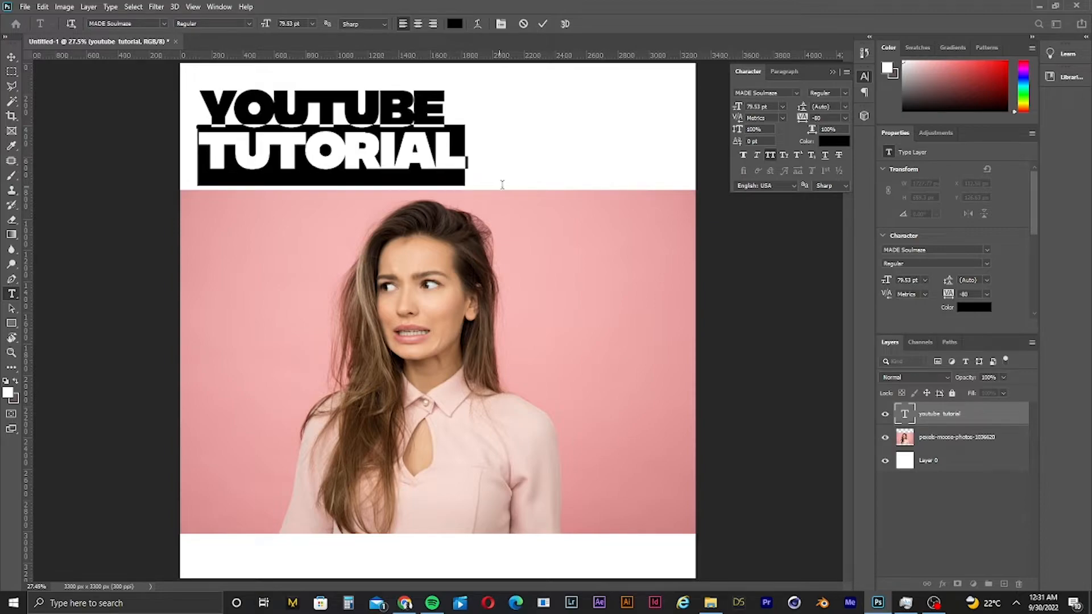
left_click(455, 25)
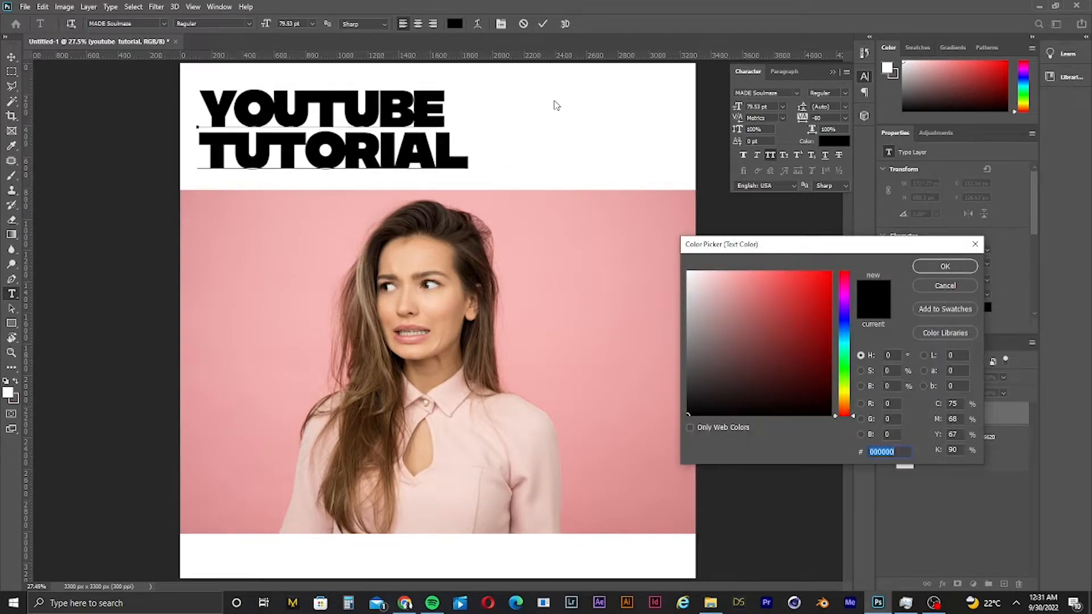
left_click(830, 396)
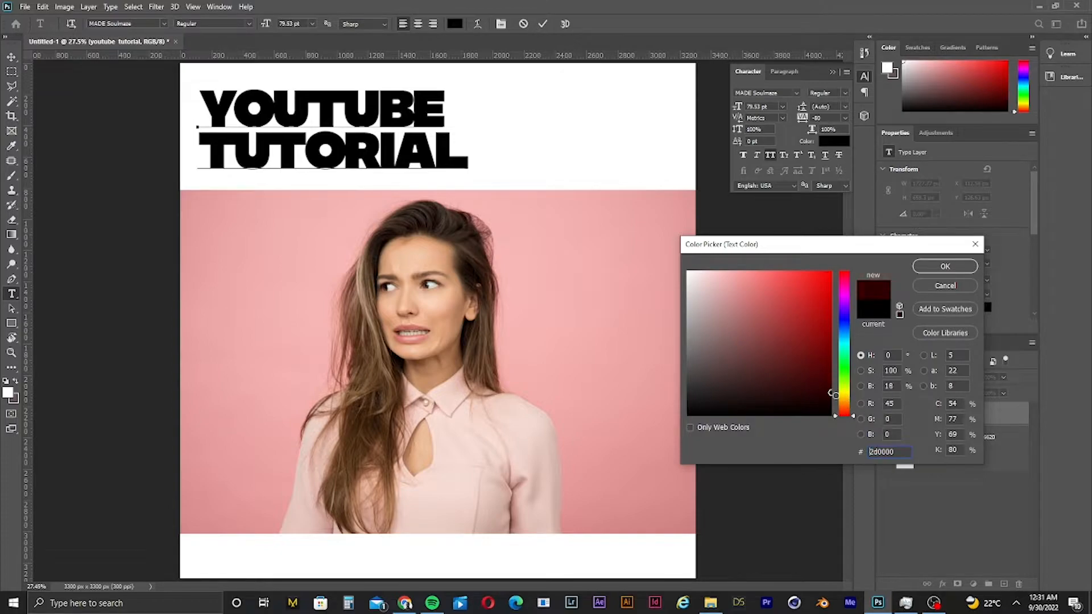
left_click(818, 271)
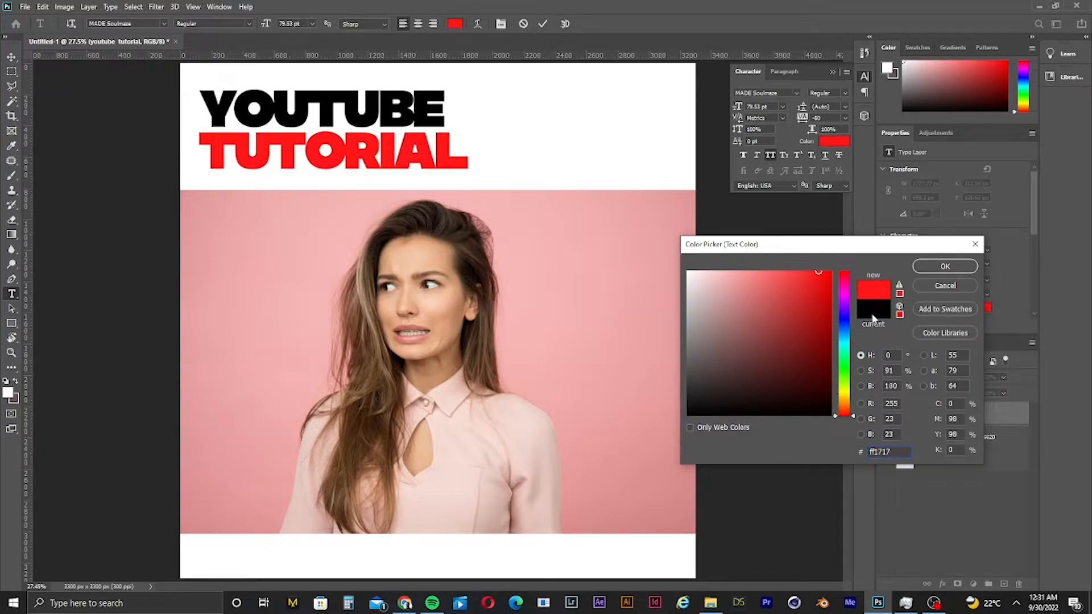
left_click(955, 271)
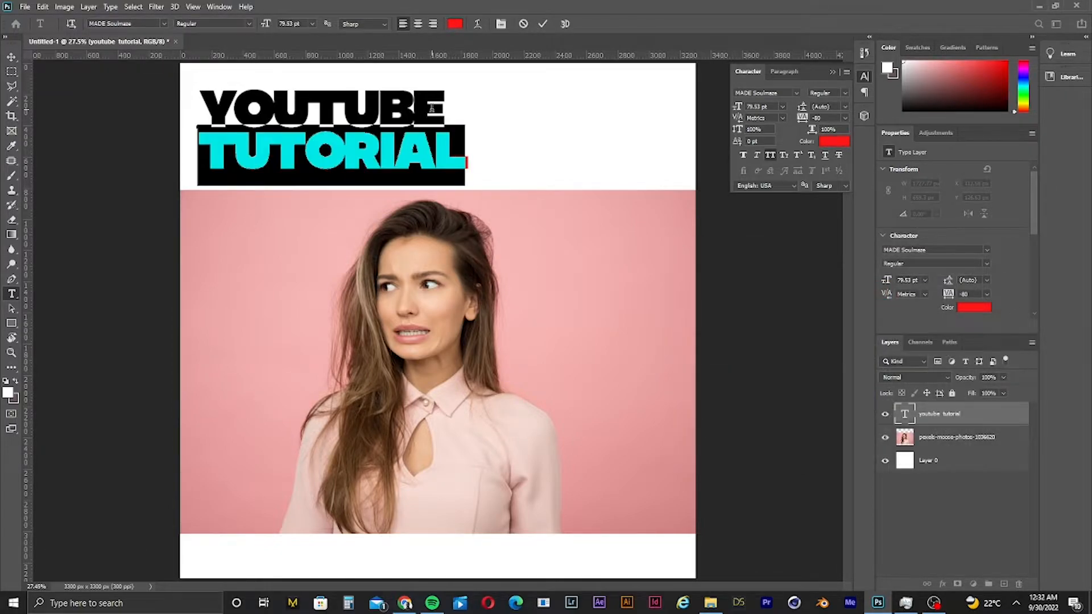
left_click(12, 56)
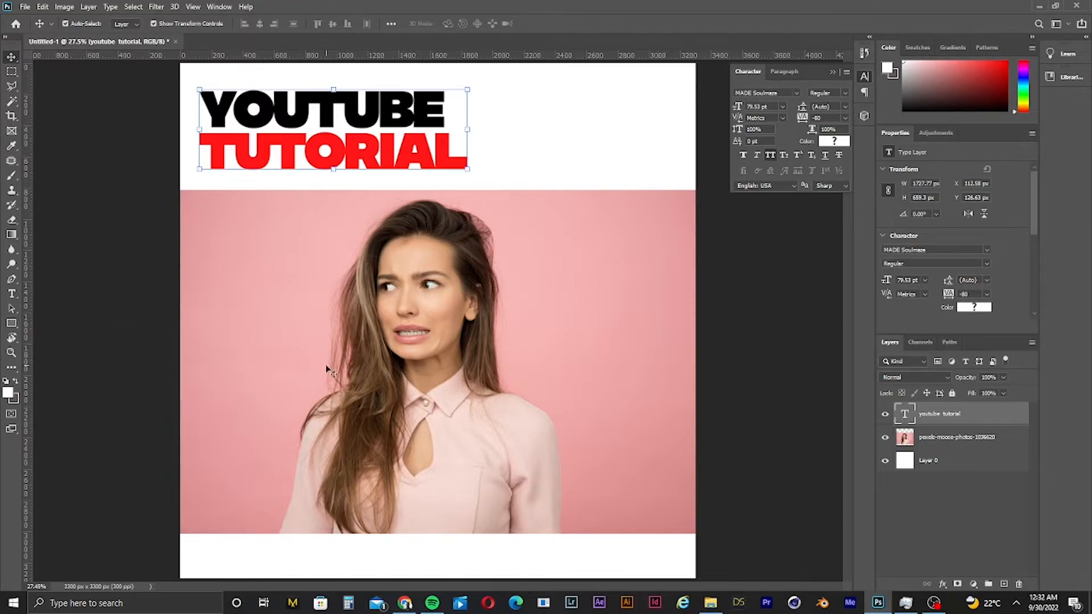
- Draw a square rectangle about 1093 px wide beside the portrait's head and fill it dark brown
left_click(12, 323)
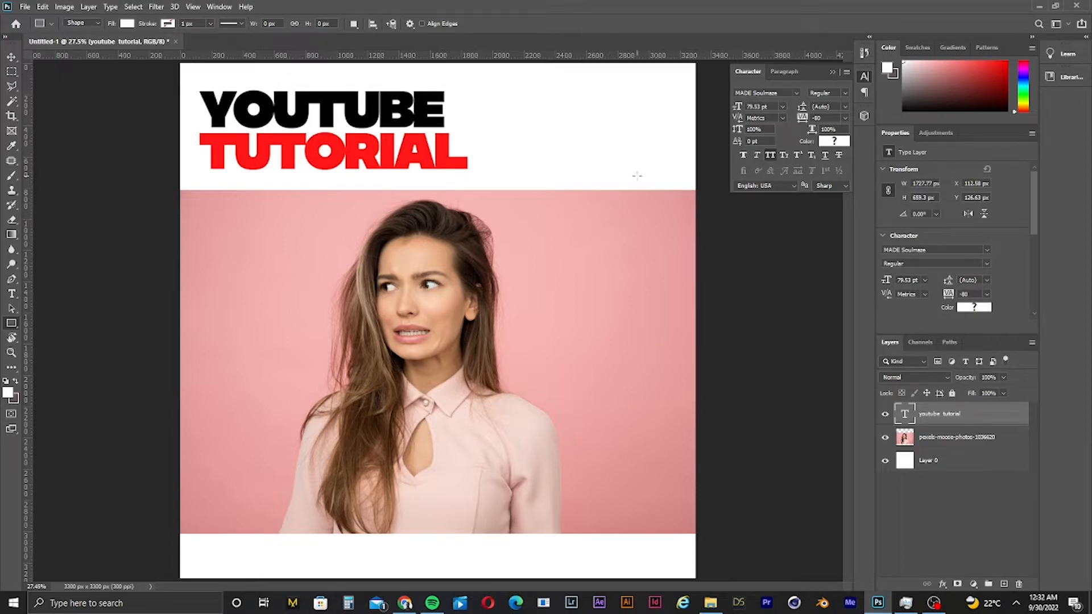
left_click_drag(632, 179, 461, 351)
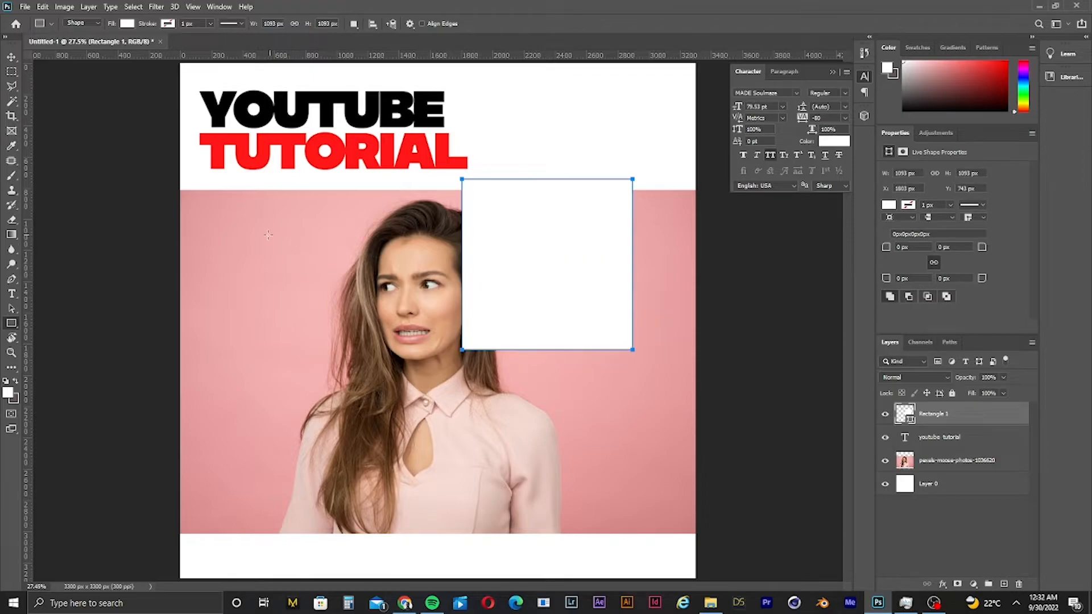
left_click(845, 143)
left_click(721, 375)
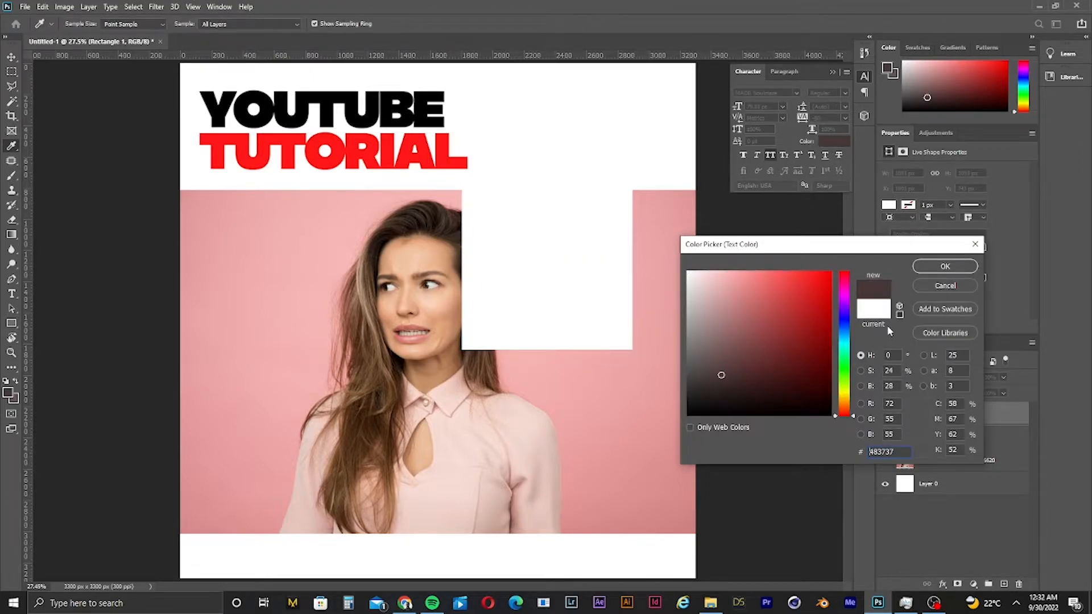
left_click(961, 265)
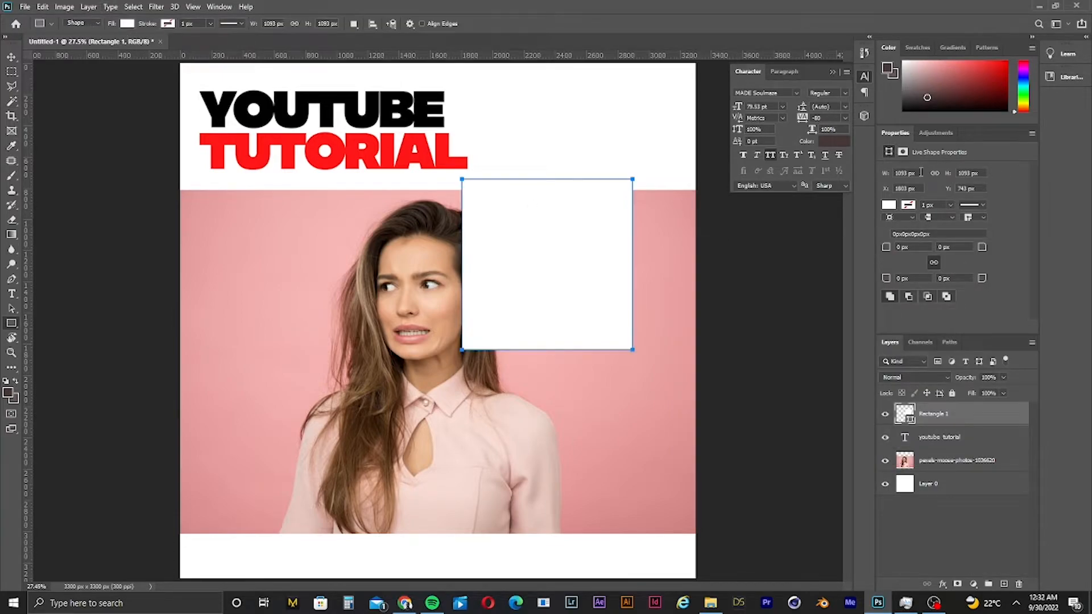
left_click(888, 205)
left_click(901, 266)
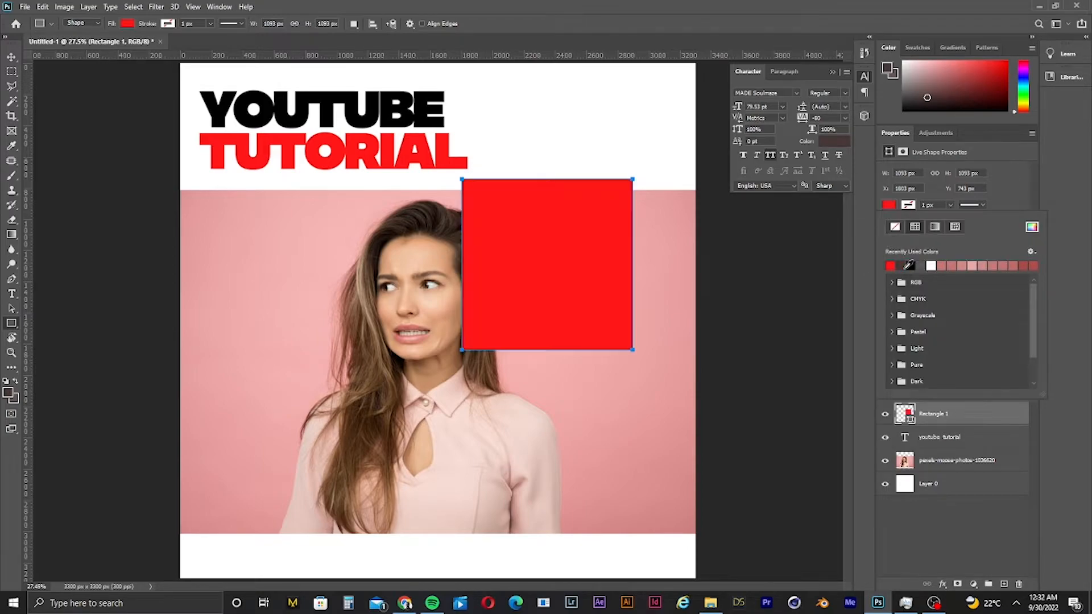
left_click(992, 265)
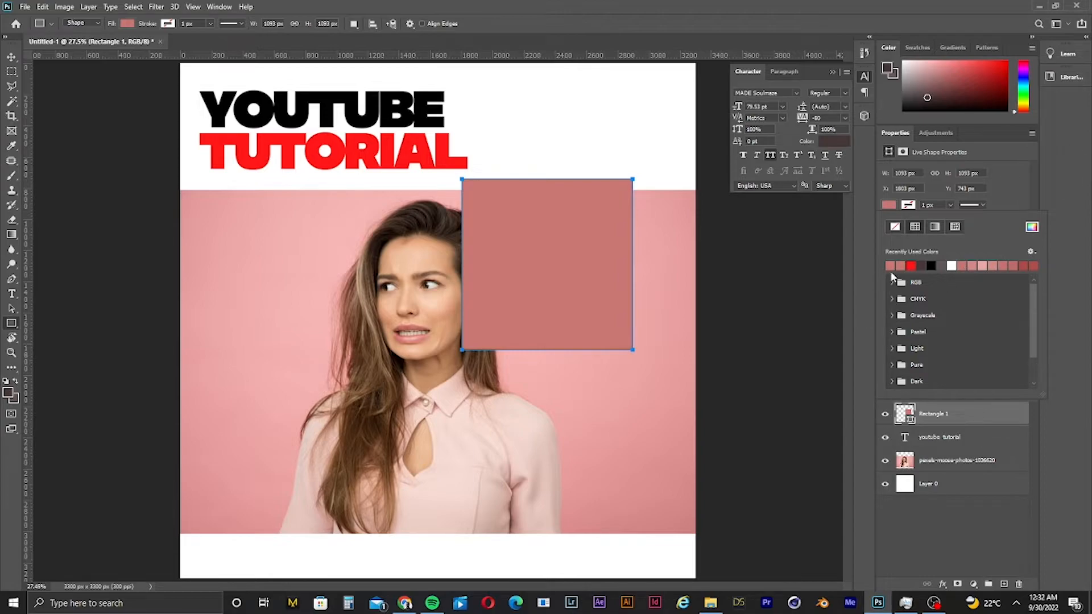
left_click(921, 265)
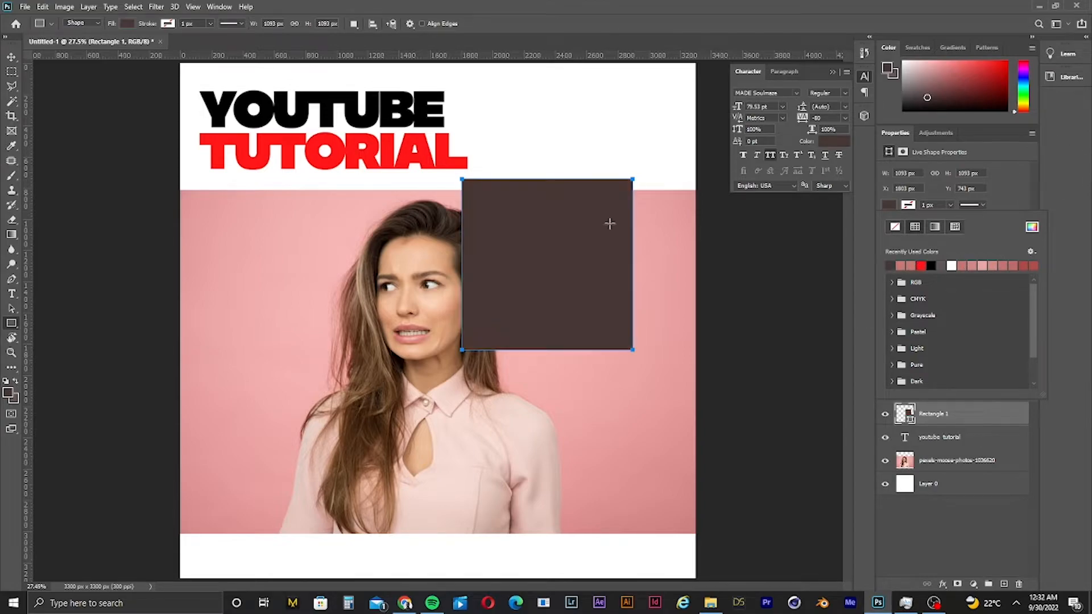
- Try to distort the rectangle by pulling its corners with Free Transform
left_click(10, 57)
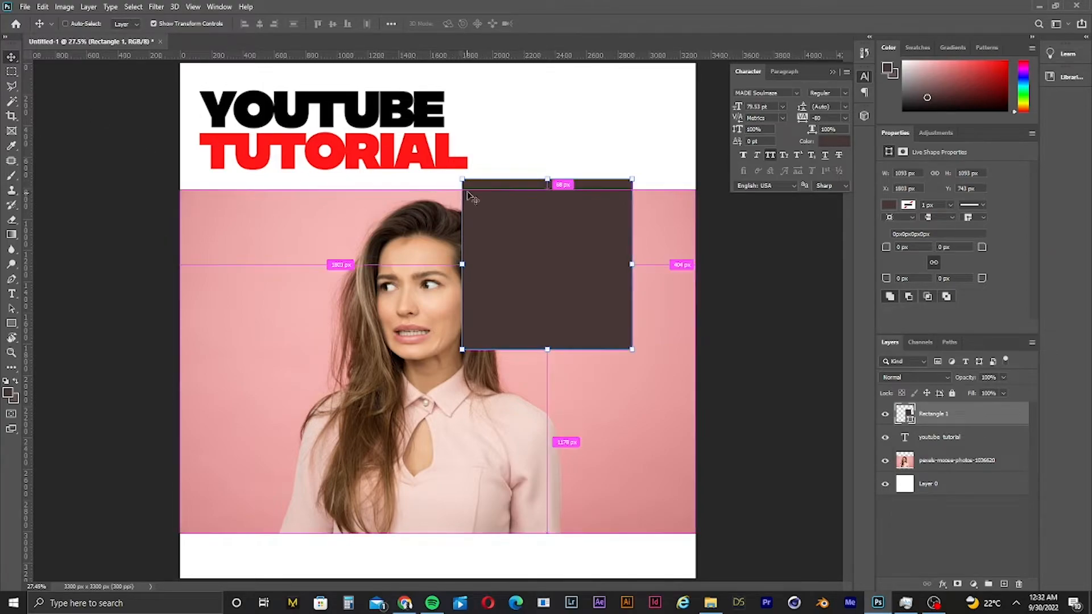
key("ctrl+t")
left_click_drag(461, 181, 206, 206)
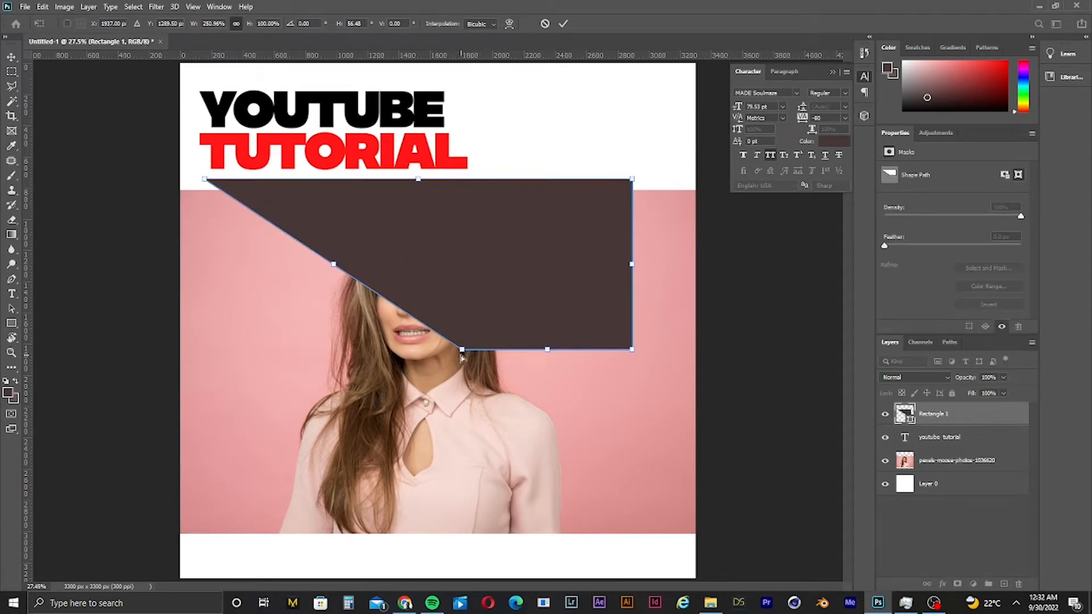
left_click_drag(462, 349, 400, 579)
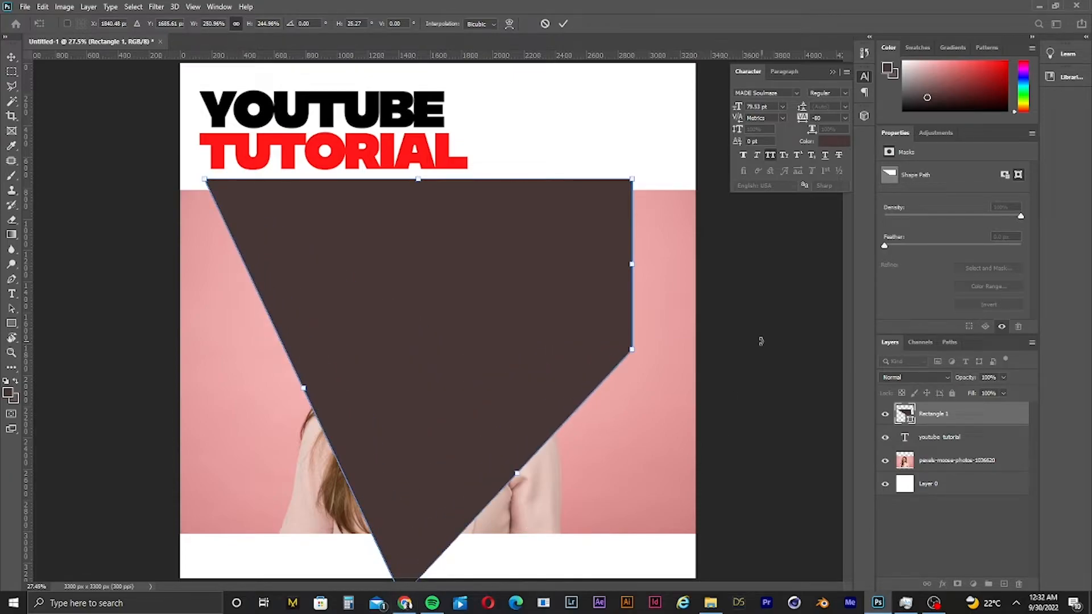
left_click_drag(630, 357, 708, 433)
key("ctrl+z")
left_click_drag(628, 352, 453, 349)
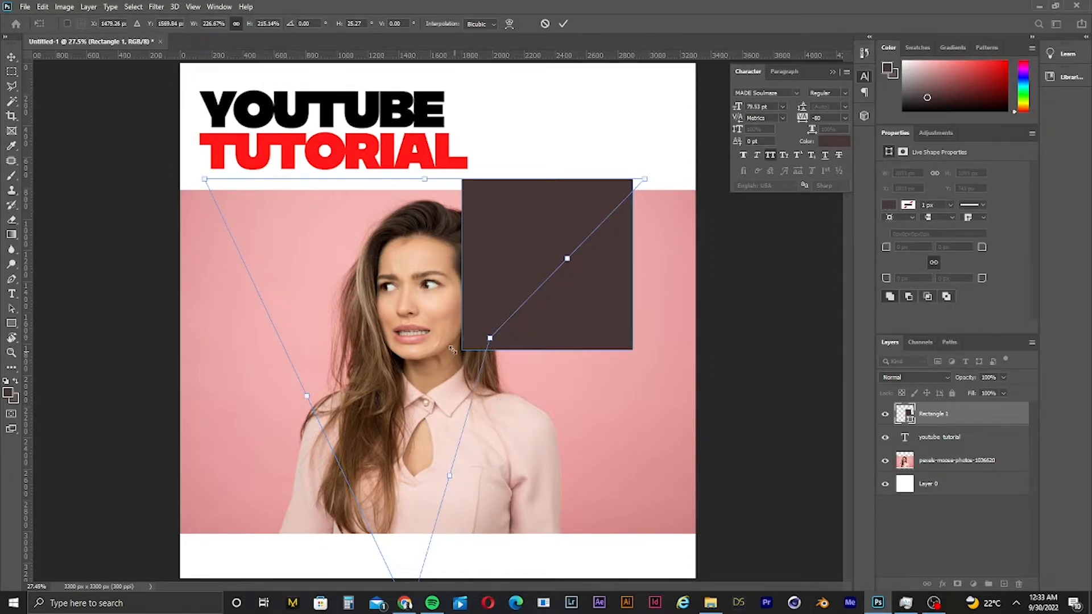
left_click(563, 23)
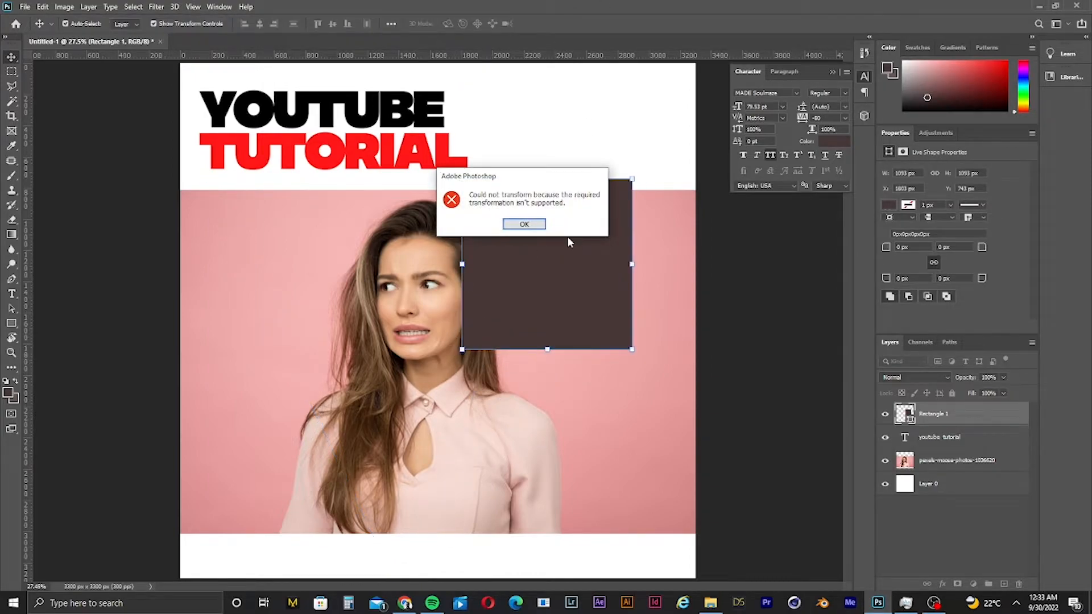
left_click(516, 224)
key("ctrl+BackSpace")
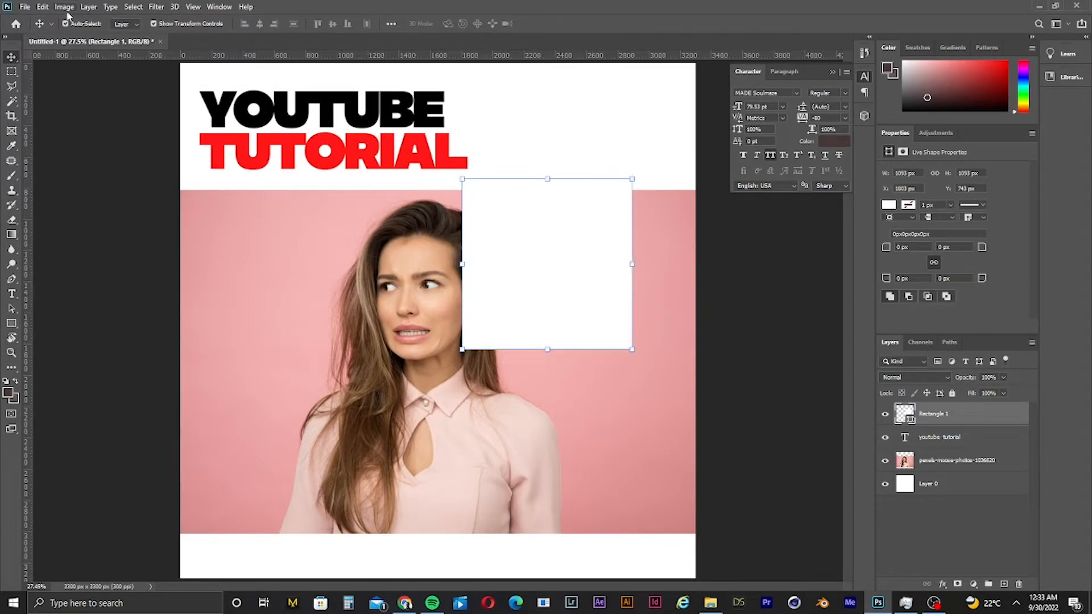
left_click(42, 7)
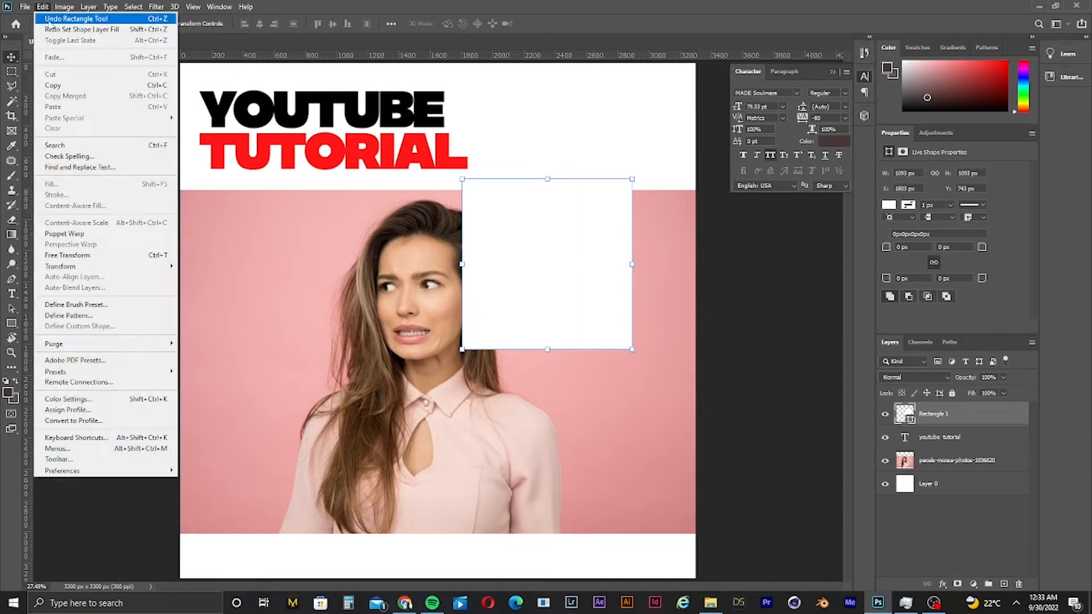
left_click(57, 30)
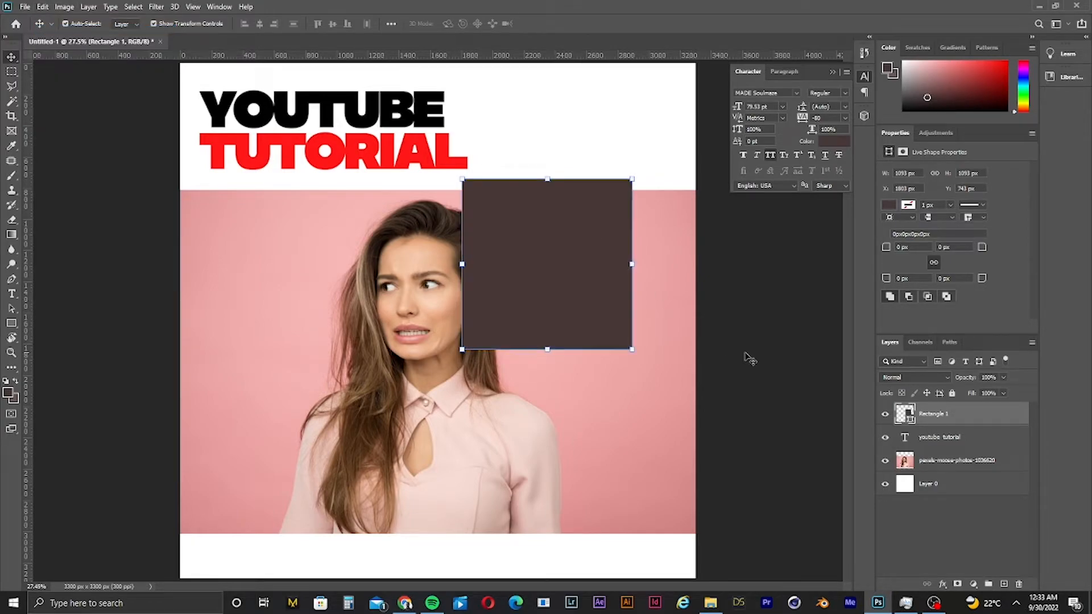
left_click_drag(541, 348, 589, 433)
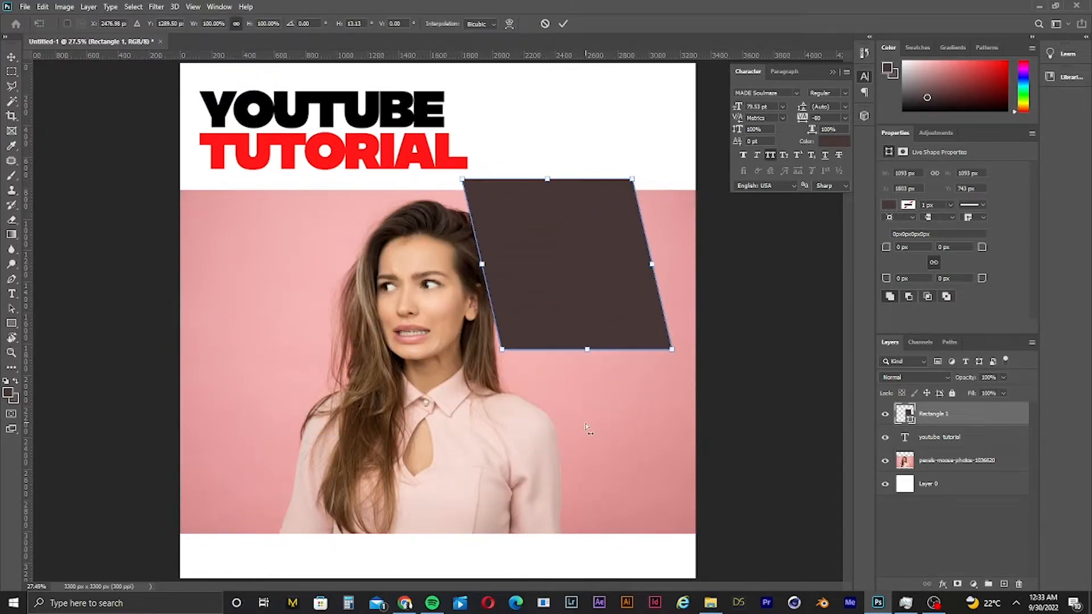
key("ctrl+z")
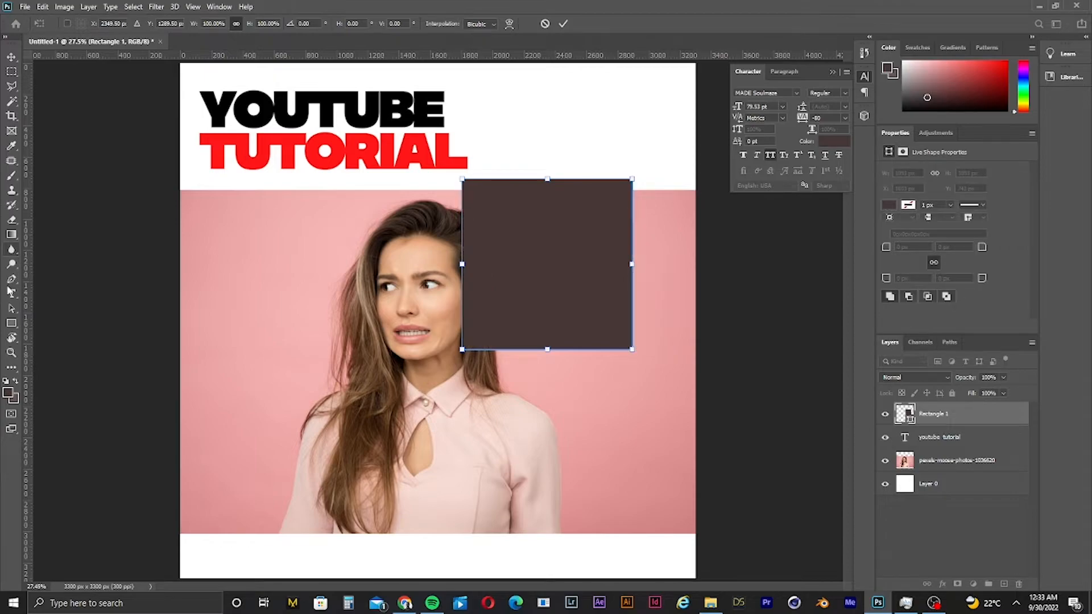
- Draw a circle about 1446 px wide over the portrait's face with the Ellipse tool
left_click(10, 325)
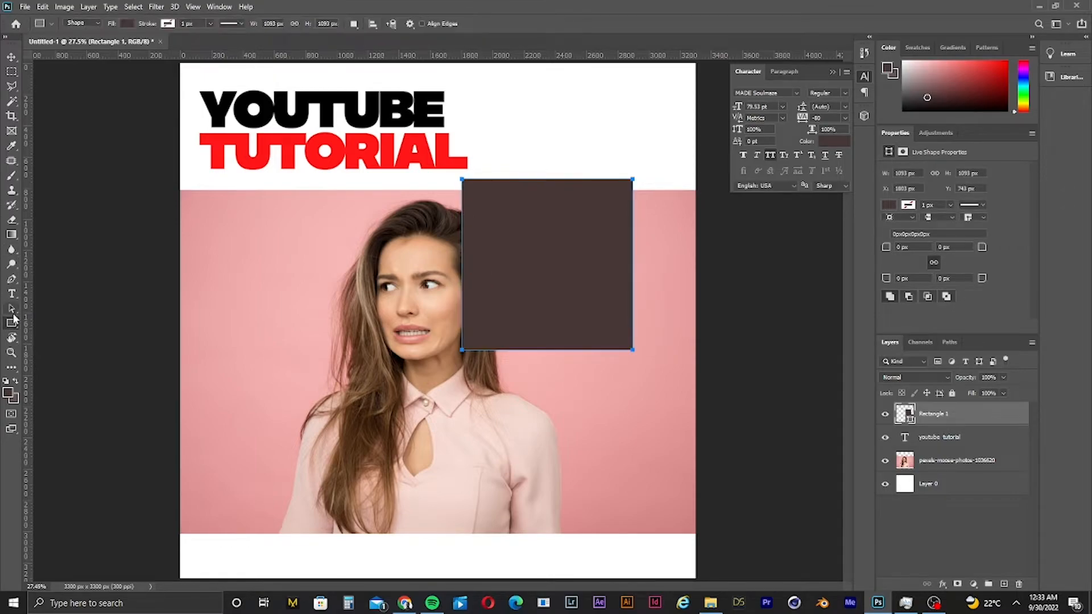
right_click(14, 324)
left_click(47, 345)
left_click_drag(295, 219, 469, 382)
left_click_drag(571, 451, 571, 451)
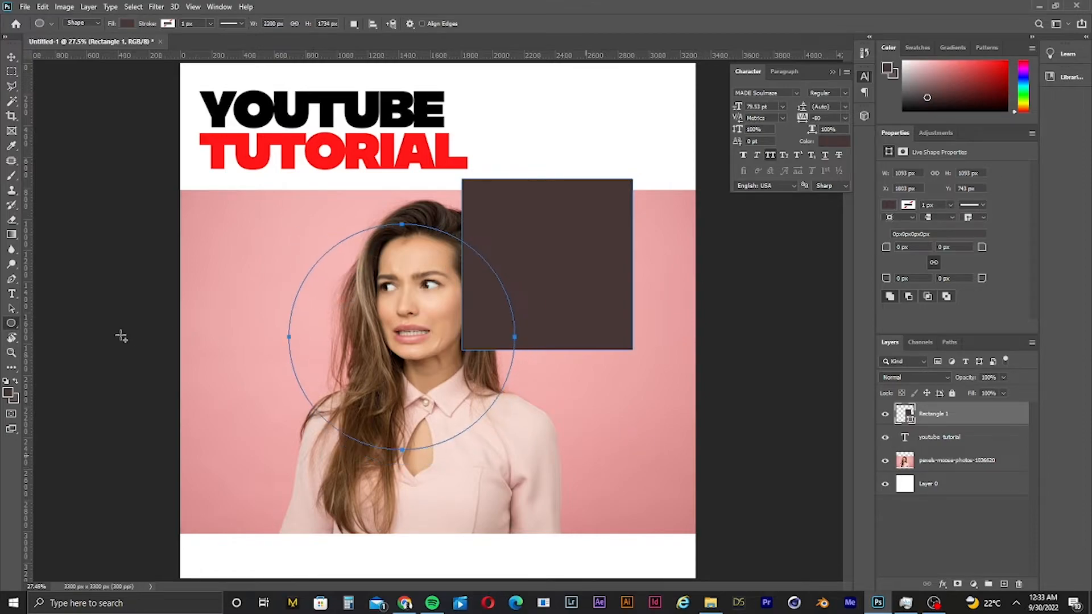
- Draw a Buffalo Thorn Tree custom shape about 912 px wide left of the circle
right_click(10, 327)
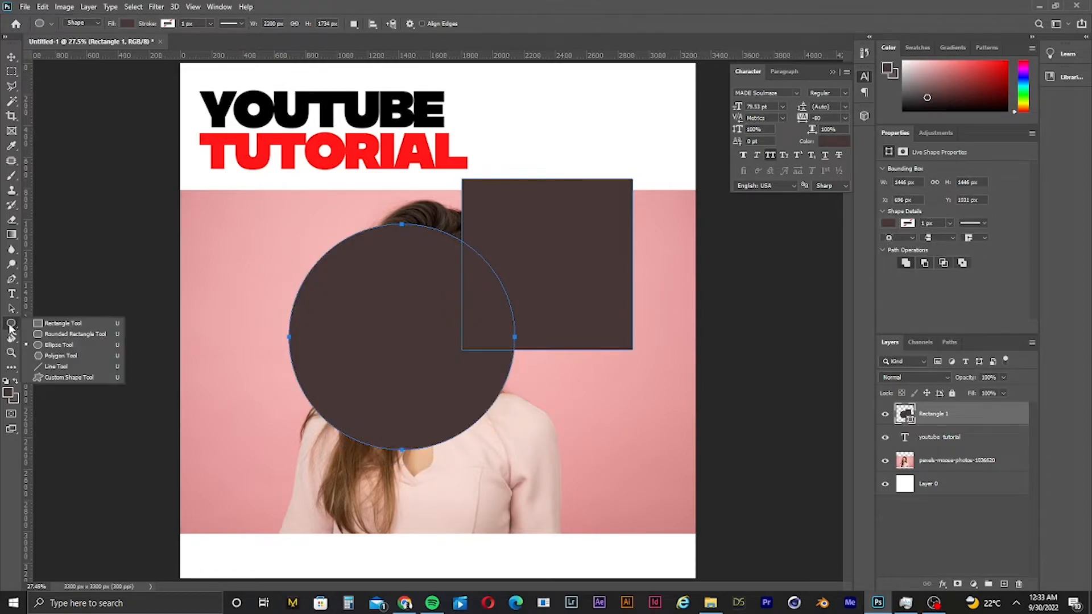
left_click(45, 378)
left_click_drag(206, 307, 353, 455)
- Move the tree shape up to the upper-left corner of the photo
key("v")
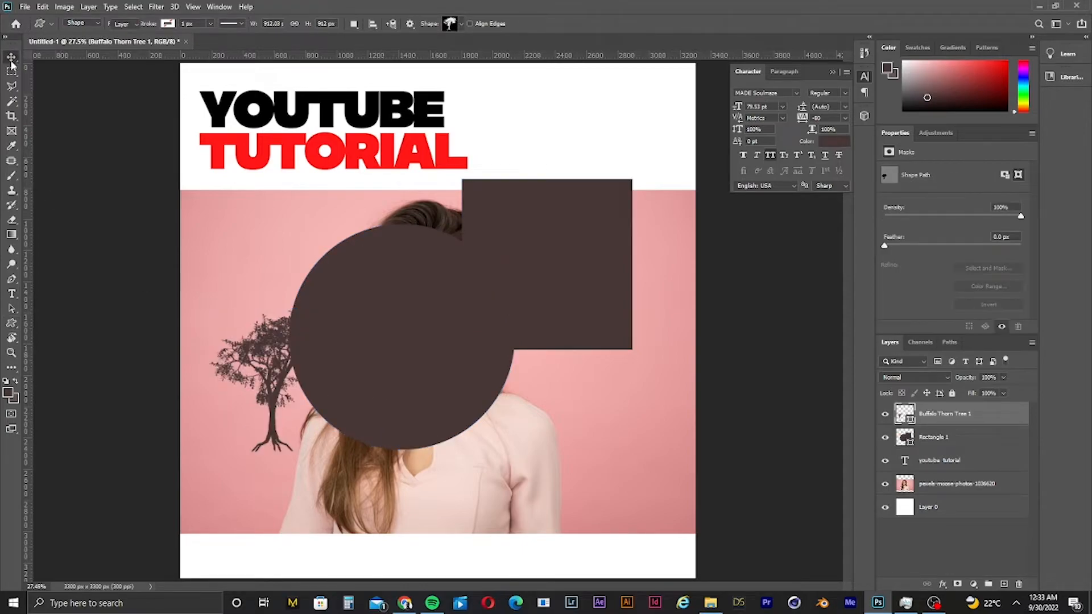
left_click(272, 401)
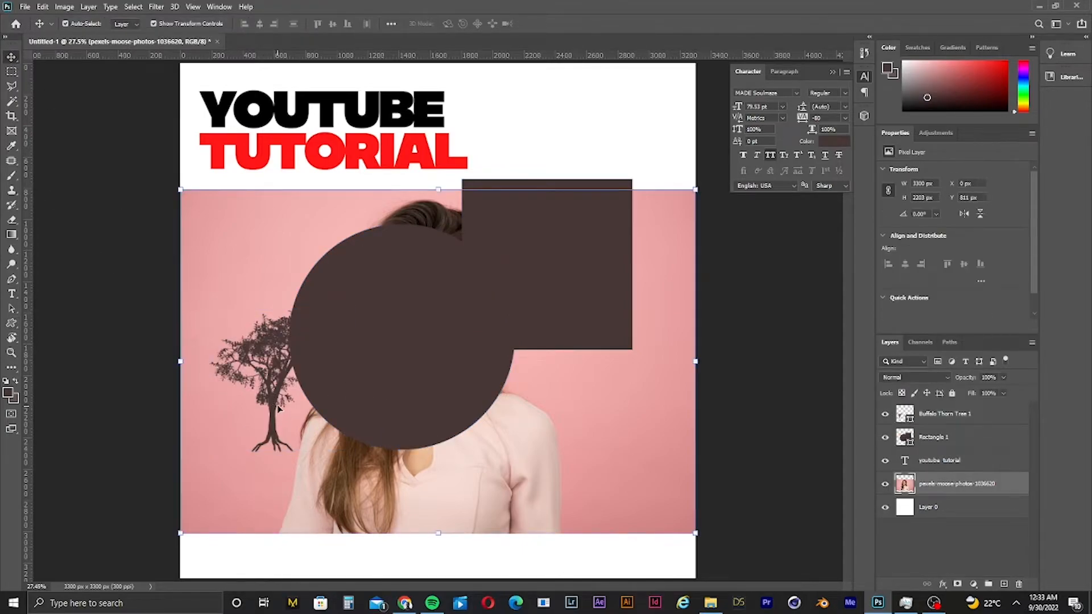
left_click(277, 405)
left_click_drag(273, 400, 239, 268)
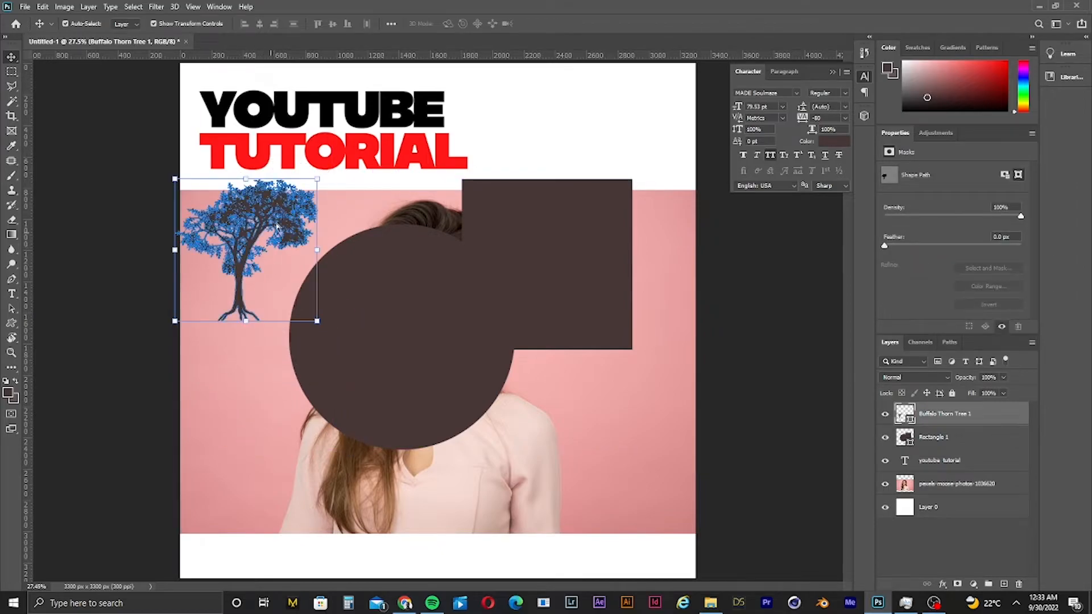
left_click_drag(260, 190, 352, 210)
key("ctrl+0")
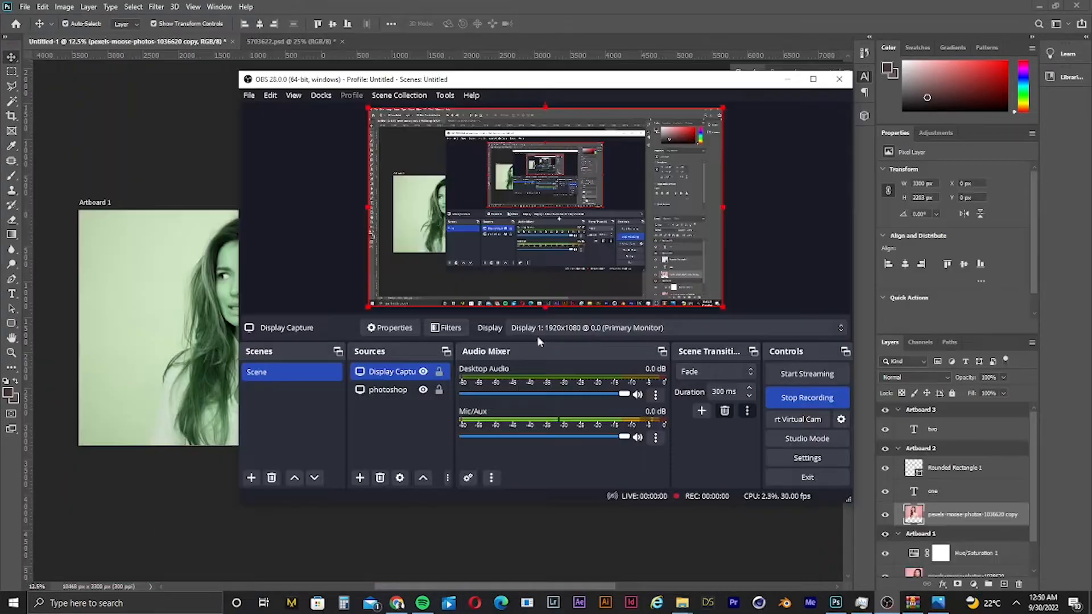
- Duplicate the ONE text from Artboard 2 onto the photo in Artboard 1
left_click(180, 311)
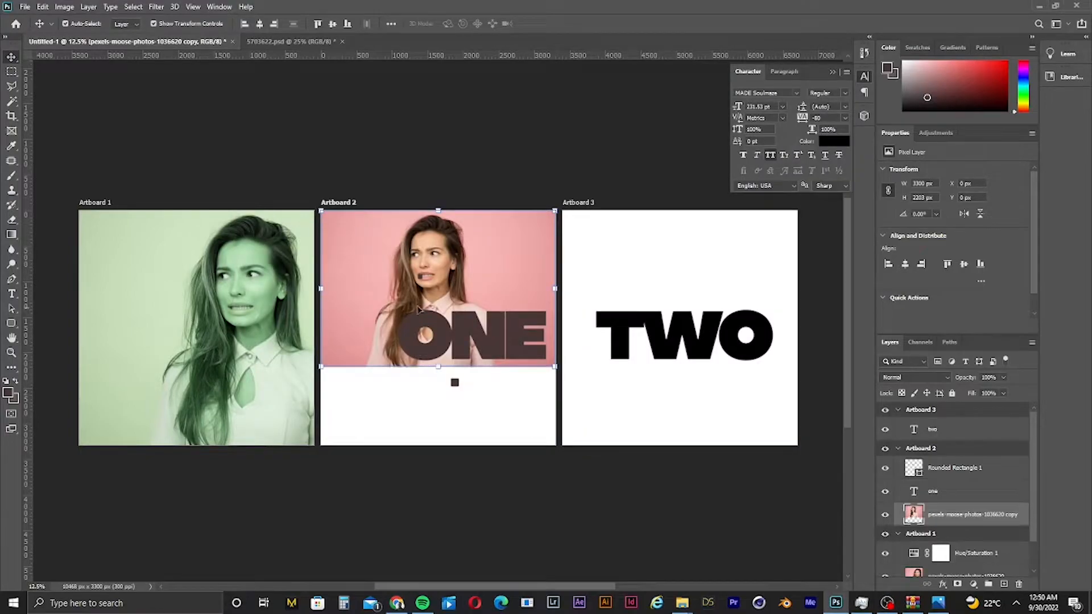
left_click(544, 392)
left_click(499, 346)
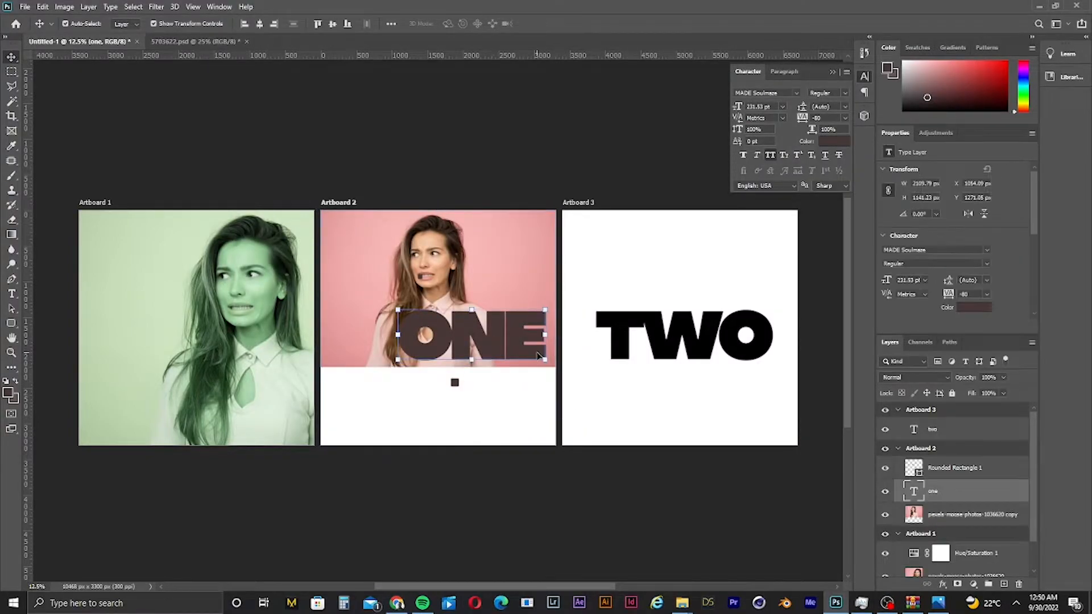
left_click_drag(504, 352, 205, 309)
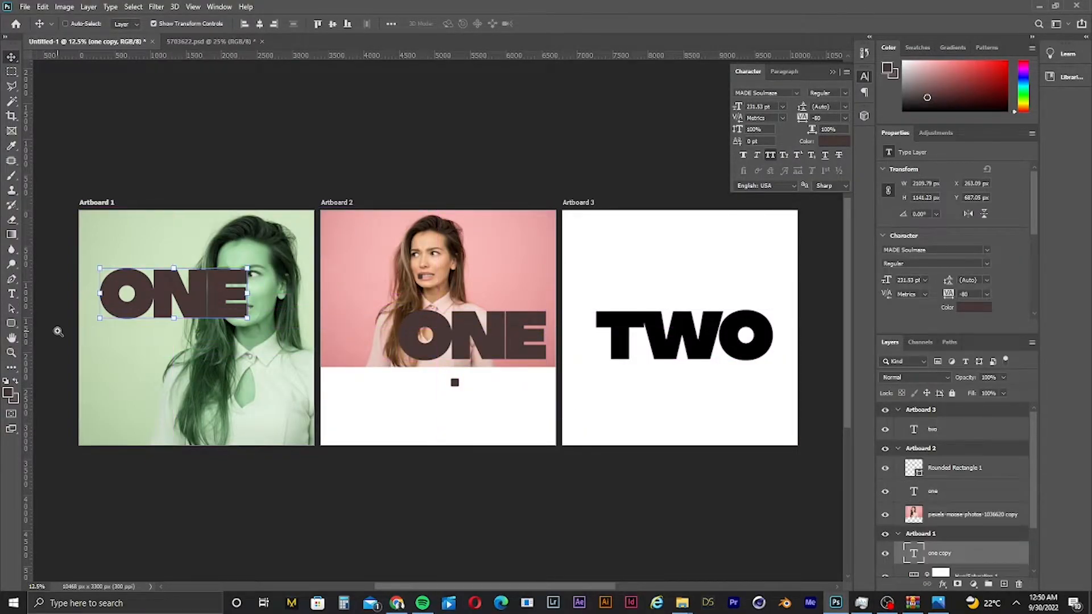
- Move the ONE text down to the lower part of the portrait in Artboard 1
left_click_drag(59, 331, 79, 318)
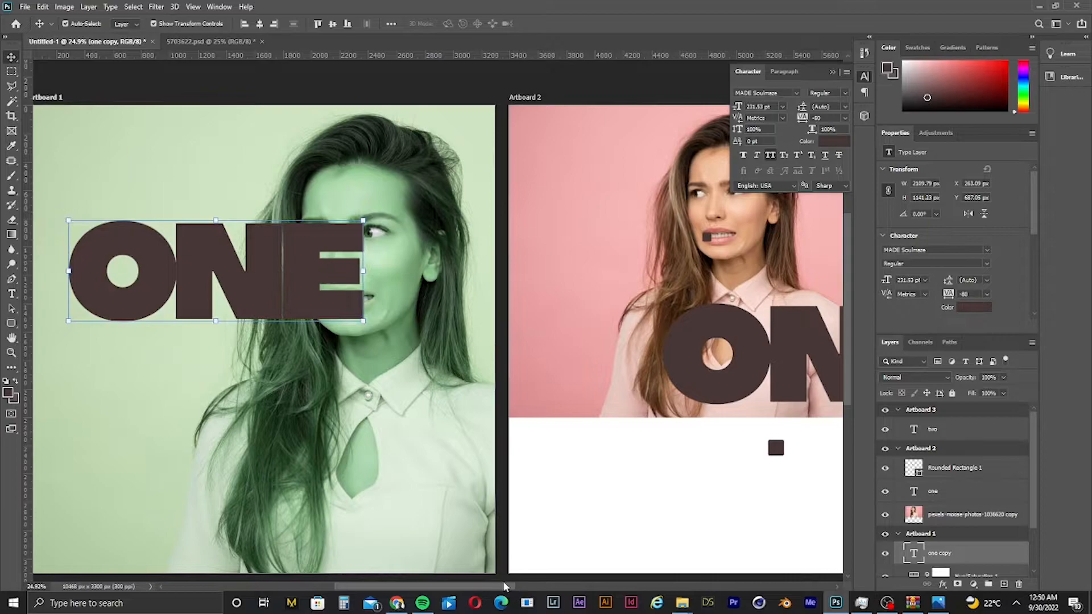
left_click_drag(503, 586, 469, 584)
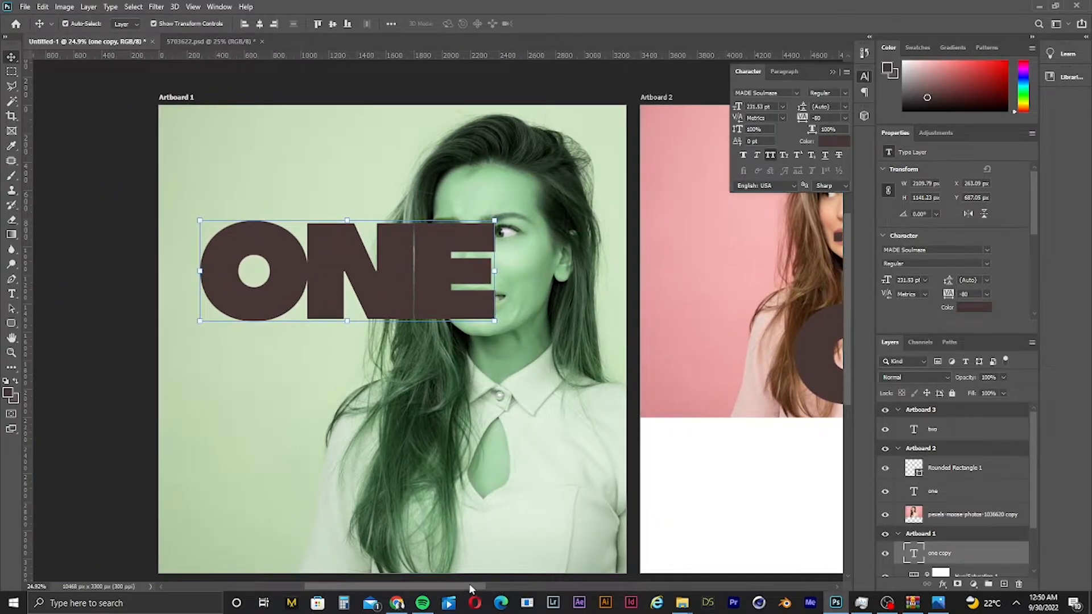
left_click_drag(290, 273, 278, 449)
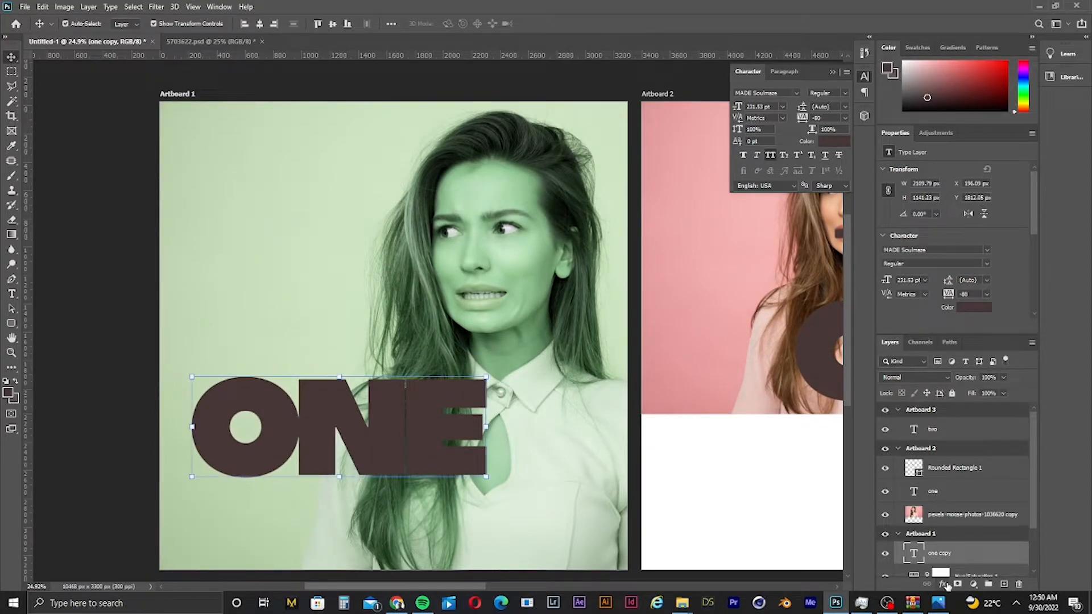
- Open the text layer's Layer Style and add a bright green Drop Shadow (#21ff17)
key("h")
double_click(1001, 559)
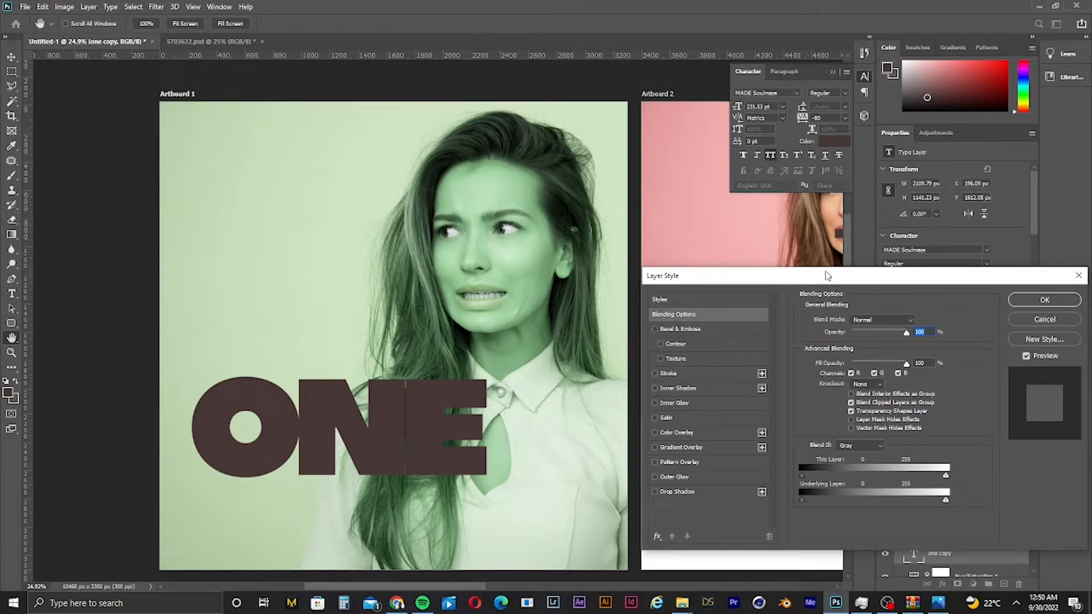
left_click_drag(834, 277, 809, 174)
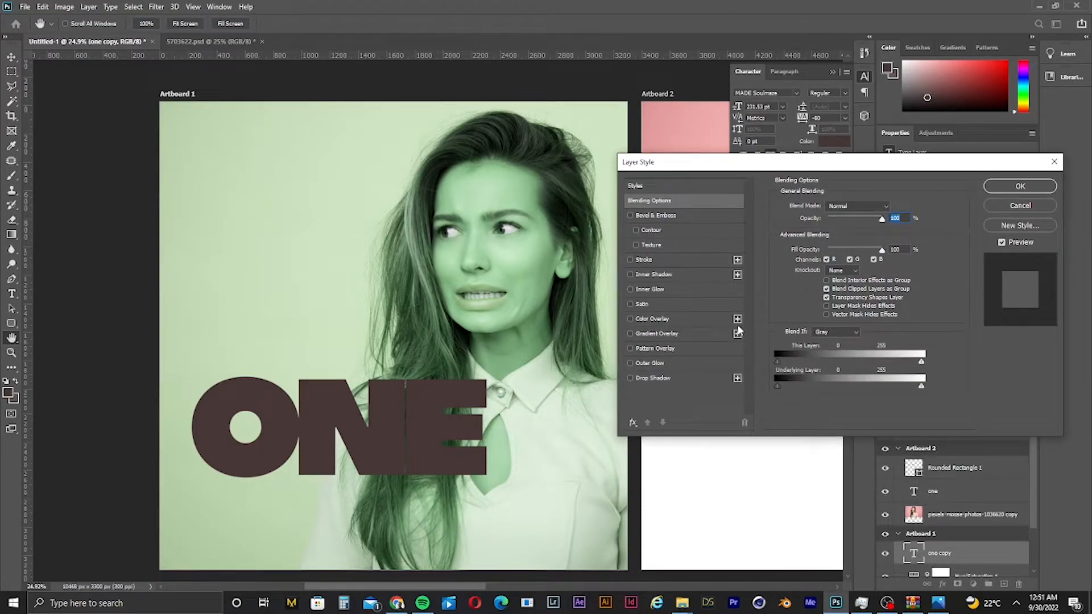
left_click(629, 377)
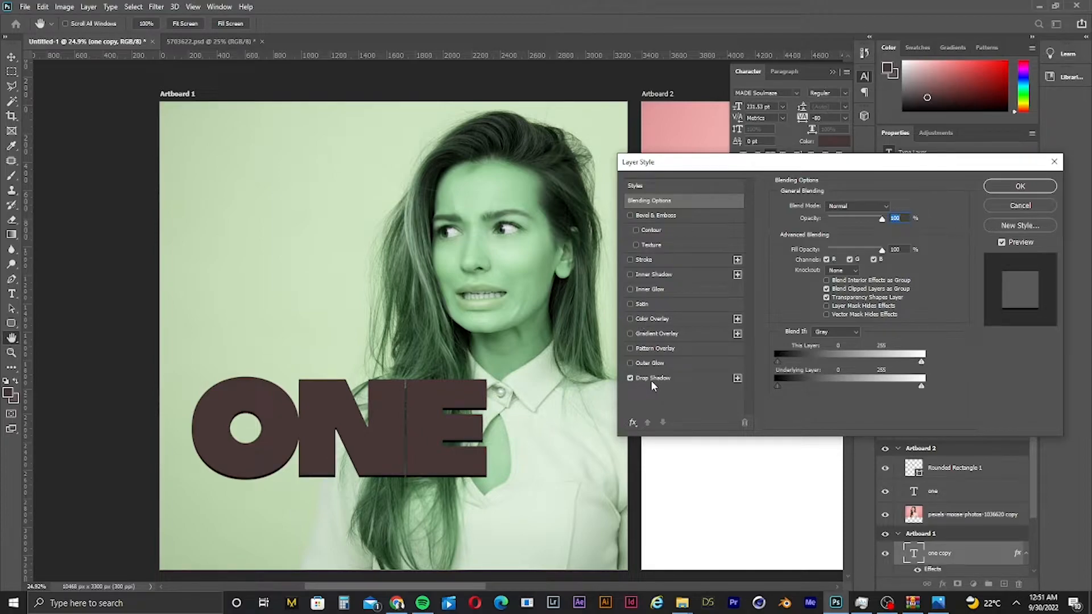
left_click(687, 380)
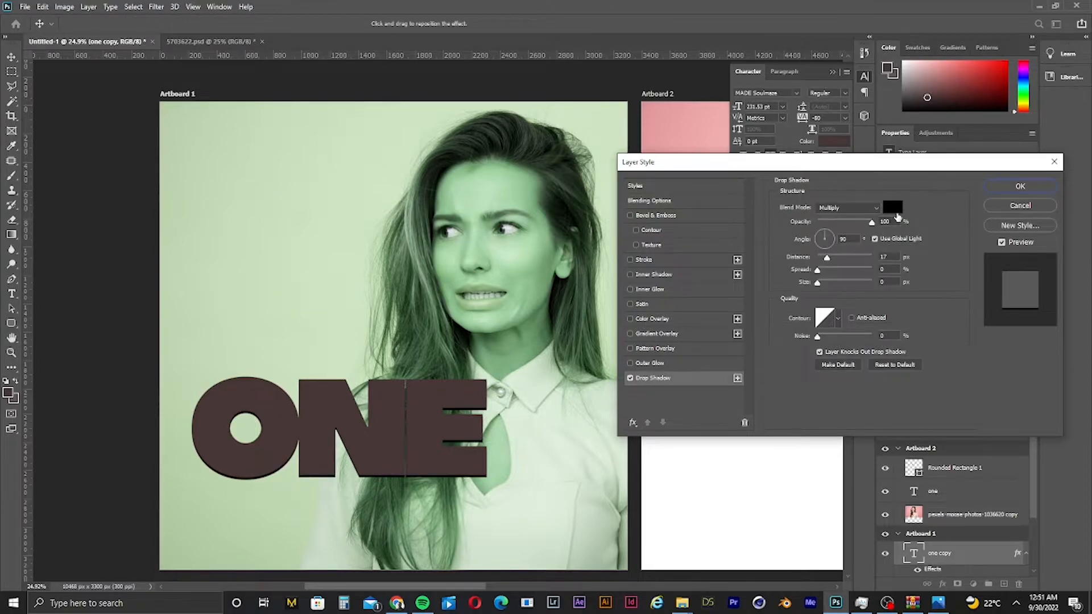
left_click(897, 212)
left_click(553, 268)
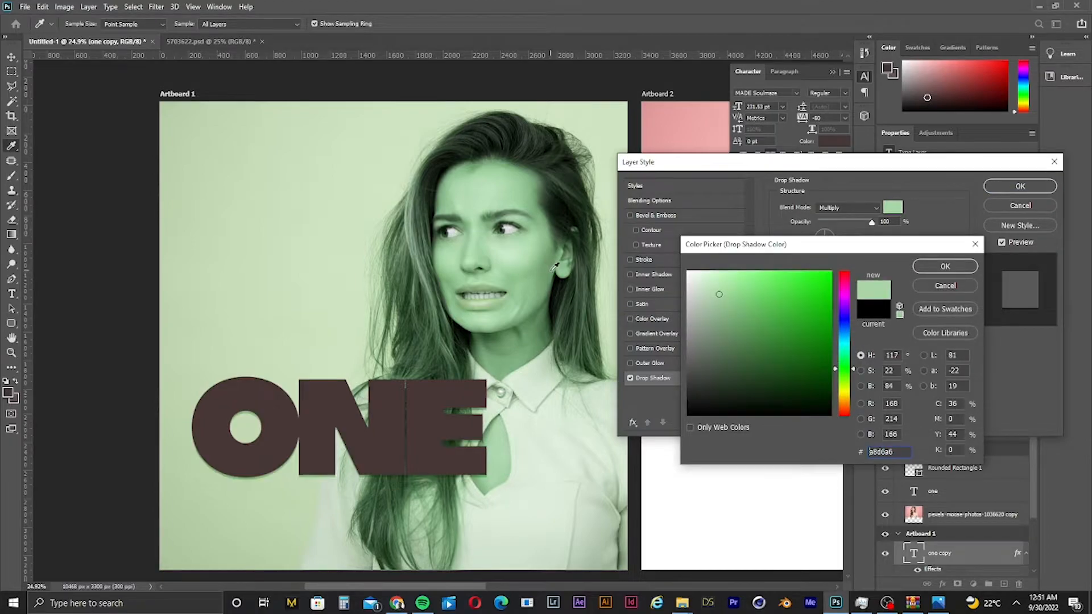
mouse_move(822, 362)
left_mouse_down()
mouse_move(813, 389)
mouse_move(825, 323)
mouse_move(817, 272)
left_mouse_up()
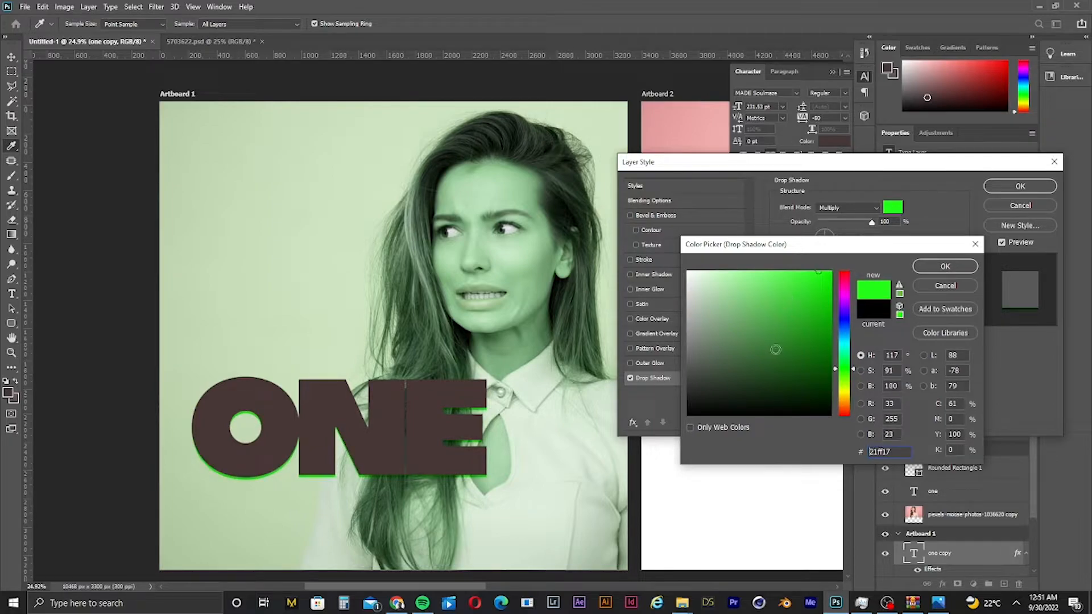
left_click(949, 266)
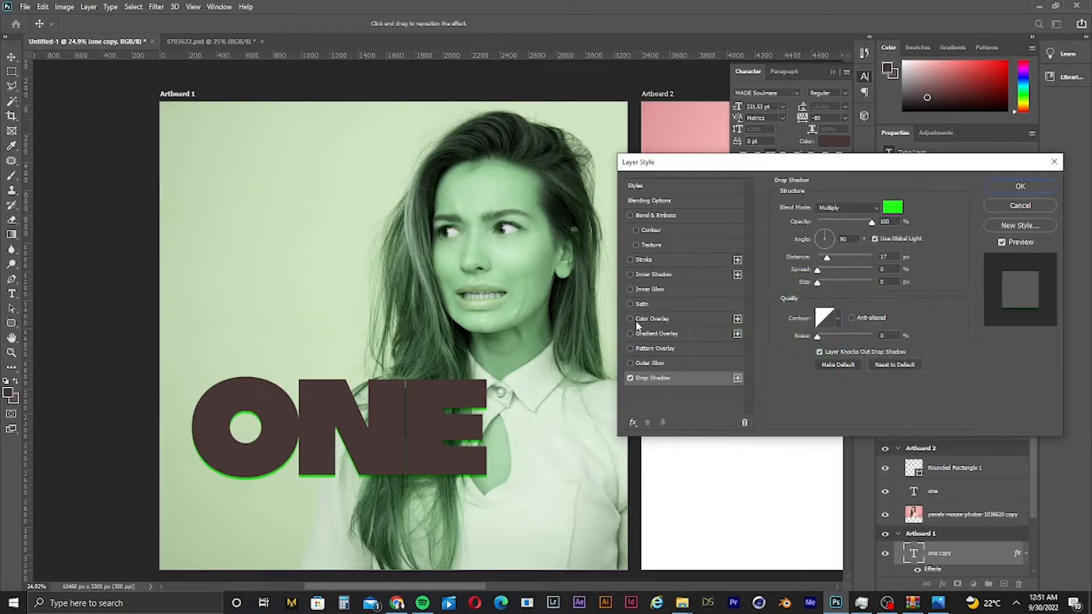
- Add a Color Overlay to the text and try out several green overlay colors in the picker
left_click(637, 319)
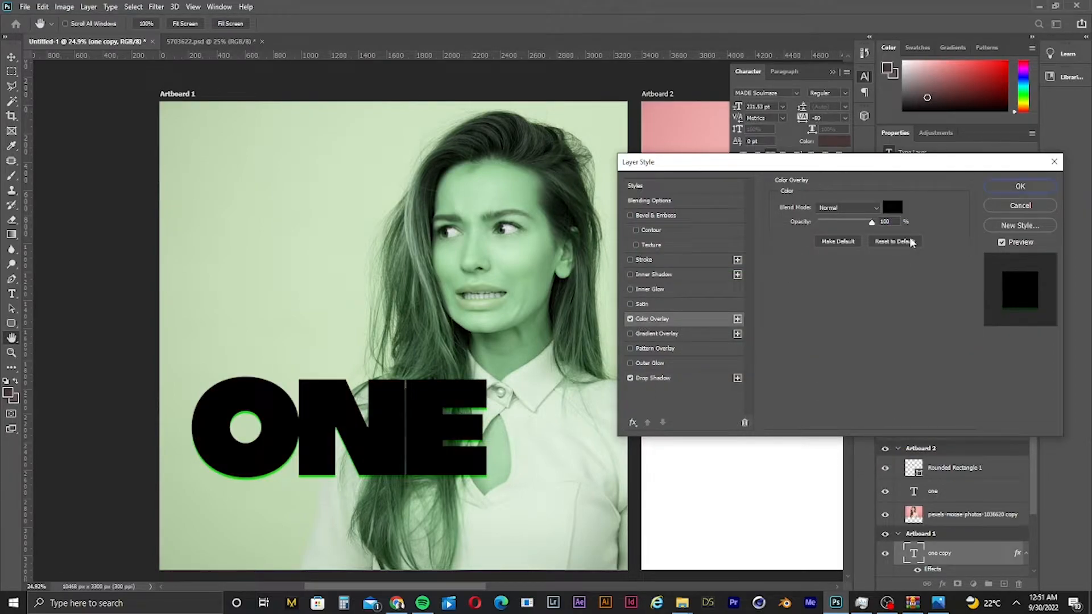
left_click(892, 207)
left_click(532, 331)
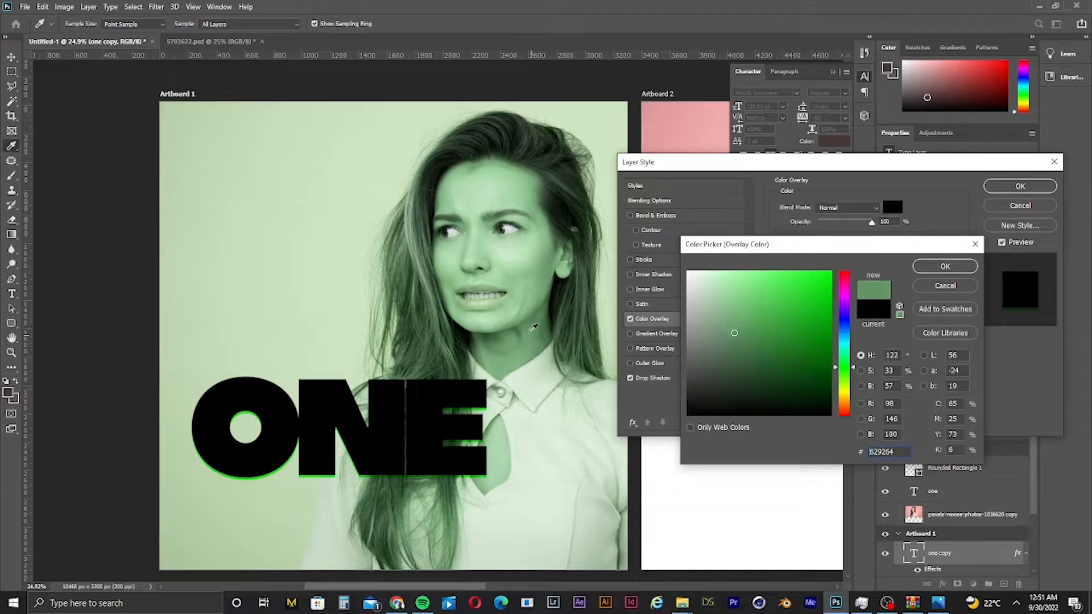
left_click(543, 266)
left_click_drag(705, 309, 1029, 392)
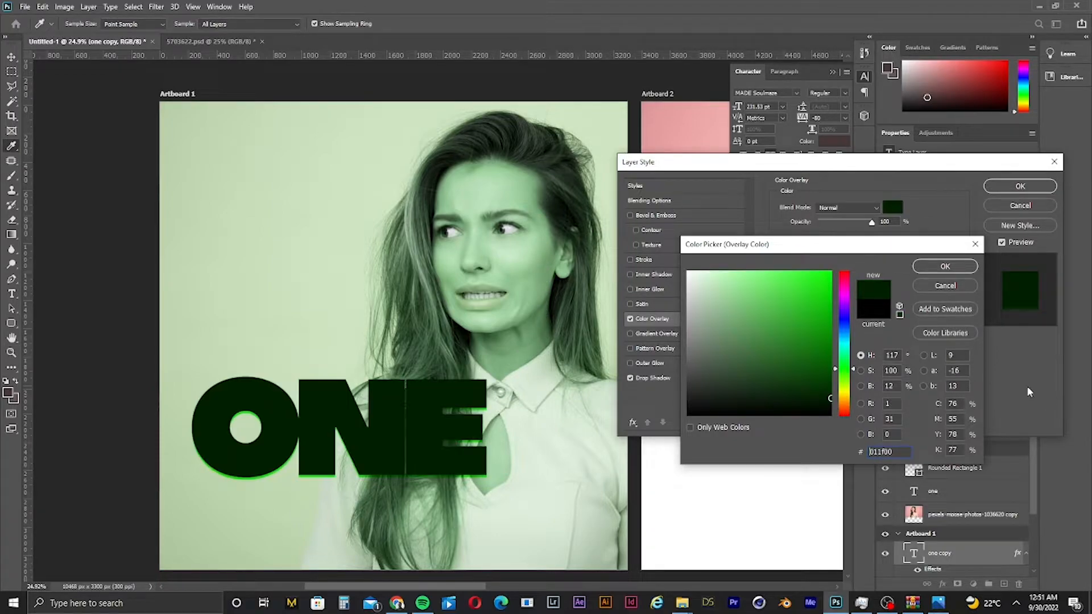
left_click(829, 278)
left_click(772, 343)
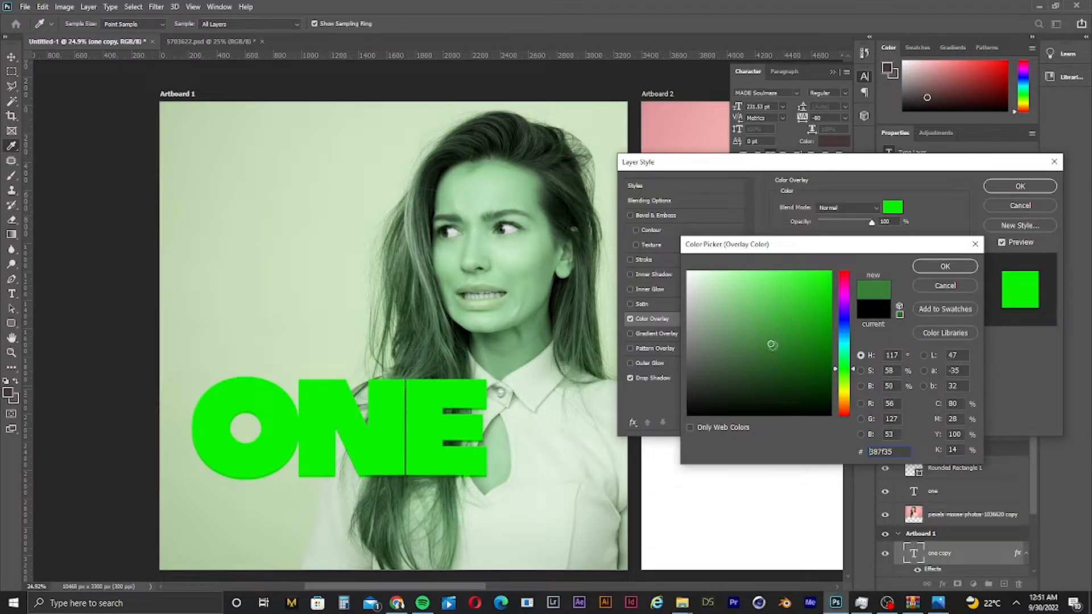
left_click(824, 366)
left_click(830, 279)
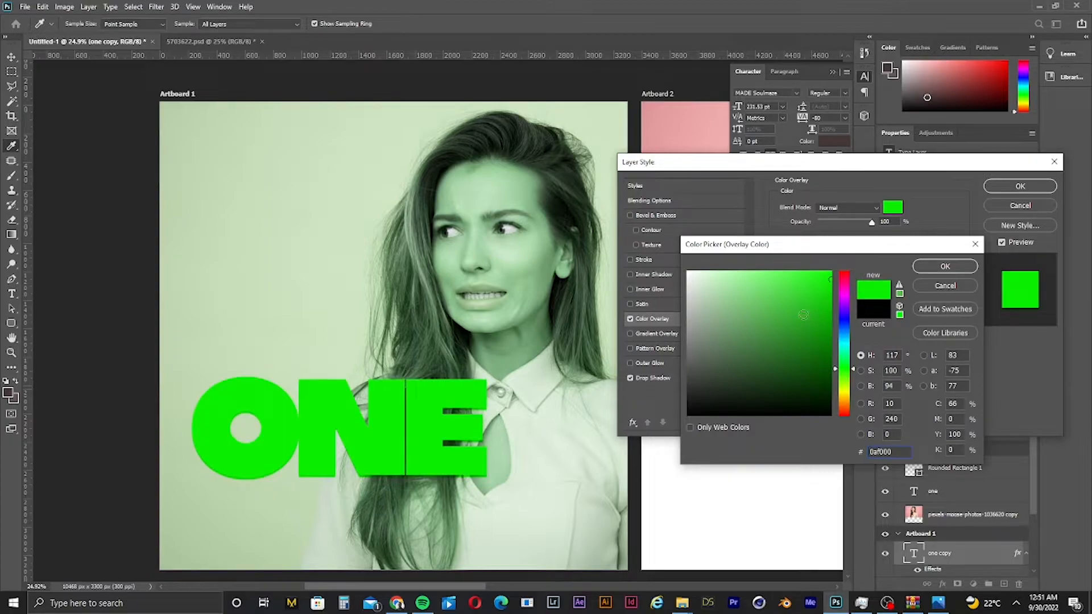
left_click(773, 303)
mouse_move(777, 308)
left_mouse_down()
mouse_move(800, 339)
mouse_move(747, 280)
mouse_move(745, 246)
left_mouse_up()
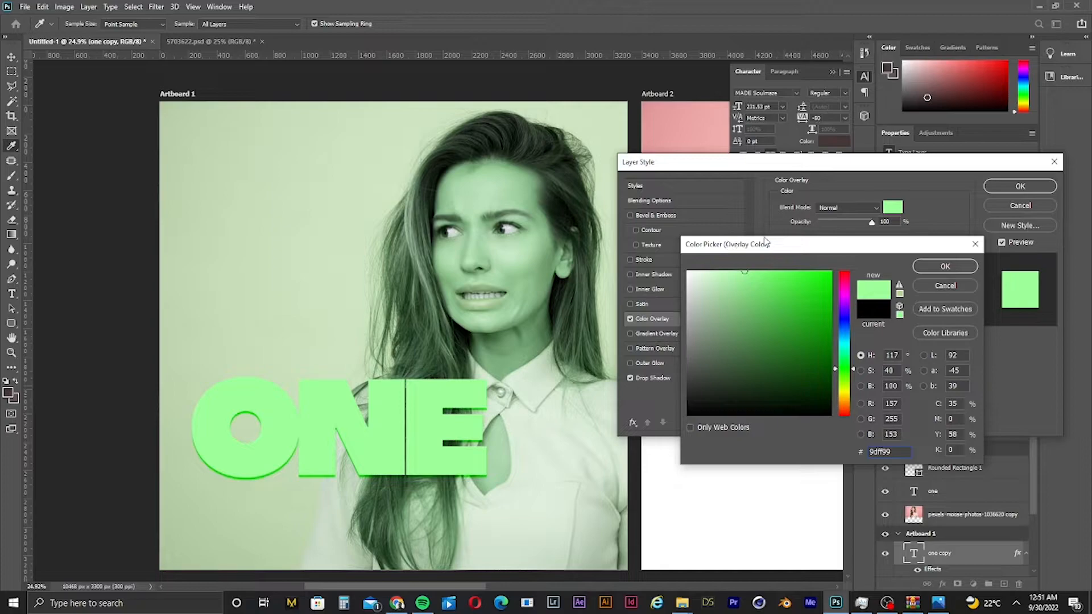
left_click(714, 345)
mouse_move(713, 344)
left_mouse_down()
mouse_move(682, 298)
mouse_move(685, 488)
mouse_move(695, 480)
left_mouse_up()
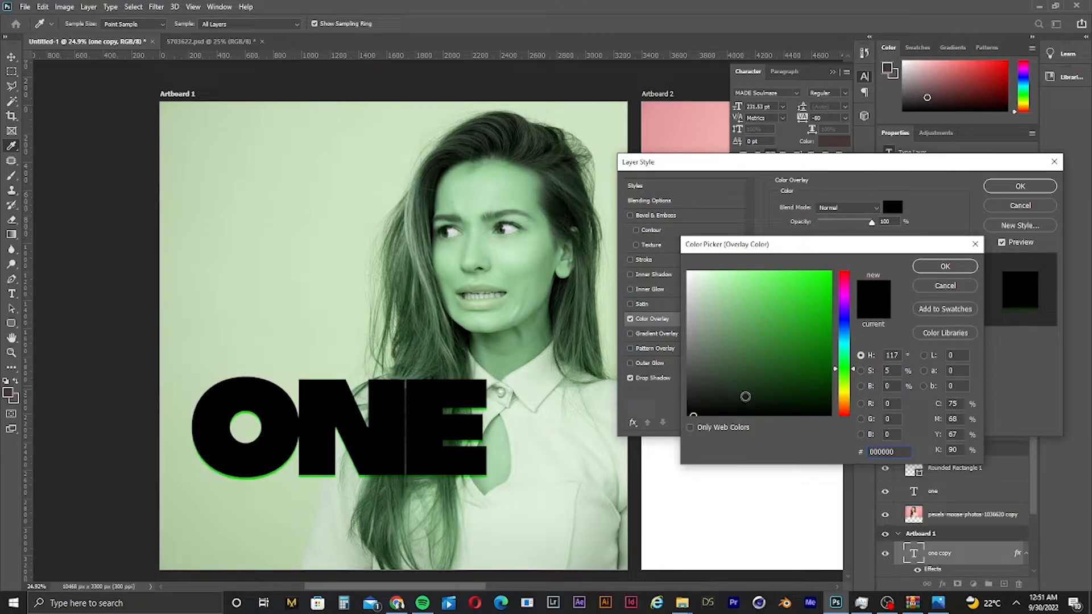
left_click(931, 272)
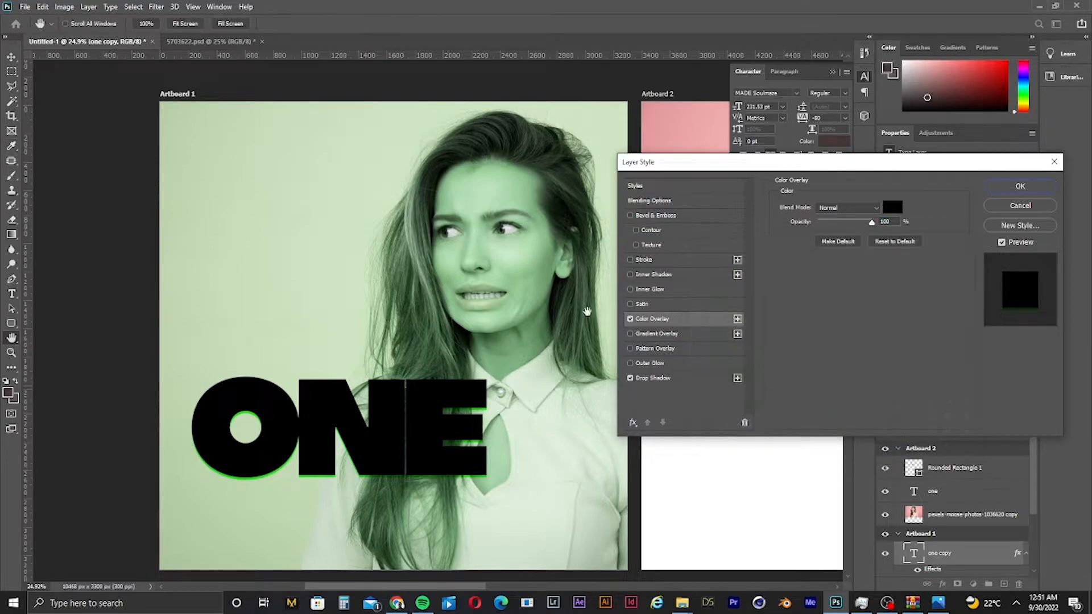
- Enable Inner Shadow and set the Color Overlay color to white (#ffffff)
left_click(631, 276)
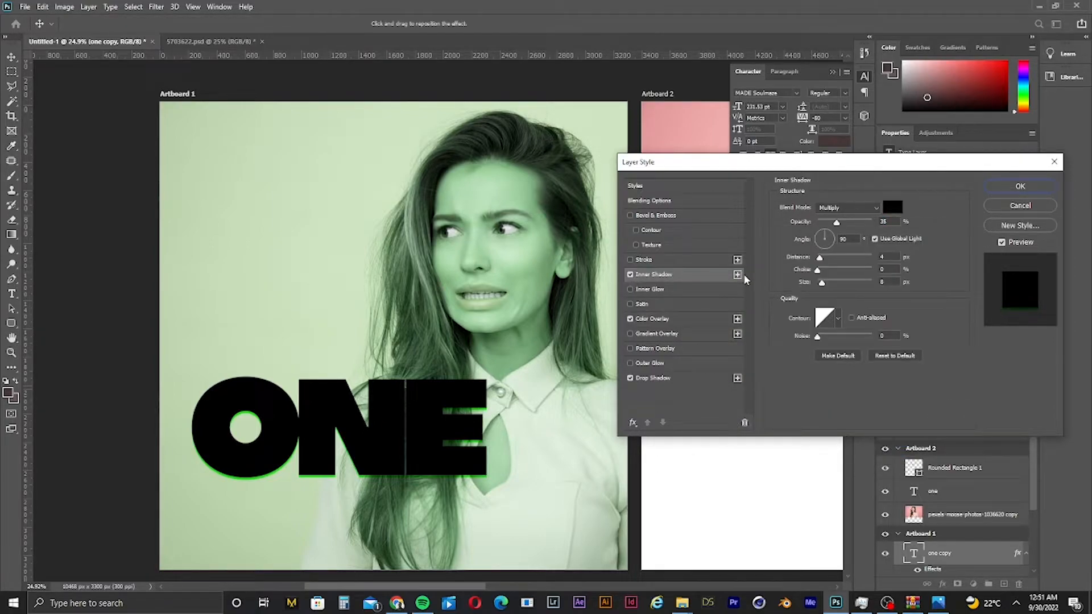
left_click(658, 320)
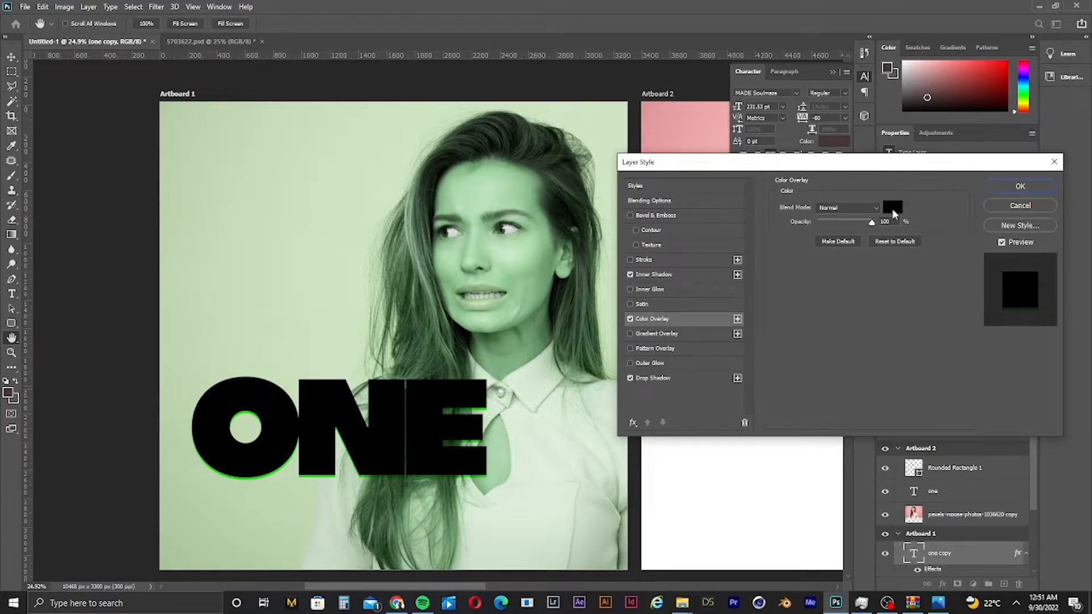
left_click(892, 211)
type("ffffff")
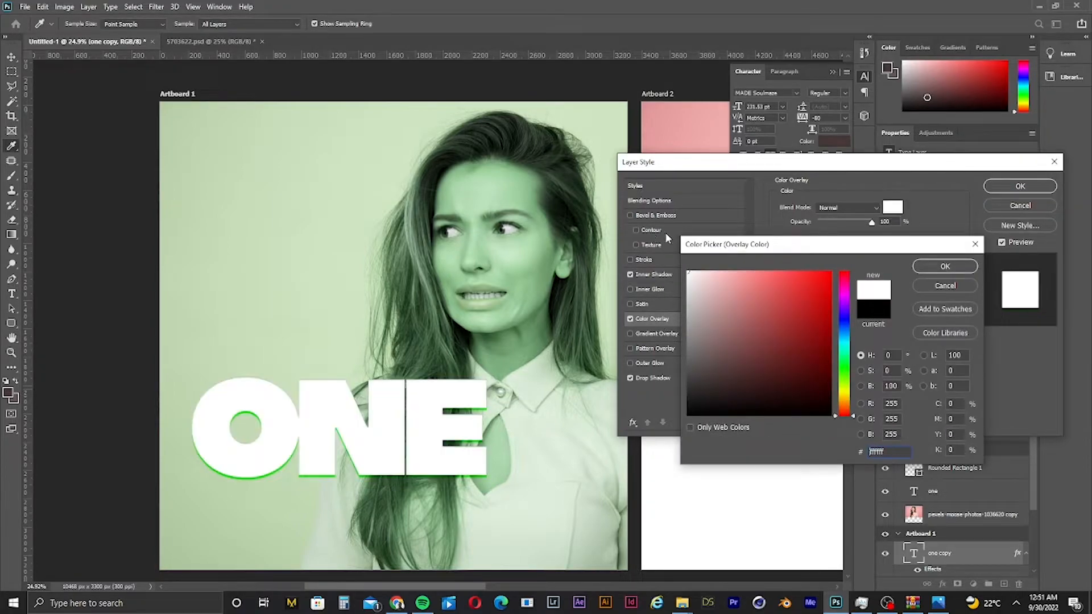
left_click(945, 266)
- Set the Inner Shadow color to bright green
left_click(657, 275)
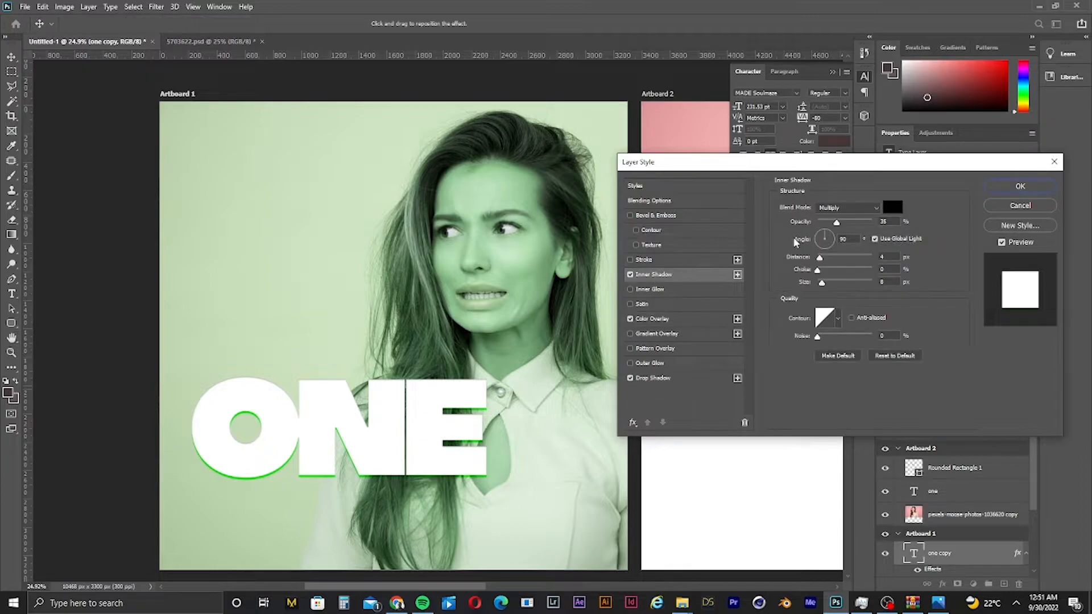
left_click(893, 209)
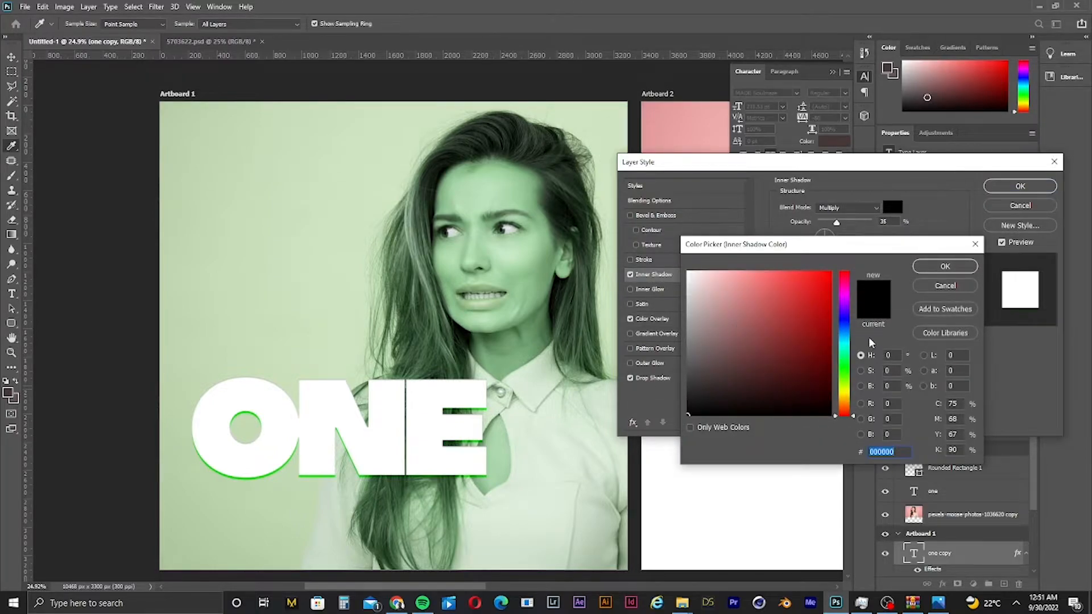
type("06ff00")
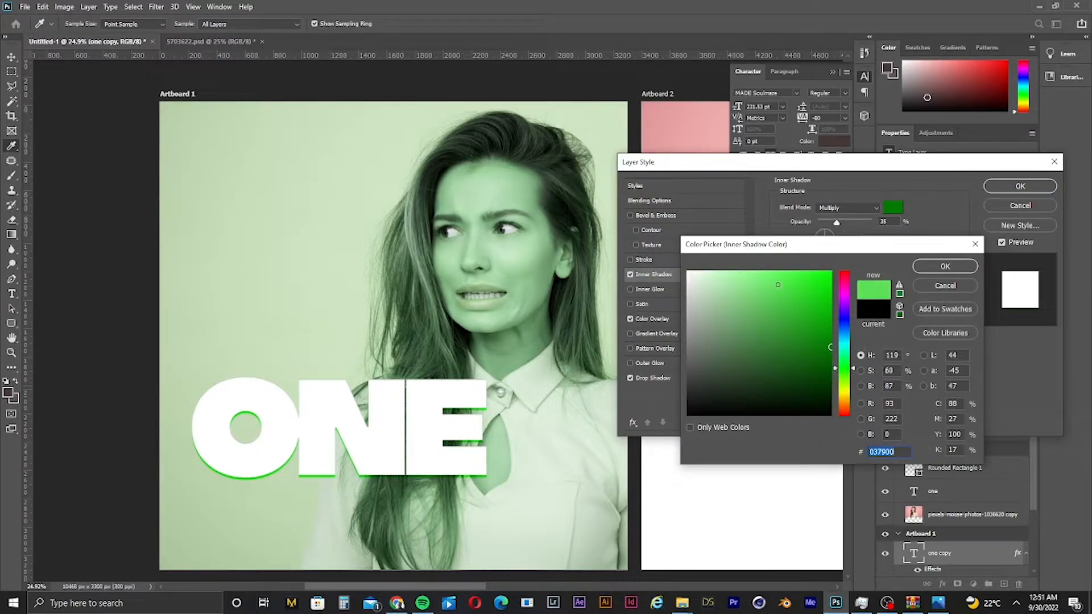
left_click(943, 266)
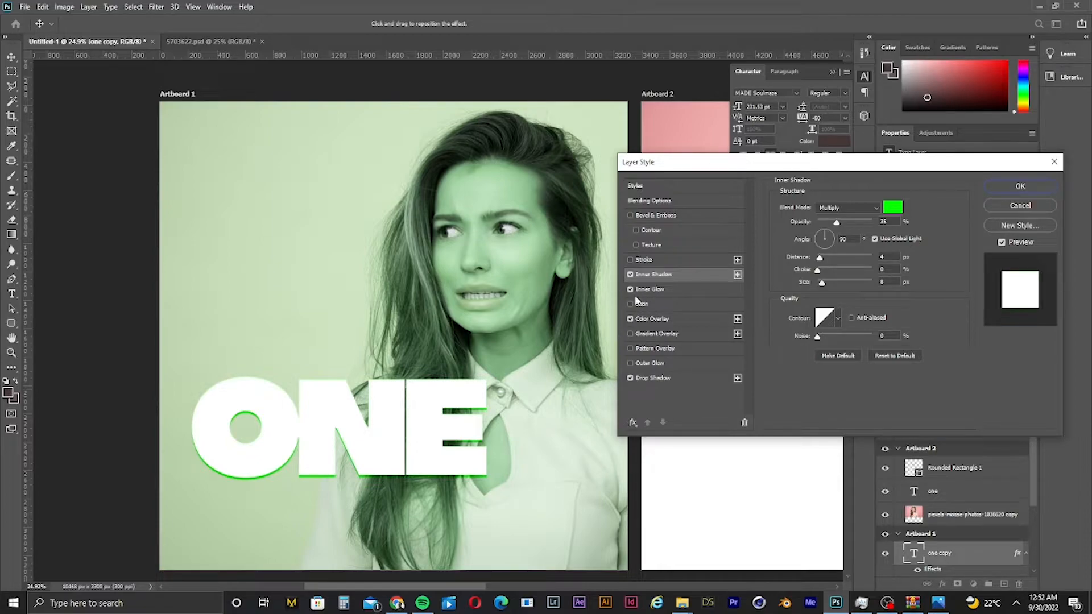
- Enable Inner Glow and choose a dark green glow color
left_click(670, 291)
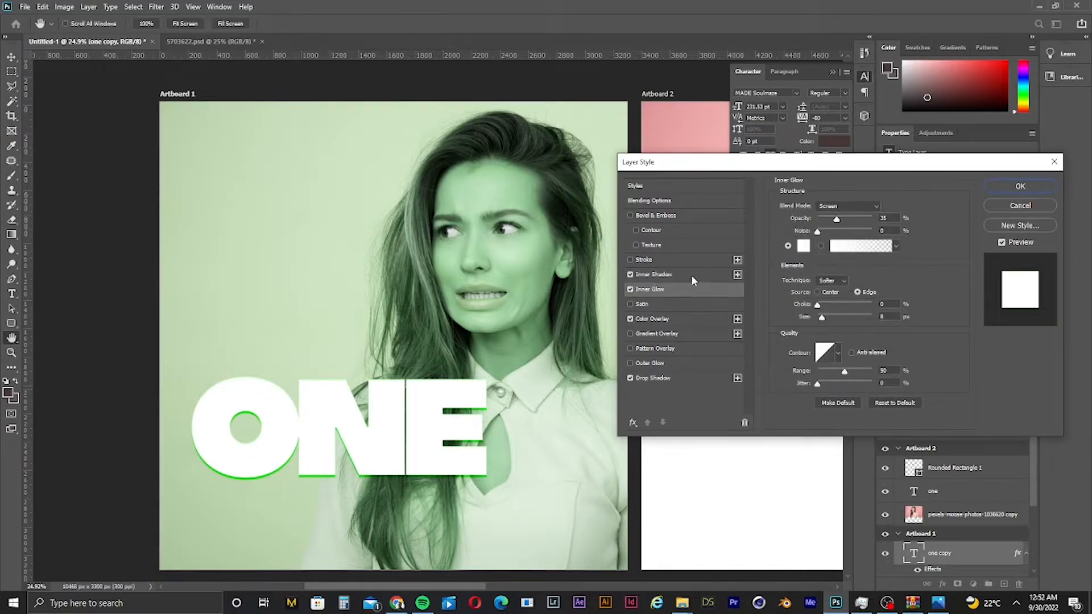
left_click(803, 247)
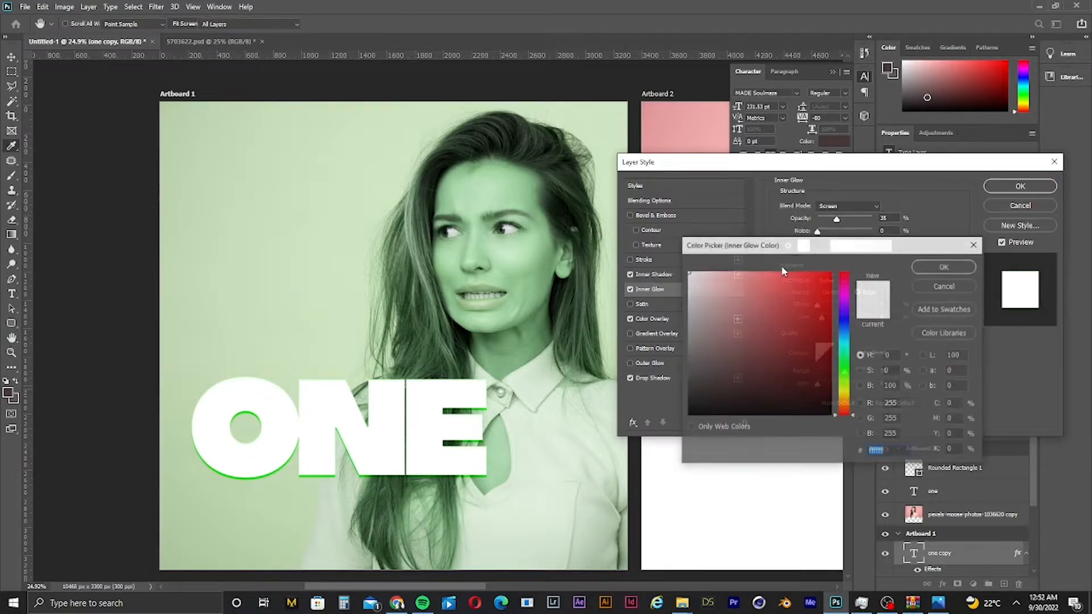
left_click(845, 389)
left_click(846, 376)
left_click_drag(830, 300, 831, 365)
left_click(958, 264)
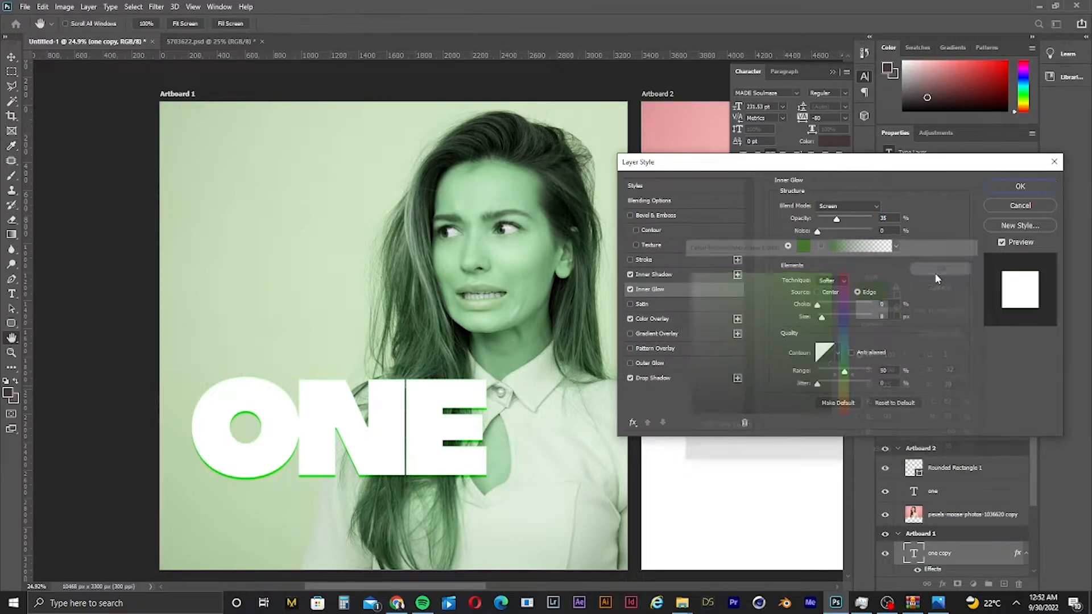
- Set the Inner Glow blend mode to Normal and pick a lighter green glow color
left_click(835, 206)
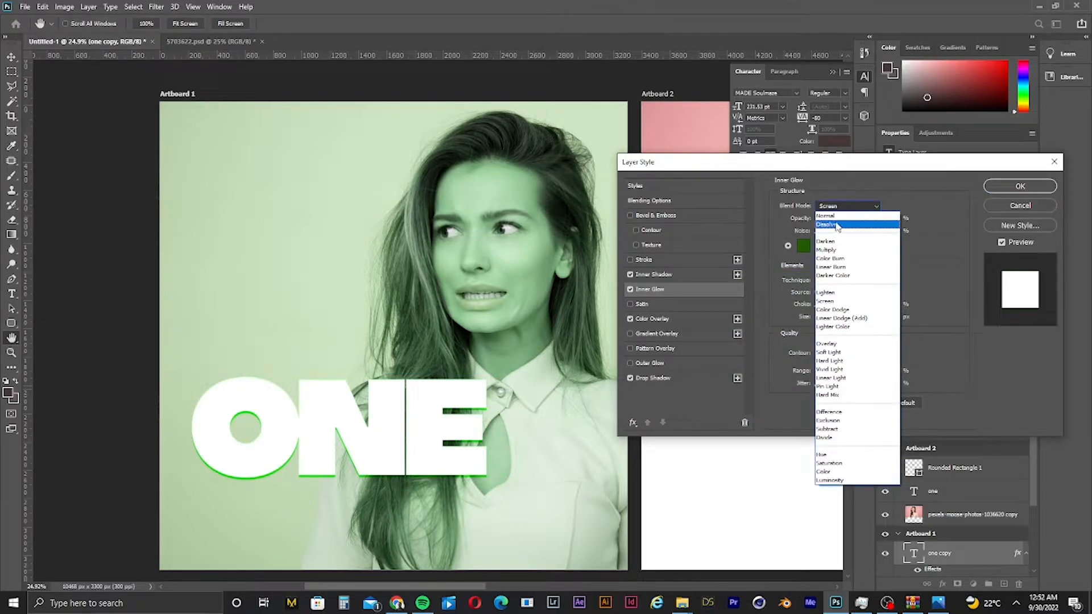
left_click(830, 216)
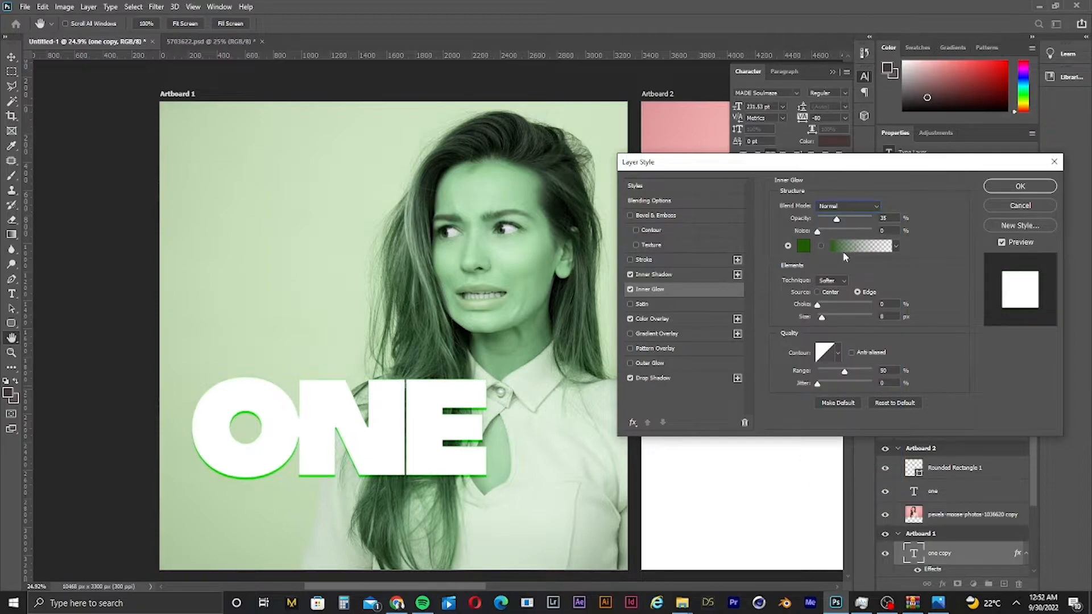
left_click(801, 248)
left_click_drag(823, 278, 876, 284)
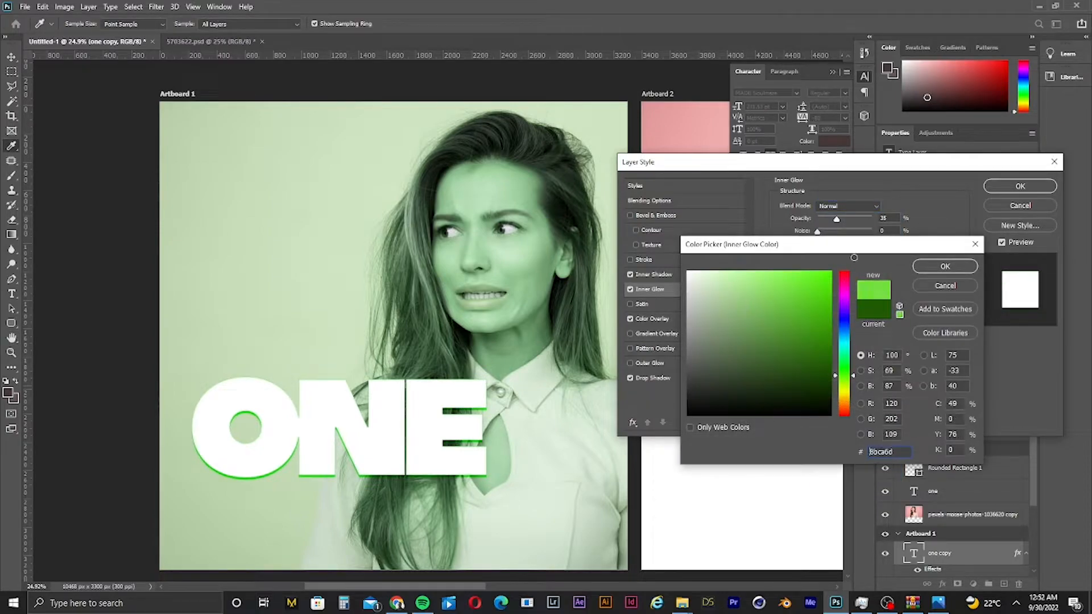
left_click(961, 267)
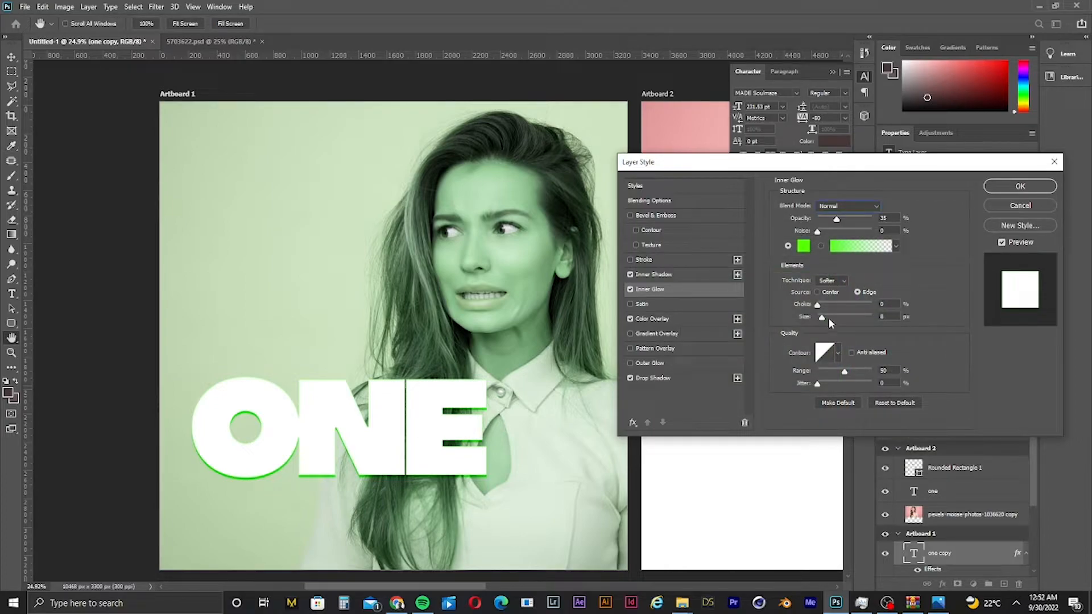
- Set the Inner Glow size to about 139 px and change its color to bright green (#59ff07)
left_click_drag(828, 318, 852, 319)
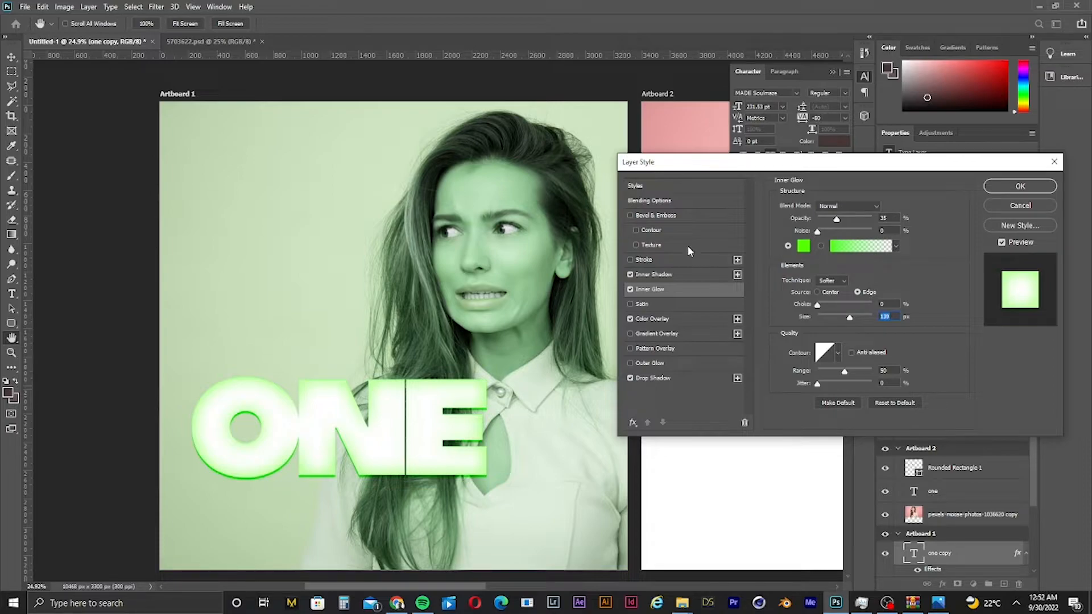
left_click(803, 246)
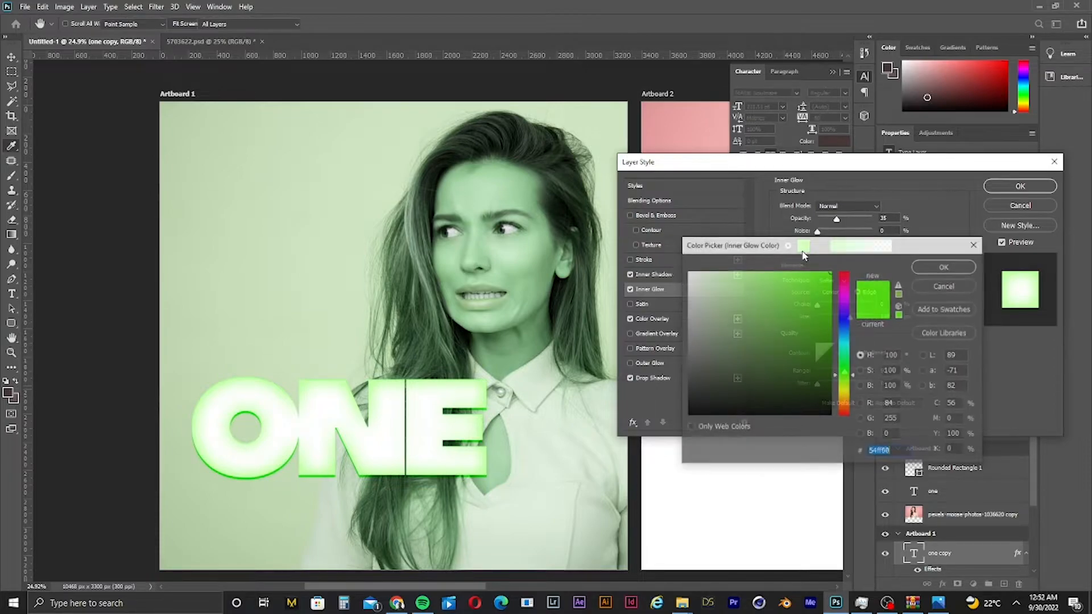
left_click(826, 302)
mouse_move(826, 303)
left_mouse_down()
mouse_move(843, 308)
mouse_move(830, 273)
mouse_move(888, 175)
left_mouse_up()
left_click(826, 274)
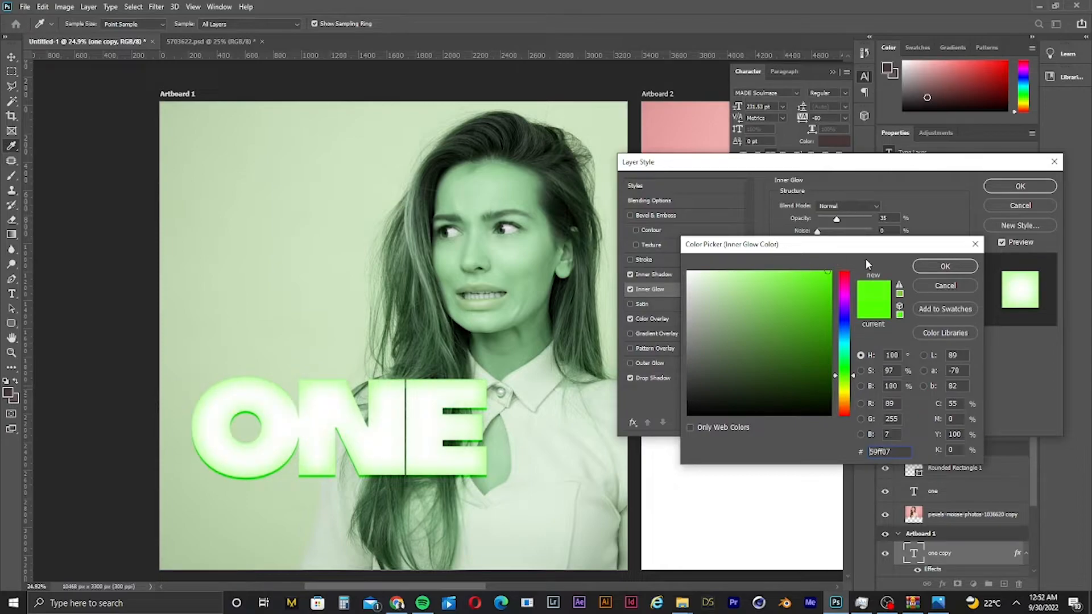
left_click(930, 263)
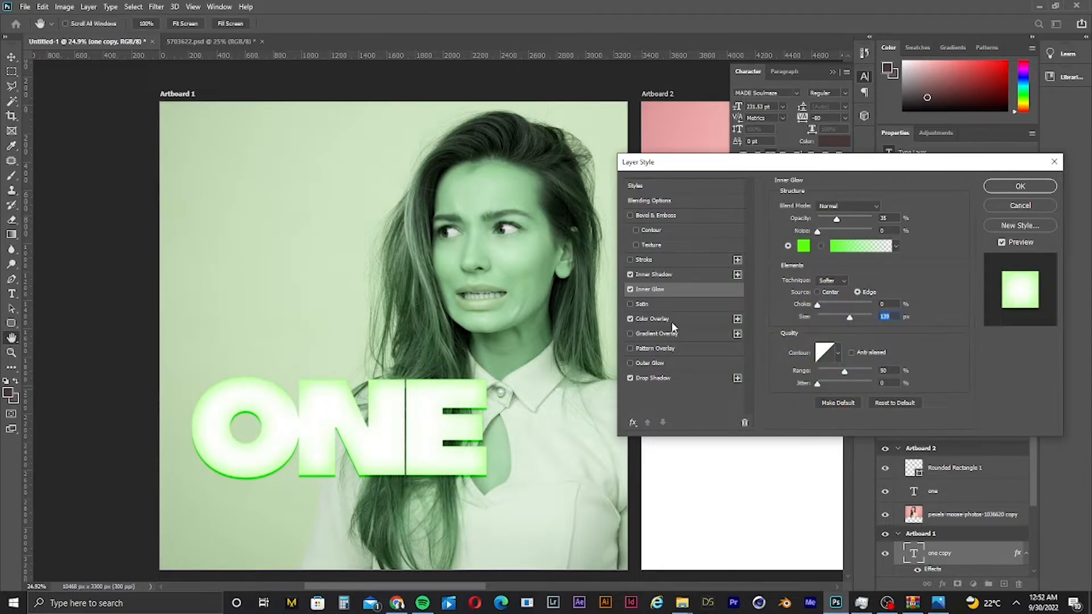
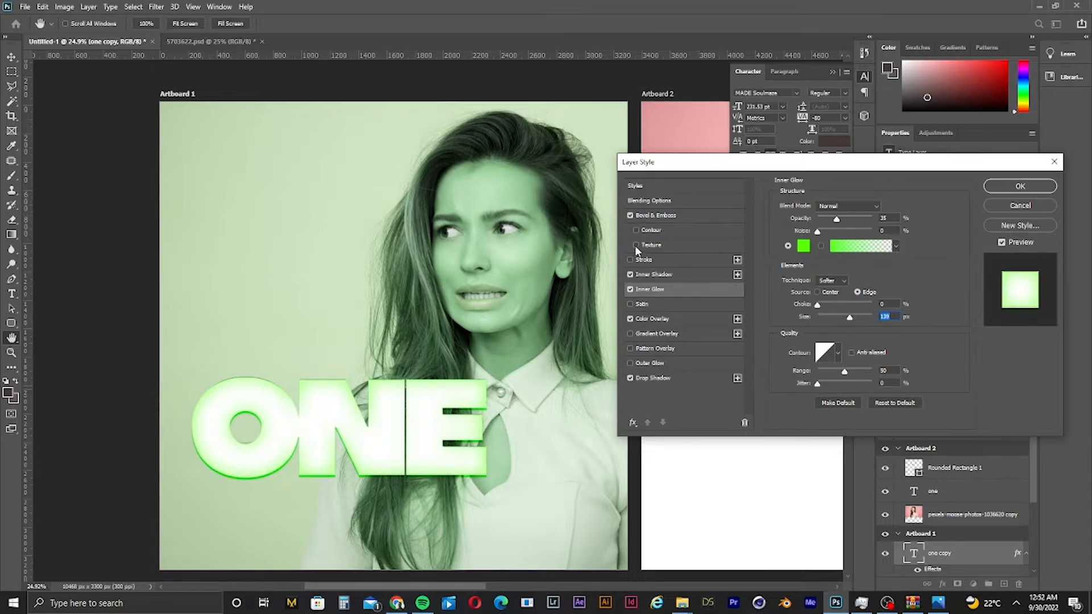
- Enable Texture under the Bevel & Emboss effect of the ONE text, leaving Contour off
left_click(635, 230)
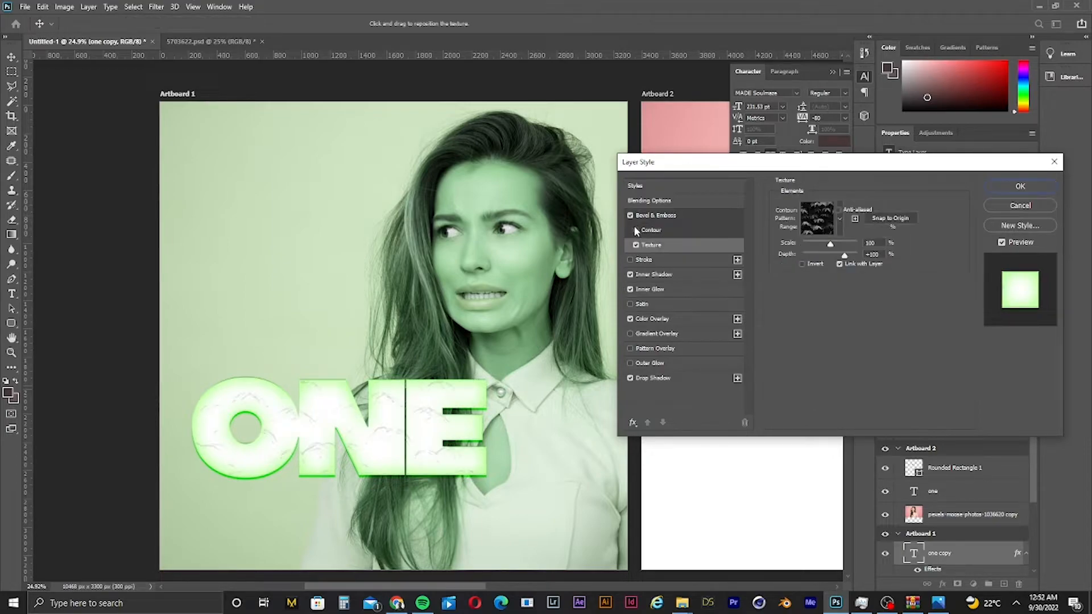
left_click(637, 245)
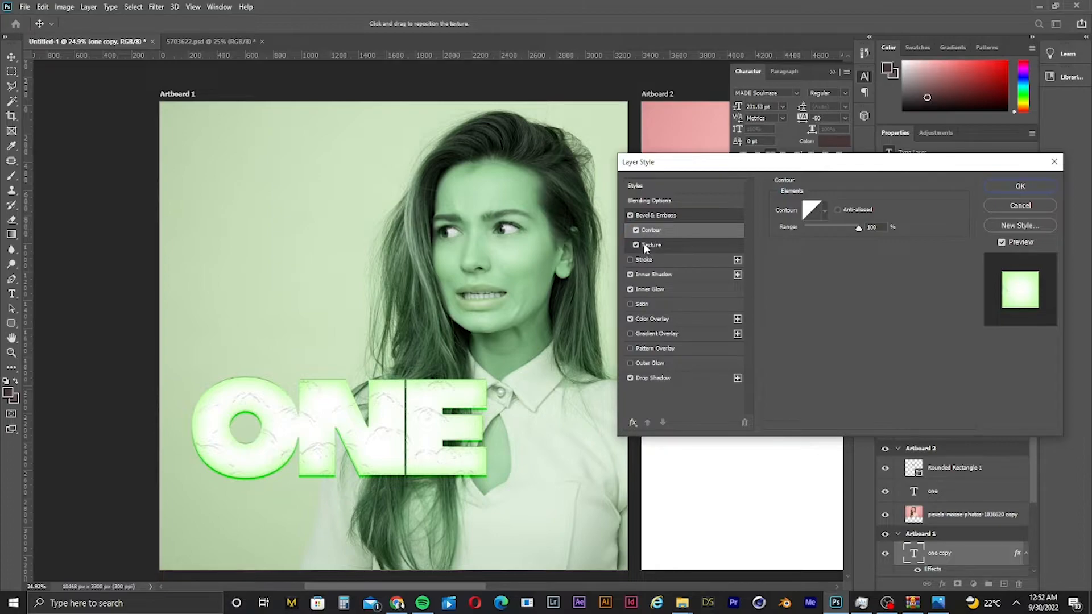
left_click(636, 229)
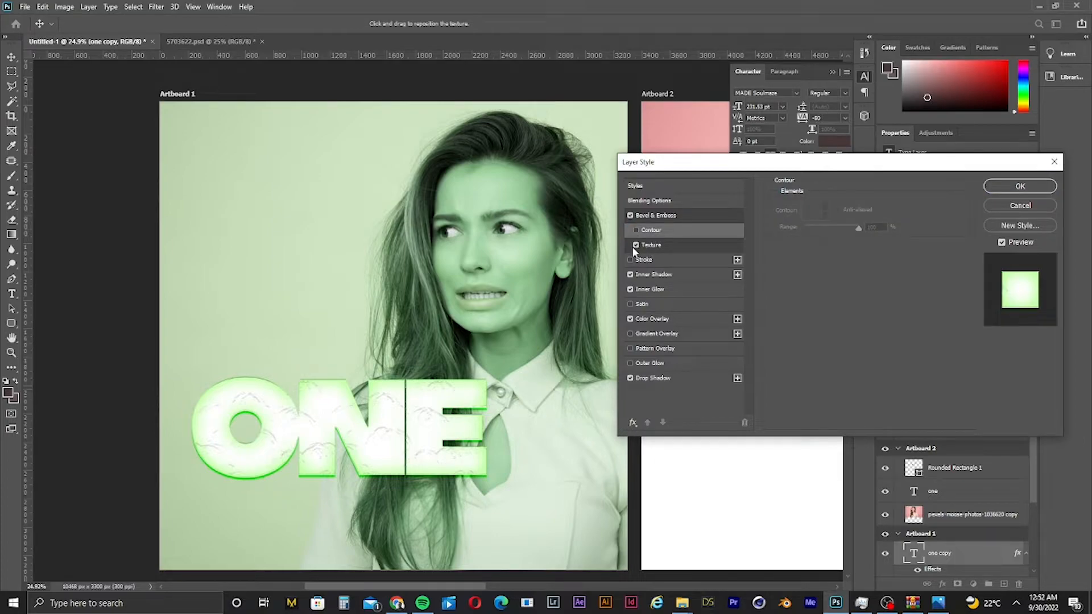
left_click(633, 247)
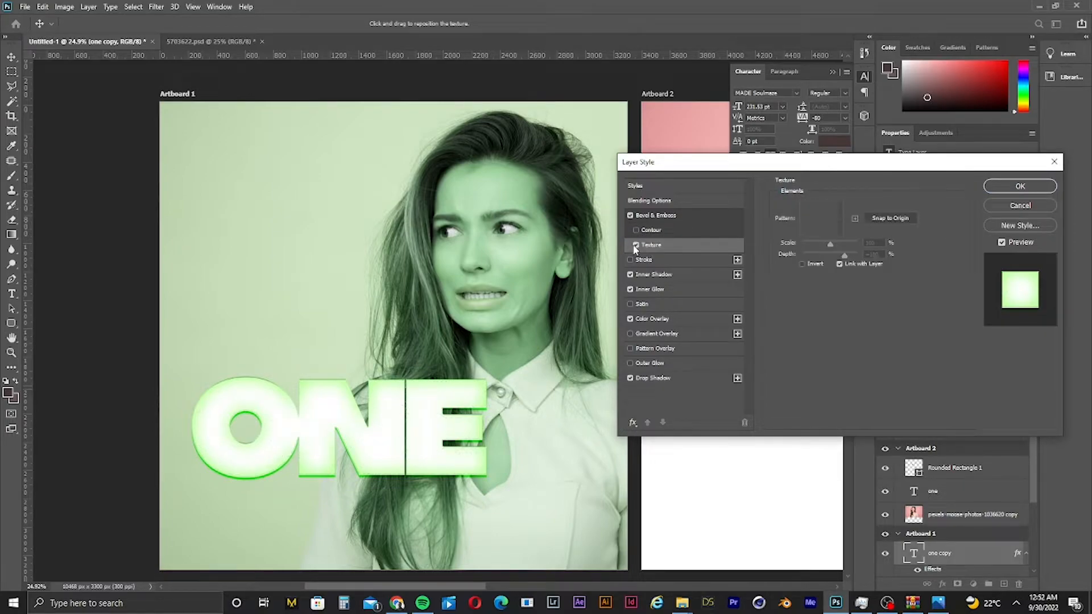
- Enable Drop Shadow with Normal blend mode and a size of about 200 px, then apply the layer style
left_click(630, 363)
left_click(653, 377)
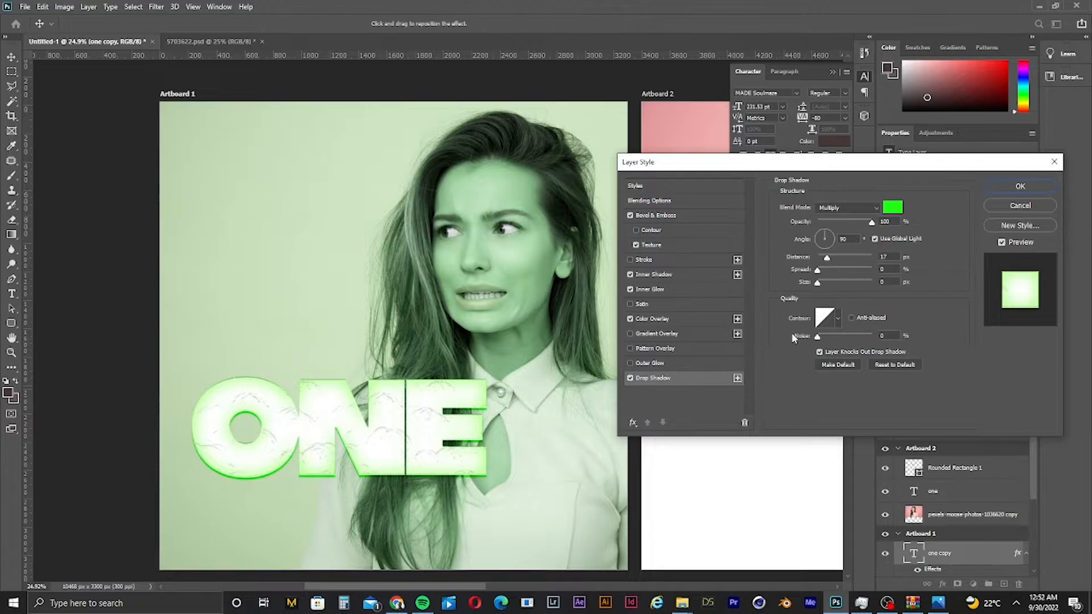
left_click(855, 208)
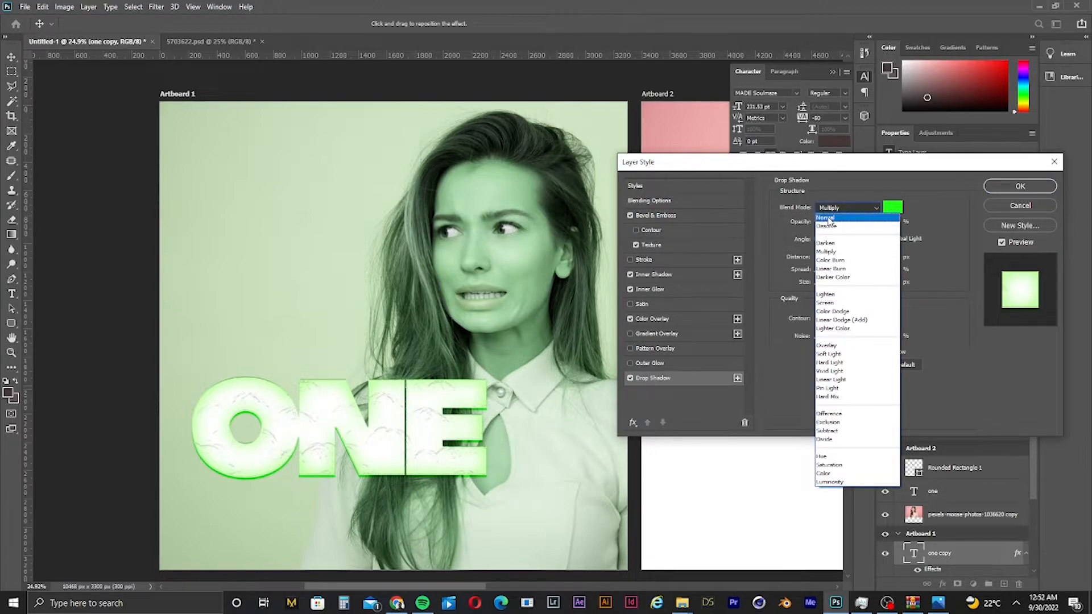
left_click(833, 210)
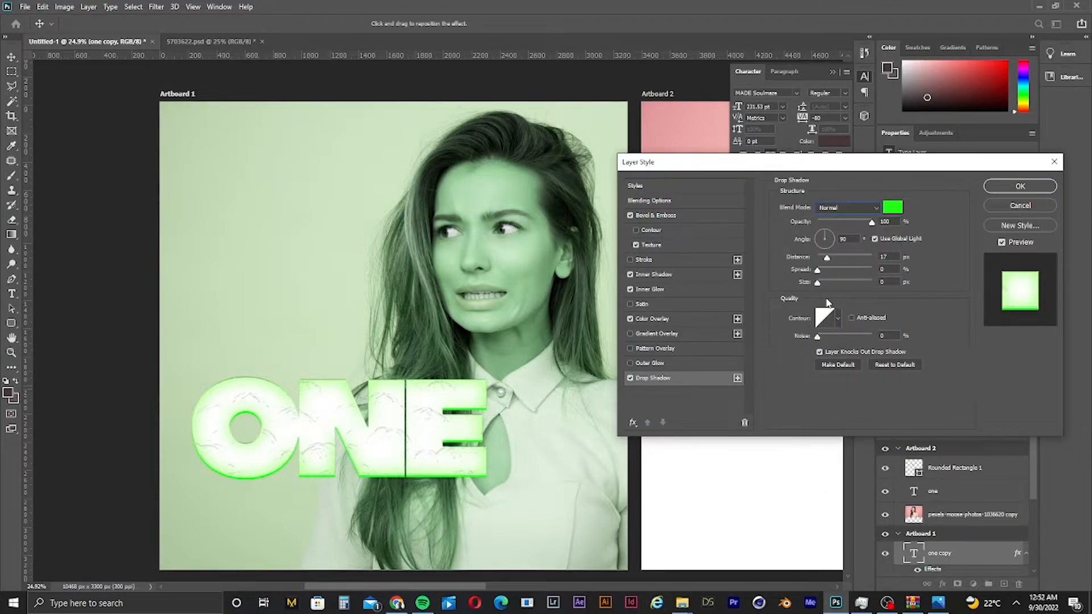
left_click_drag(817, 282, 869, 282)
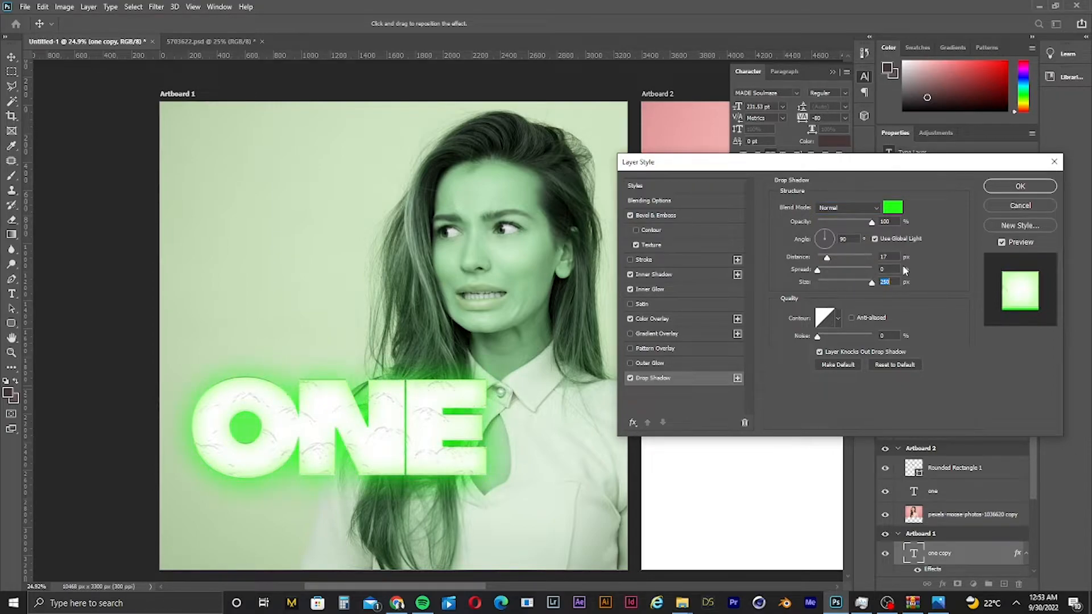
left_click_drag(862, 270, 863, 243)
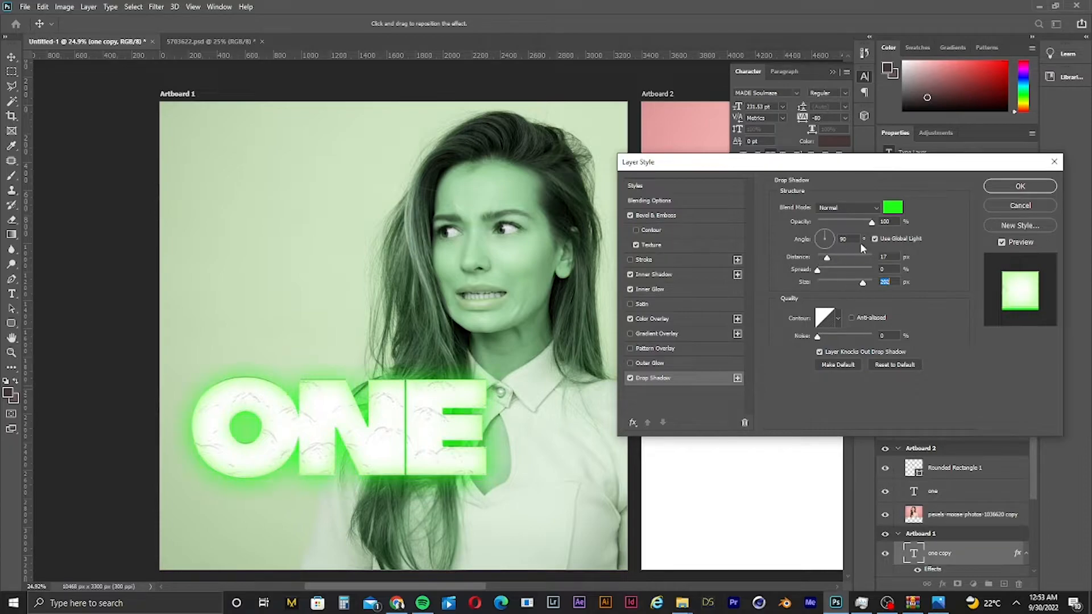
left_click(1027, 189)
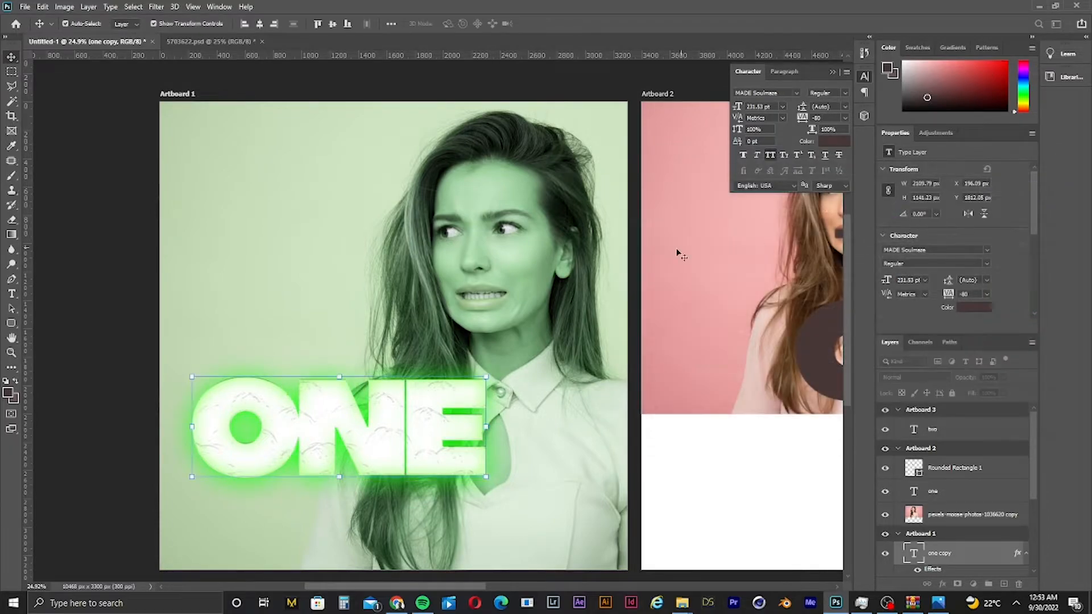
left_click(539, 298)
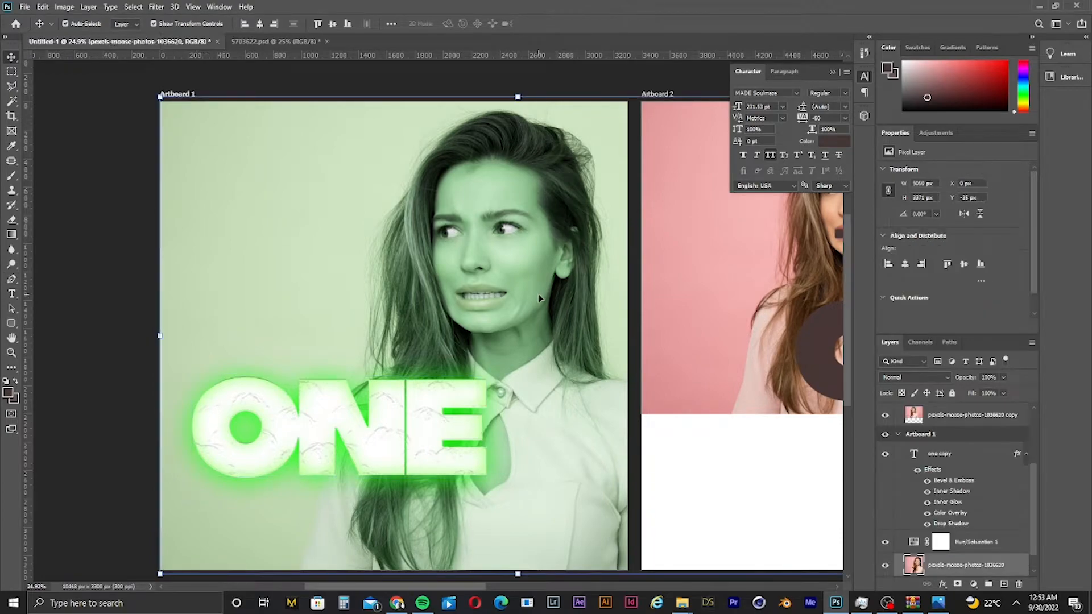
left_click_drag(544, 233, 504, 367)
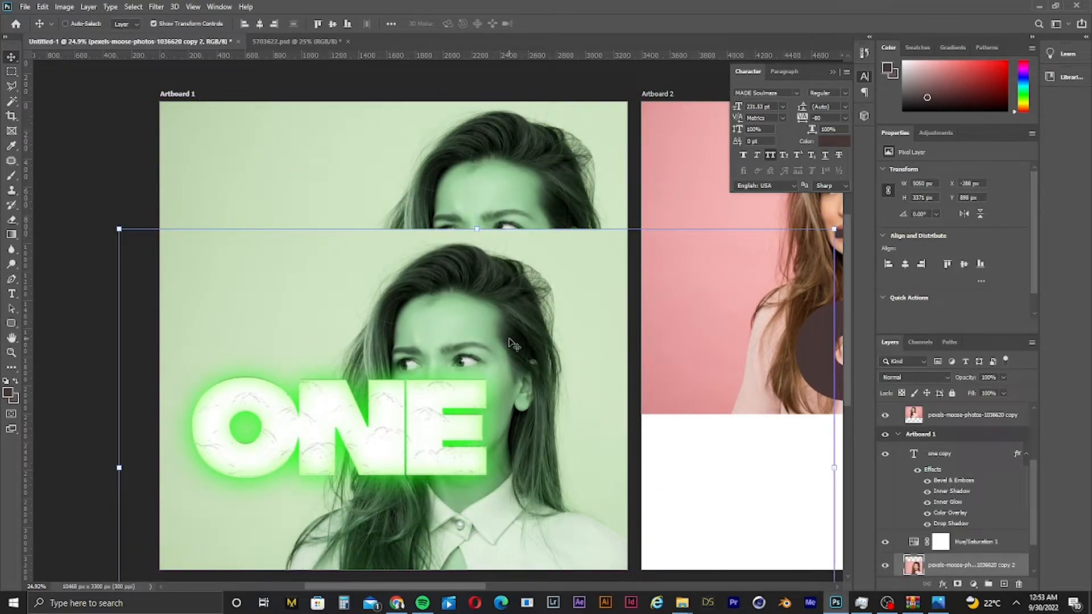
key("ctrl+z")
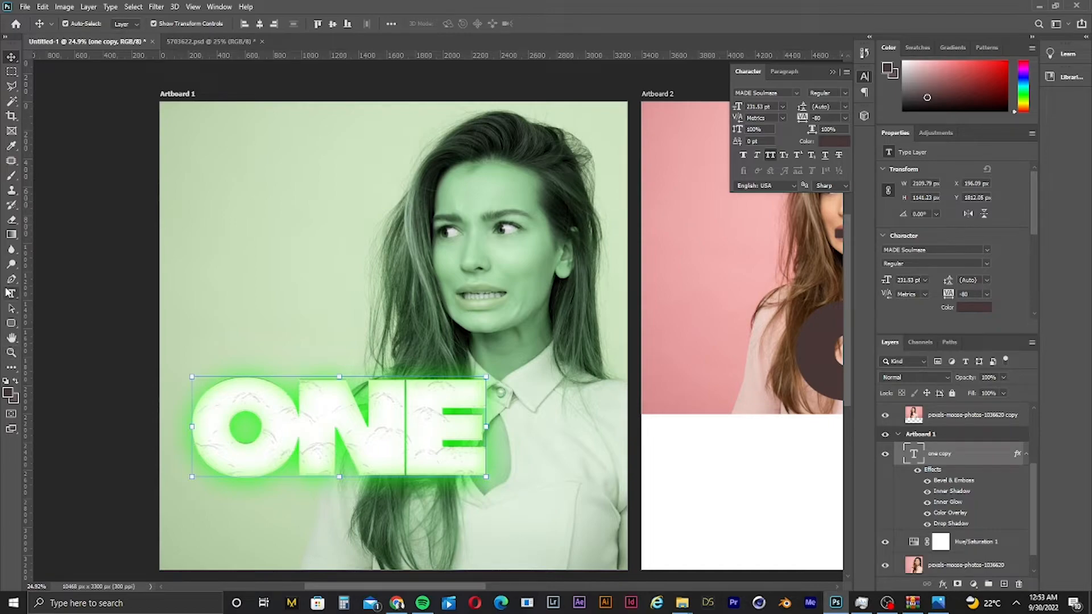
- Draw a rectangle about 2035 × 2846 px covering the woman on Artboard 1 with the Rectangle Tool
left_click(10, 325)
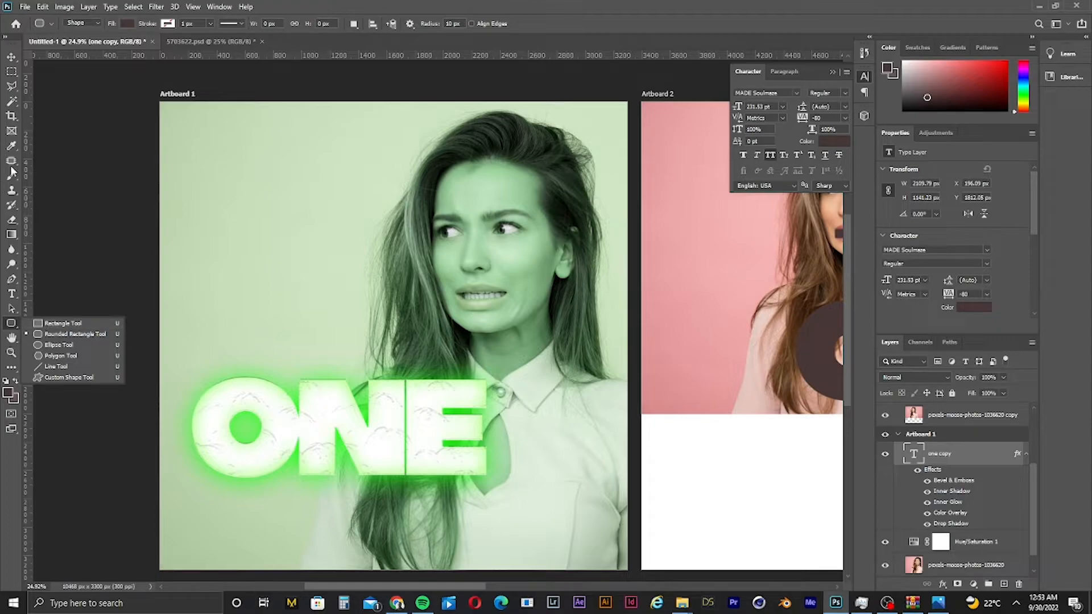
left_click(63, 323)
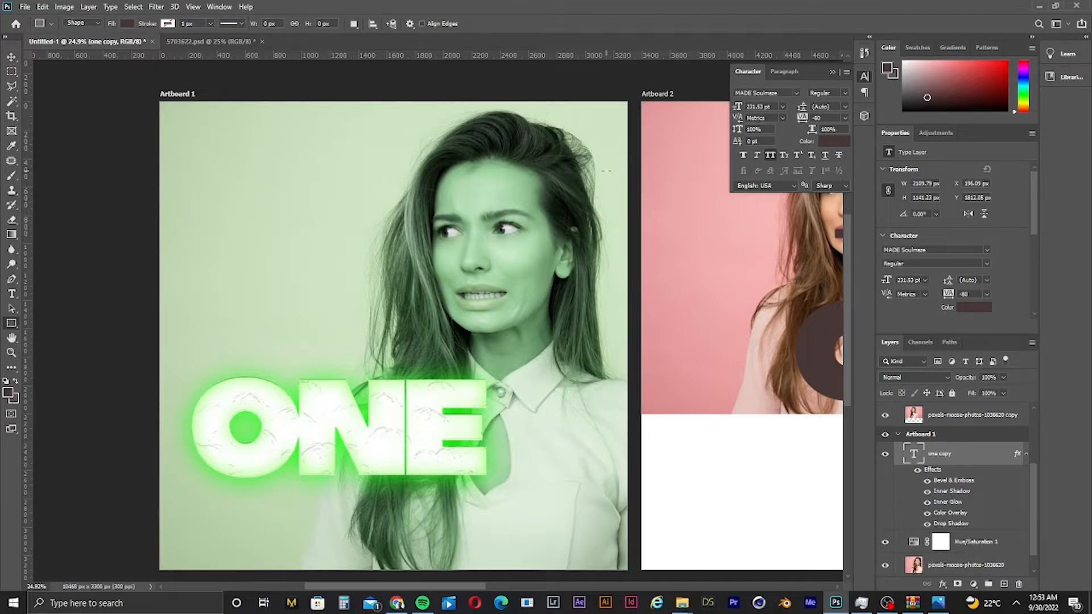
left_click_drag(616, 129, 327, 532)
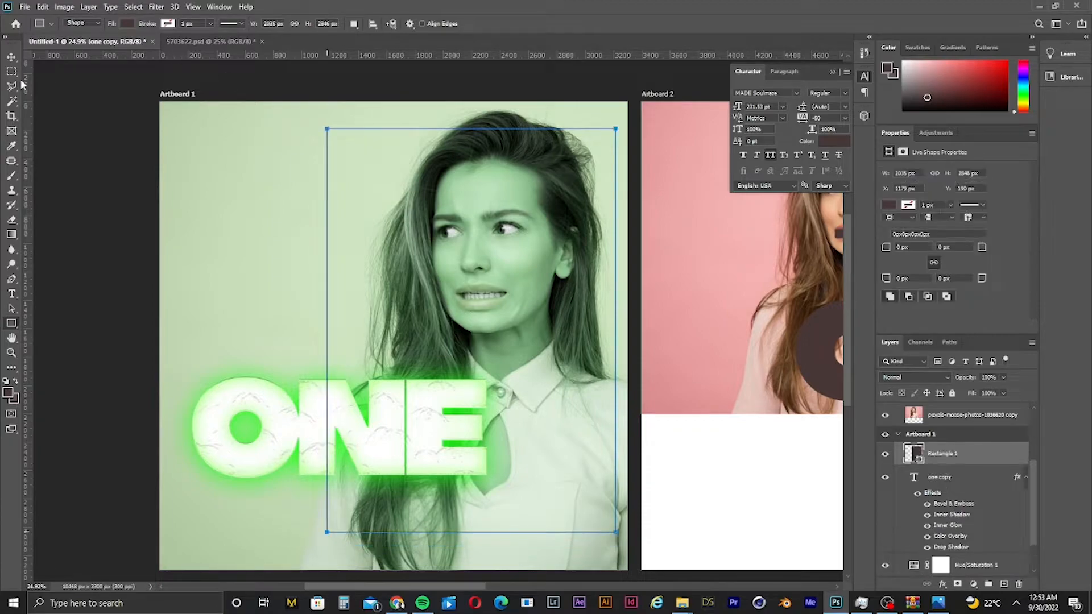
- Skew the rectangle by shifting its bottom edge left into a slanted parallelogram
key("v")
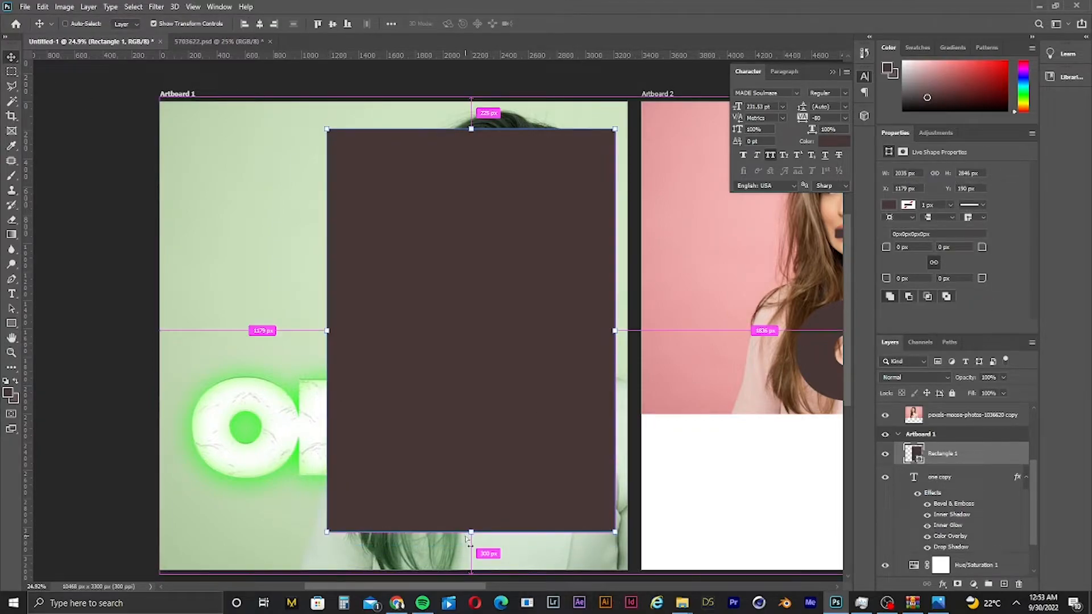
left_click_drag(478, 534, 420, 534)
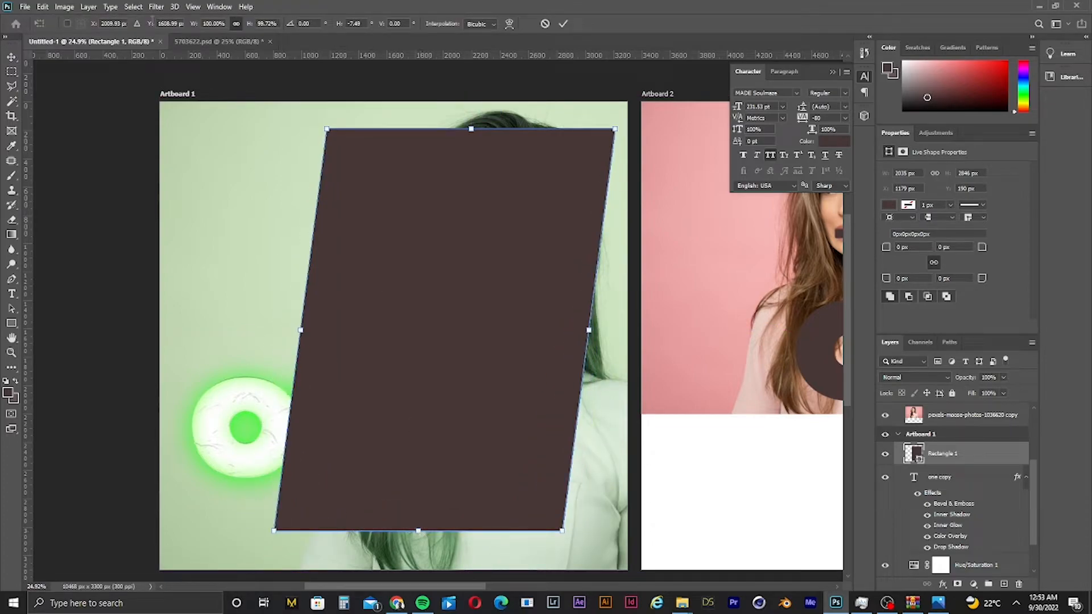
key("Return")
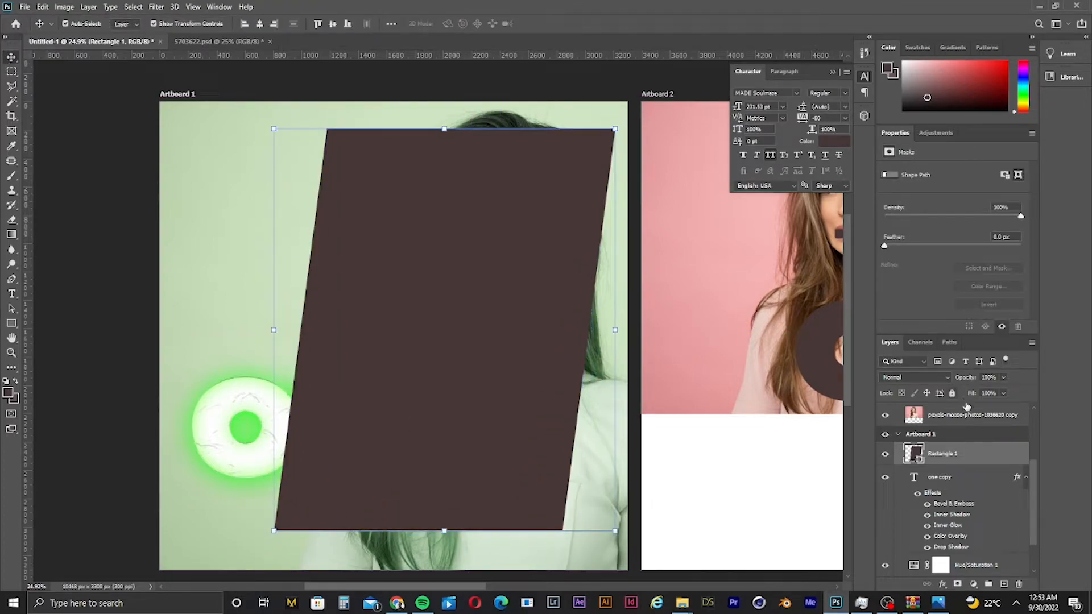
- Move the rectangle layer below the photo layer and clip the photo into the rectangle
left_click_drag(949, 456, 944, 554)
left_click(957, 526)
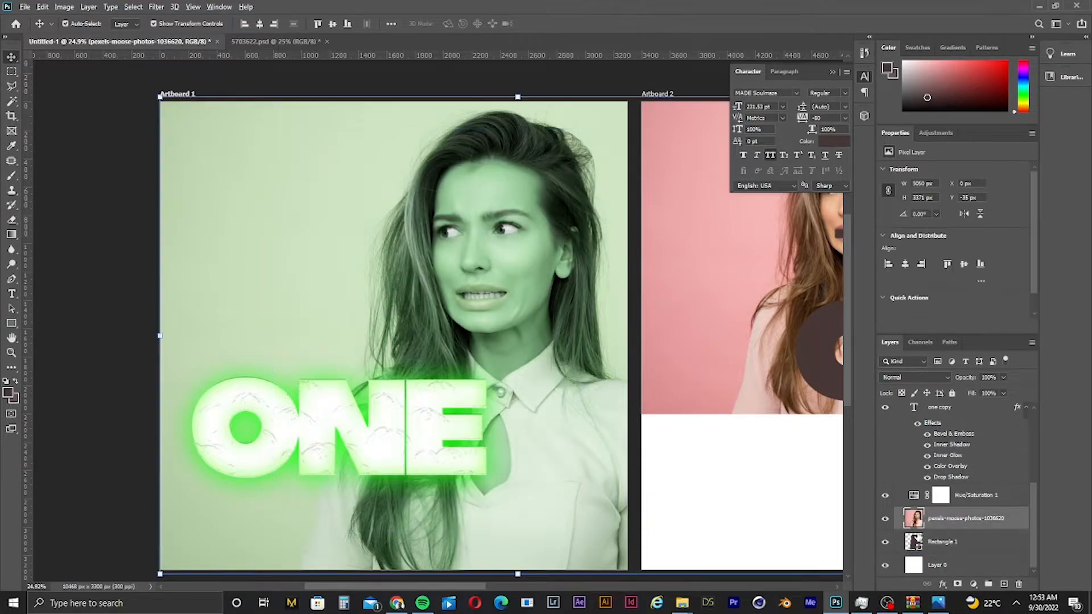
left_click(920, 530, "alt")
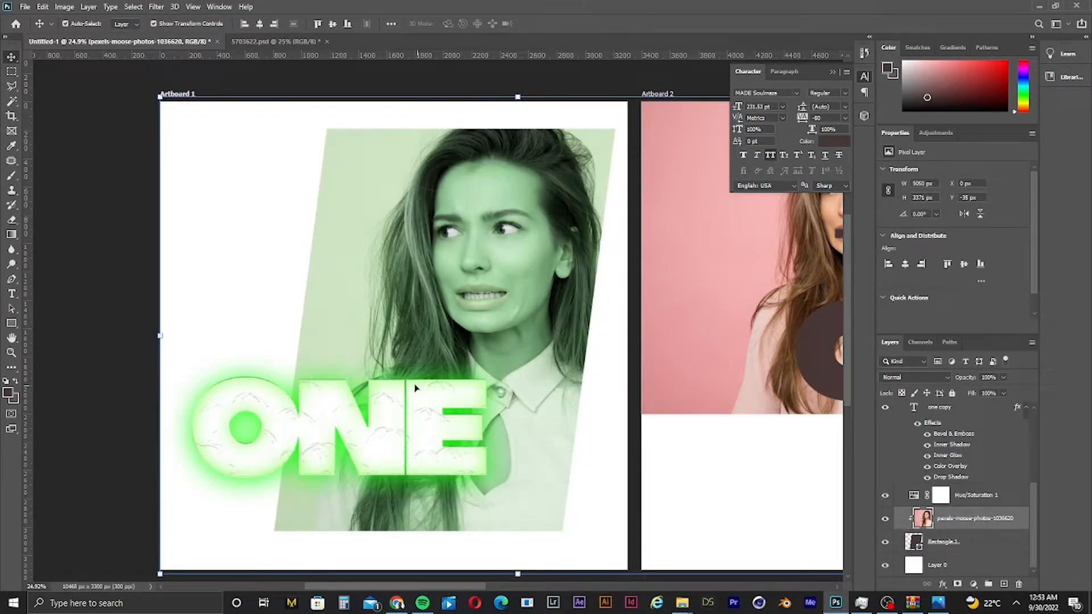
left_click(54, 262)
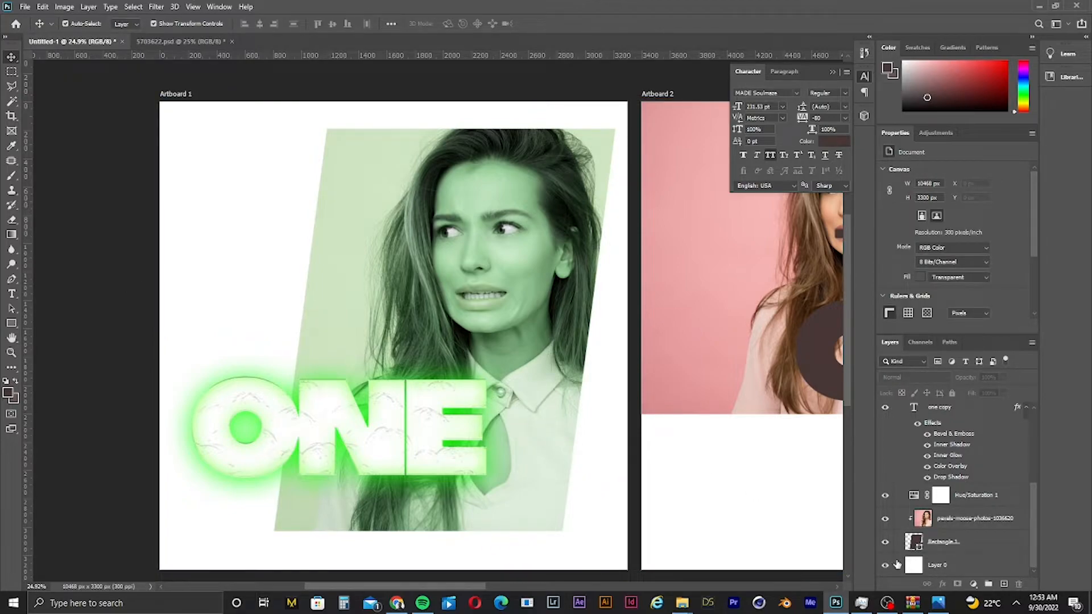
- Duplicate the photo layer and place the copy below the rectangle layer
left_click(936, 518)
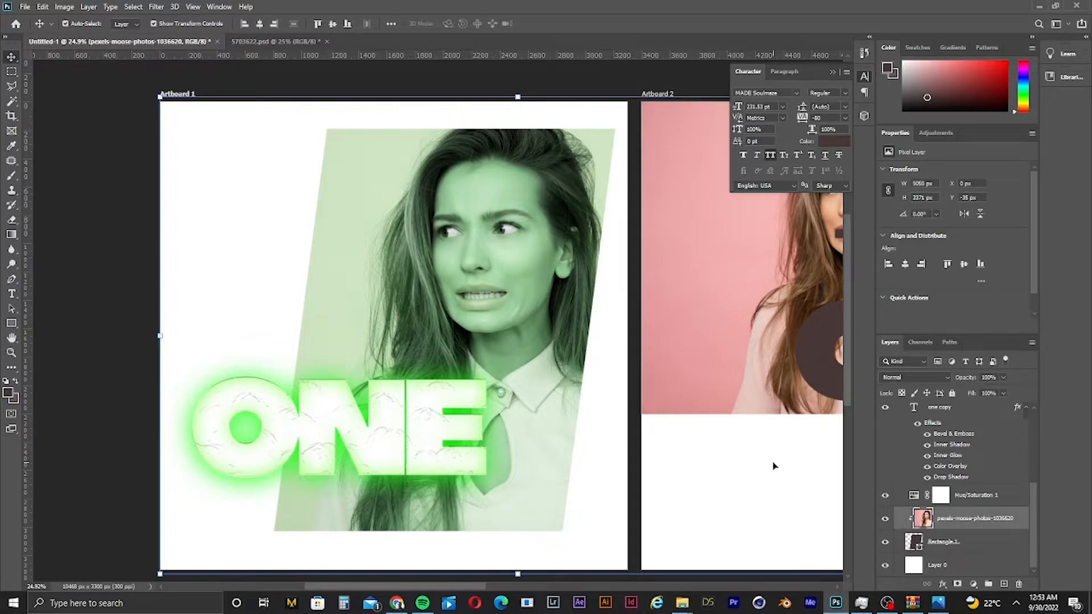
key("ctrl+j")
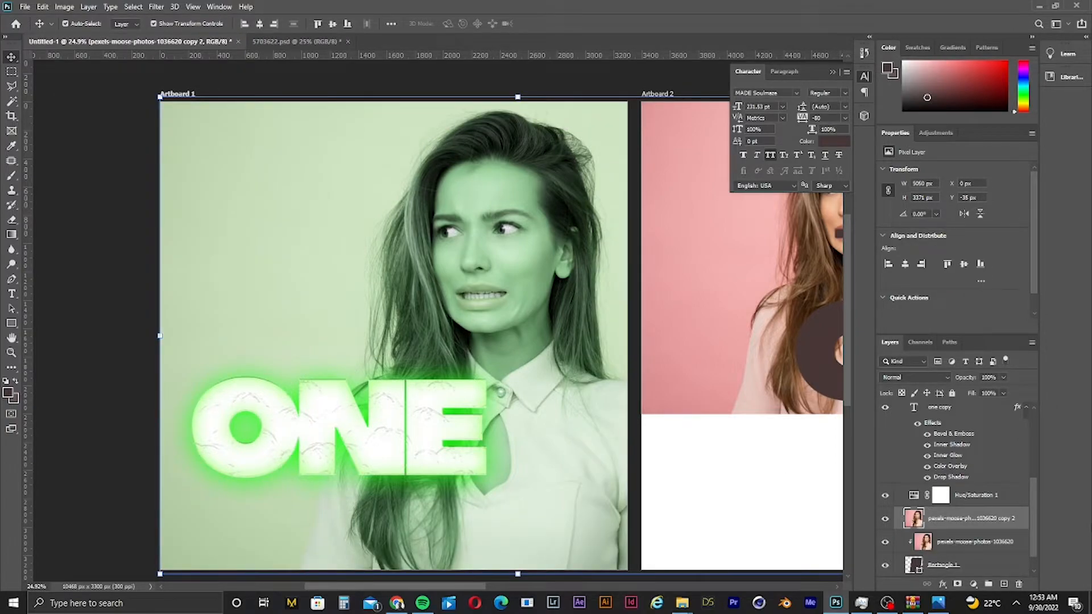
mouse_move(931, 523)
left_mouse_down()
mouse_move(936, 569)
mouse_move(914, 526)
left_mouse_up()
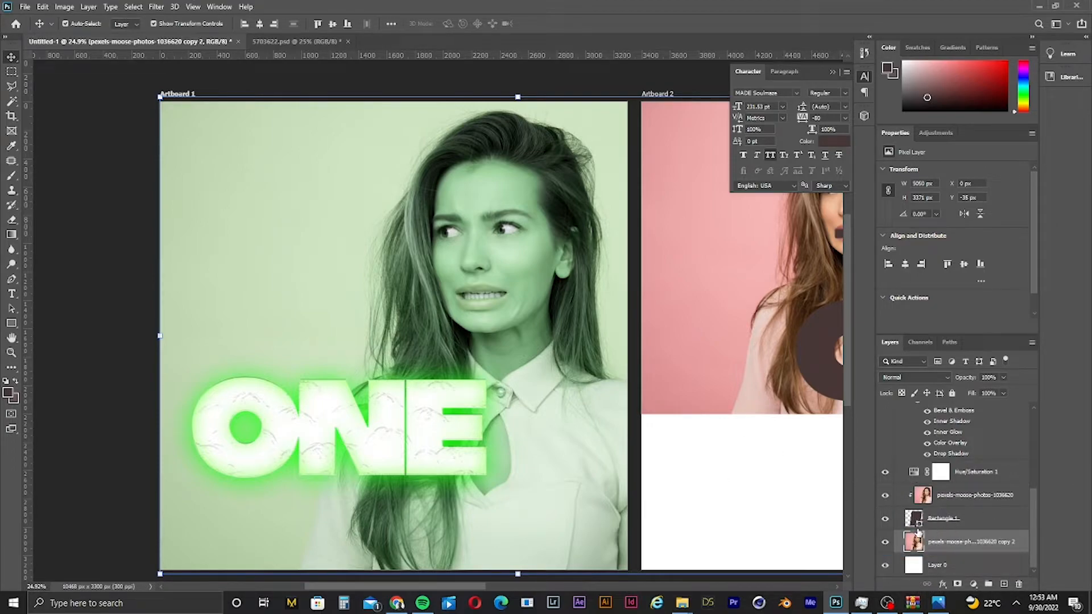
- Enlarge the photo copy to about 125% and shift it left behind the slanted rectangle
left_click(924, 525)
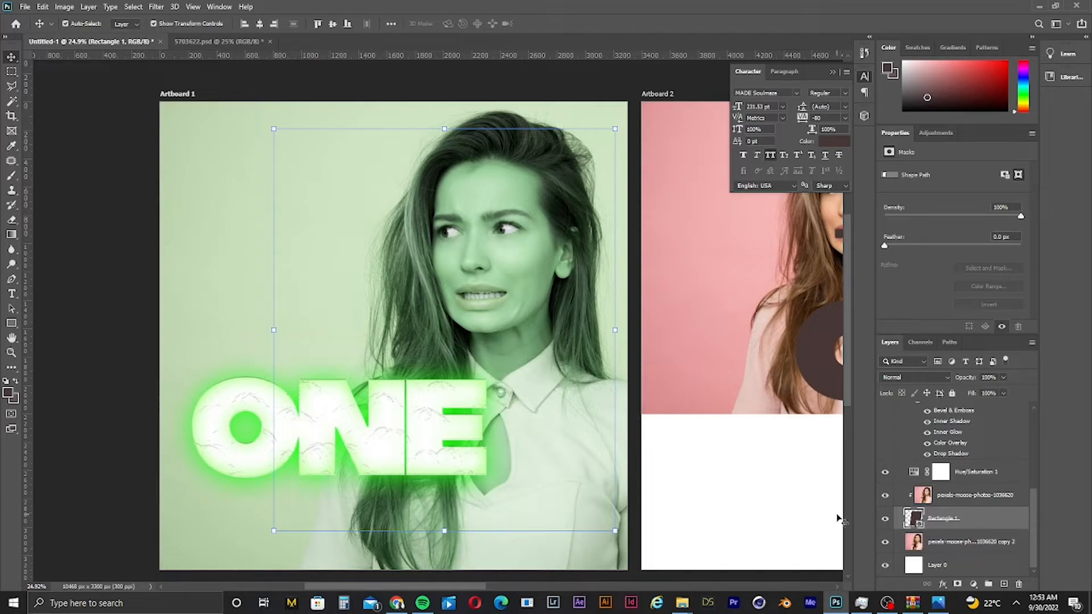
left_click(930, 547)
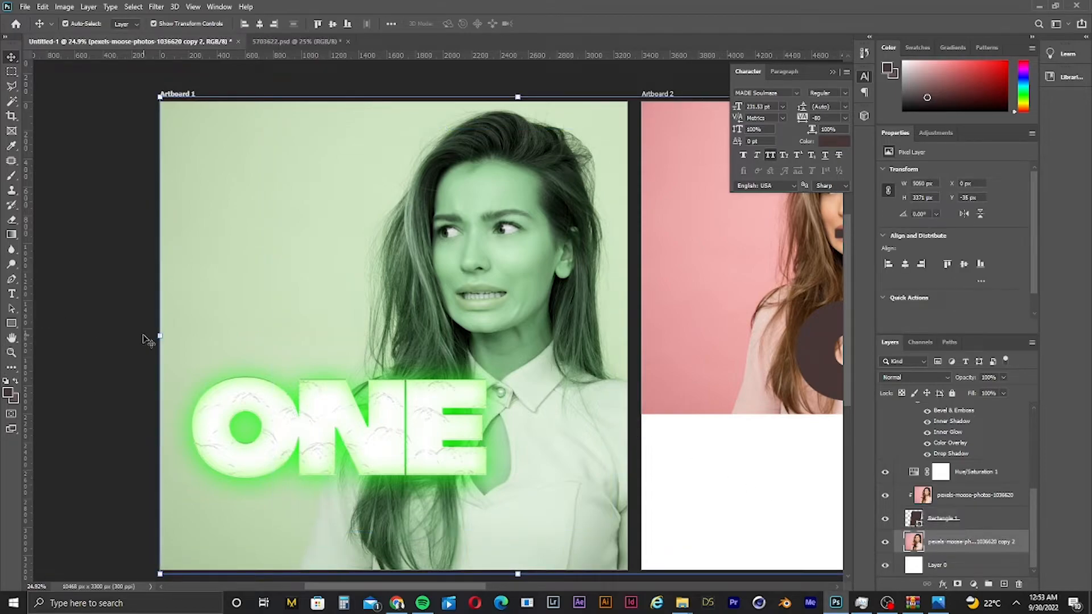
left_click_drag(155, 337, 79, 396)
left_click_drag(373, 292, 215, 288)
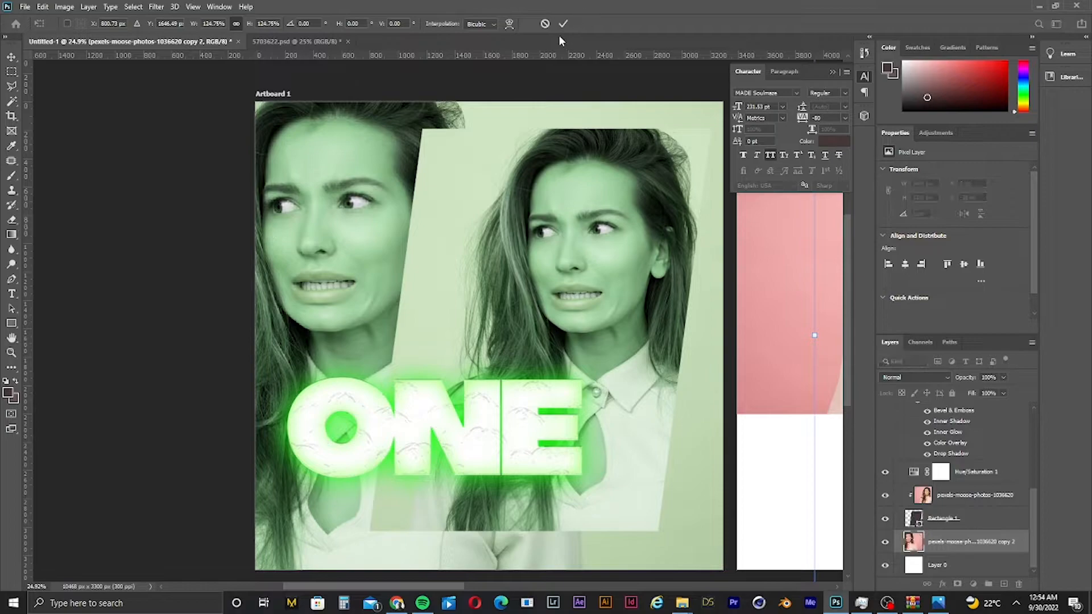
left_click(563, 24)
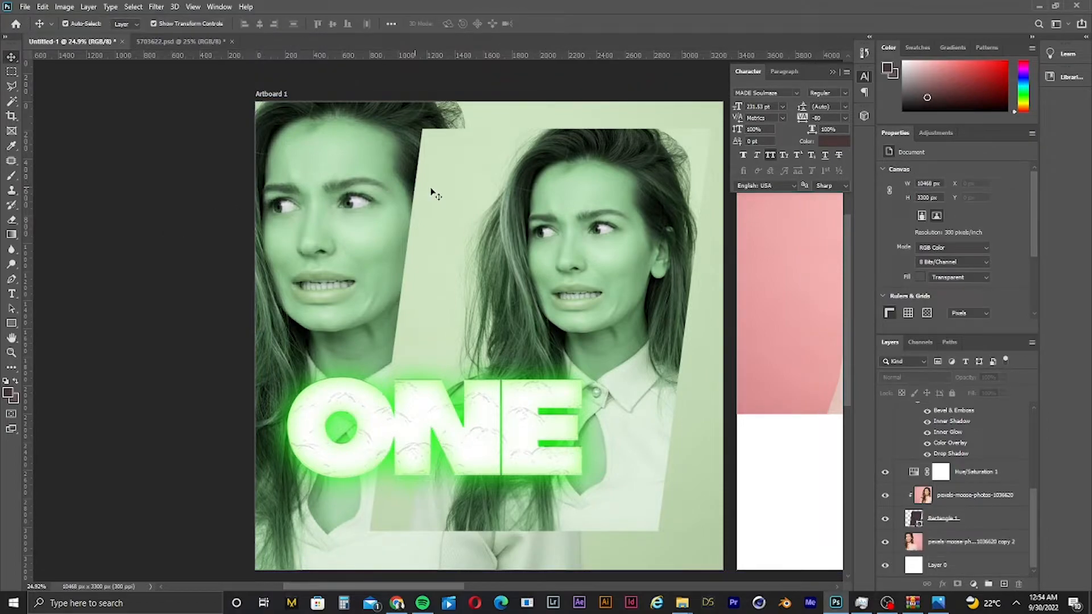
- Open the rectangle layer's layer style and enable Color Overlay
left_click(975, 495)
left_click(997, 521)
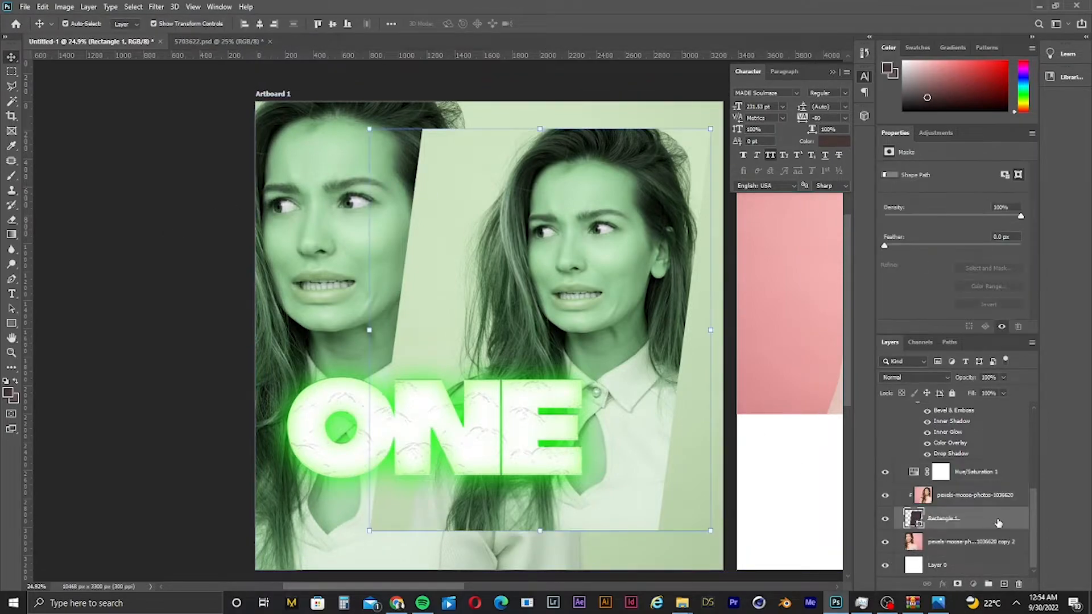
double_click(994, 521)
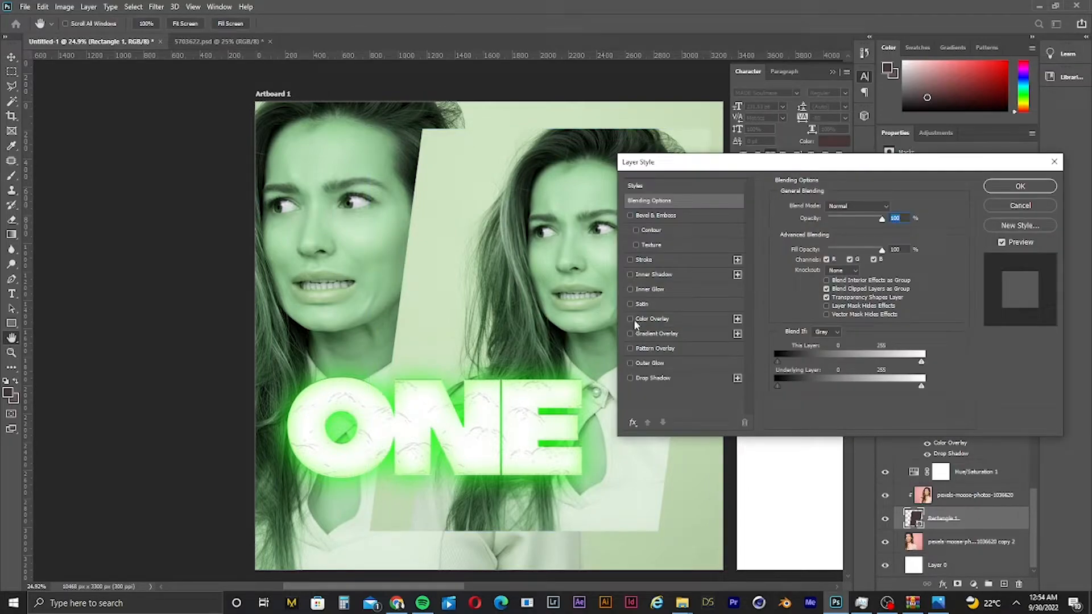
left_click(630, 319)
left_click(629, 317)
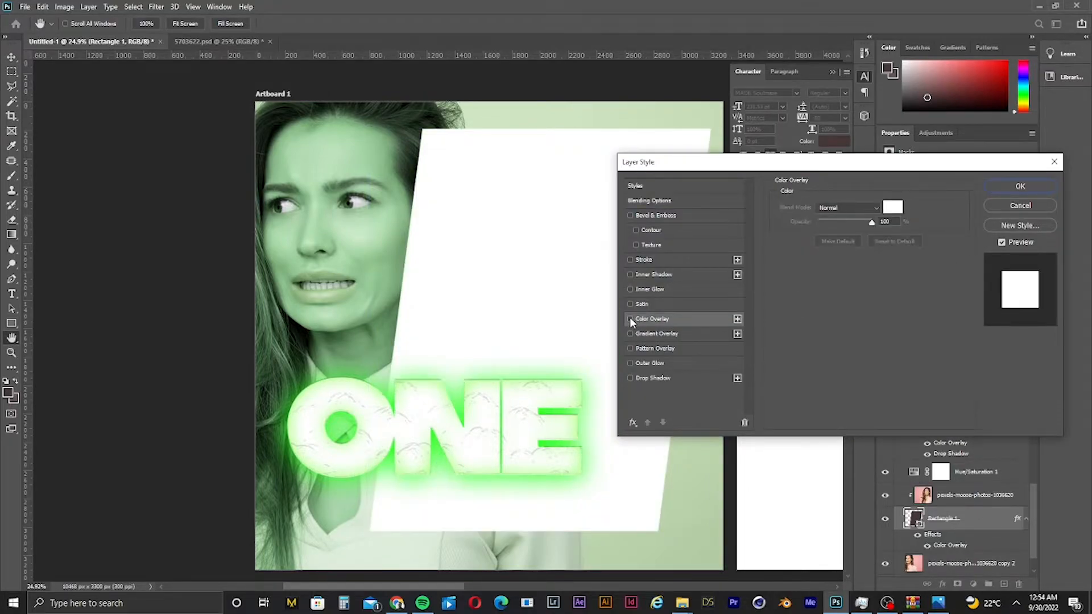
- Enable Outer Glow on the rectangle, set its glow colour to the title's green sampled from the canvas, and its blend mode to Normal
left_click(630, 364)
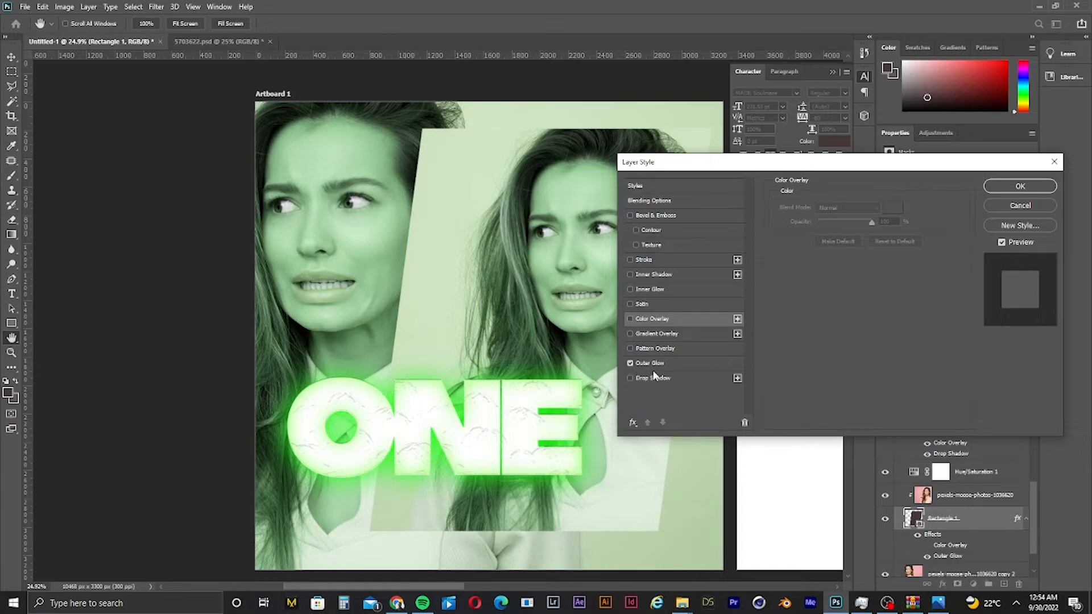
left_click(680, 364)
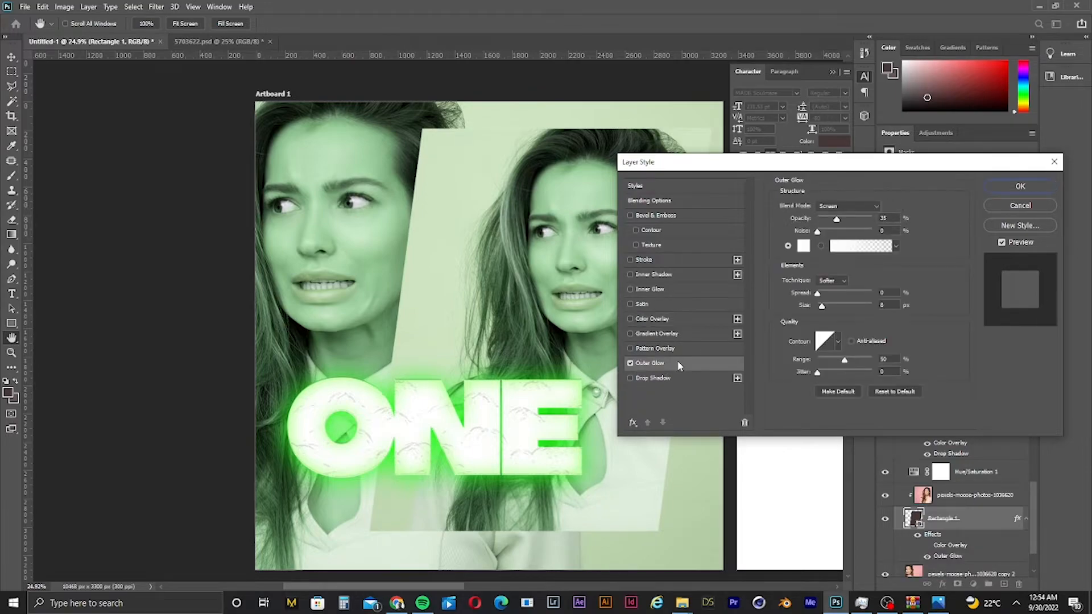
left_click(803, 247)
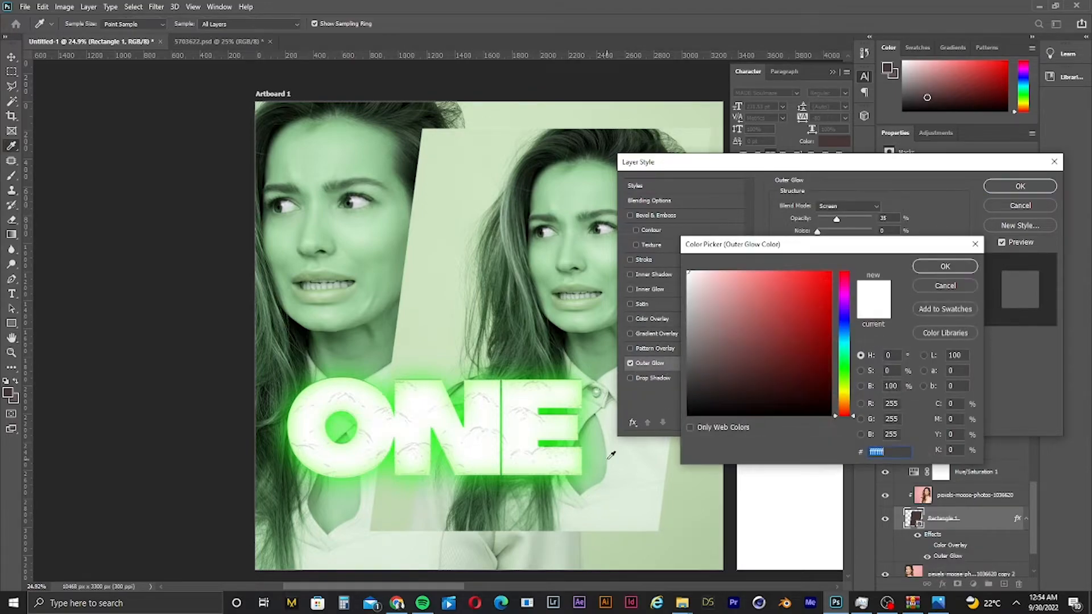
left_click(579, 473)
left_click_drag(824, 287, 898, 229)
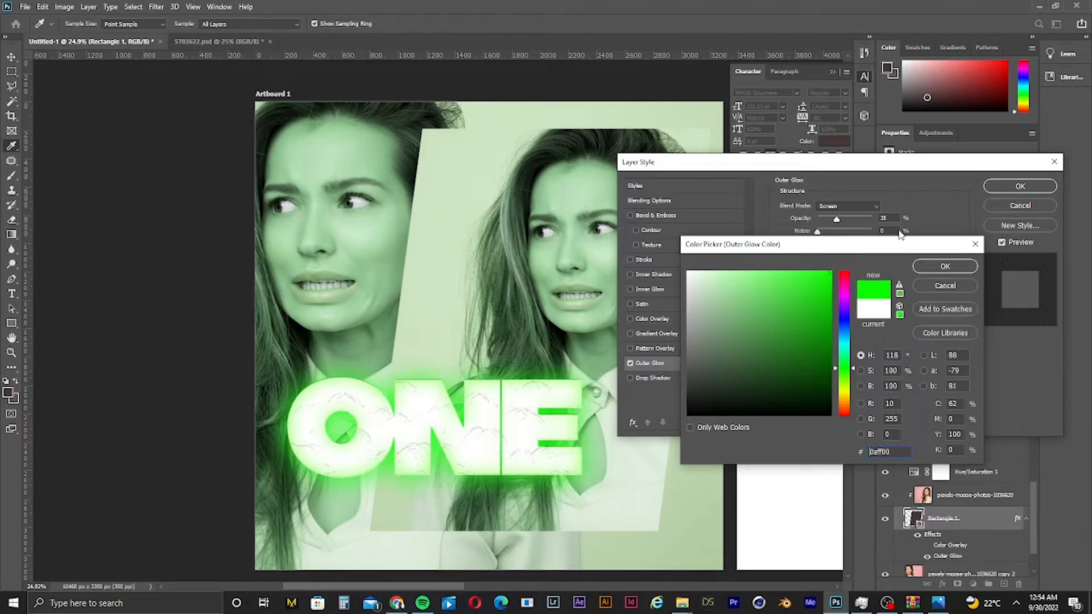
left_click(922, 268)
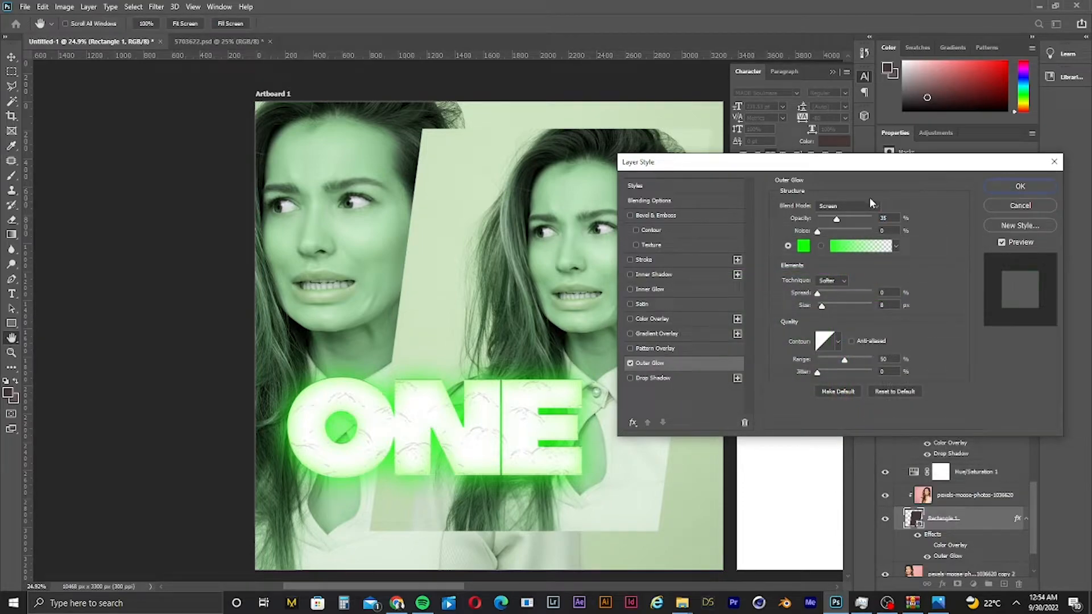
left_click(872, 205)
left_click(839, 215)
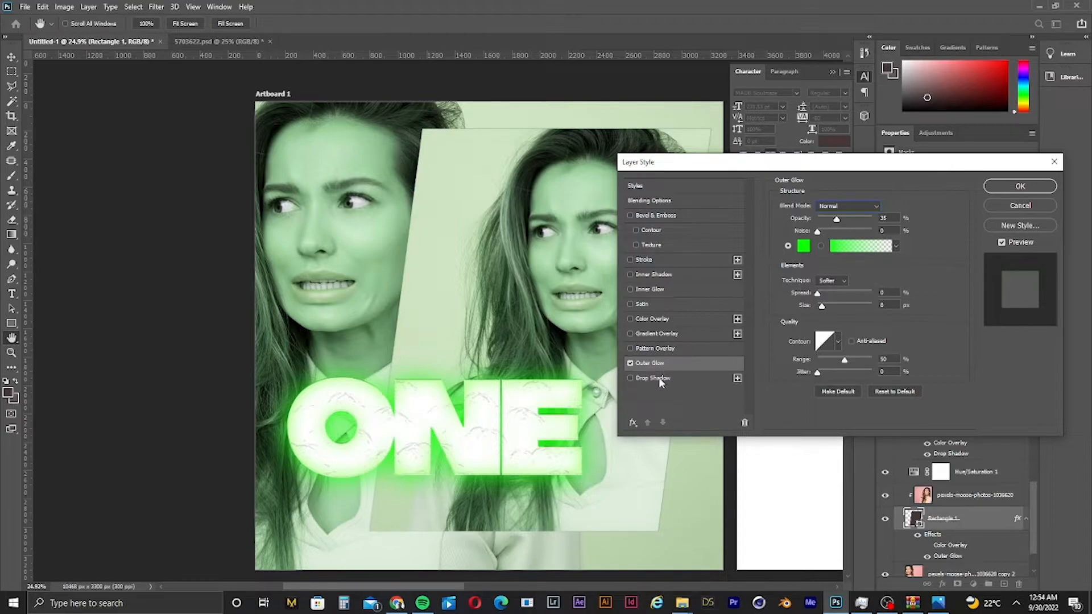
left_click(677, 379)
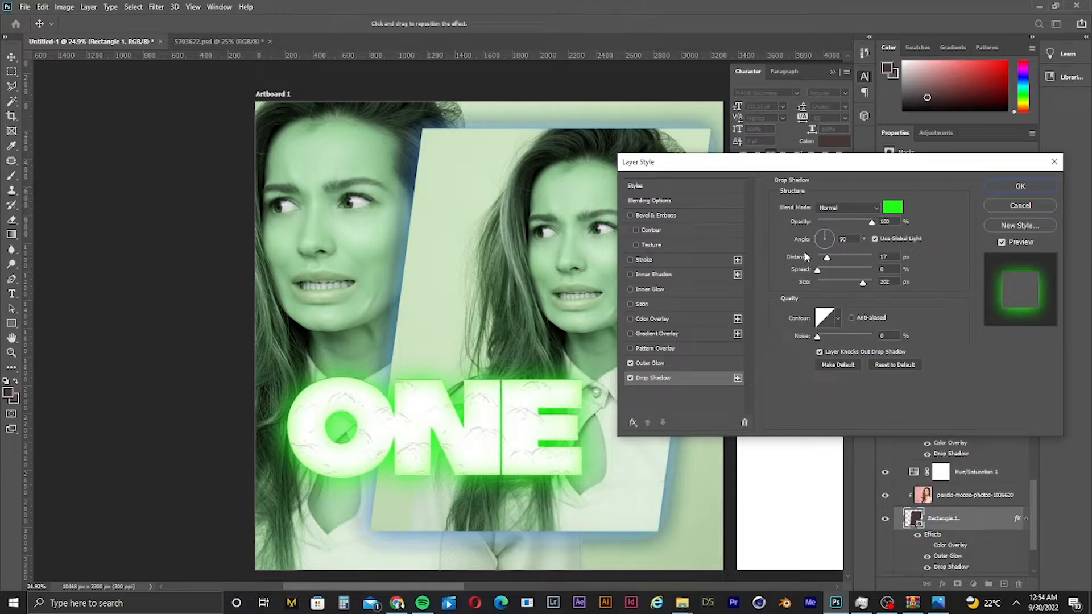
left_click(631, 378)
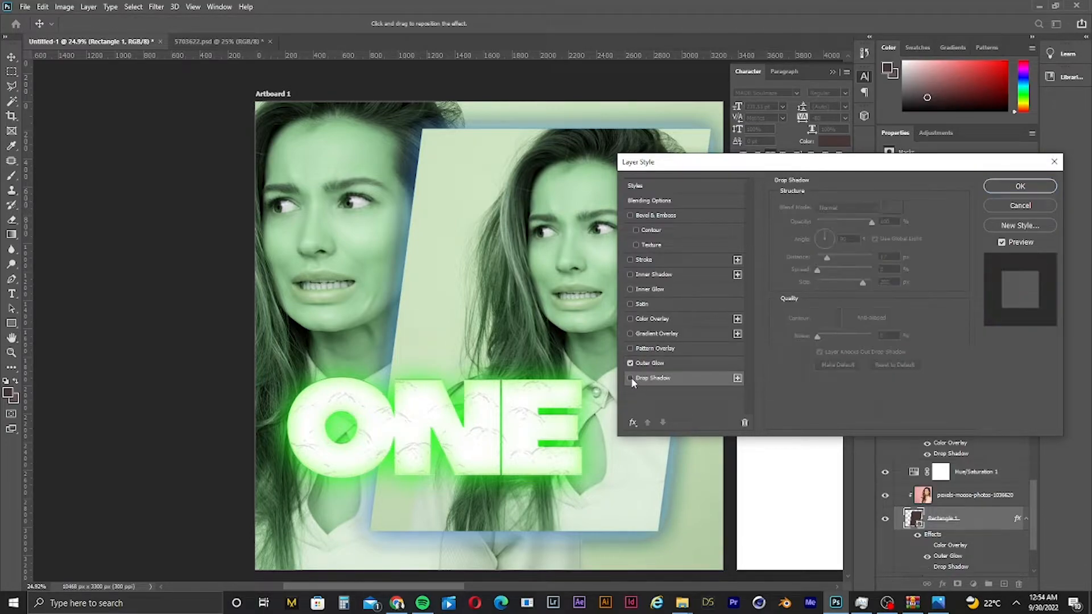
left_click(632, 378)
left_click(860, 209)
left_click(828, 218)
left_click(653, 363)
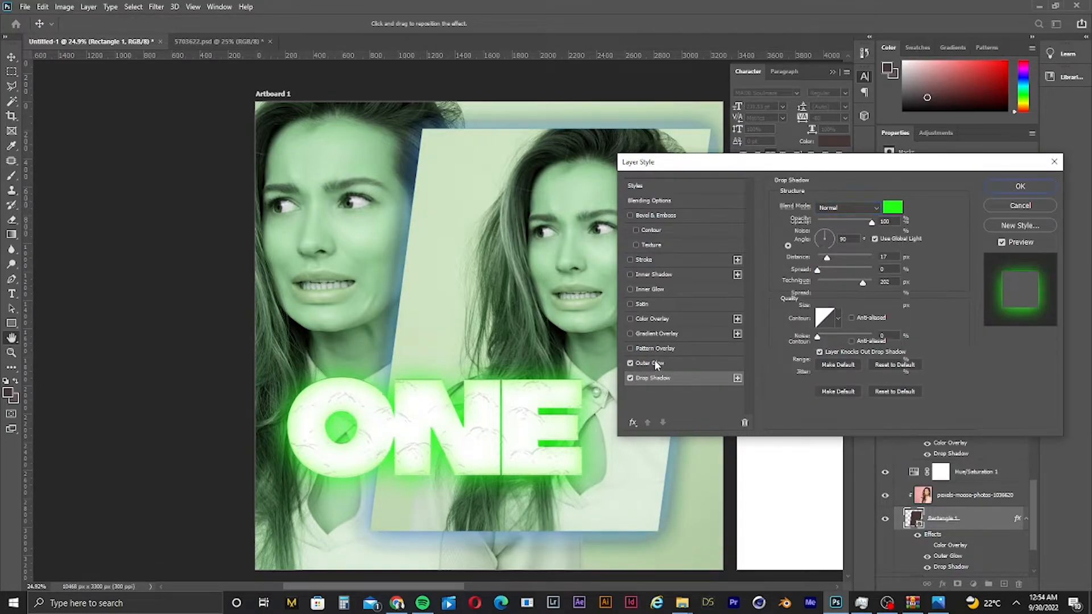
left_click(631, 364)
left_click(631, 364)
left_click(653, 378)
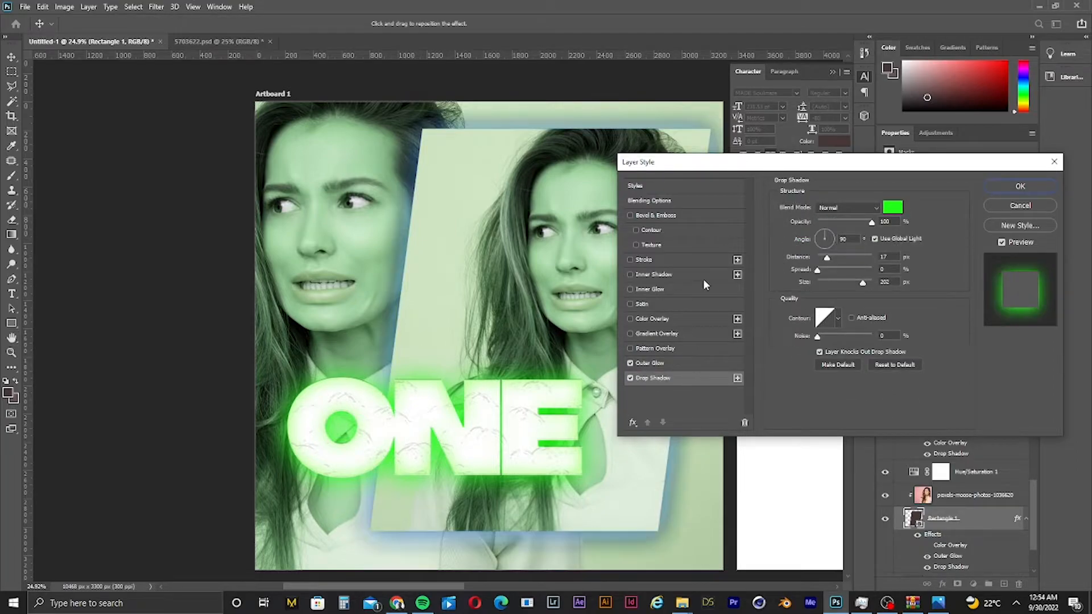
left_click(630, 378)
left_click(630, 318)
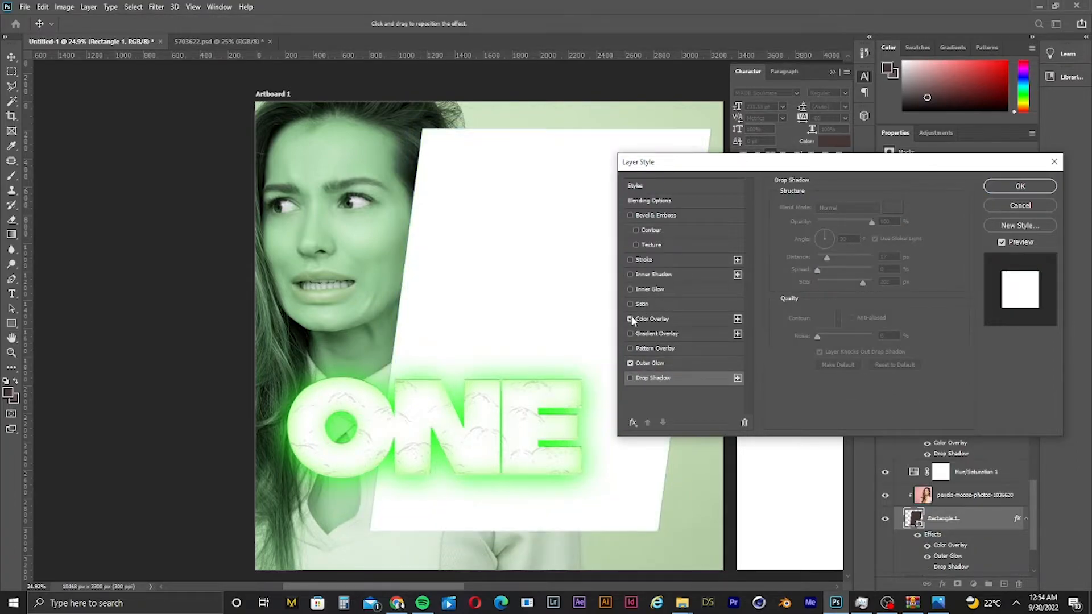
left_click(630, 318)
- Add a black Normal-mode Inner Shadow of about 172 px size plus an Inner Glow to the rectangle, and apply the style
left_click(630, 274)
left_click(654, 274)
left_click(847, 208)
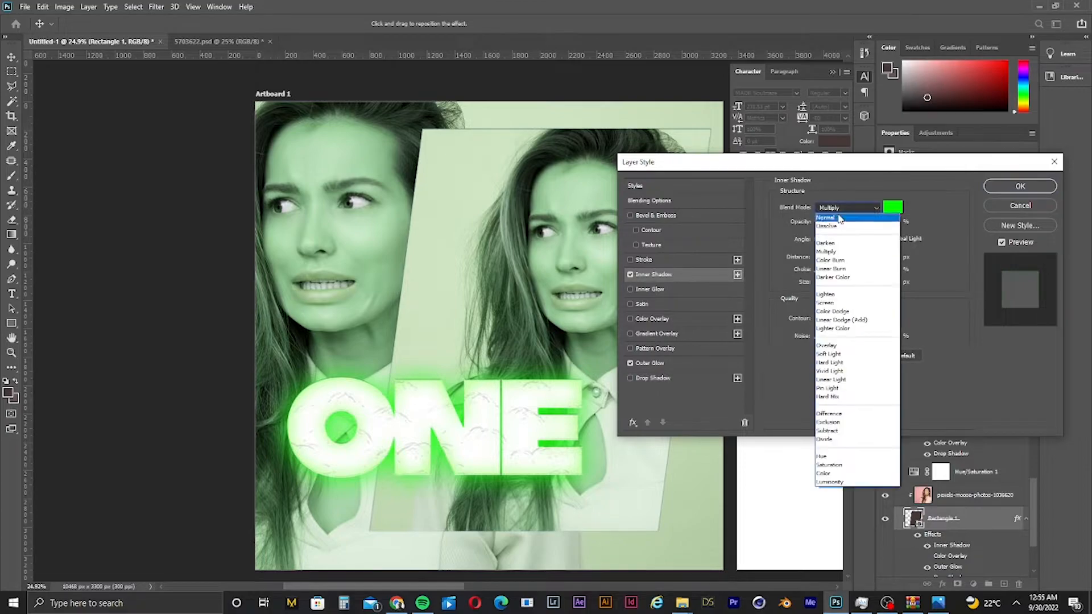
left_click(836, 219)
left_click(856, 283)
left_click(630, 289)
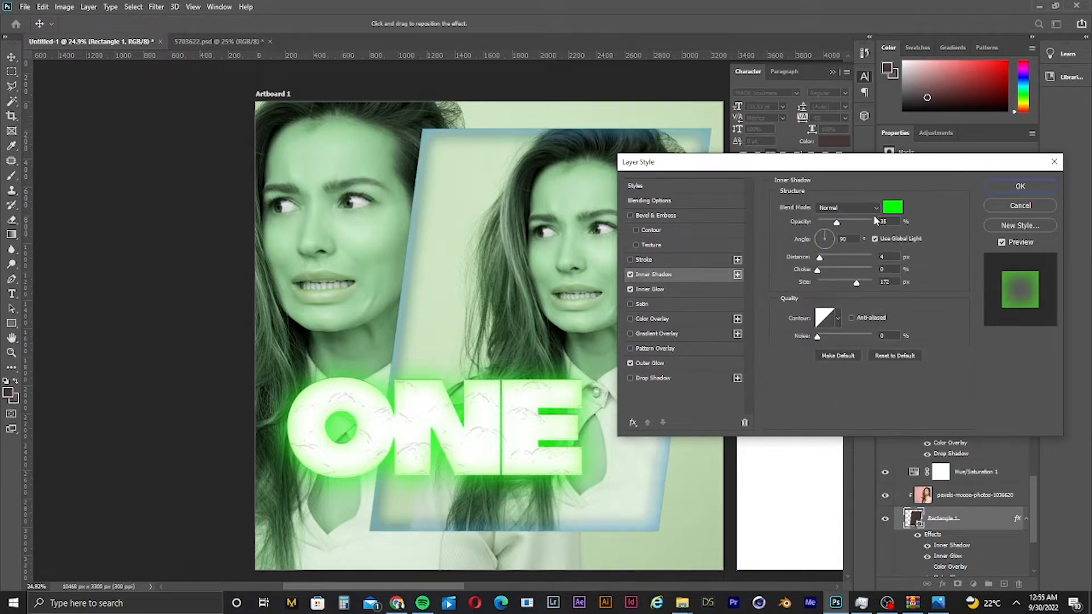
left_click(894, 210)
left_click_drag(810, 364, 829, 450)
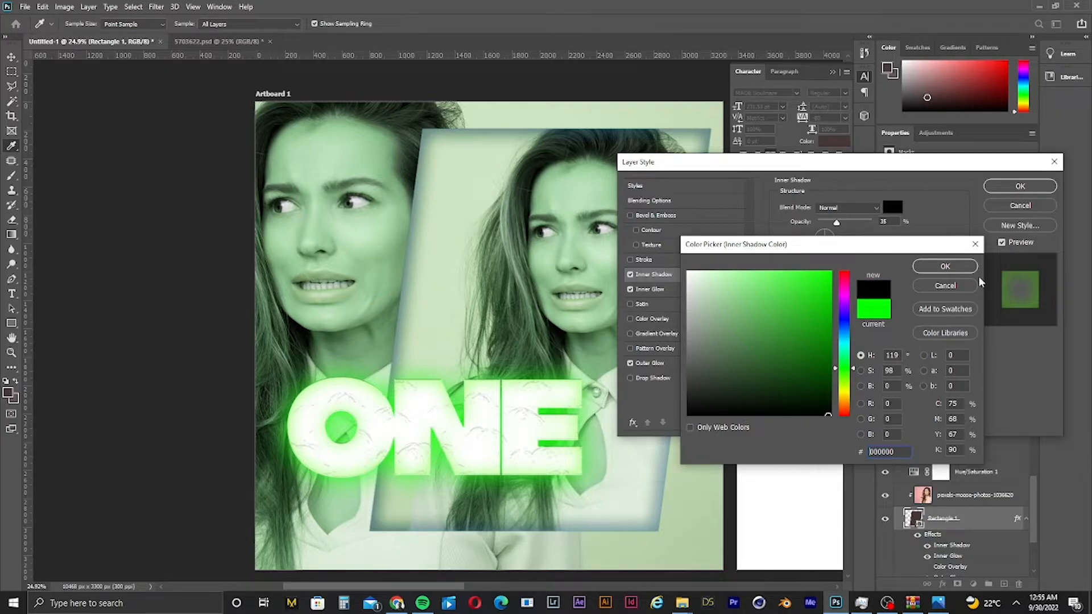
left_click(963, 263)
left_click(1020, 186)
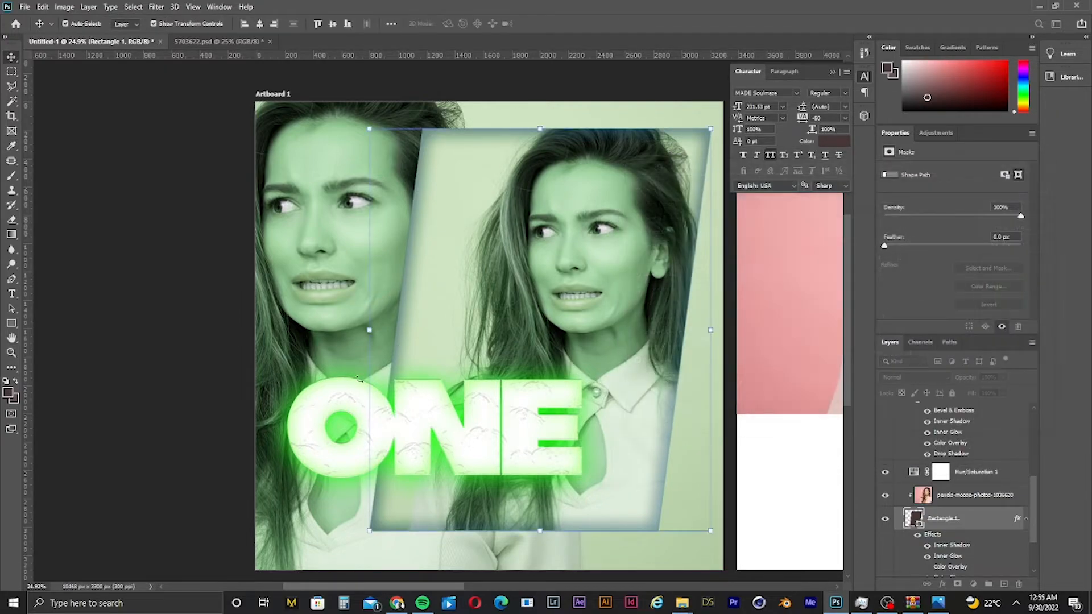
- Shift the hue of the enlarged background photo copy to +180 with Hue/Saturation
left_click(141, 484)
key("ctrl+0")
key("ctrl+1")
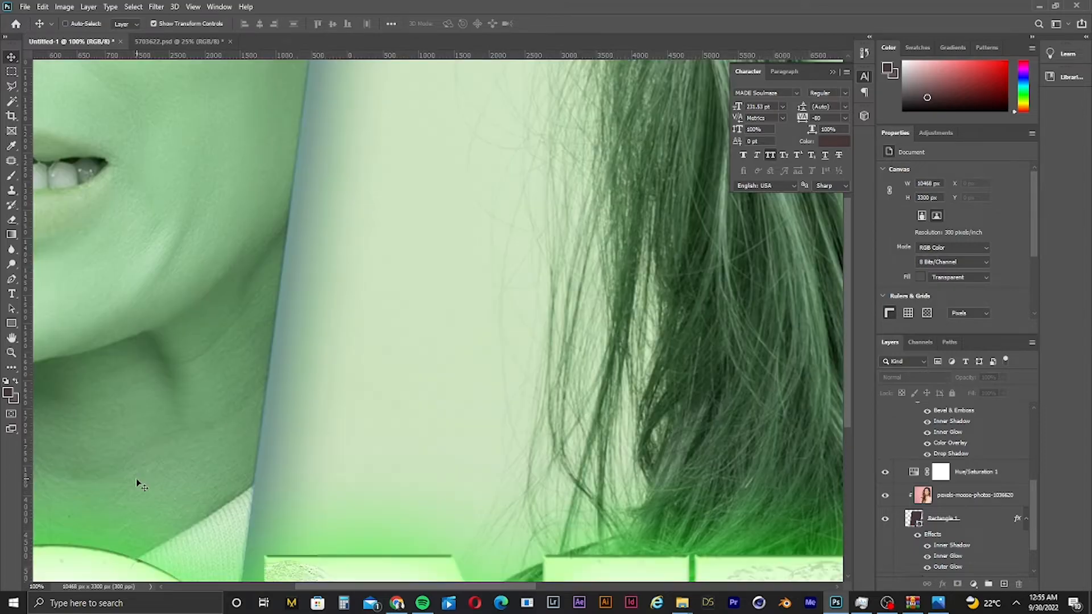
key("ctrl+0")
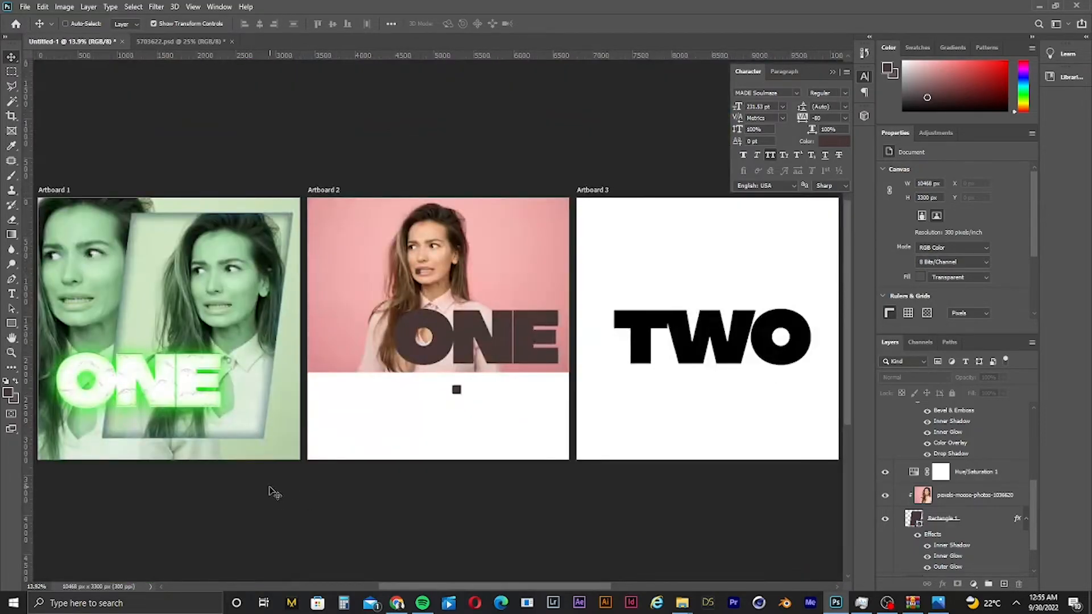
key("ctrl+minus")
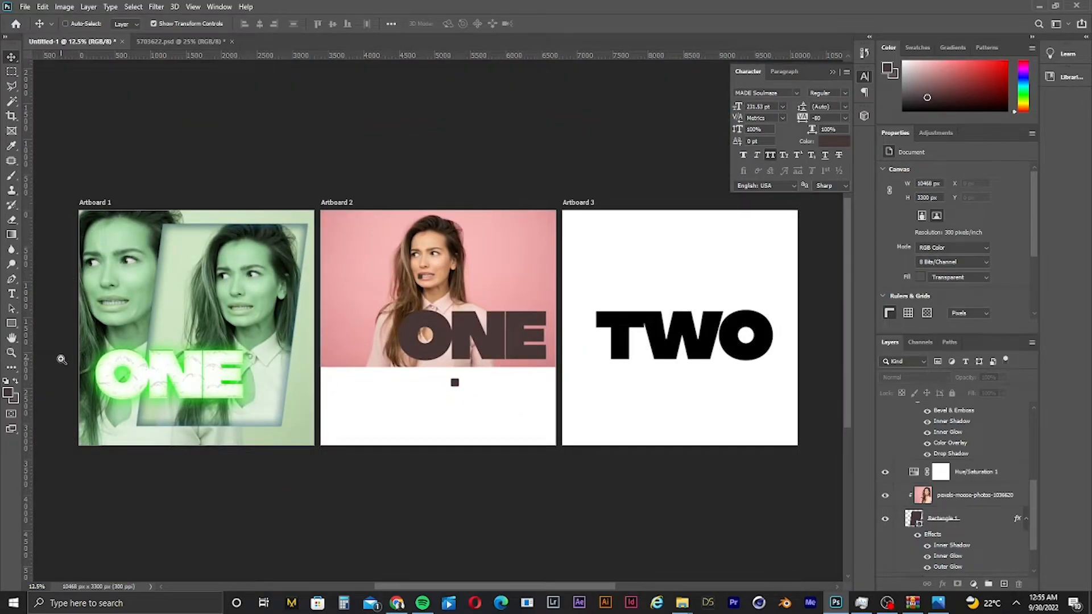
left_click_drag(61, 359, 91, 365)
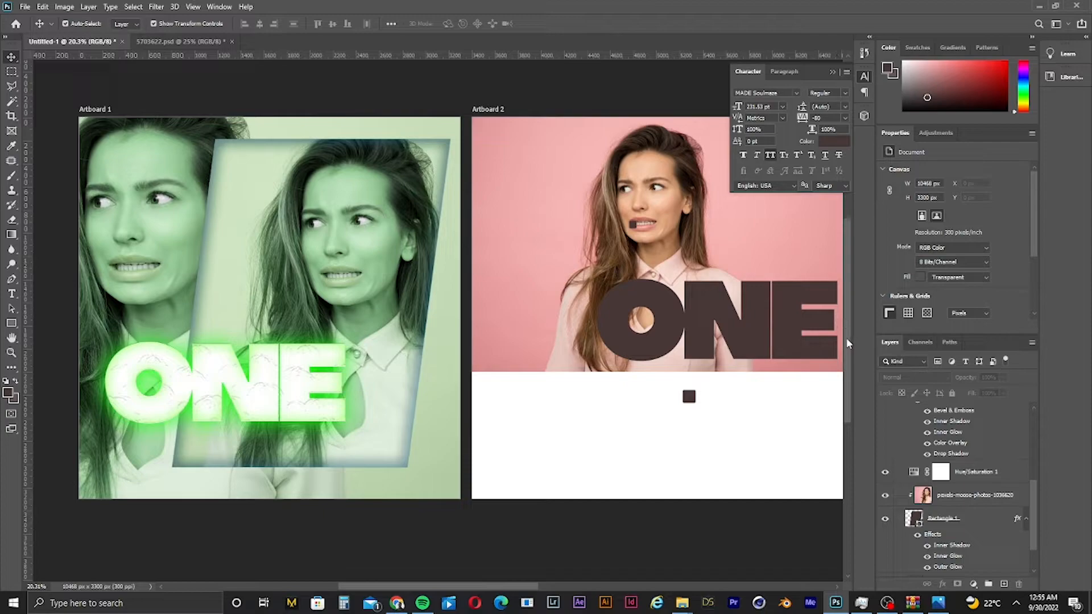
mouse_move(846, 338)
left_mouse_down()
mouse_move(846, 302)
mouse_move(846, 333)
left_mouse_up()
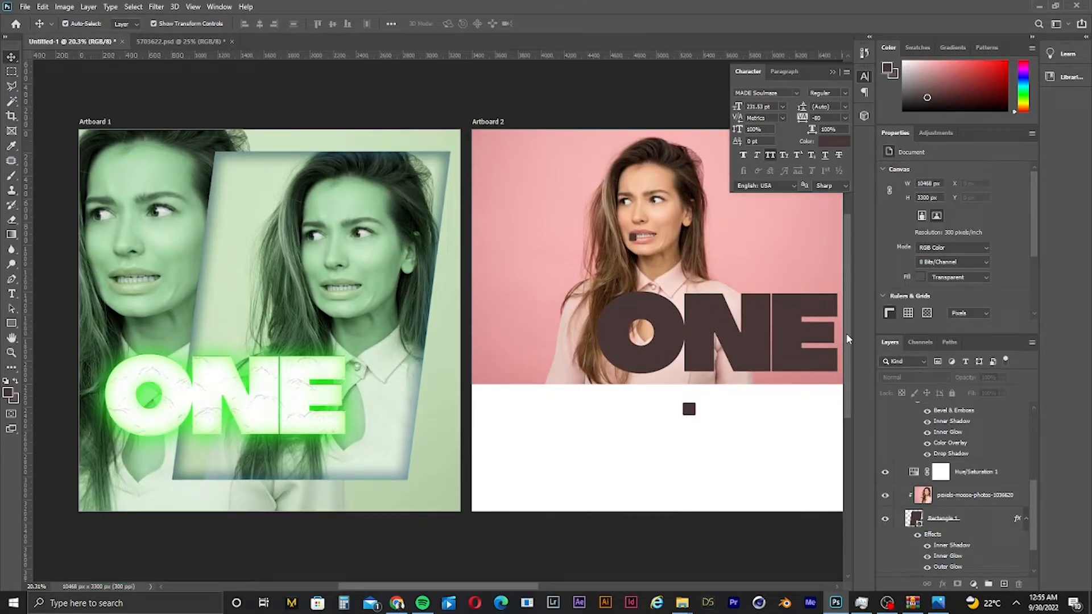
left_click(143, 230)
key("ctrl+u")
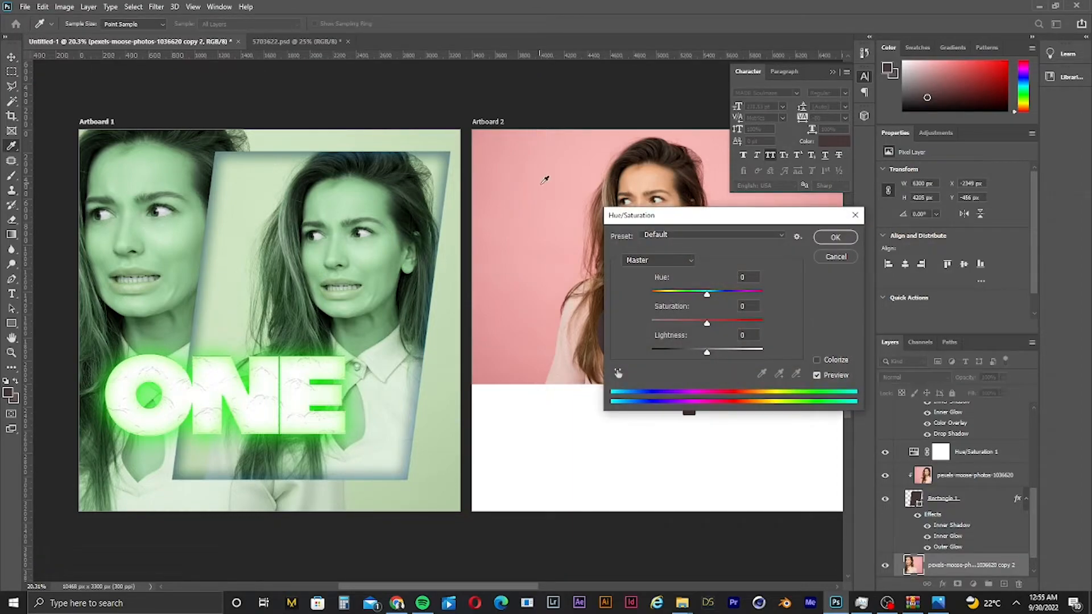
left_click_drag(706, 294, 766, 322)
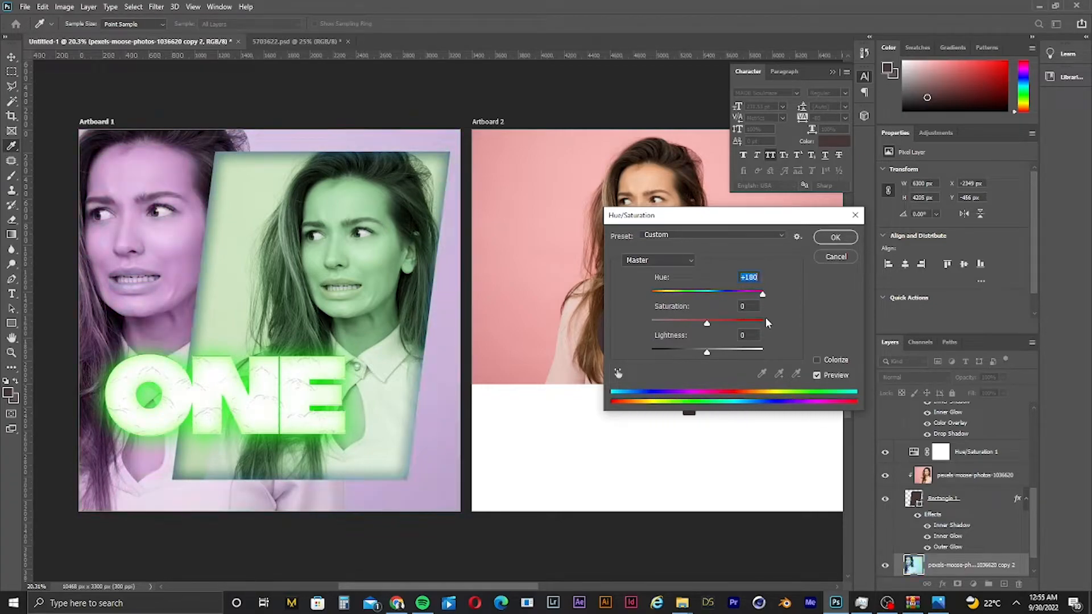
left_click(835, 237)
left_click(586, 118)
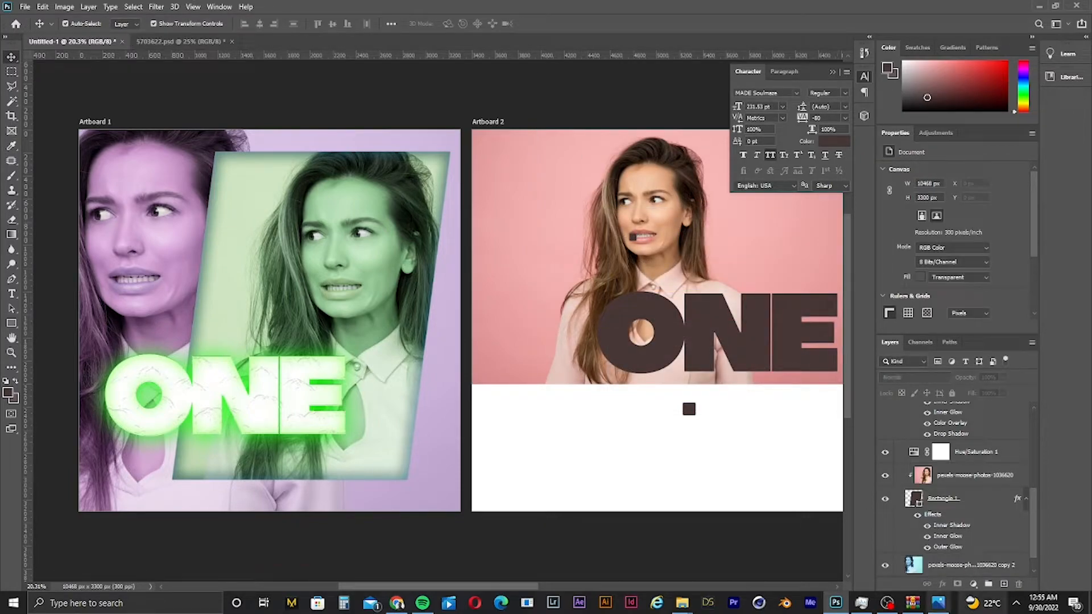
left_click(888, 601)
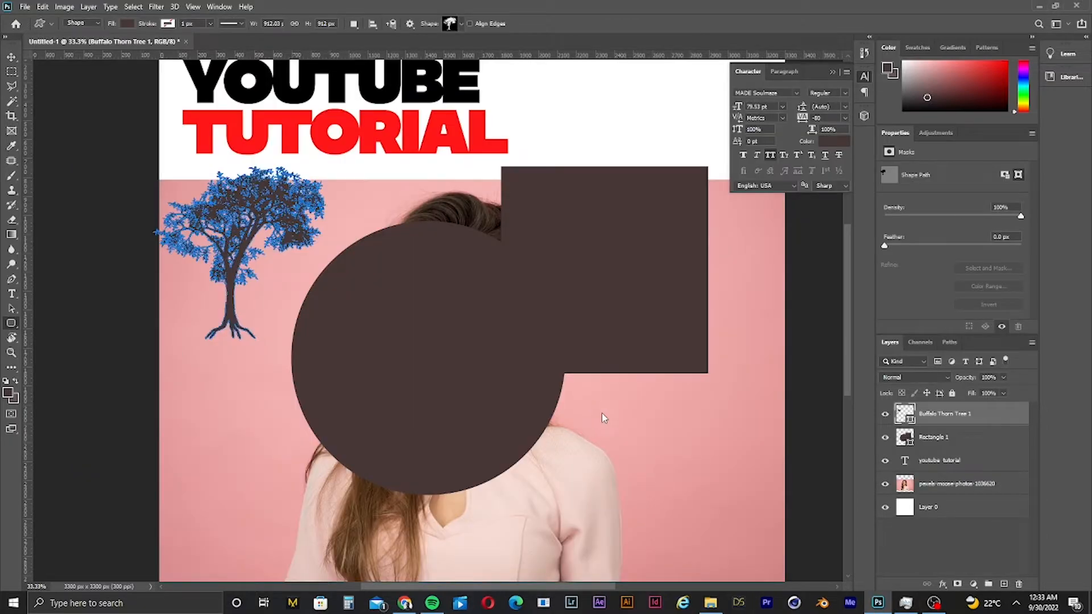
left_click_drag(600, 427, 716, 545)
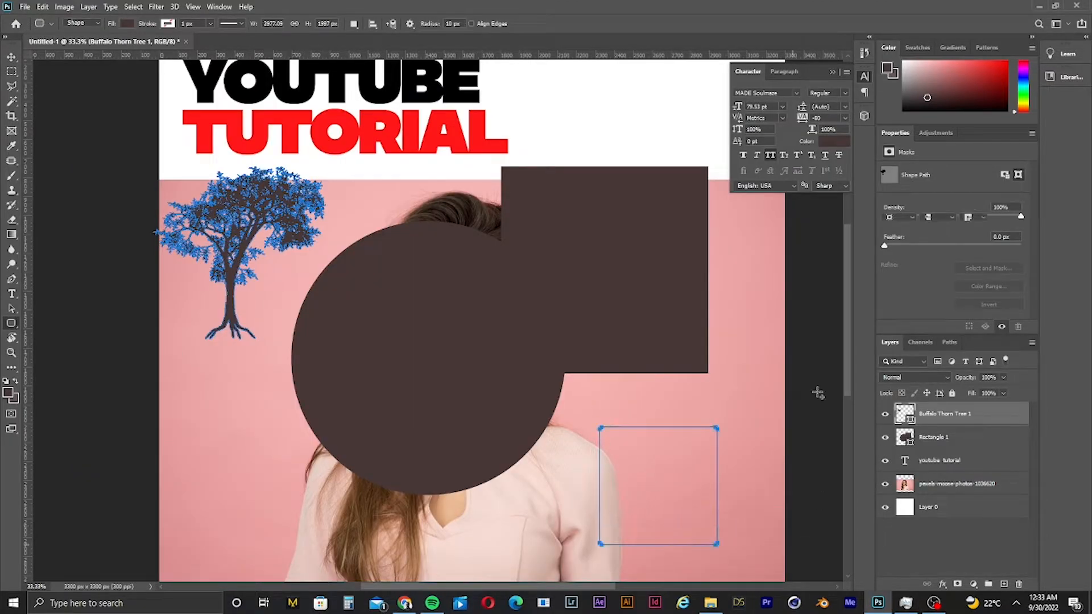
- Delete the tree, shape and YOUTUBE TUTORIAL title layers, leaving only the photo and background layer
left_click(11, 57)
key("ctrl+BackSpace")
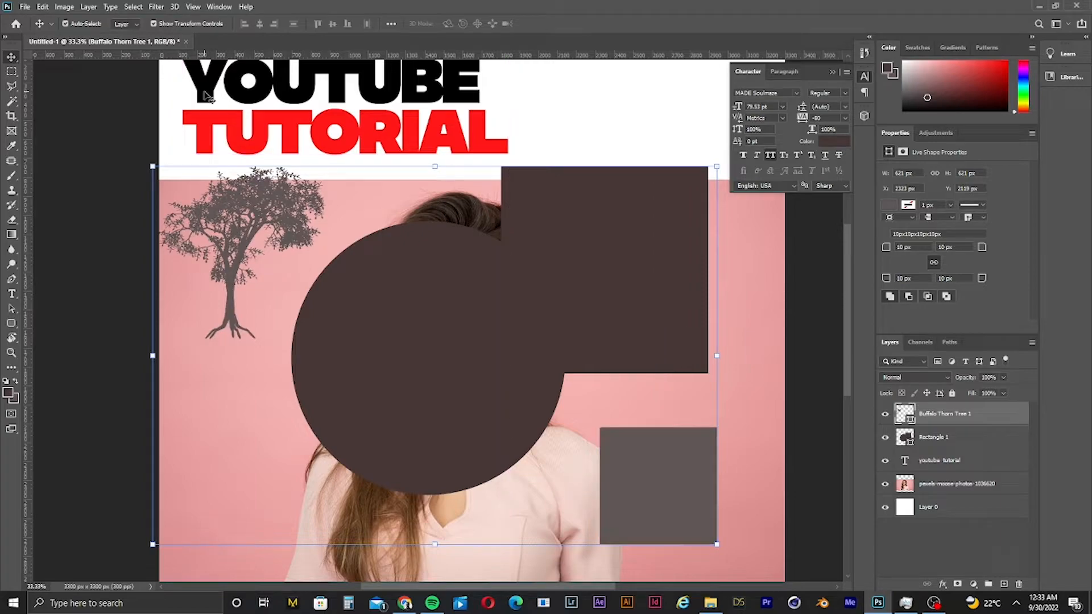
key("ctrl")
key("ctrl+0")
left_click(209, 100)
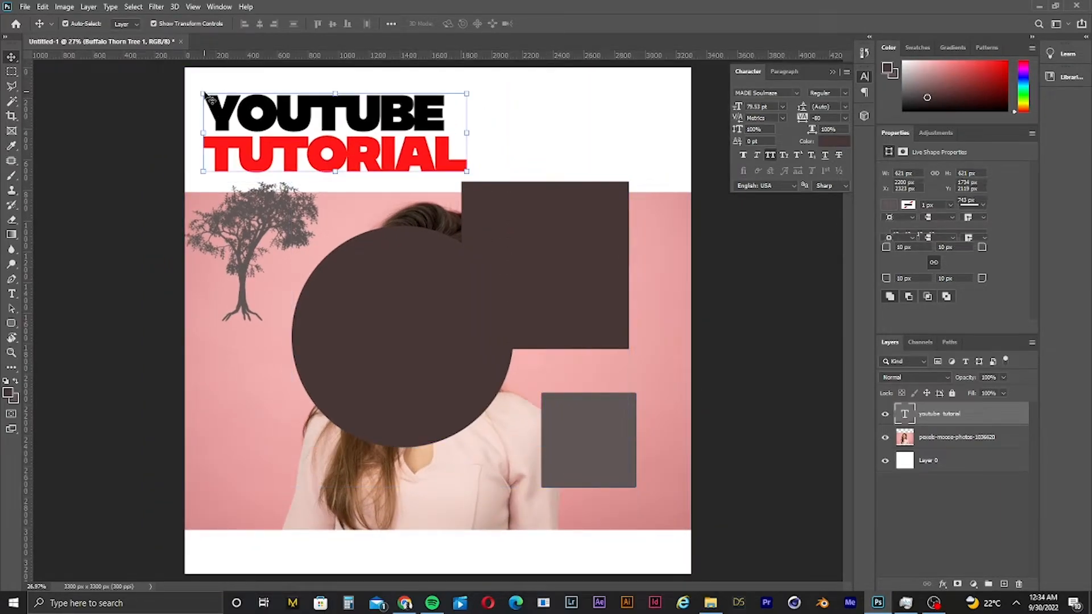
key("Delete")
key("ctrl+z")
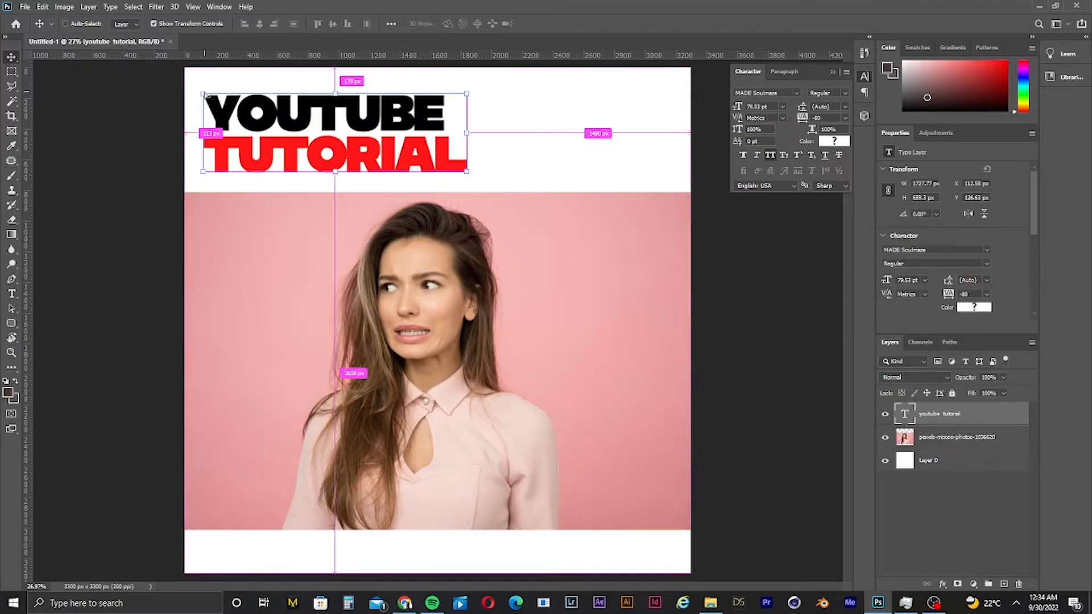
key("Delete")
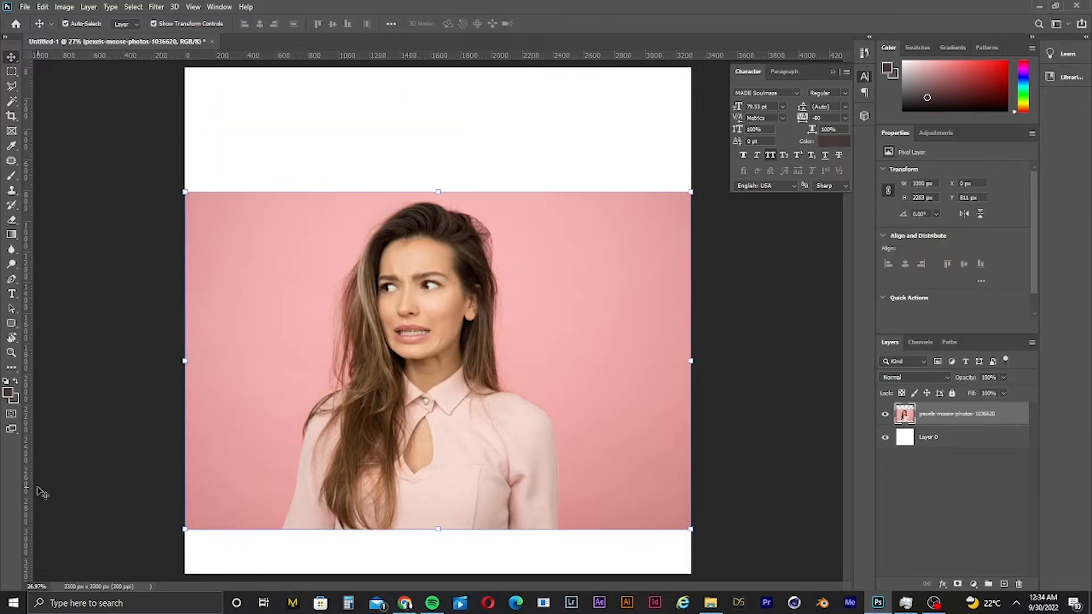
left_click(92, 383)
left_click(301, 310)
left_click(116, 267)
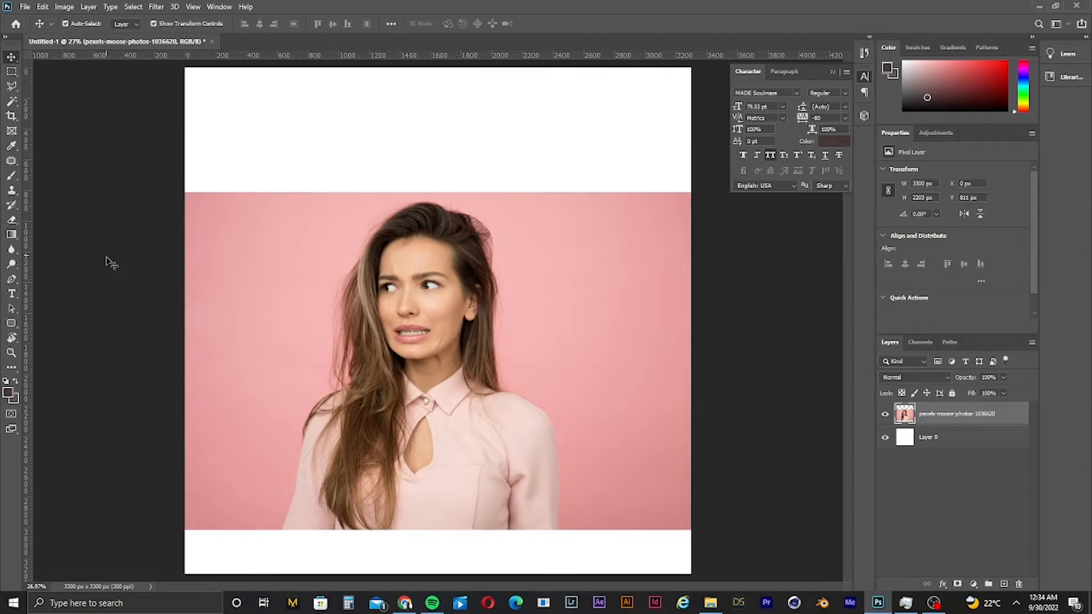
left_click(5, 355)
left_click_drag(441, 284, 496, 418)
key("ctrl+0")
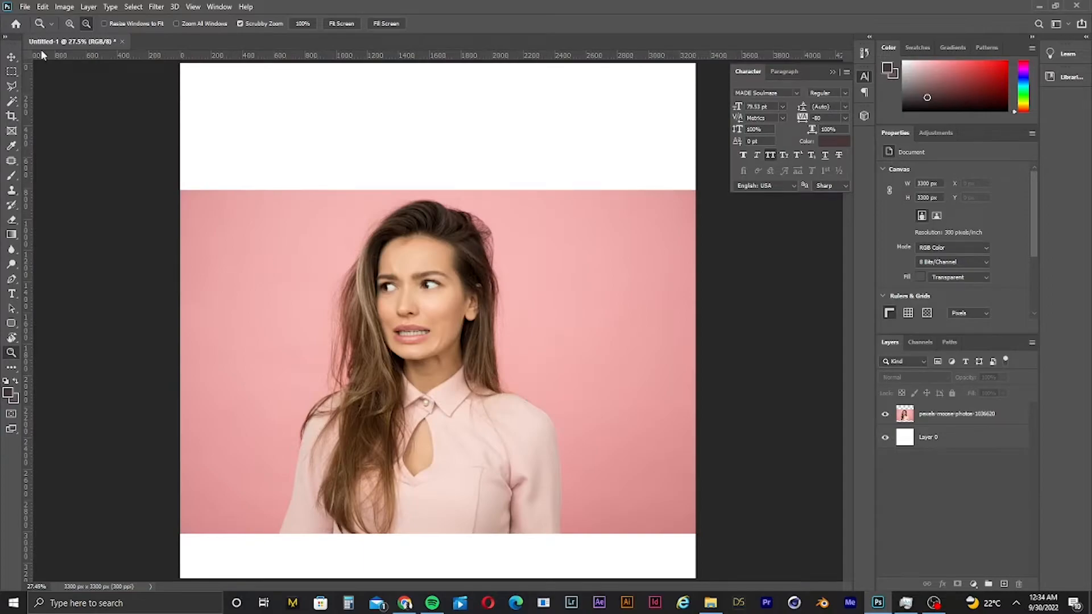
left_click(11, 57)
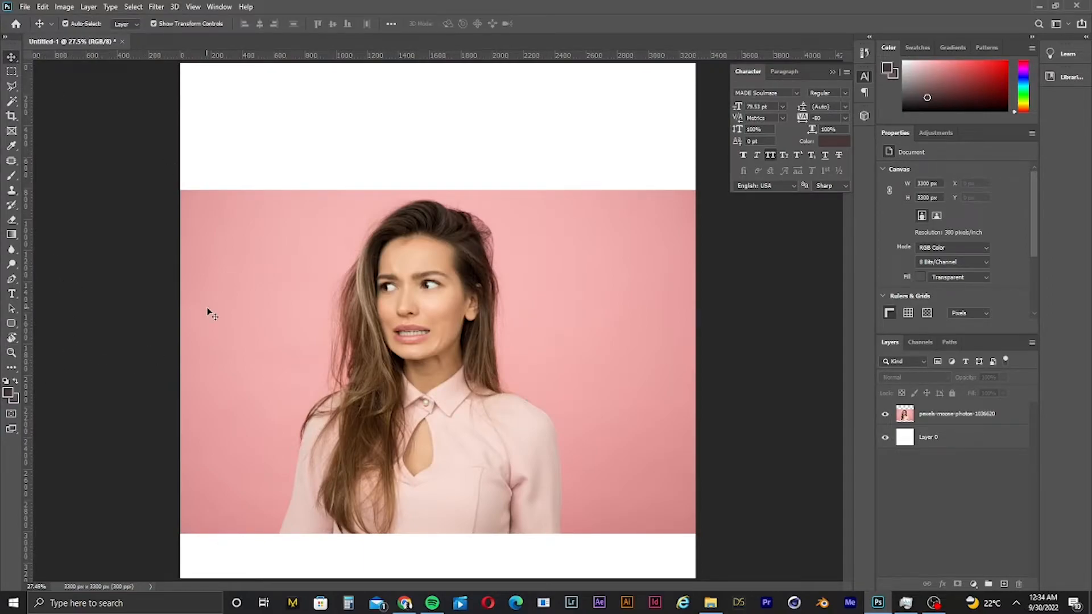
key("h")
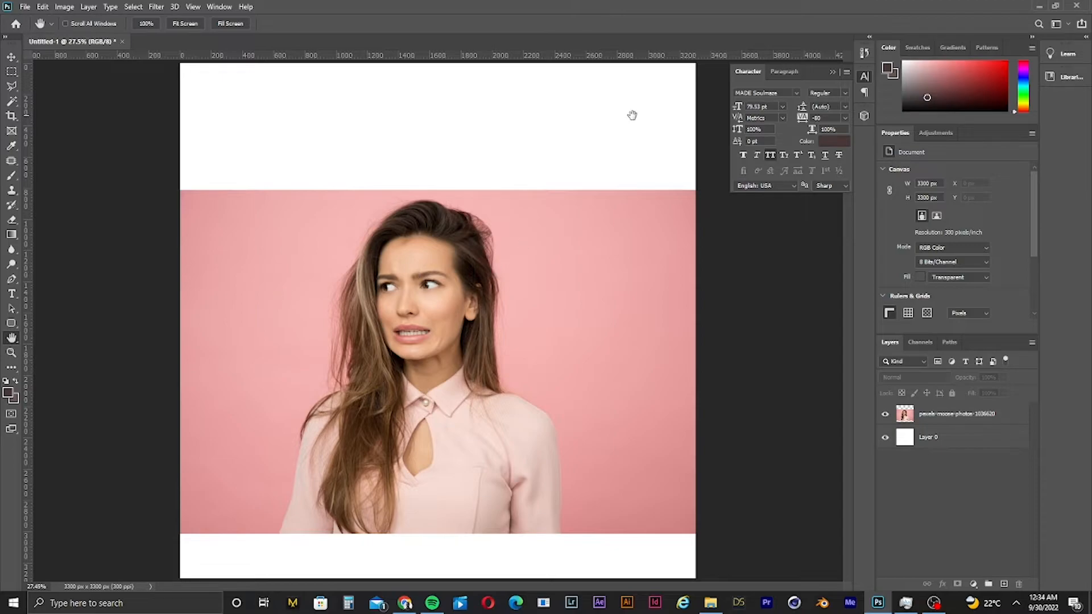
left_click_drag(573, 157, 134, 342)
key("ctrl+0")
left_click(12, 59)
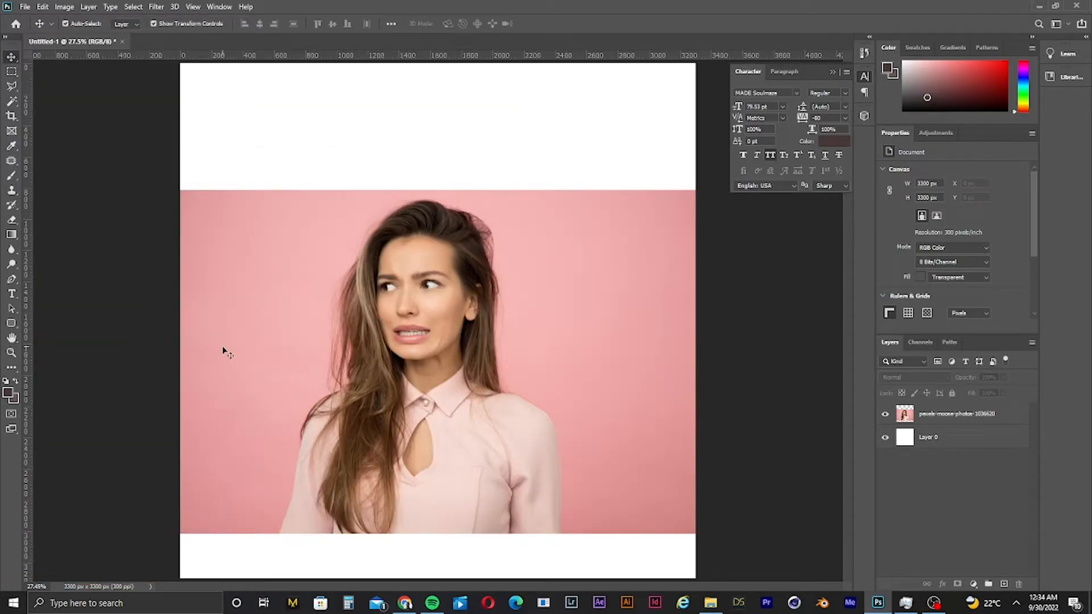
key("ctrl+minus")
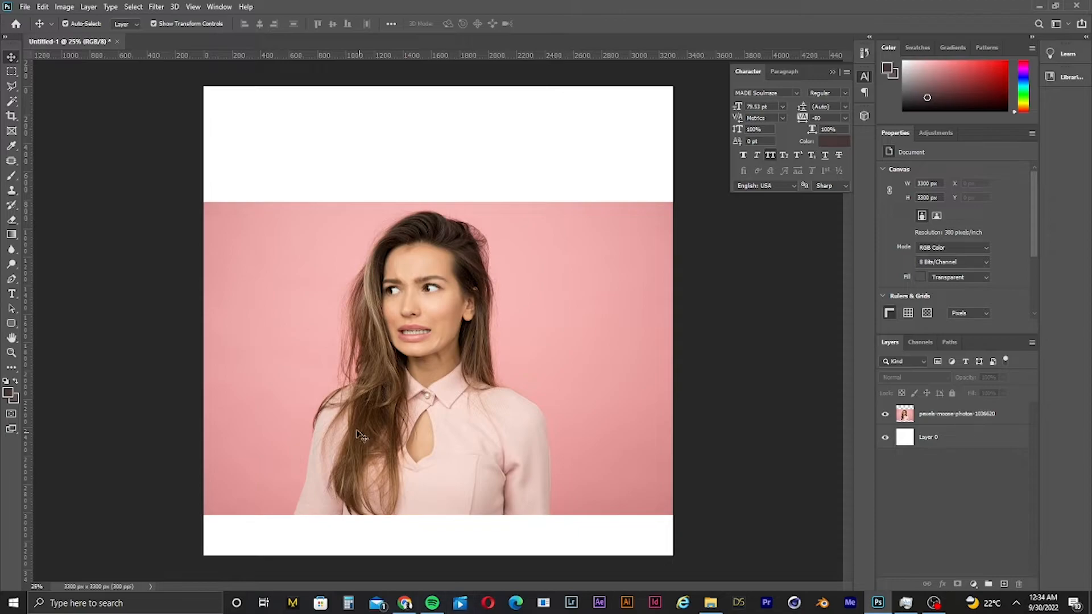
- Draw an artboard covering the whole canvas with the Artboard tool
right_click(11, 58)
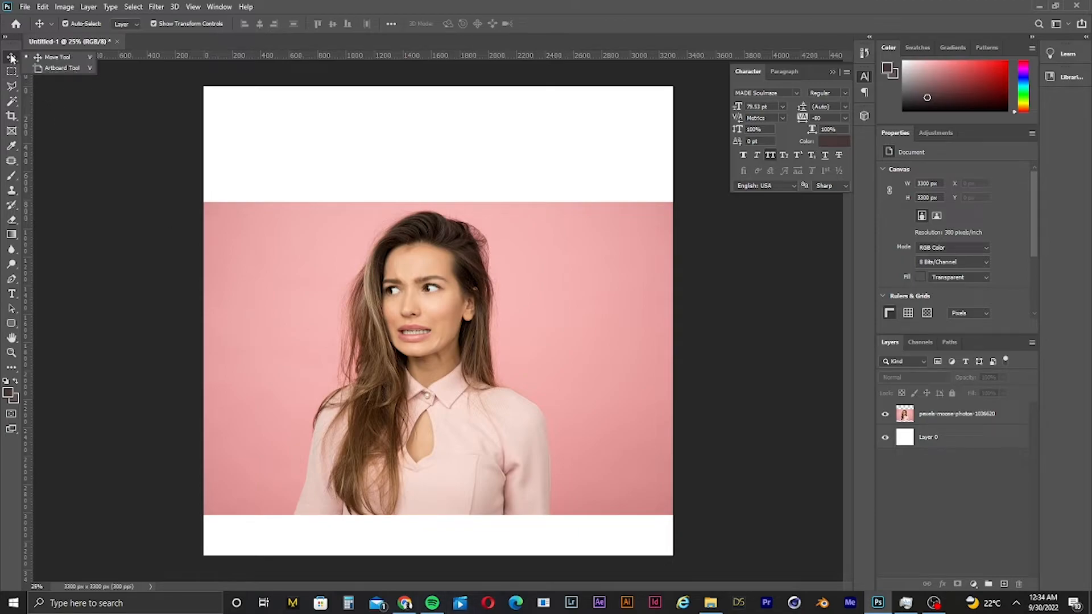
left_click(36, 68)
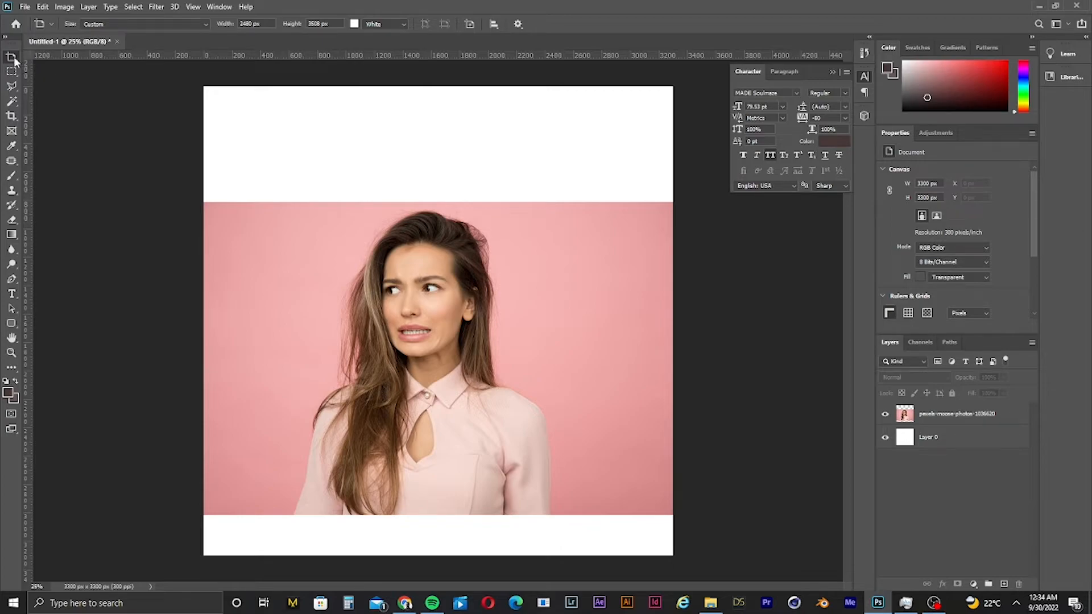
left_click_drag(11, 57, 36, 57)
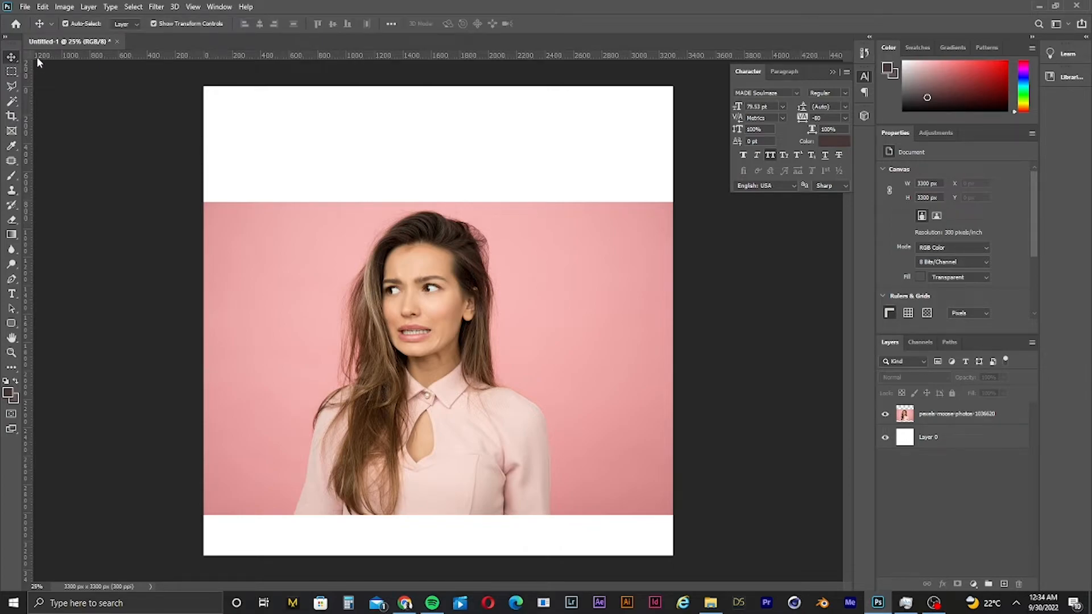
left_click(34, 69)
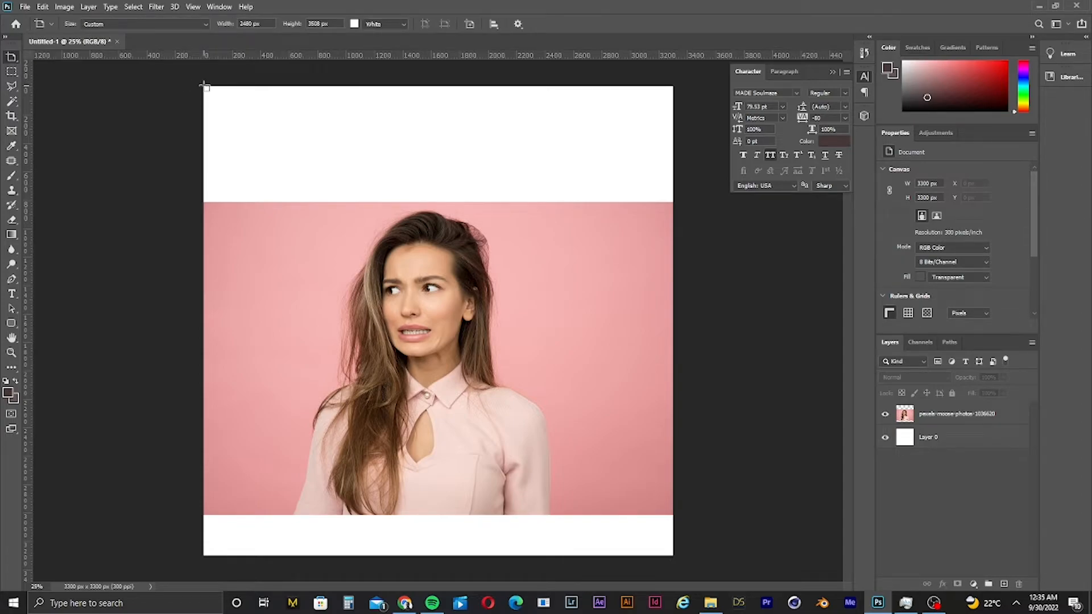
left_click_drag(204, 85, 677, 560)
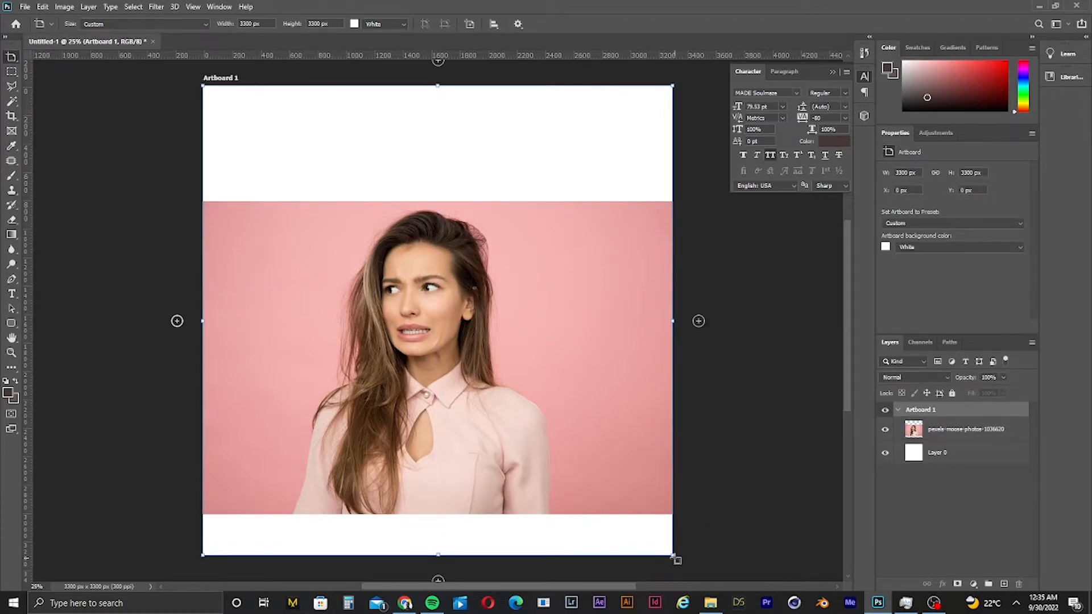
- Add two more artboards in a row to the right of the first one
key("ctrl+minus")
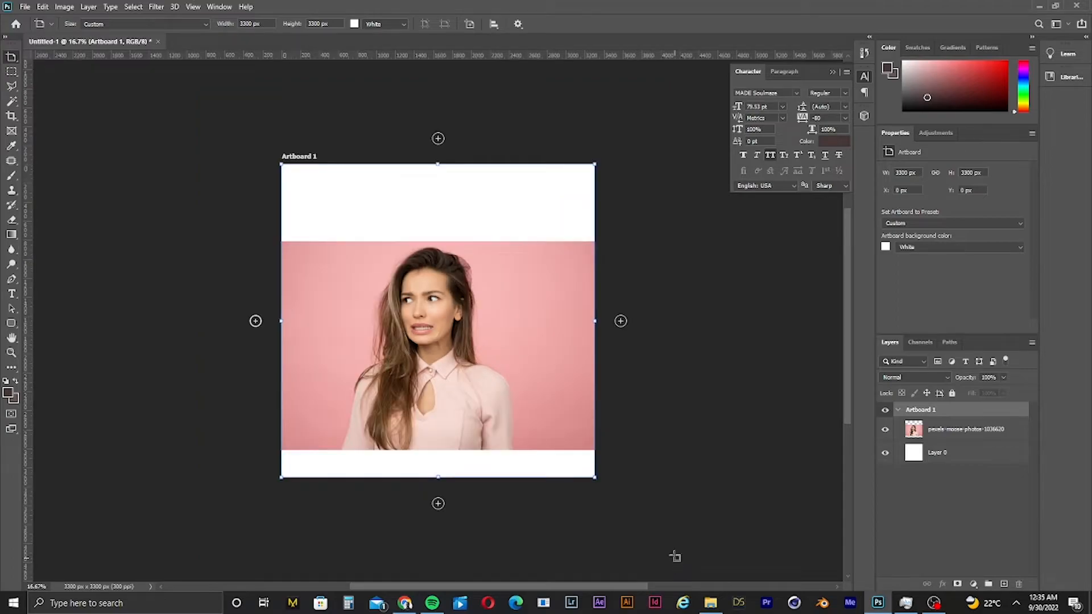
left_click(621, 322)
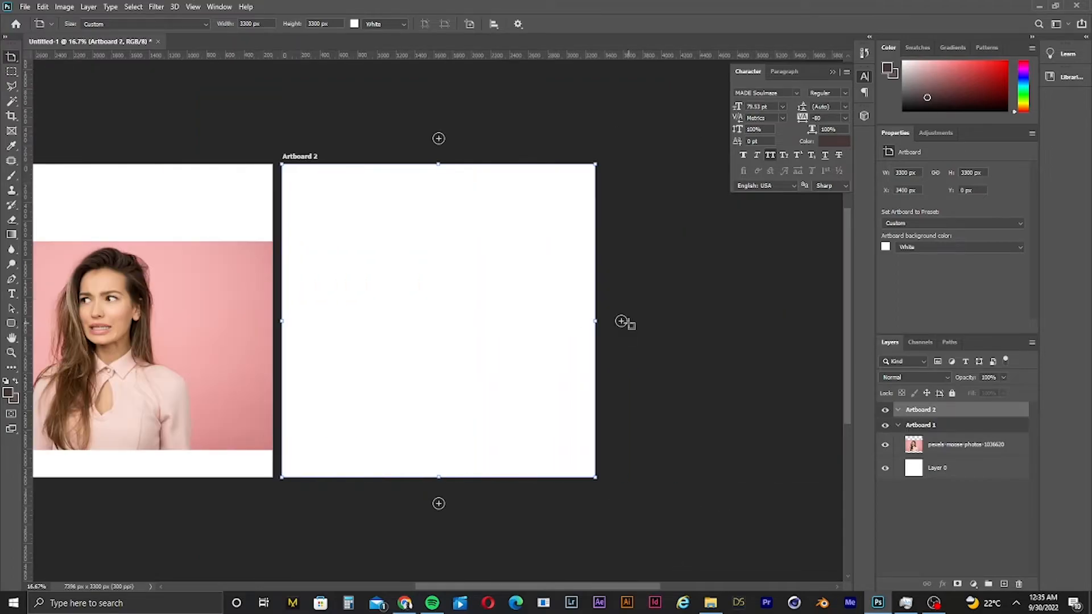
left_click(622, 322)
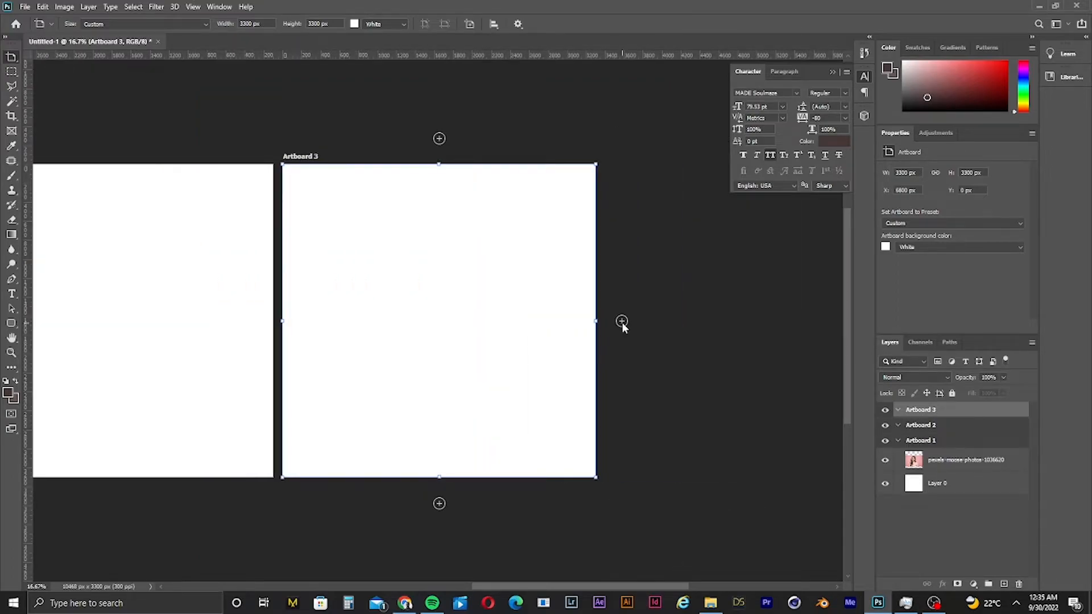
key("ctrl+1")
key("ctrl+0")
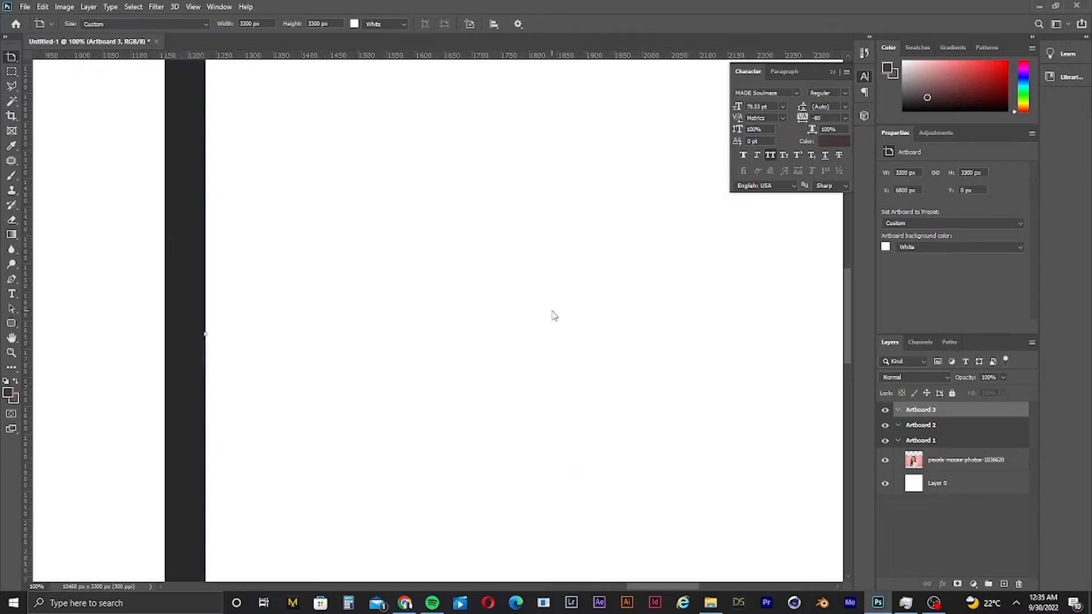
- Add a text layer reading ONE on Artboard 2 and enlarge its font size to 231.33 pt
left_click(11, 293)
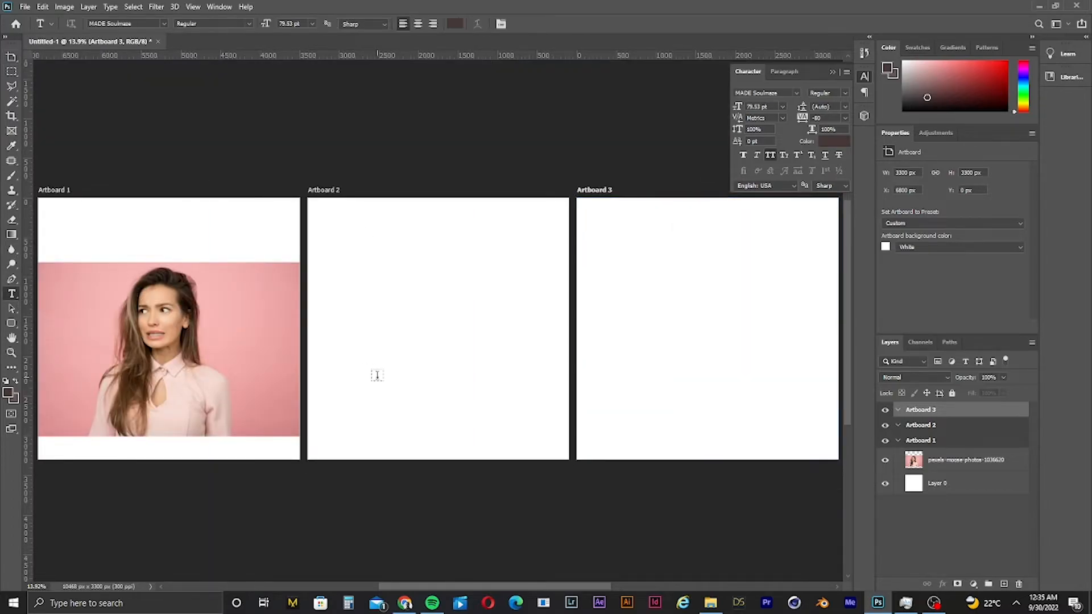
left_click(391, 358)
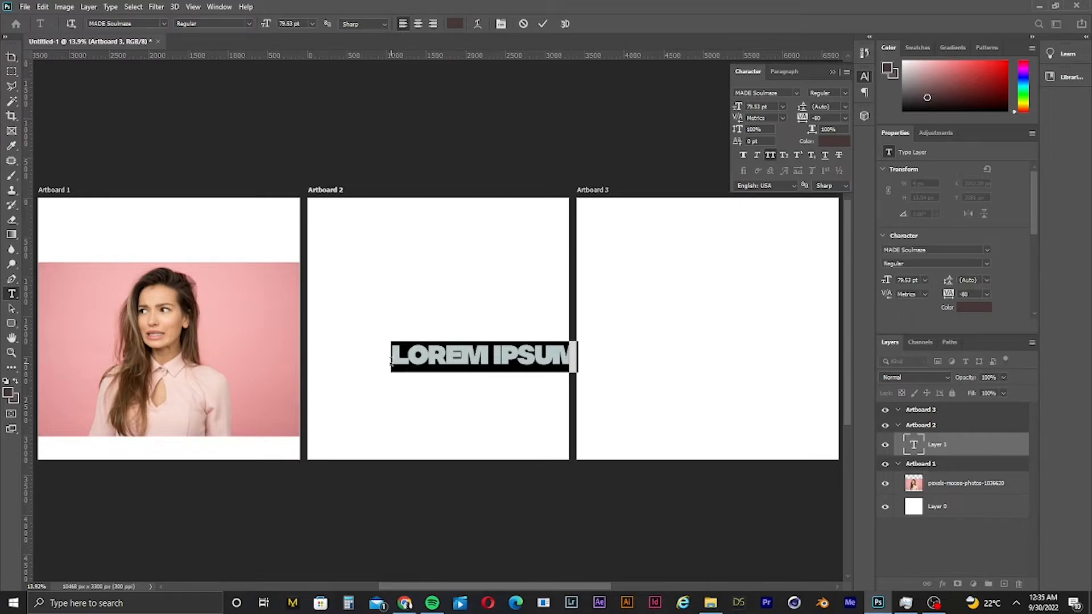
type("ONE")
key("ctrl+a")
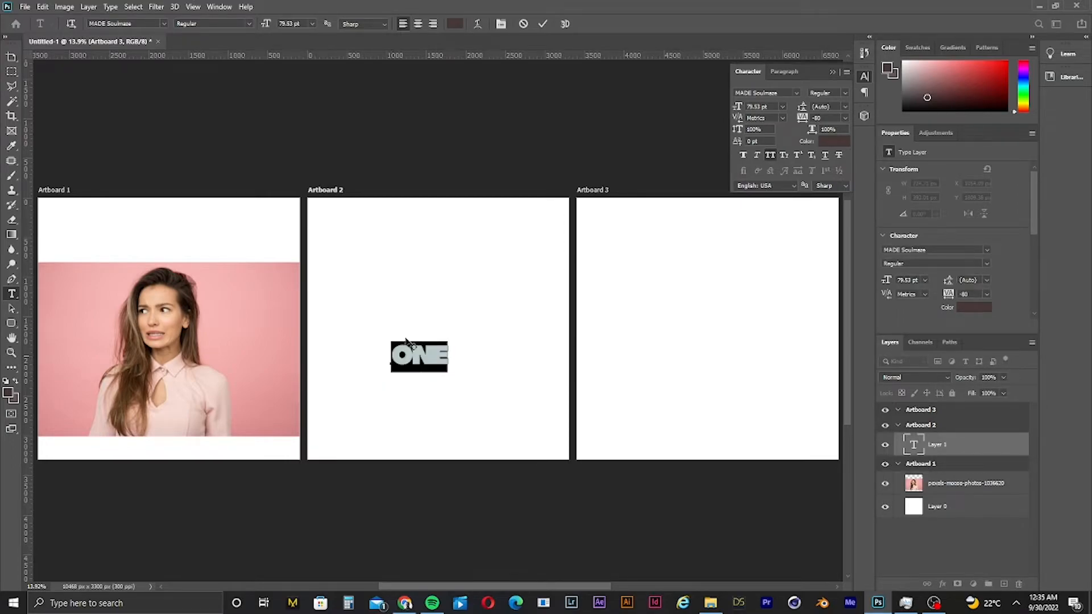
left_click_drag(737, 109, 824, 80)
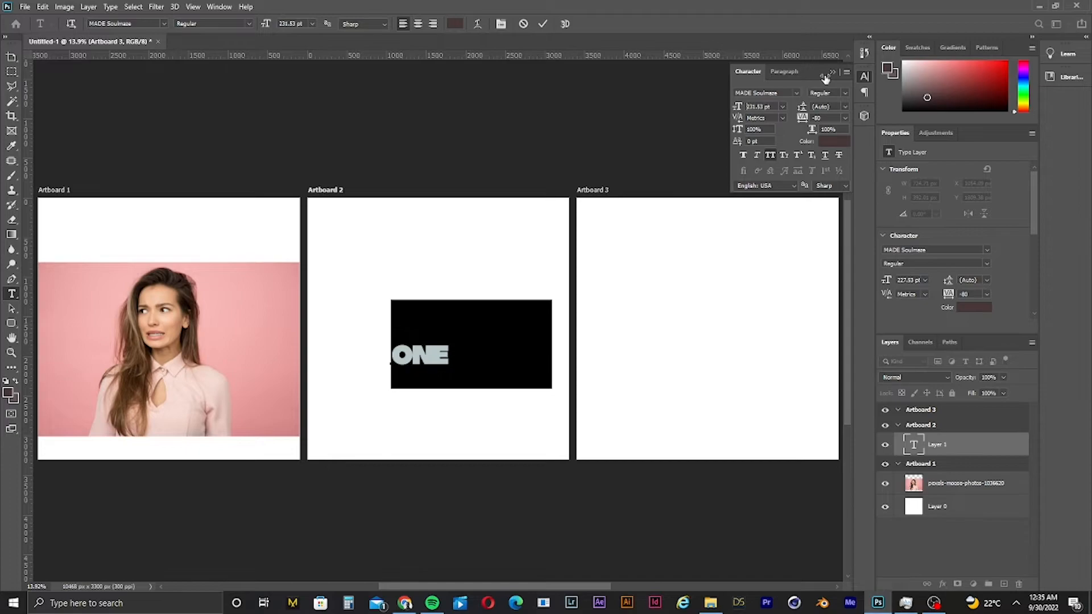
left_click(12, 57)
key("v")
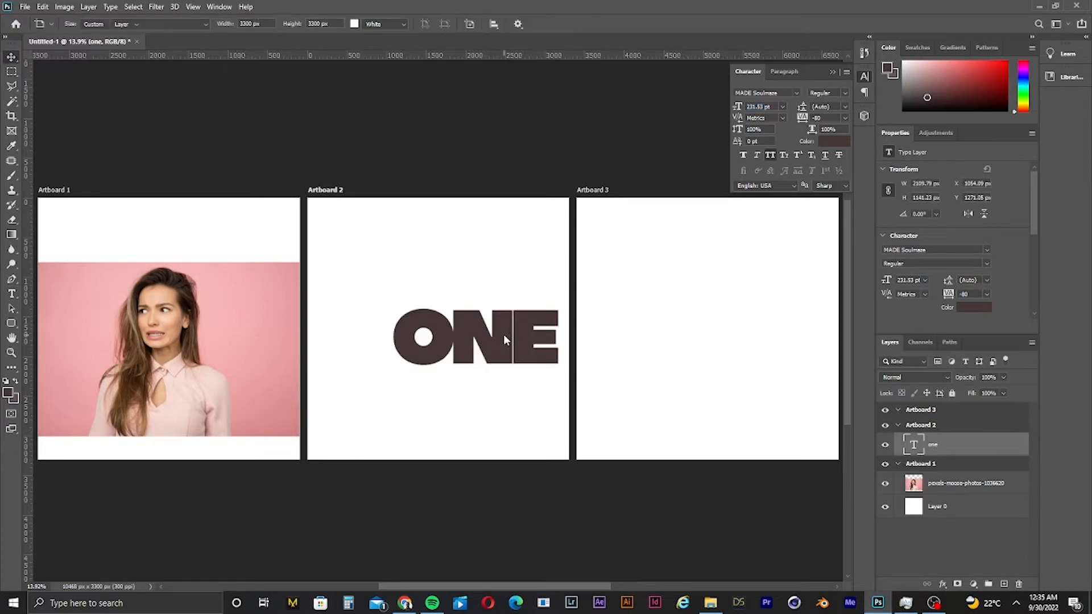
- Duplicate the ONE title onto Artboard 3 and retype the copy as TWO
left_click_drag(427, 325, 648, 326)
double_click(704, 343)
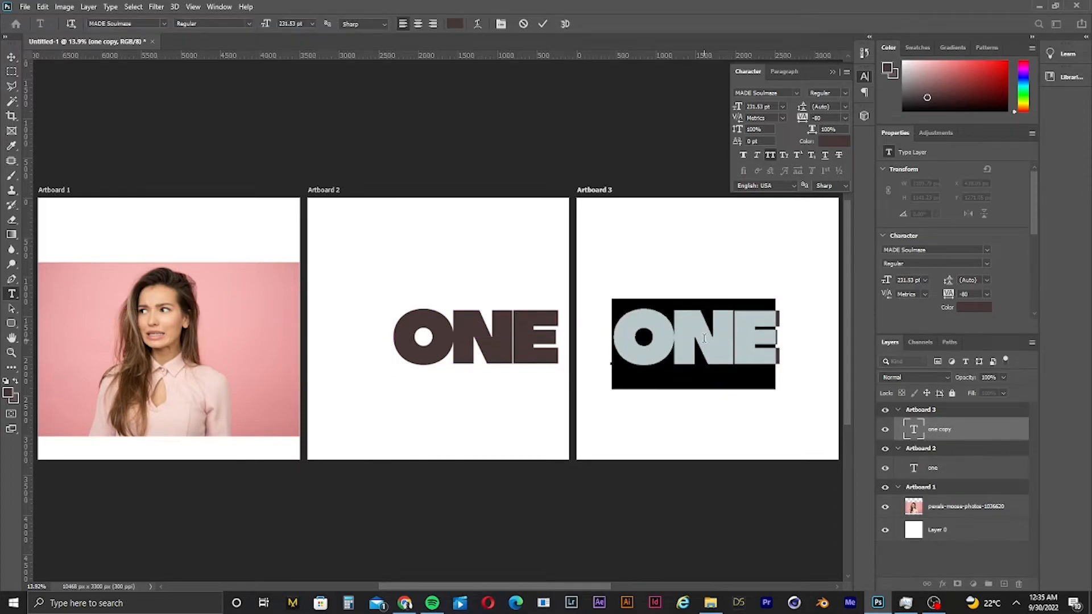
type("TWO")
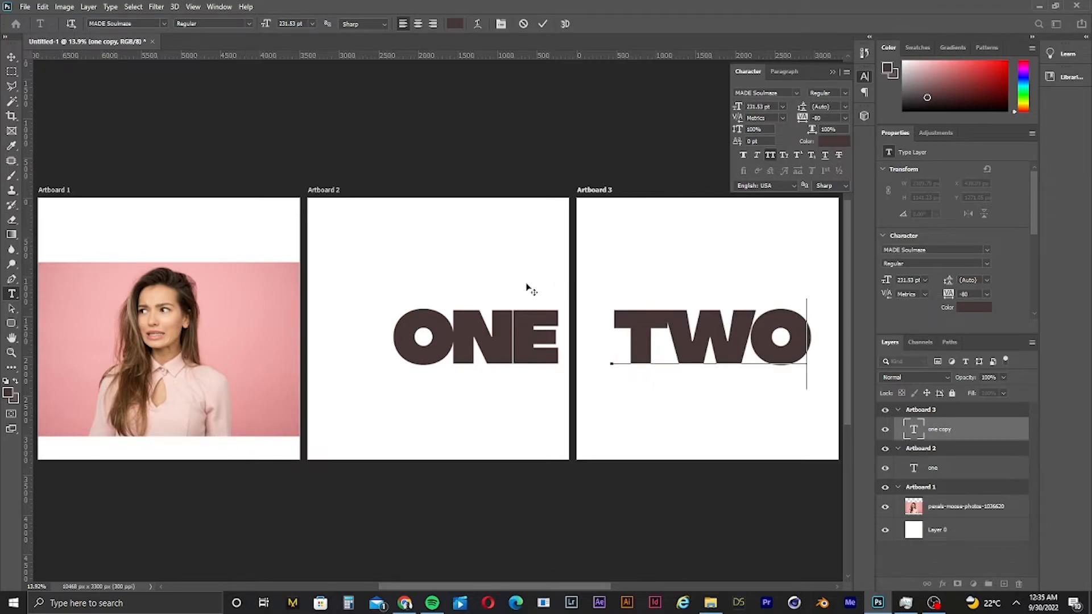
- Colour the TWO title black and commit the text
mouse_move(613, 363)
left_mouse_down()
mouse_move(860, 341)
mouse_move(651, 229)
mouse_move(737, 424)
left_mouse_up()
left_click(831, 142)
left_click(945, 267)
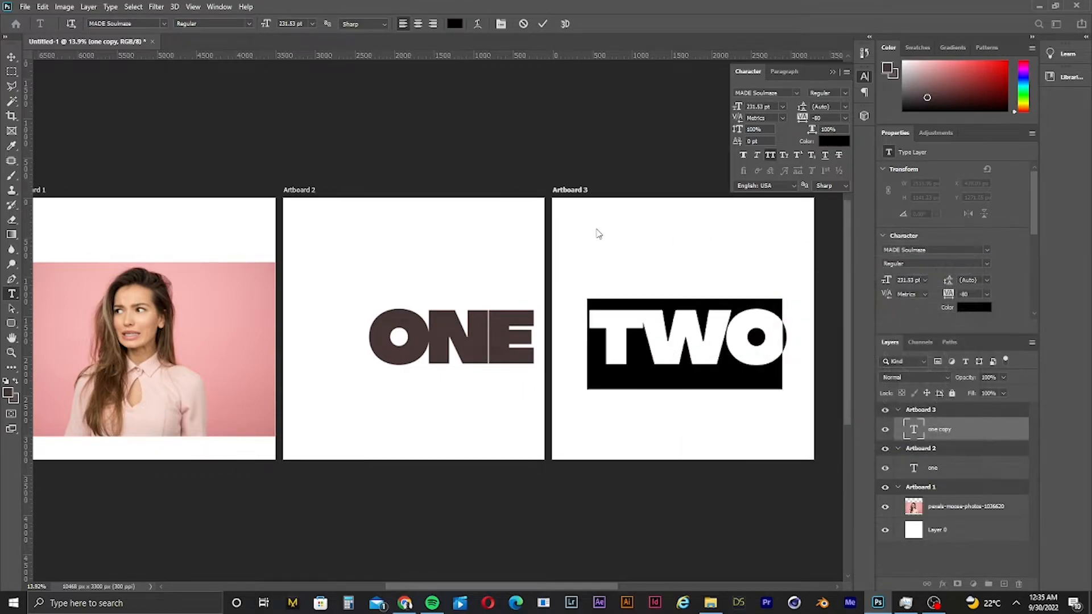
left_click(11, 57)
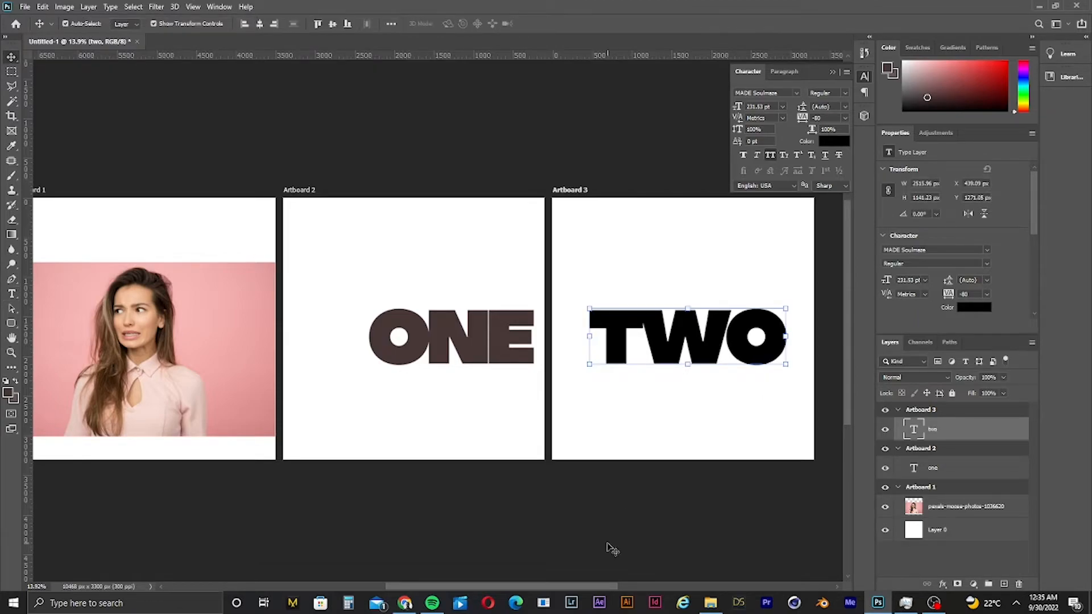
- Add a Hue/Saturation adjustment layer above the photo on Artboard 1 with hue +96 and saturation -40
mouse_move(588, 585)
left_mouse_down()
mouse_move(566, 581)
mouse_move(577, 585)
left_mouse_up()
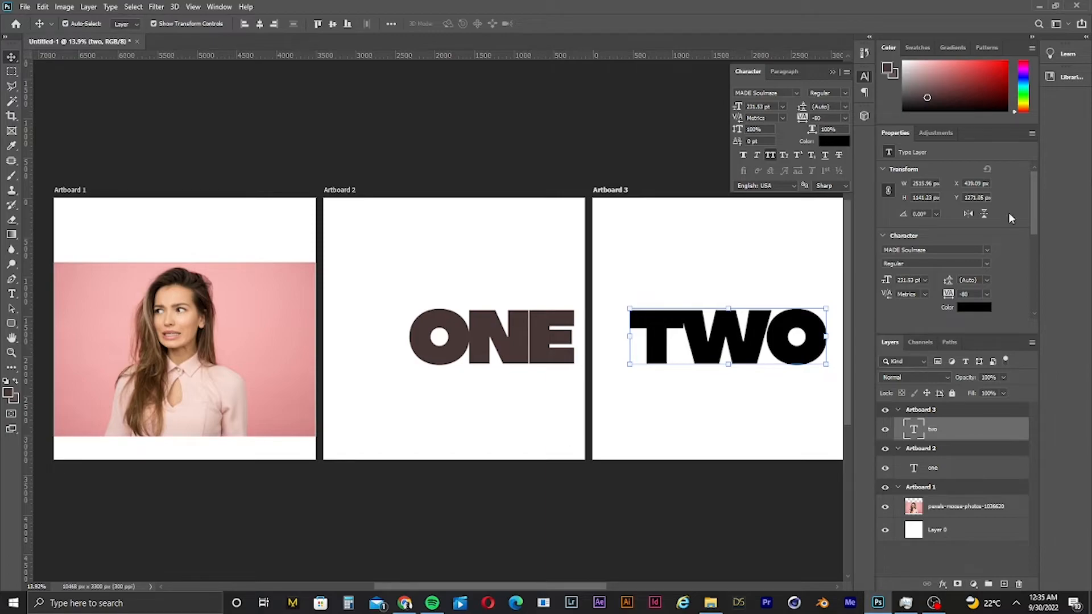
left_click(688, 490)
left_click(760, 330)
left_click(244, 359)
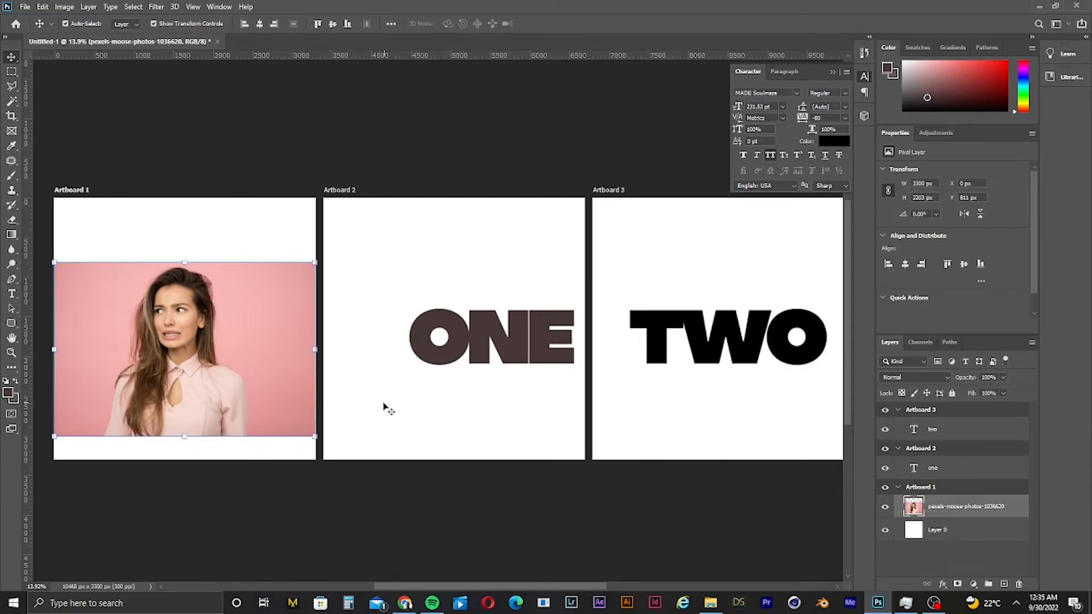
mouse_move(46, 363)
left_mouse_down()
mouse_move(68, 370)
mouse_move(57, 370)
left_mouse_up()
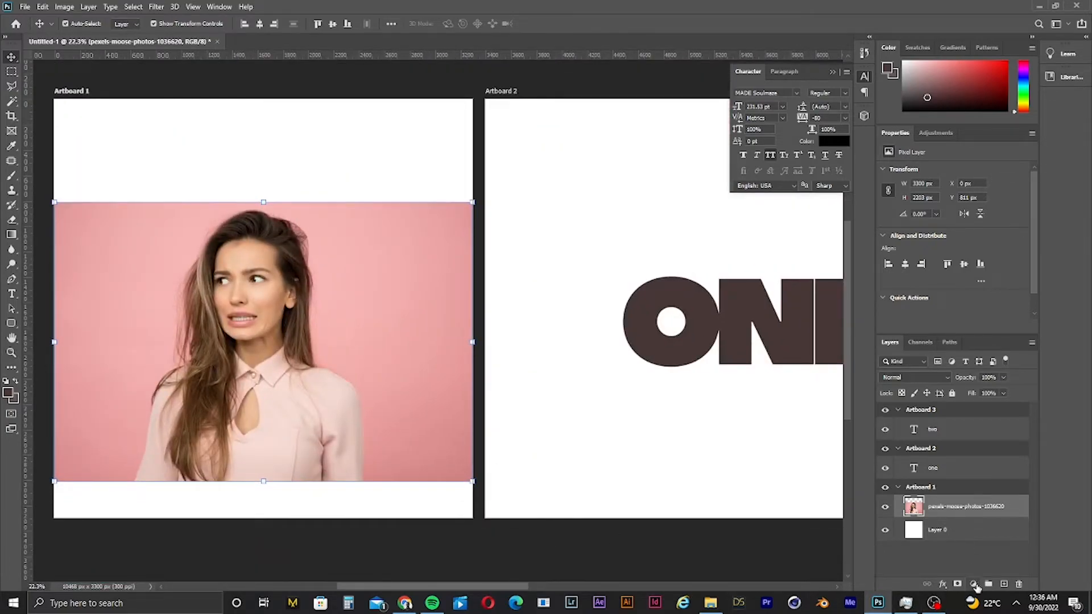
left_click(973, 583)
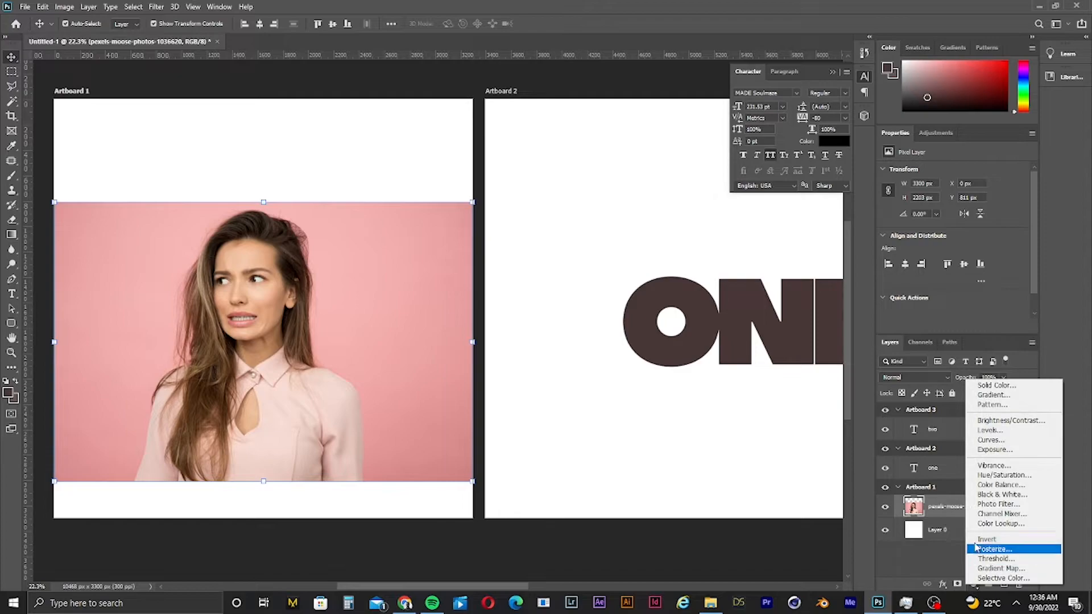
left_click(1012, 479)
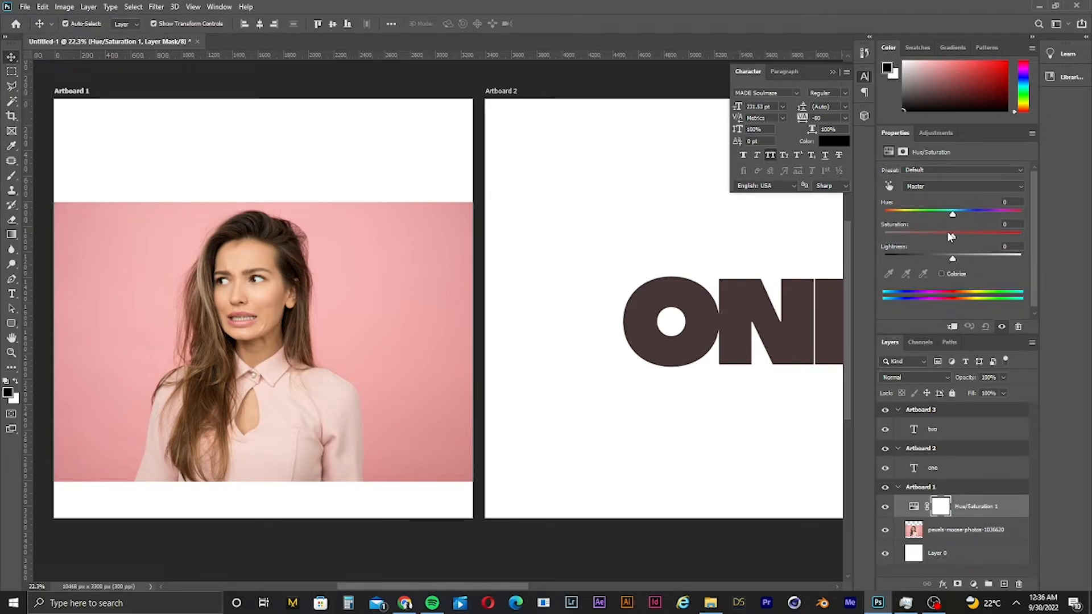
left_click_drag(951, 237, 998, 232)
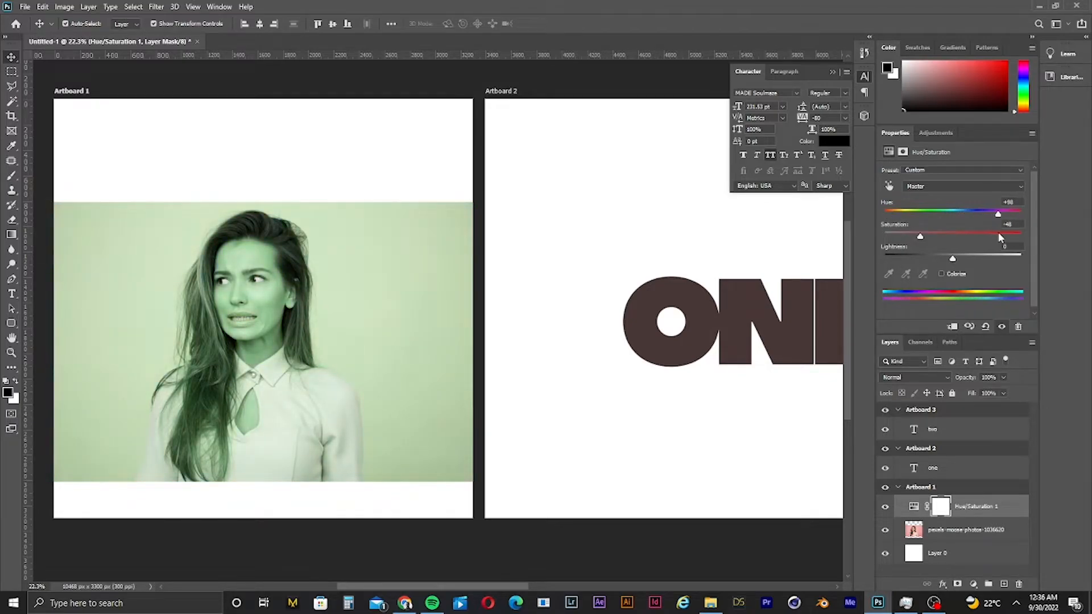
left_click(374, 359)
- Try to brighten the photo's midtones with a Curves adjustment
key("ctrl+m")
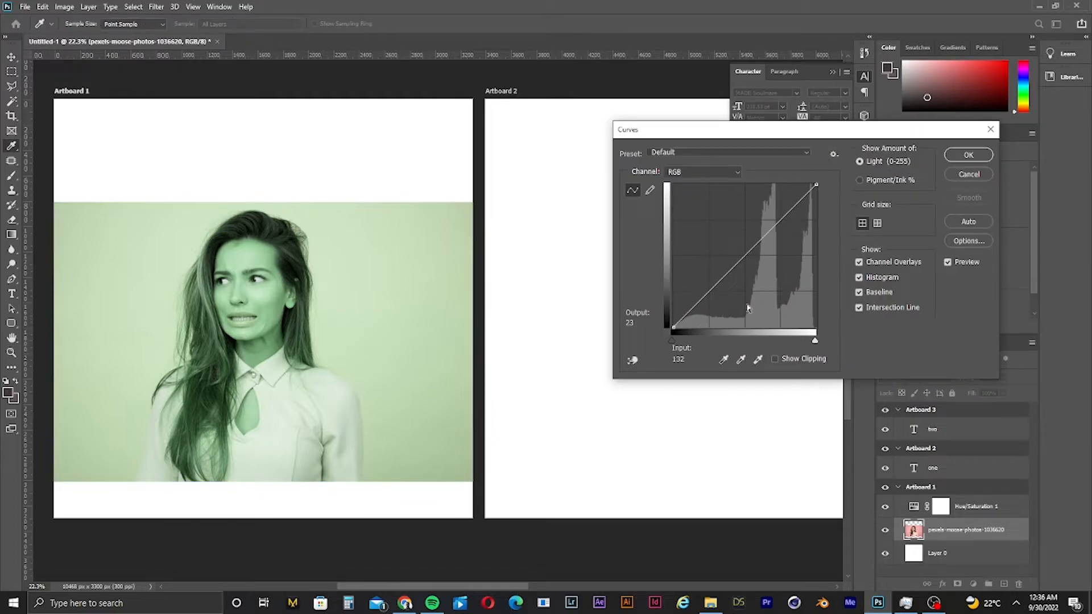
mouse_move(742, 260)
left_mouse_down()
mouse_move(745, 273)
mouse_move(726, 254)
left_mouse_up()
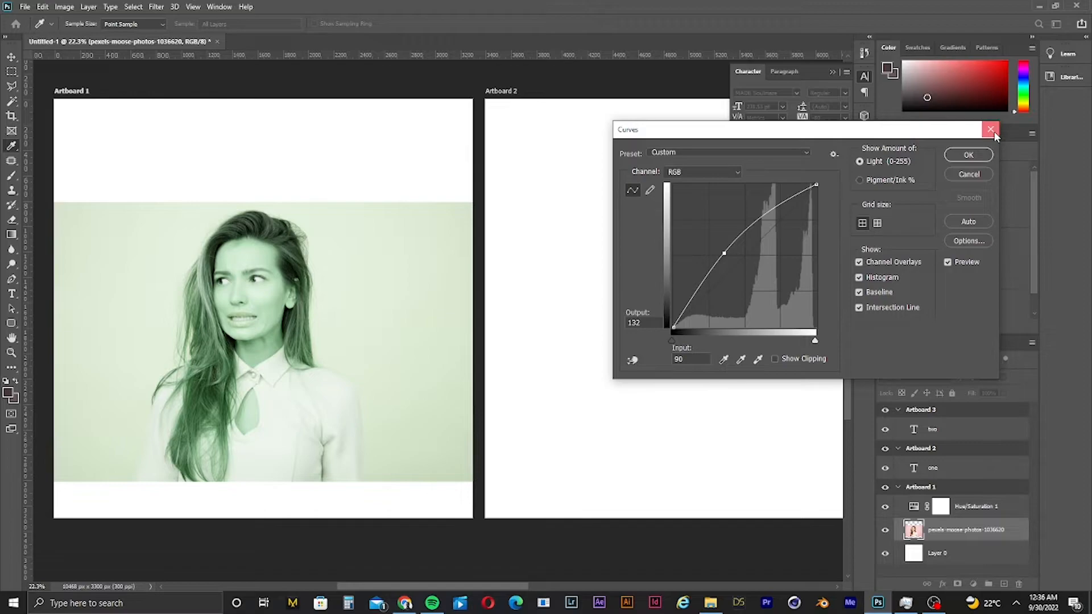
left_click(993, 131)
- Try to lighten the photo with Levels, setting the midtone gamma to 2.02
key("ctrl+l")
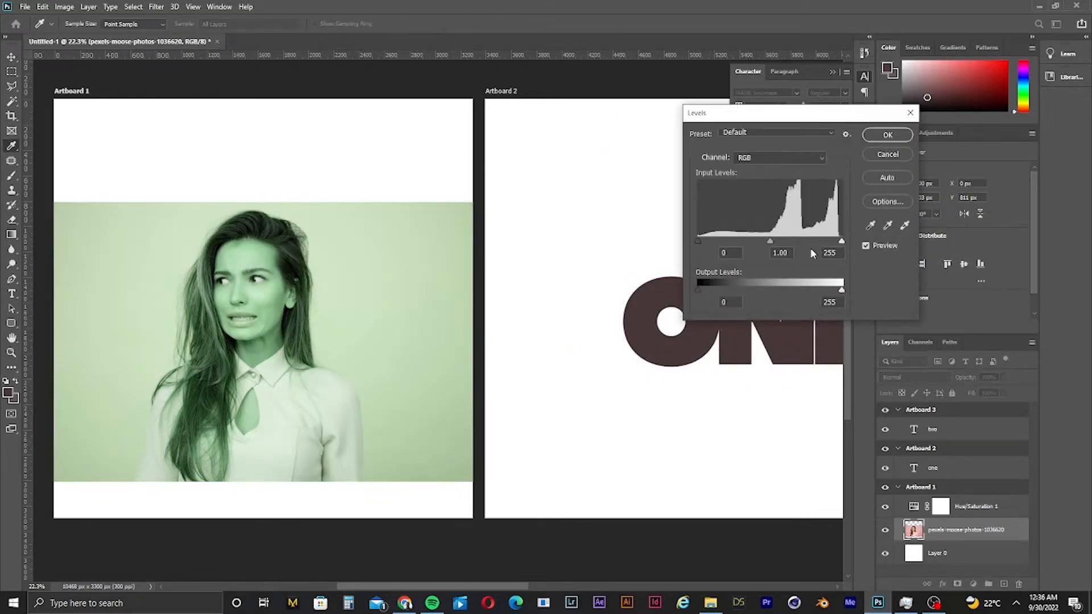
left_click_drag(775, 240, 733, 244)
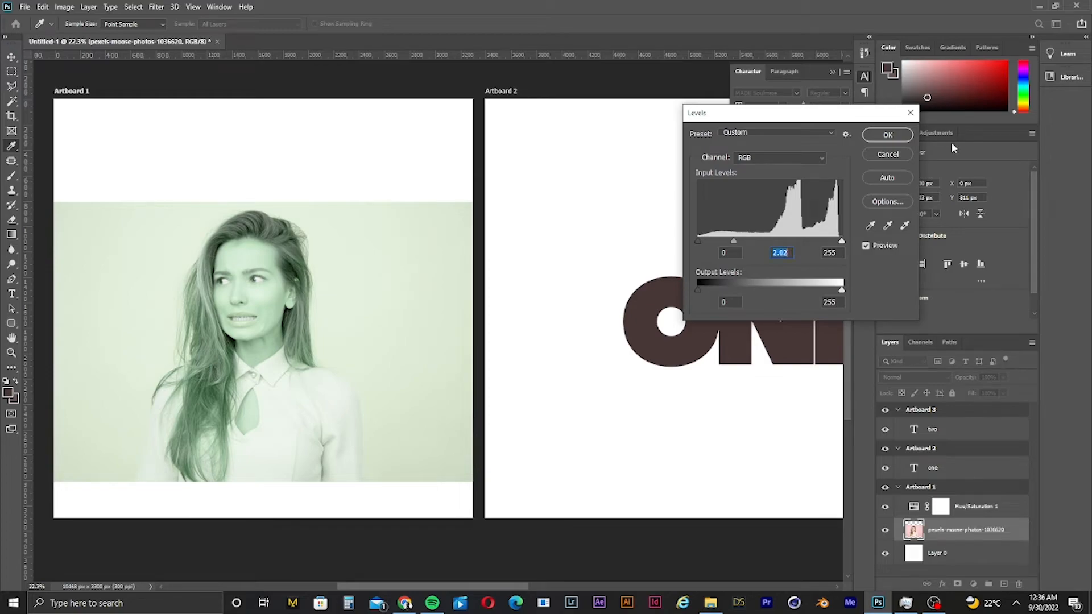
left_click(910, 114)
key("v")
scroll(809, 236, "down", 3)
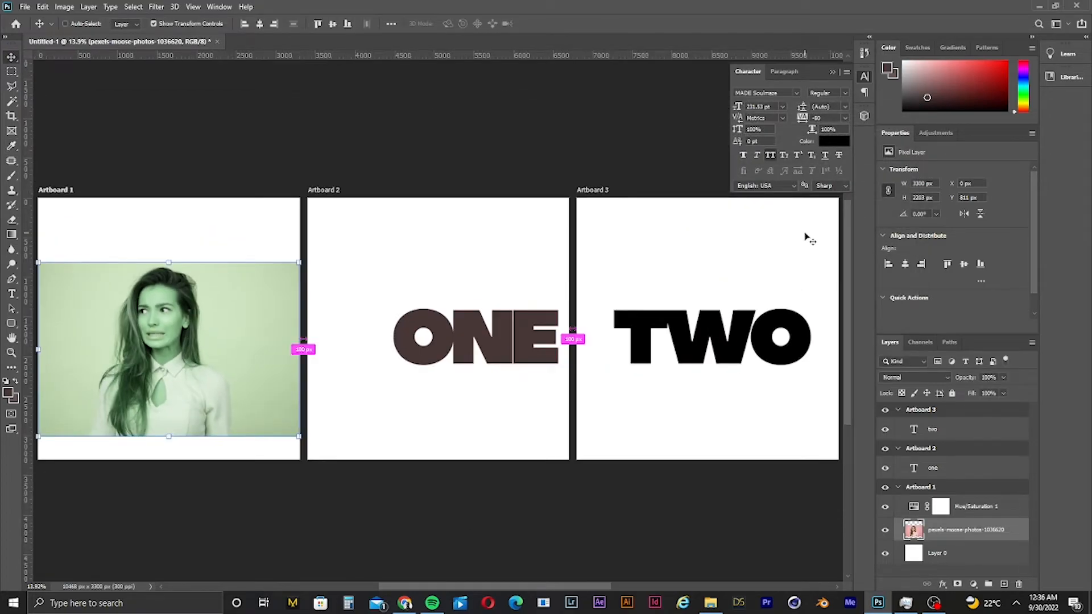
scroll(810, 239, "down", 1)
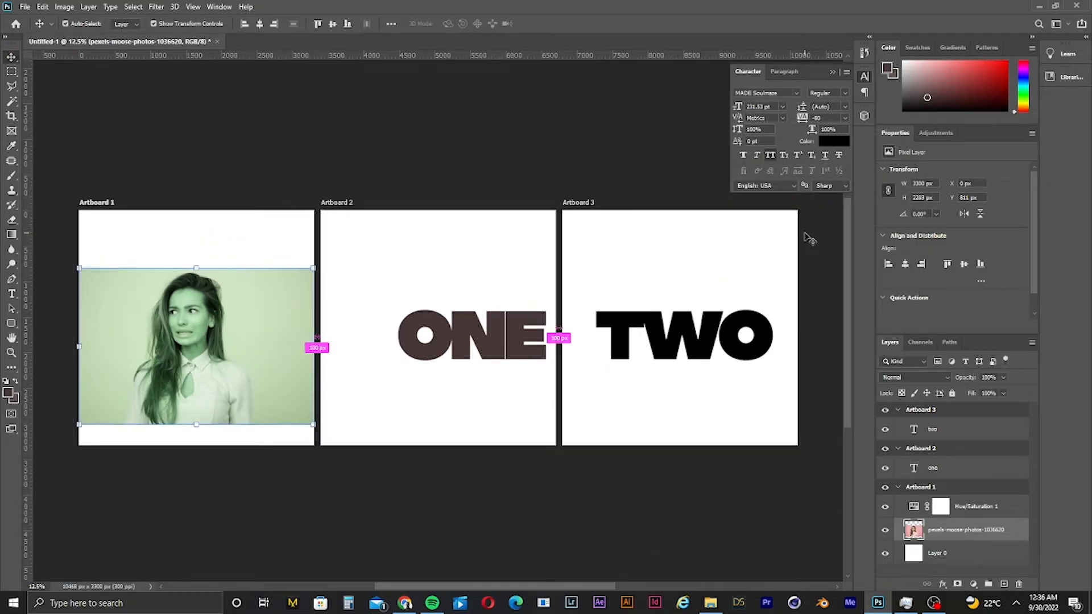
- Switch to the browser and open the Freepik search results for cycle info graphic in a new tab
left_click(404, 604)
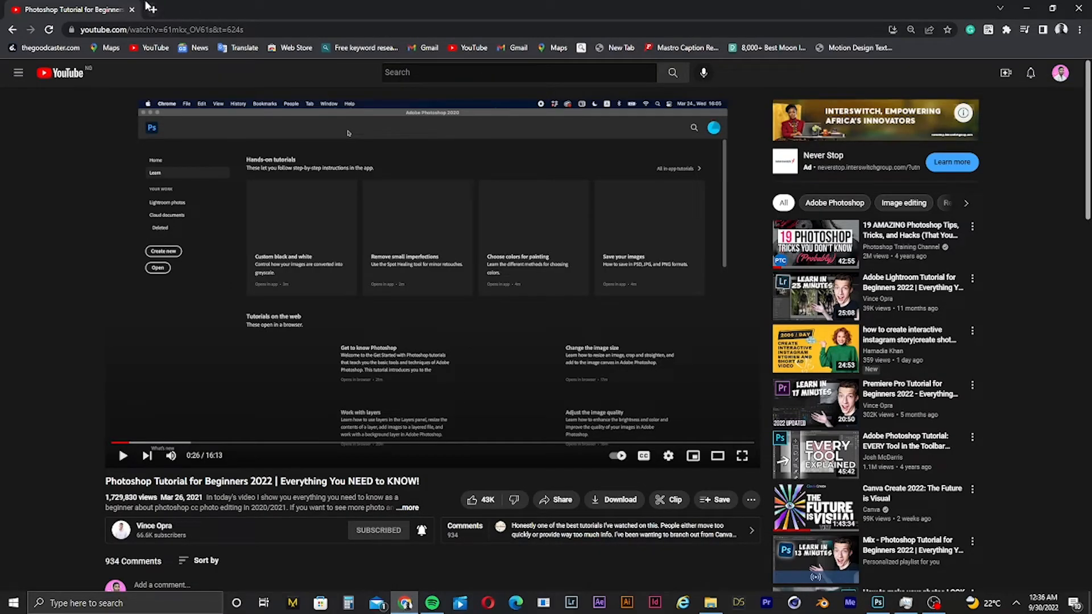
left_click(153, 10)
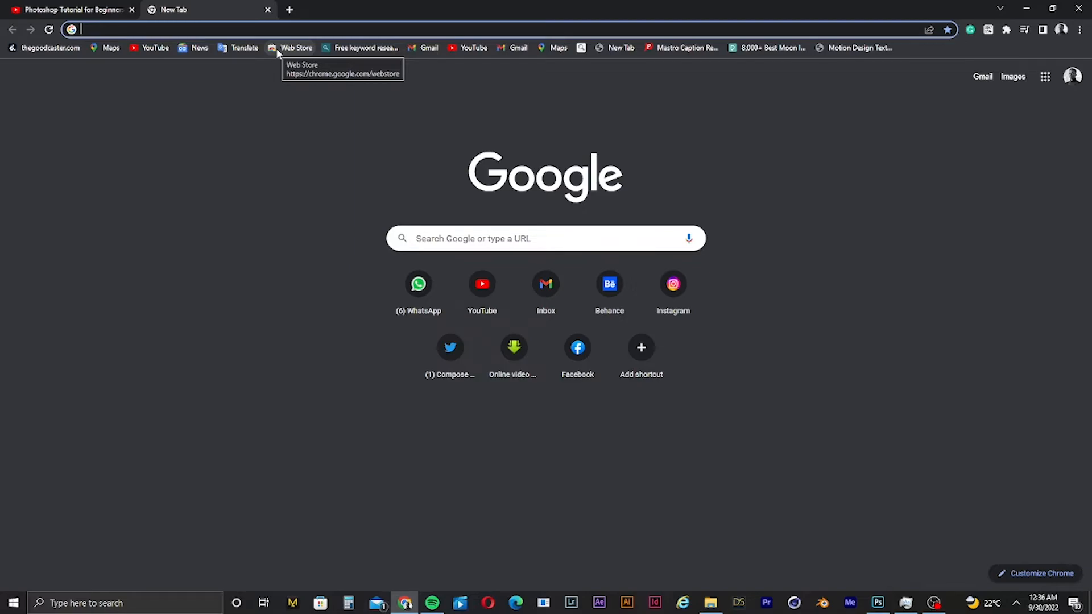
type("fre")
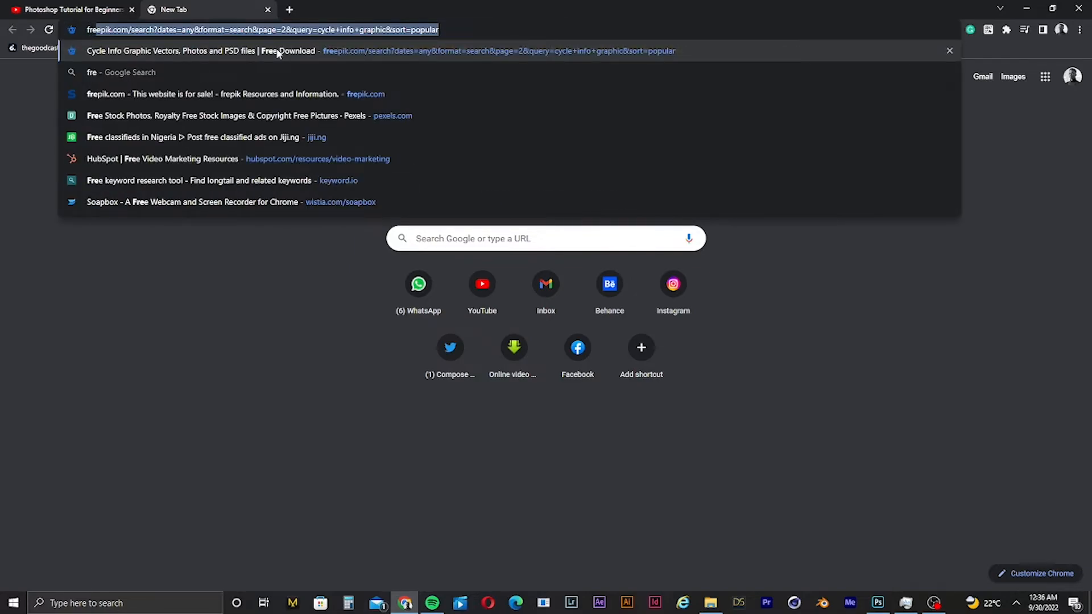
key("Return")
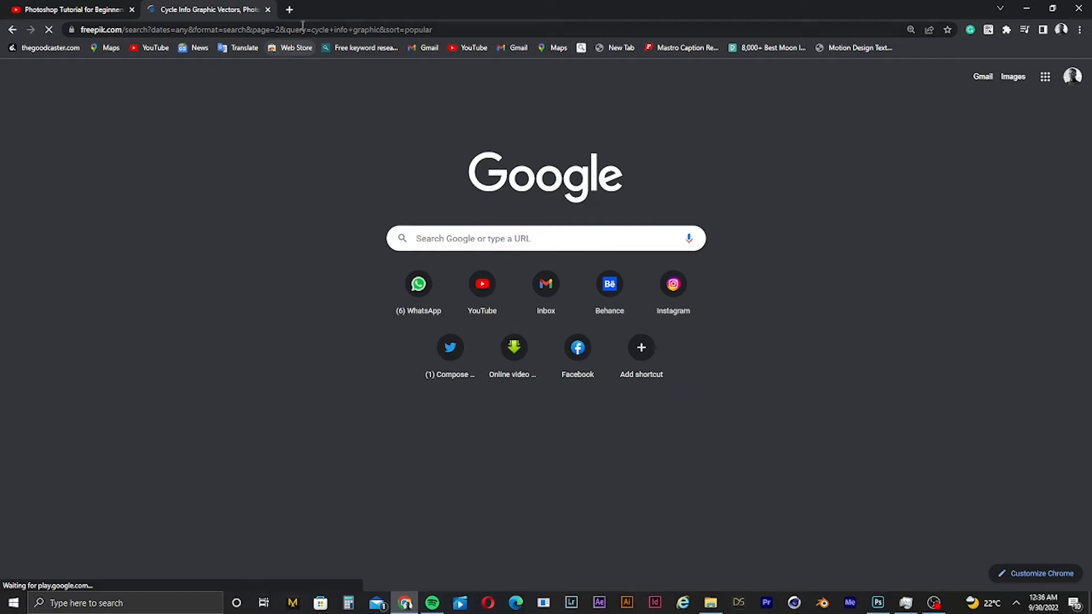
- Search Google for graphicburger in another new tab and compare it with the Freepik tab
left_click(289, 9)
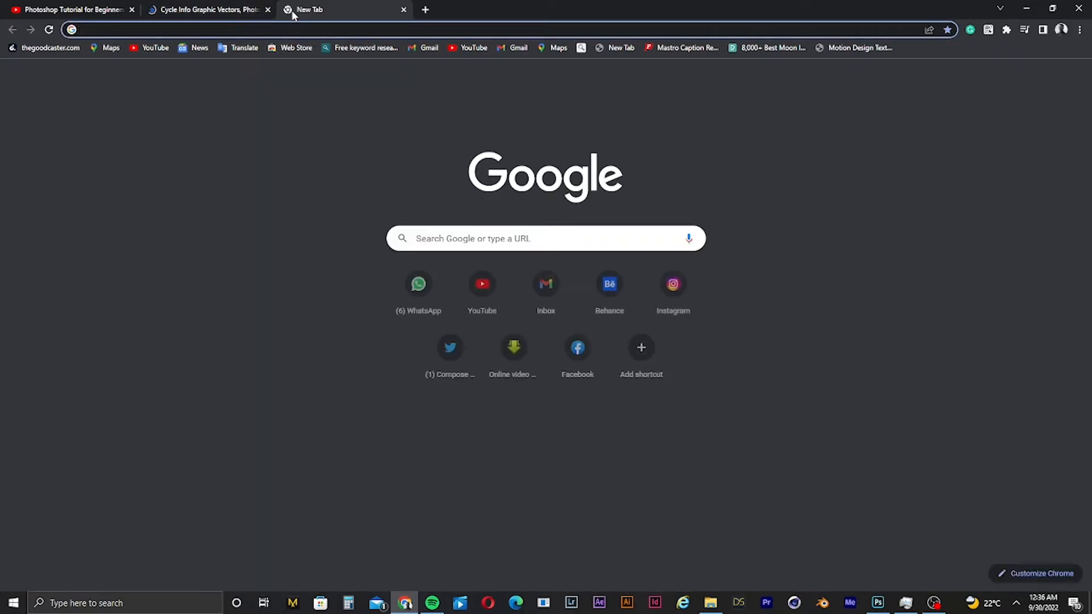
type("gra")
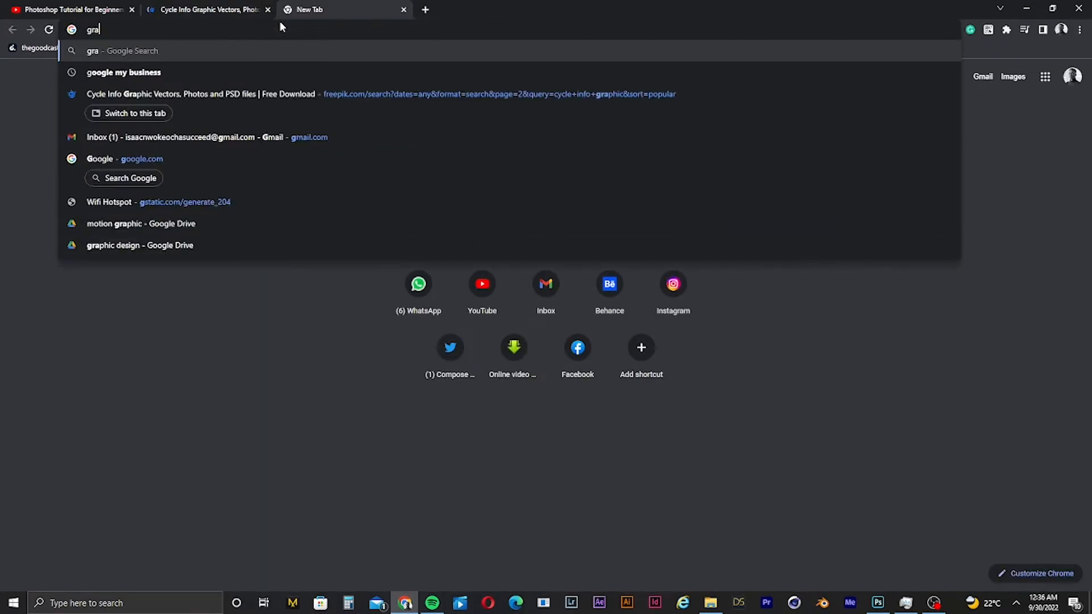
type("phic")
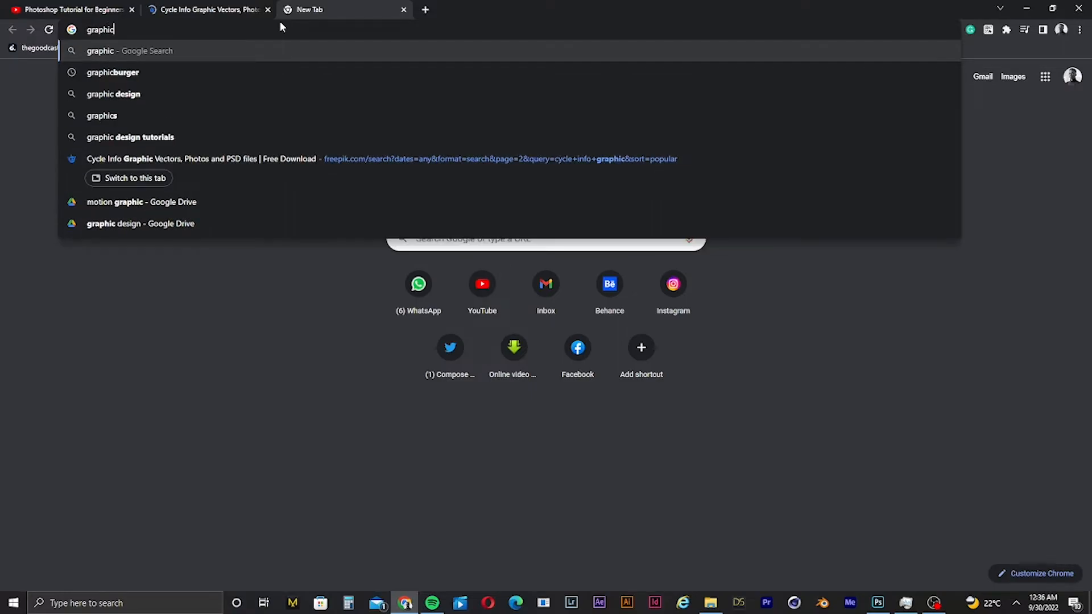
left_click(124, 74)
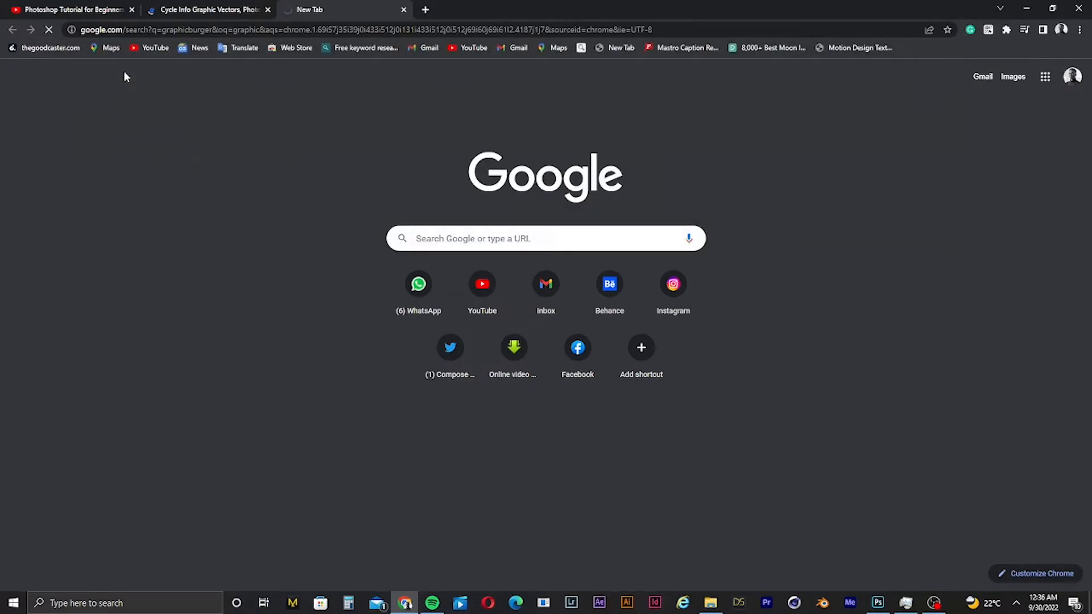
left_click(199, 12)
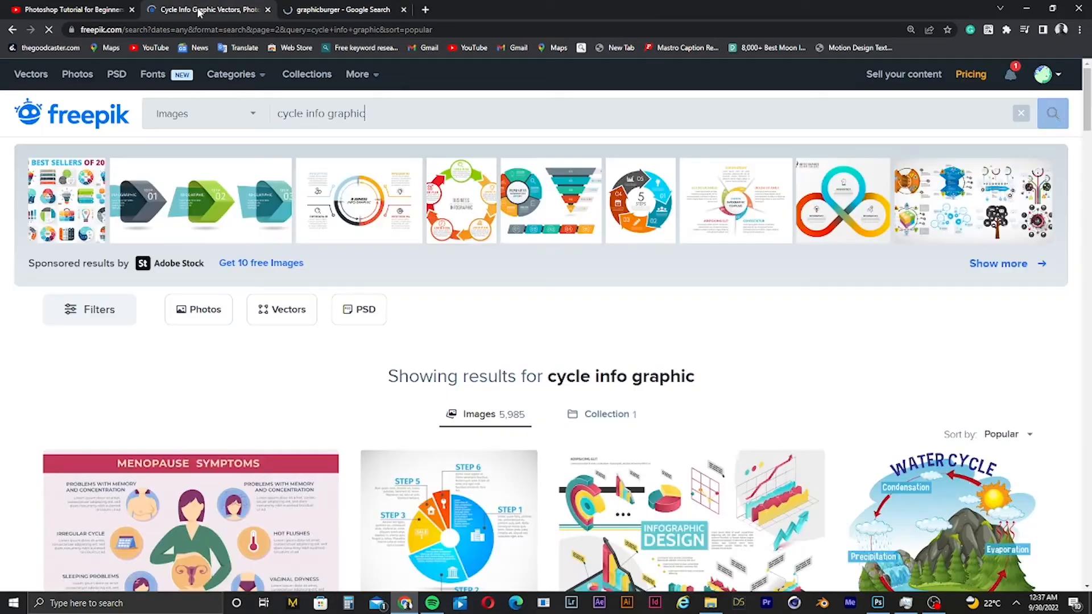
left_click(362, 13)
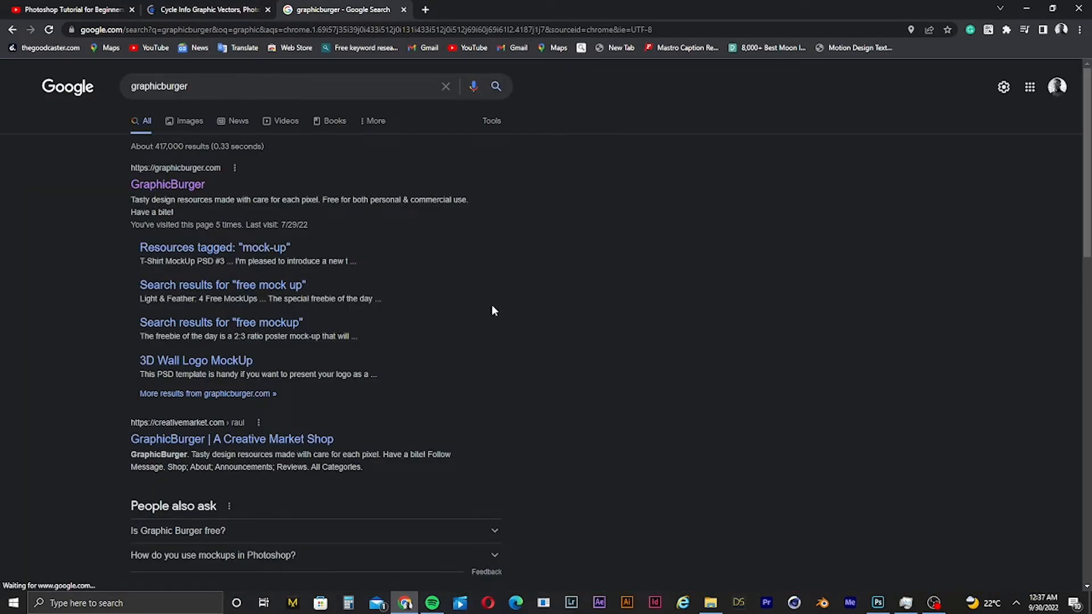
- Return to Photoshop and move the photo slightly upward on Artboard 1
left_click(878, 602)
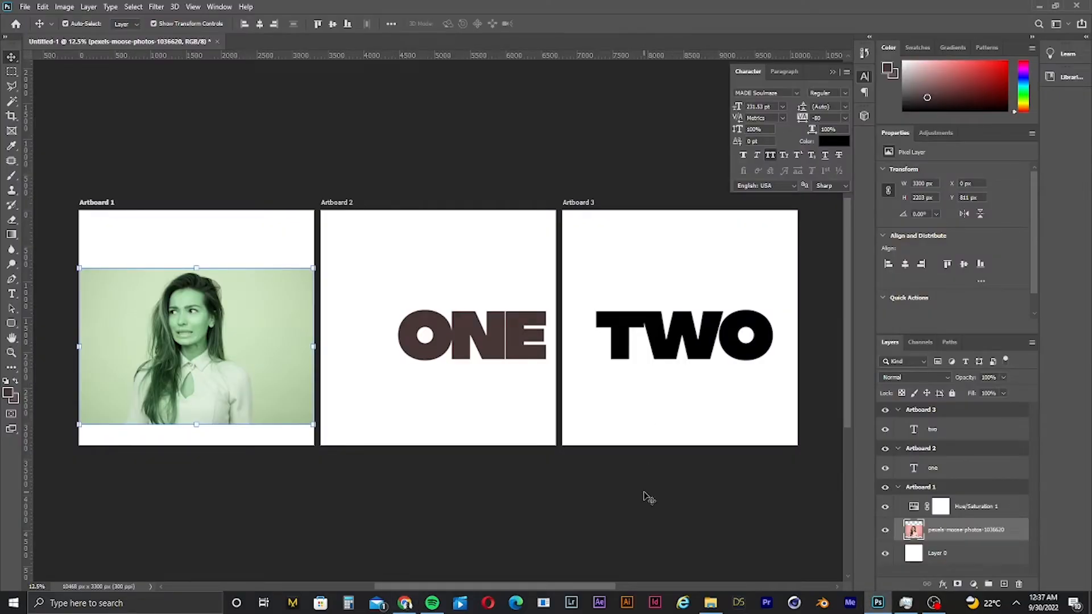
left_click(619, 453)
left_click_drag(273, 356, 272, 339)
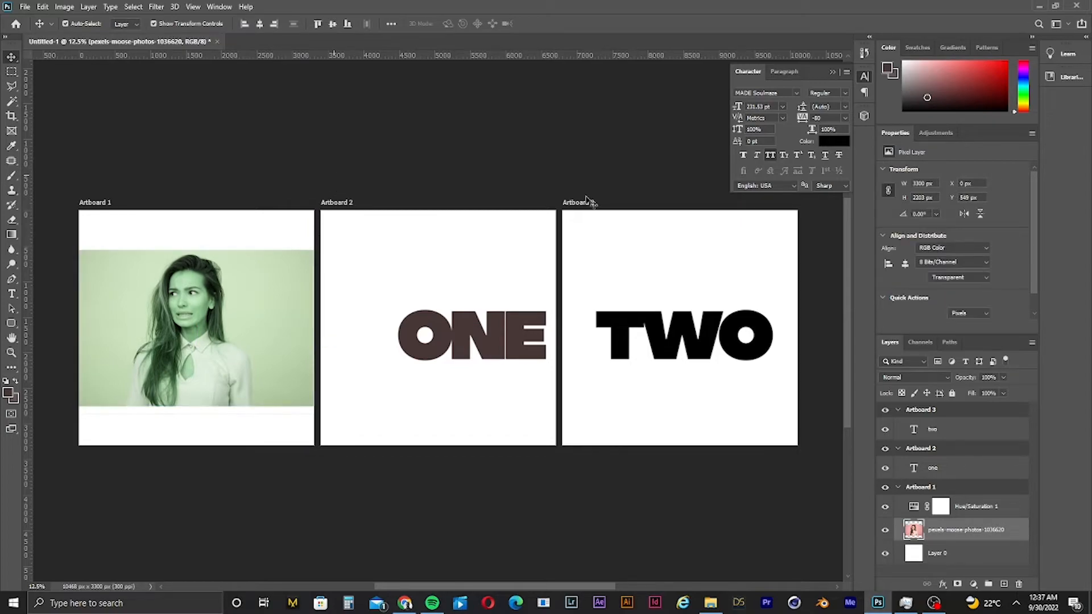
left_click(785, 234)
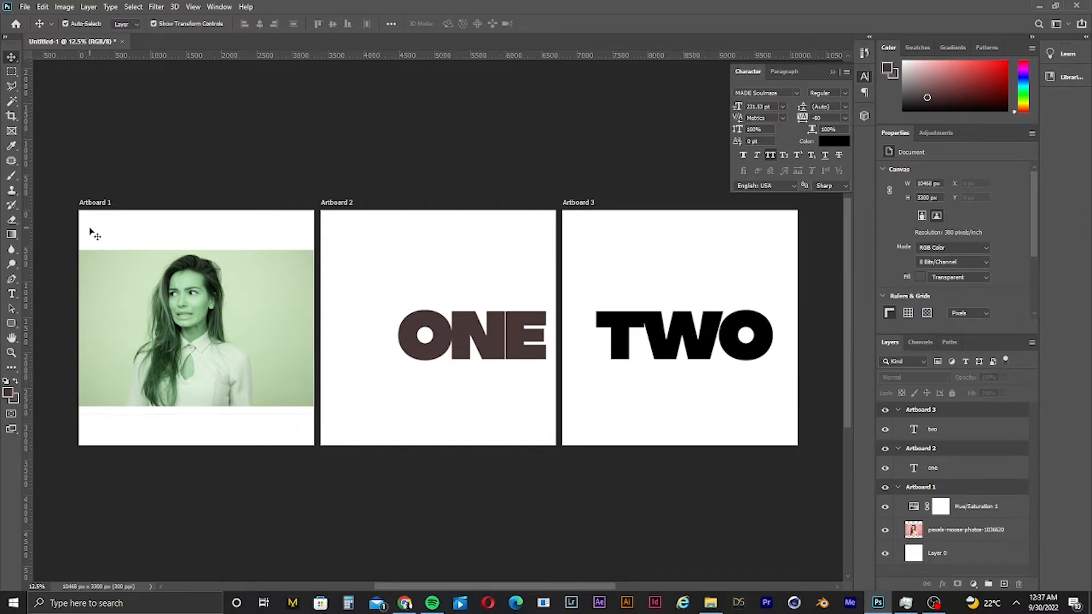
- Draw two small rounded rectangles, about 112 px square, above and below the ONE title on Artboard 2
left_click(12, 323)
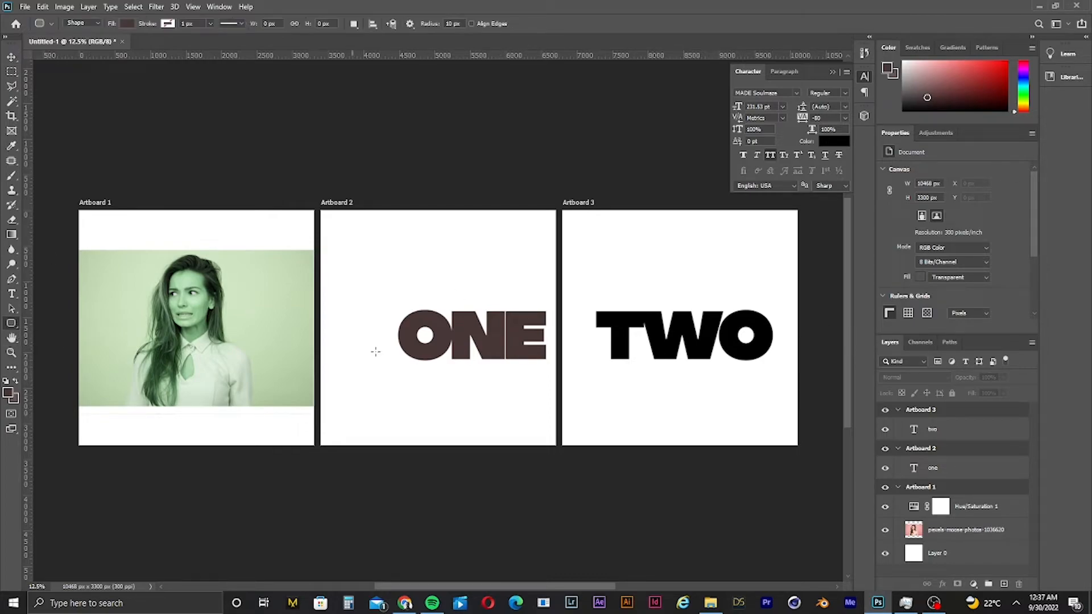
left_click_drag(451, 379, 458, 386)
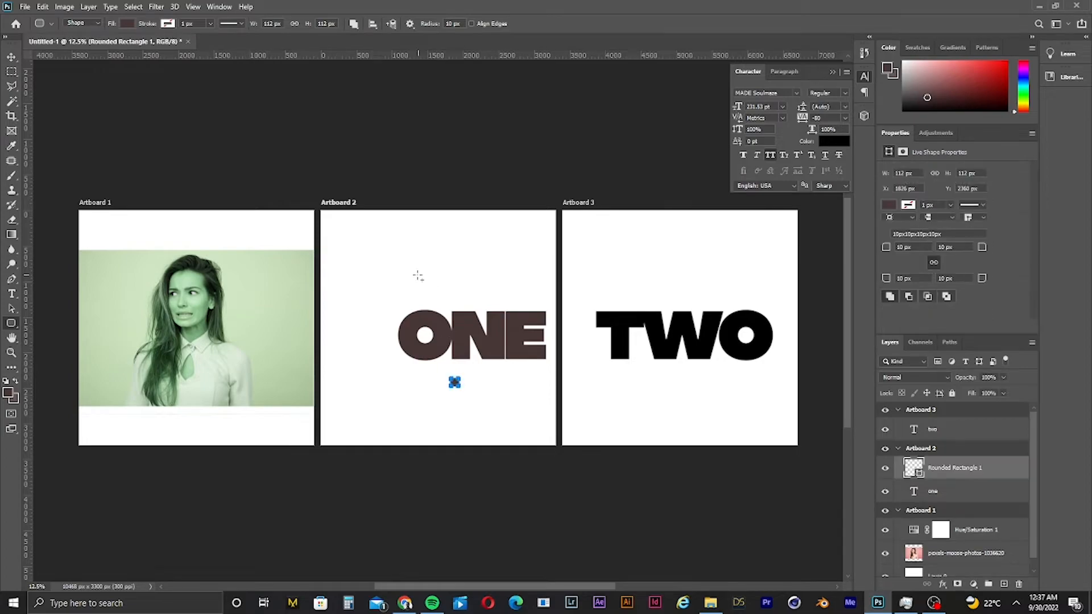
left_click_drag(415, 273, 424, 280)
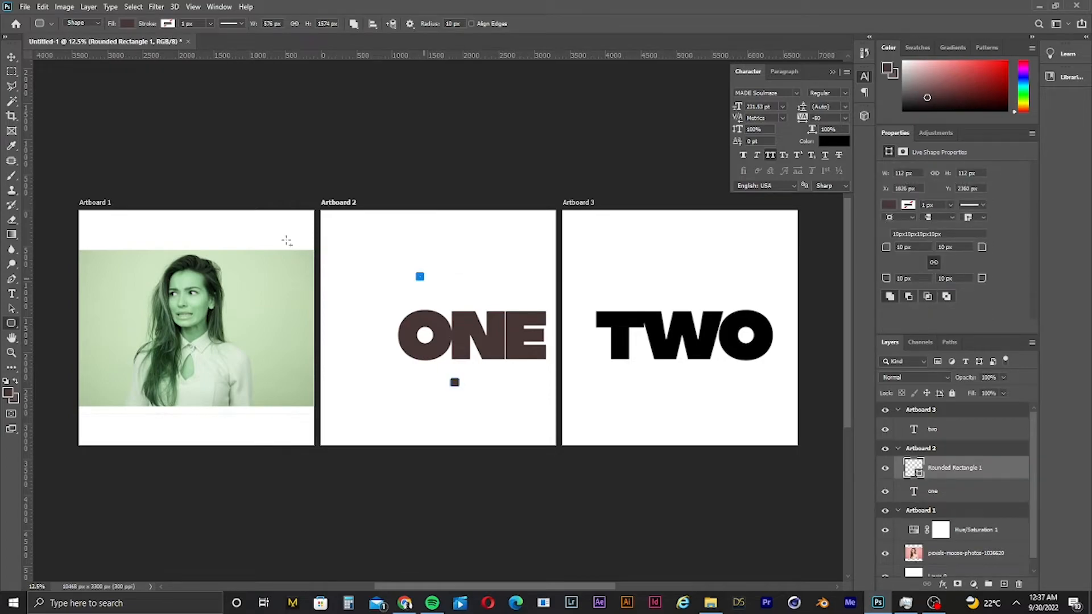
left_click(11, 57)
left_click(328, 154)
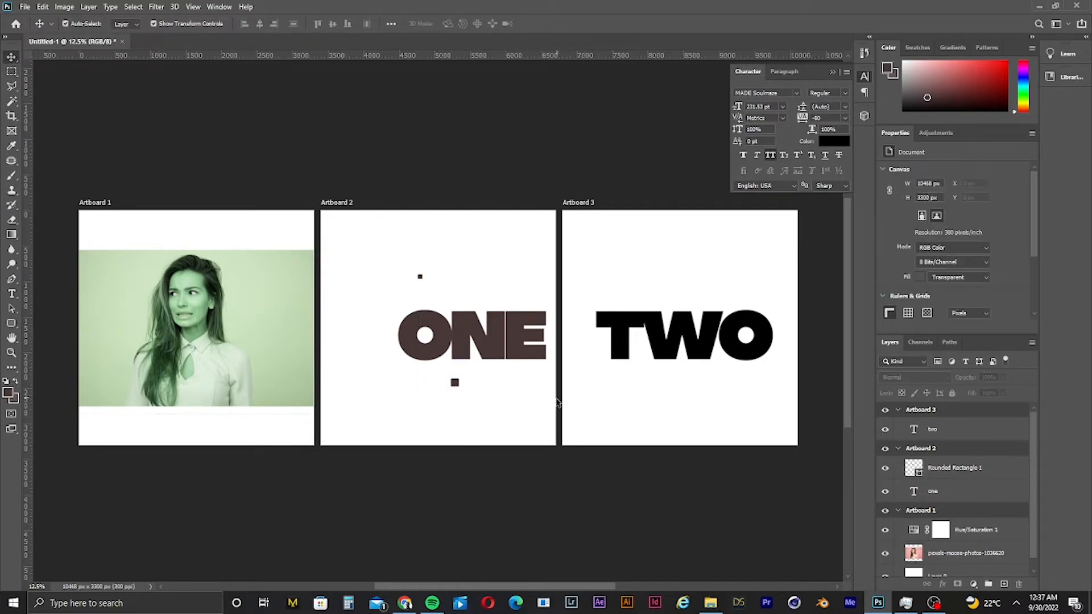
- Copy the photo onto Artboard 2, place it beneath the ONE text layer and shift it upward
left_click_drag(227, 356, 232, 403)
key("ctrl+z")
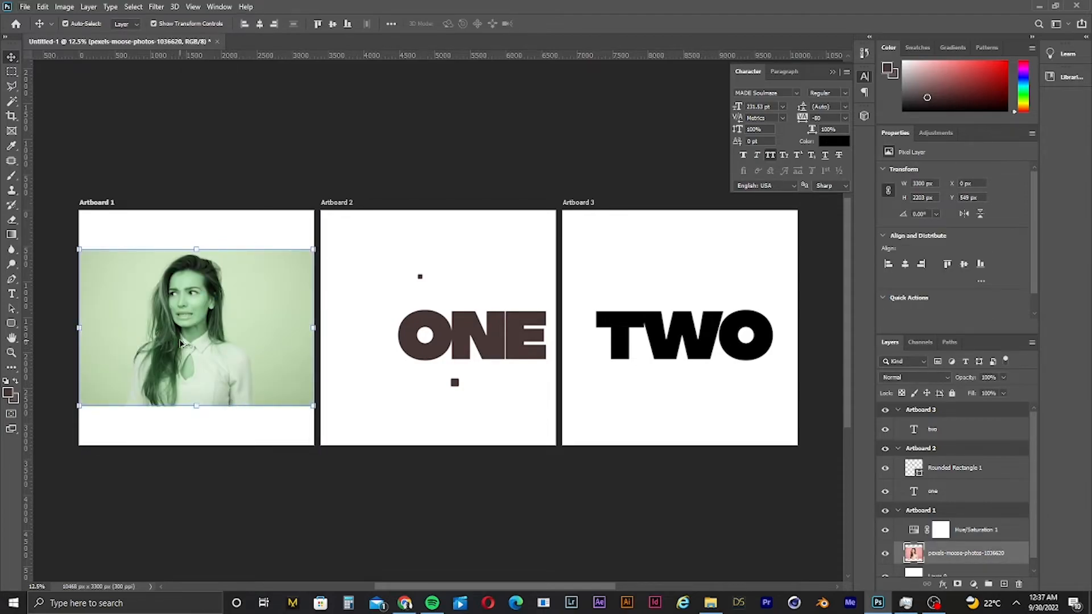
left_click_drag(219, 337, 413, 338)
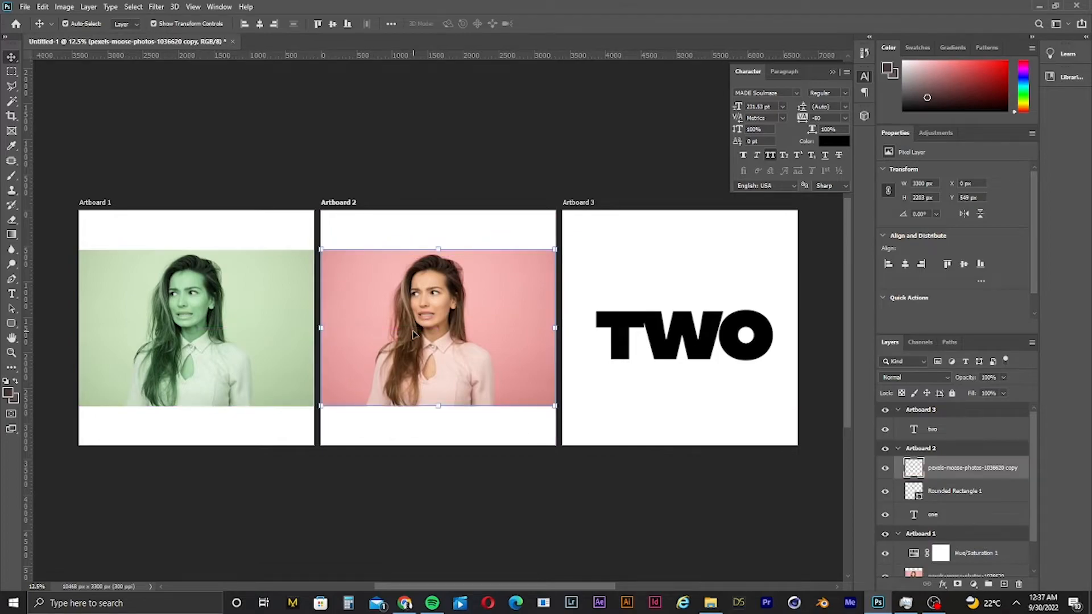
key("ctrl+bracketleft")
key("ctrl+bracketleft")
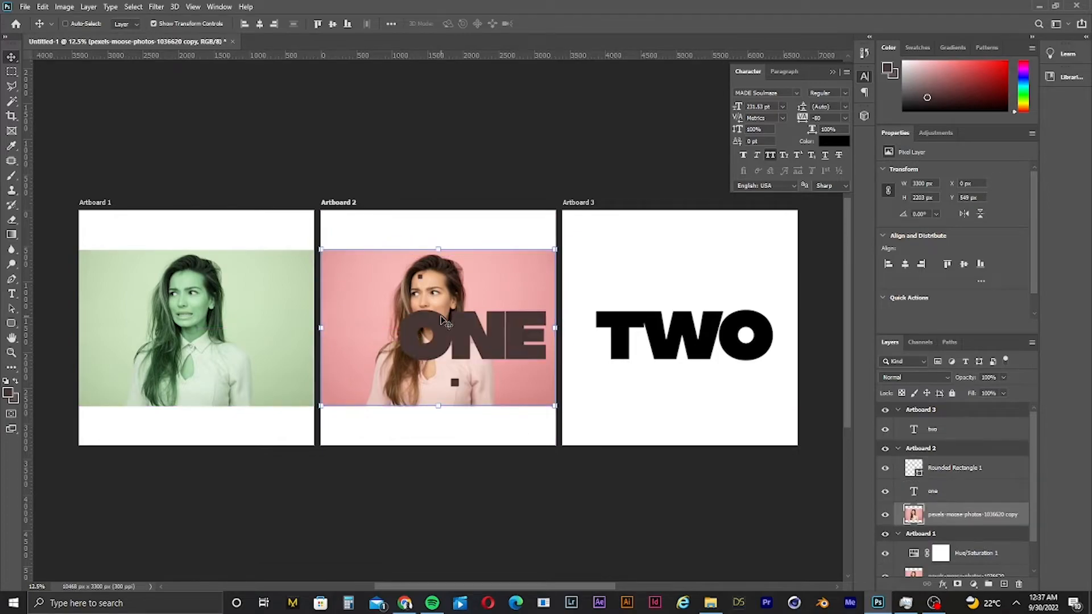
left_click_drag(472, 296, 470, 252)
left_click(509, 419)
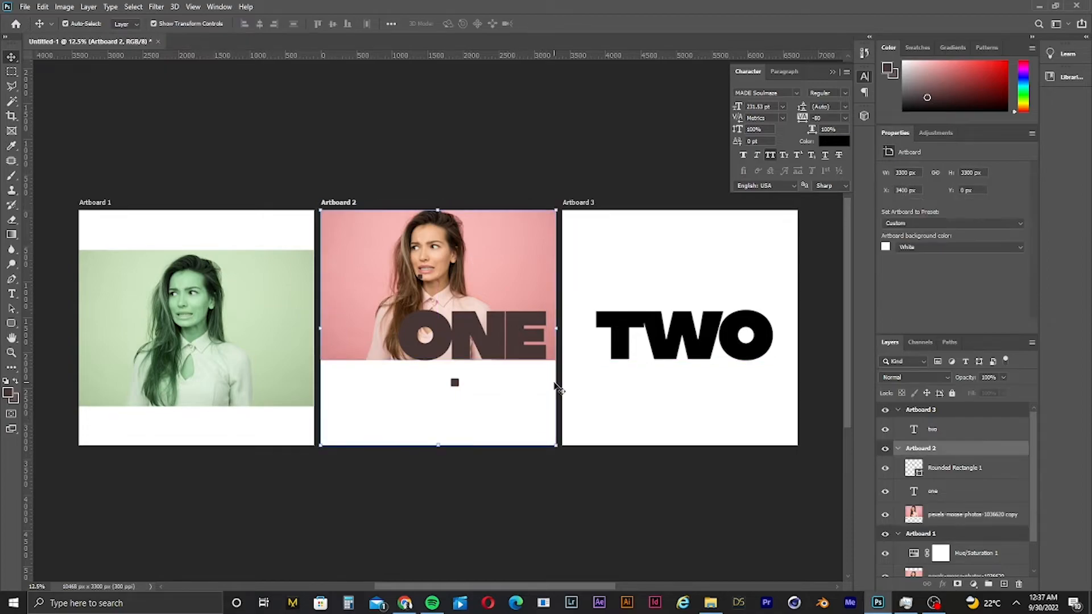
- Zoom in to inspect the ONE title over the photo, then fit all artboards back in view
key("ctrl+0")
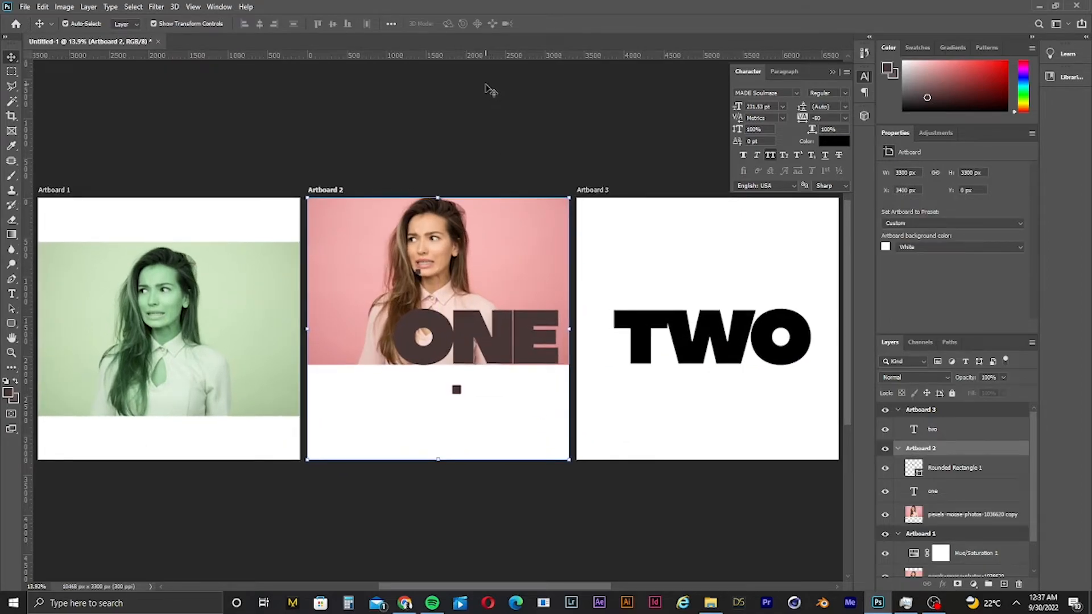
mouse_move(492, 327)
left_mouse_down()
mouse_move(517, 308)
mouse_move(509, 323)
mouse_move(479, 330)
left_mouse_up()
key("ctrl+1")
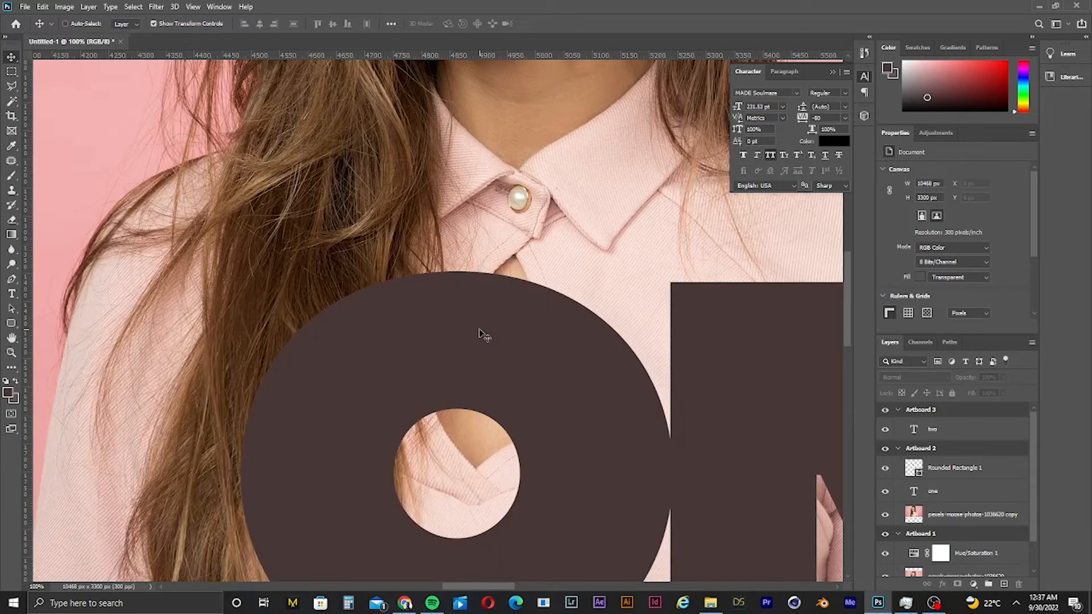
key("ctrl+0")
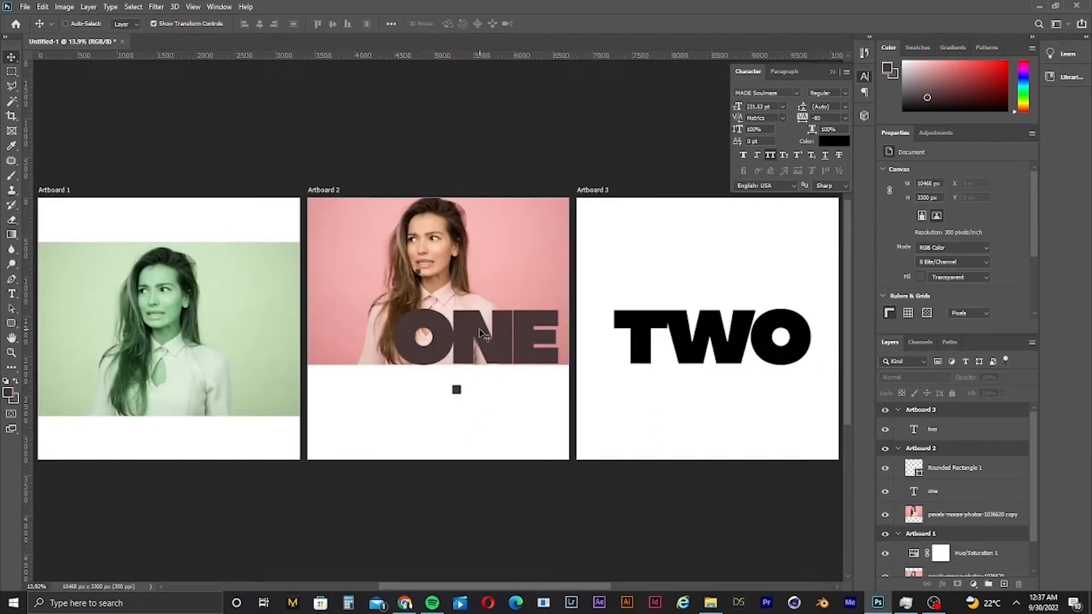
key("ctrl+minus")
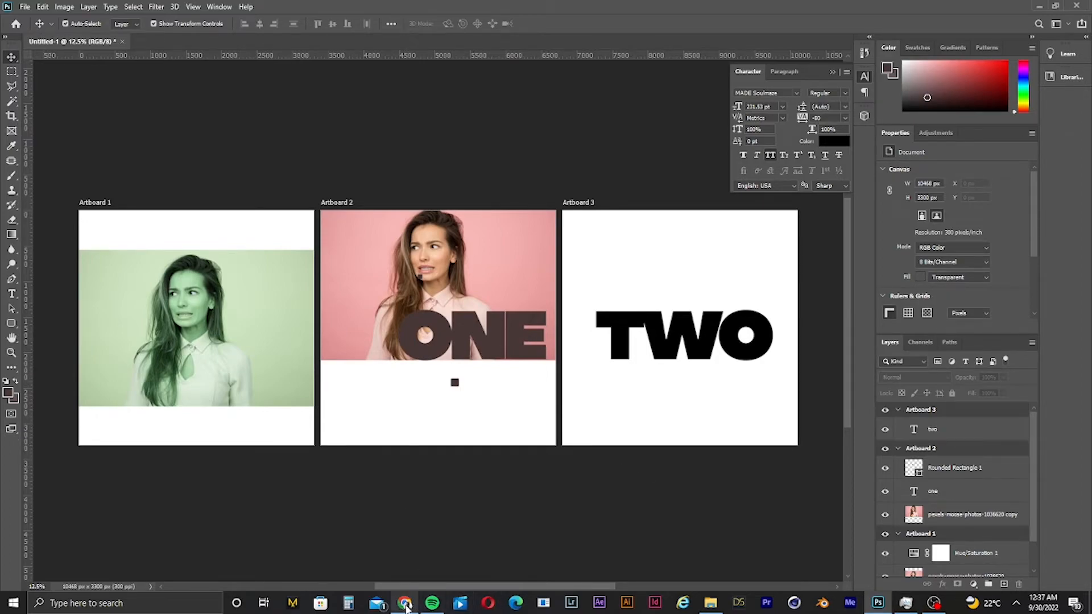
- Try to open the GraphicBurger website from the search results, then close that tab
left_click(404, 605)
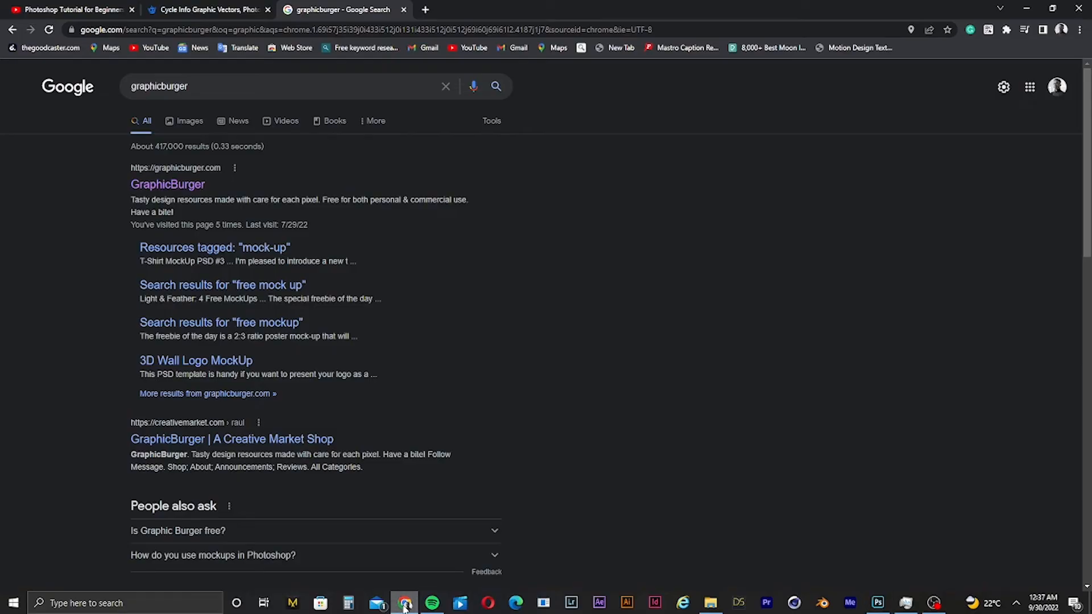
left_click(181, 190)
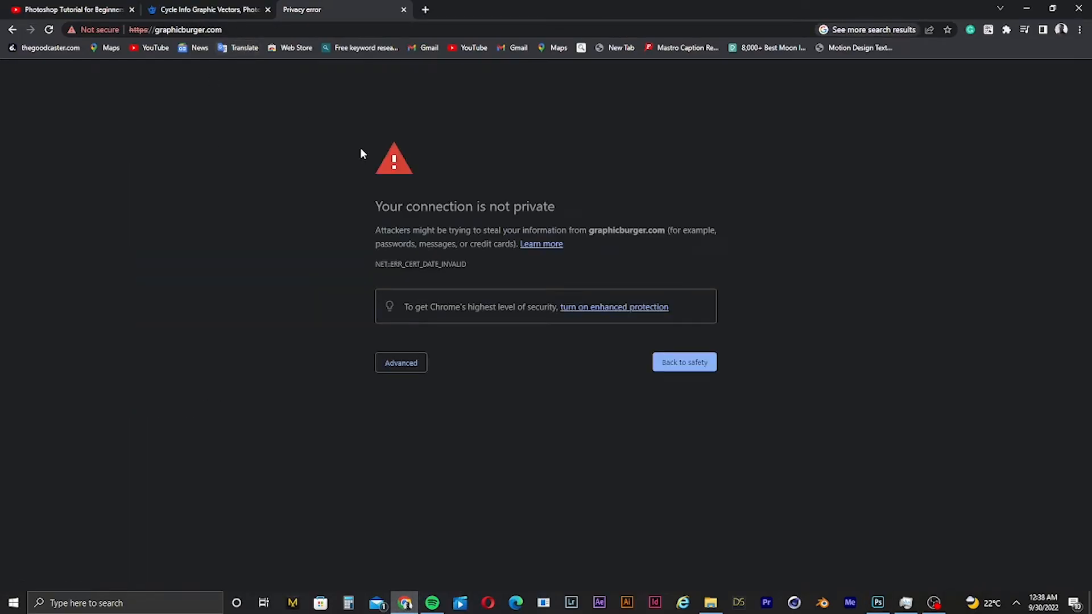
left_click(1016, 602)
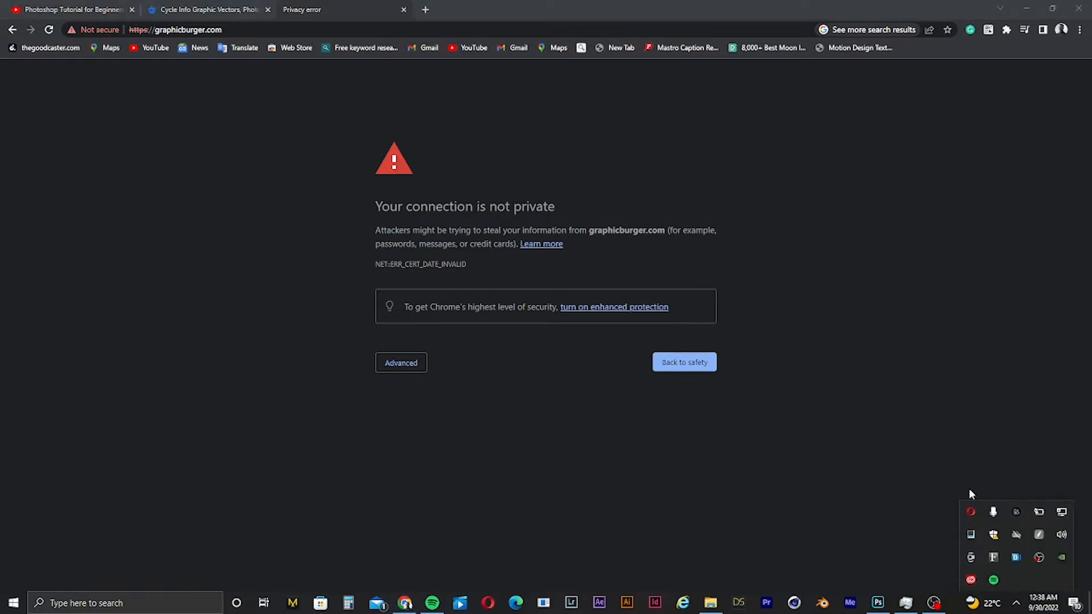
left_click(231, 13)
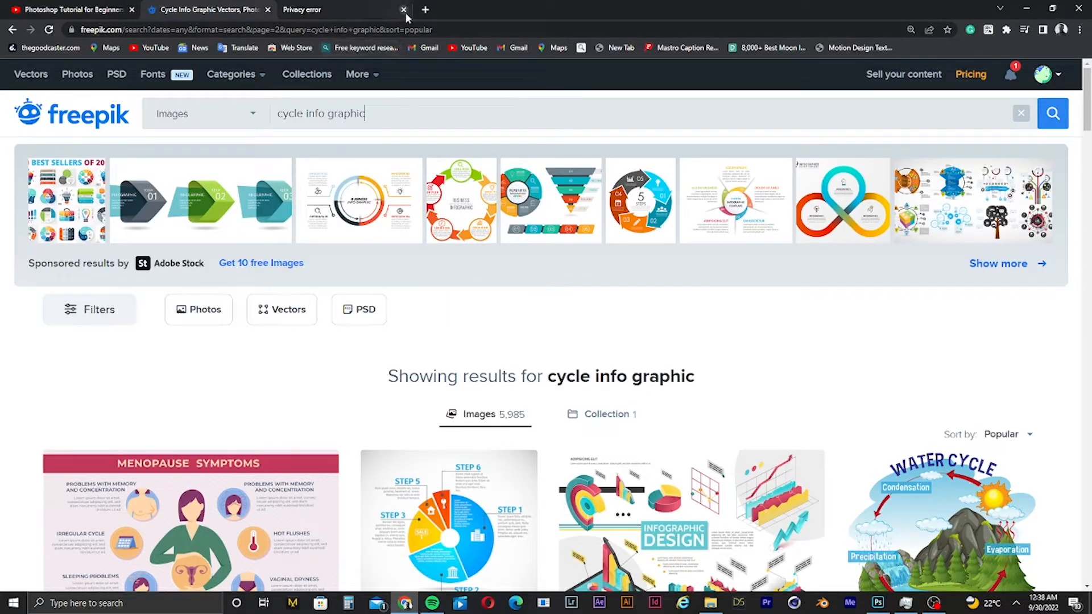
left_click(403, 10)
- Search Google for graphicburger again, try opening the site and its mock-up page, then close the tab
left_click(290, 10)
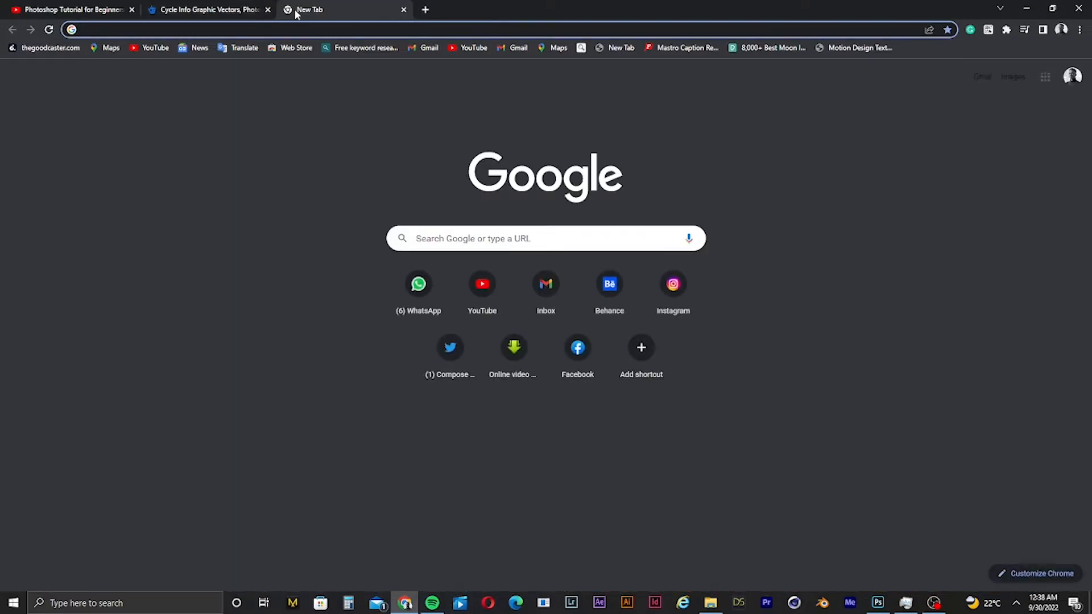
type("gra")
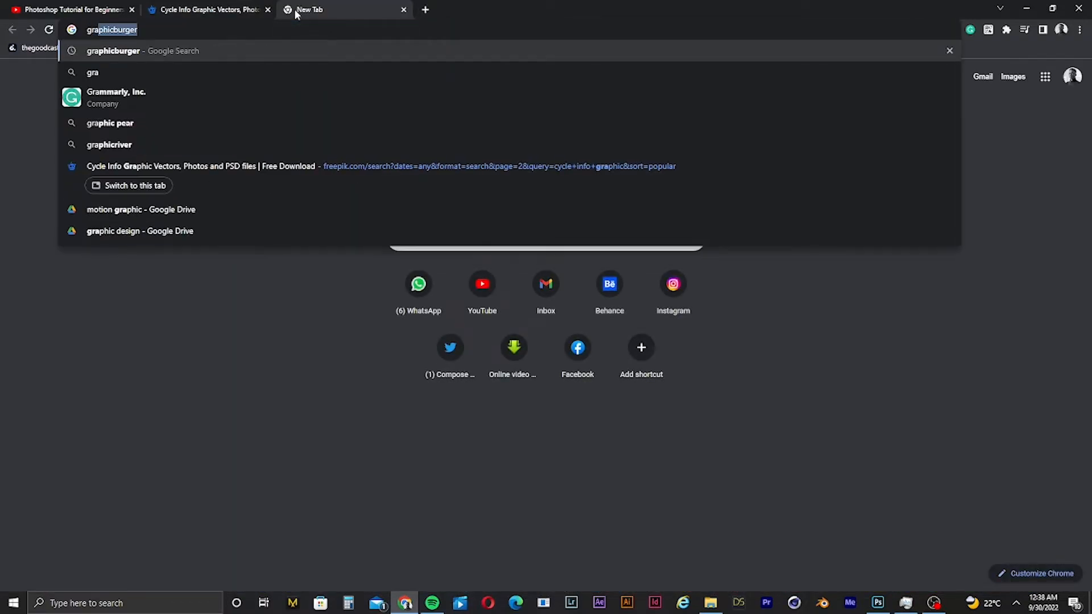
key("Return")
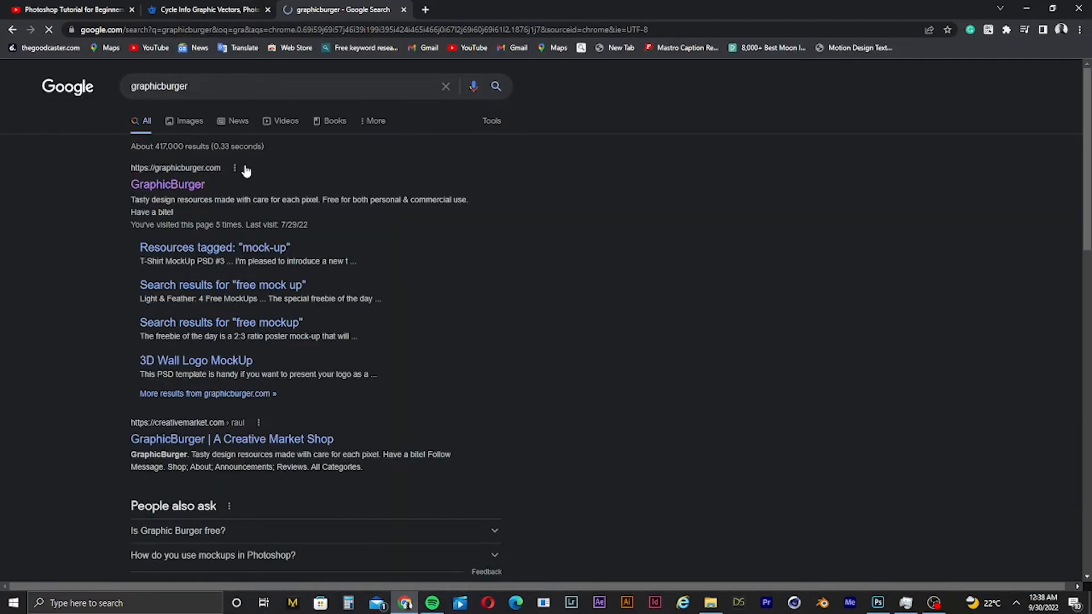
left_click(162, 192)
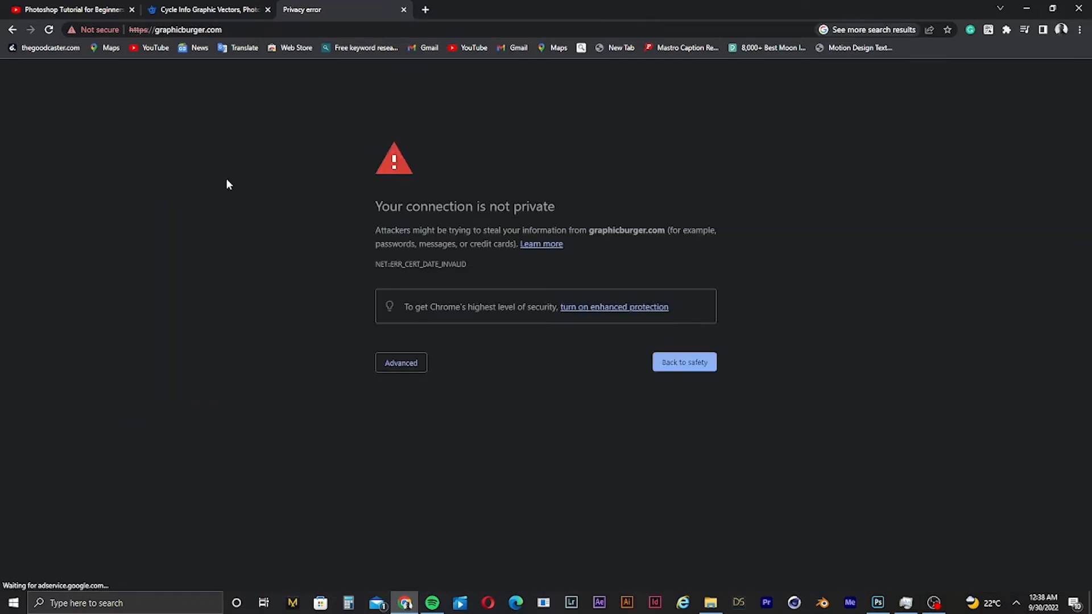
left_click(12, 29)
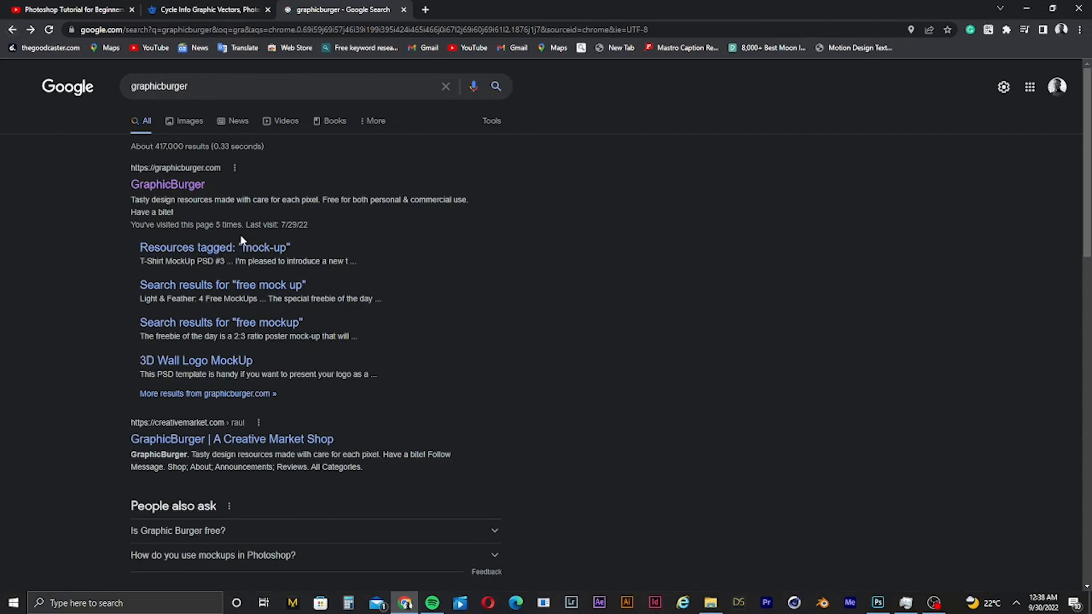
left_click(219, 249)
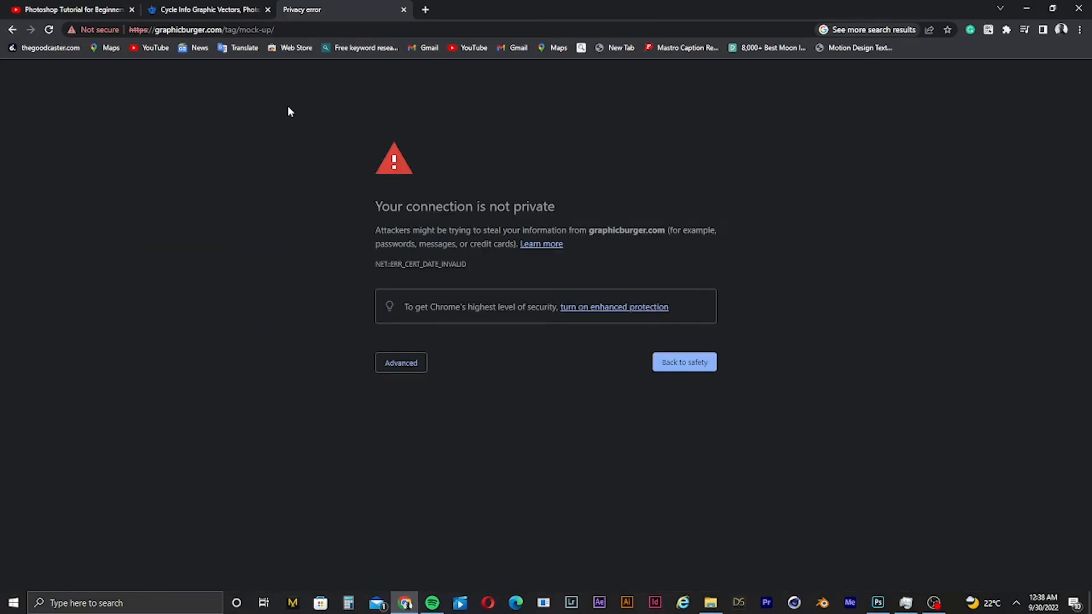
left_click(404, 10)
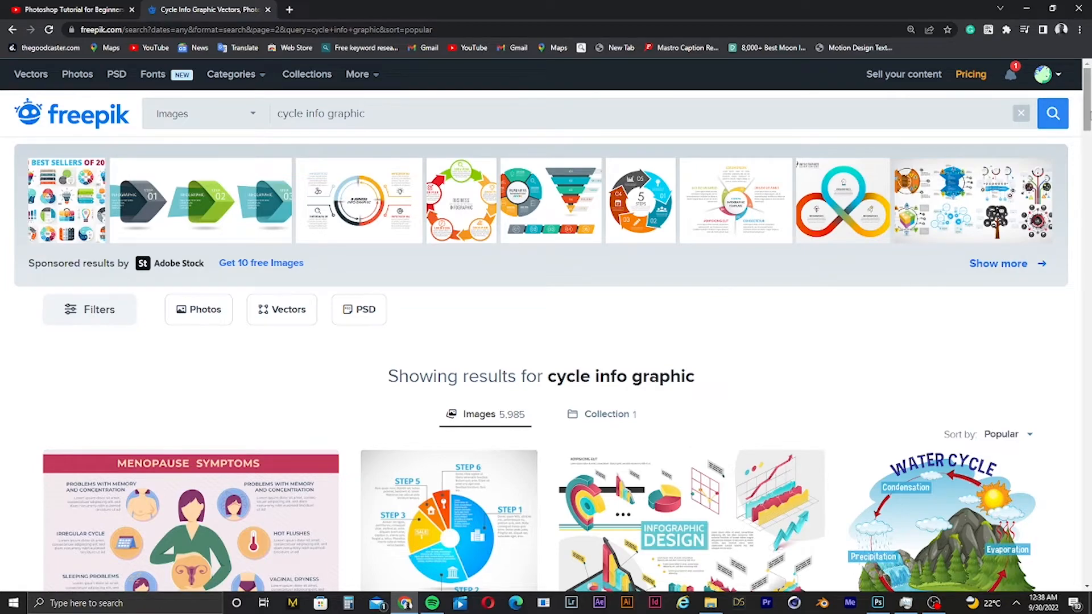
- Replace the Freepik search with mockup and run it, closing the pop-up ad window that opens
scroll(1086, 114, "down", 5)
scroll(1087, 114, "up", 5)
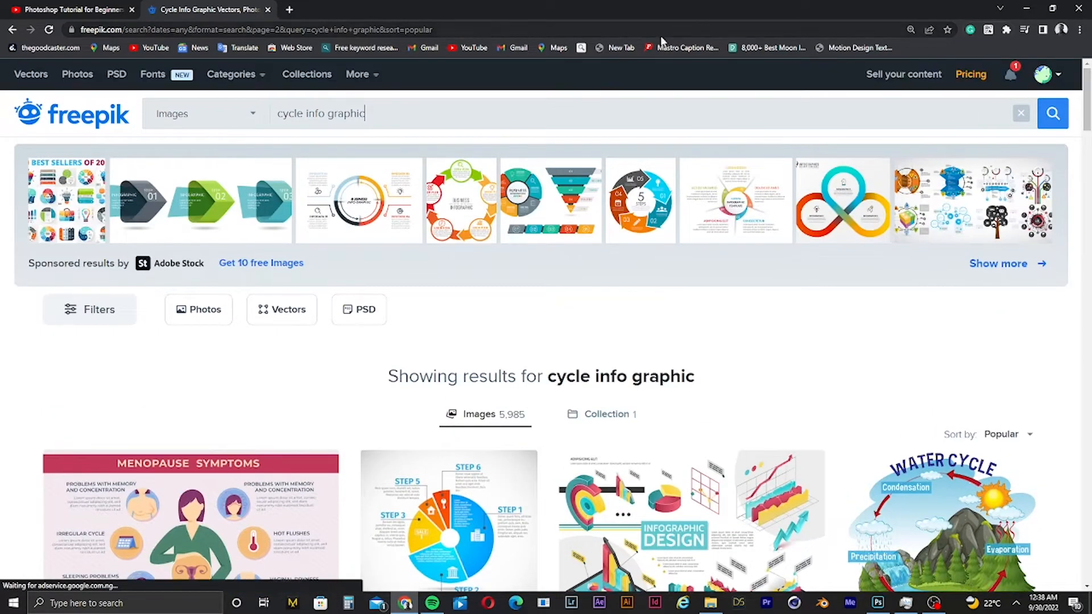
triple_click(424, 115)
type("t")
key("BackSpace")
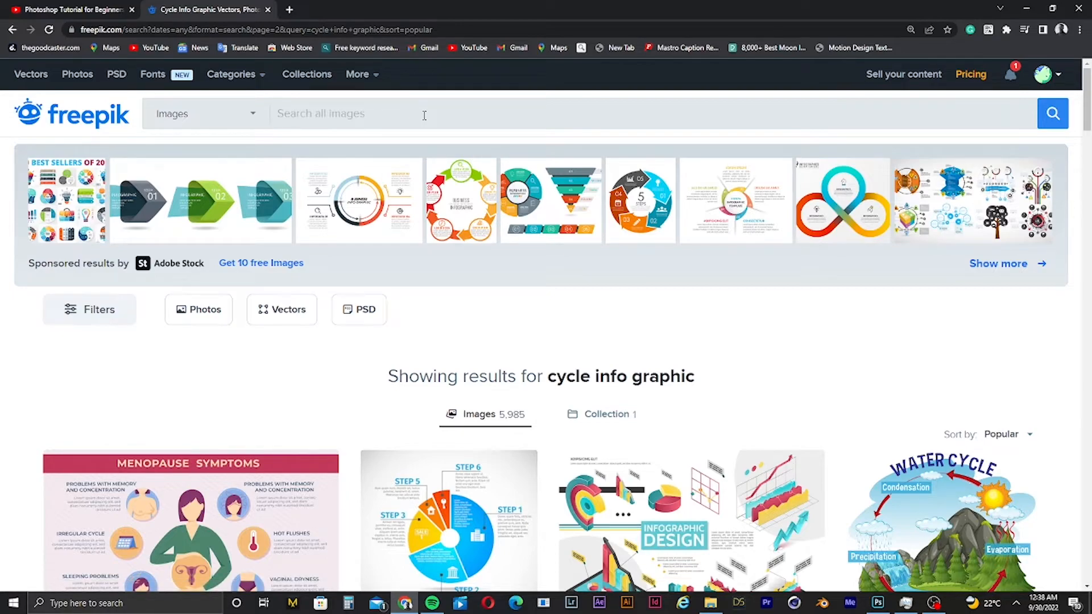
type("mo")
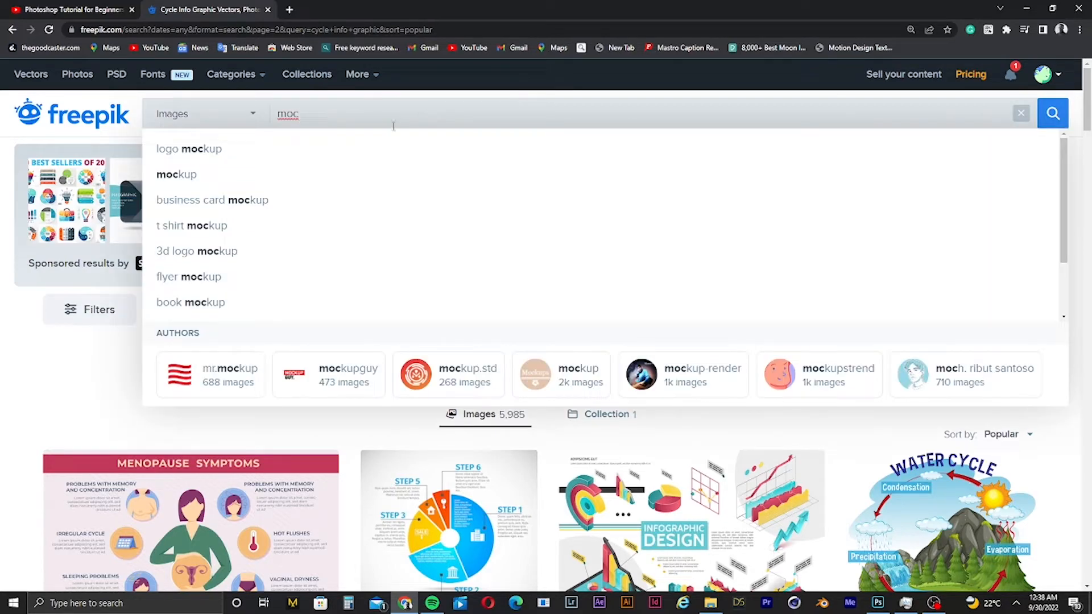
type("ckup")
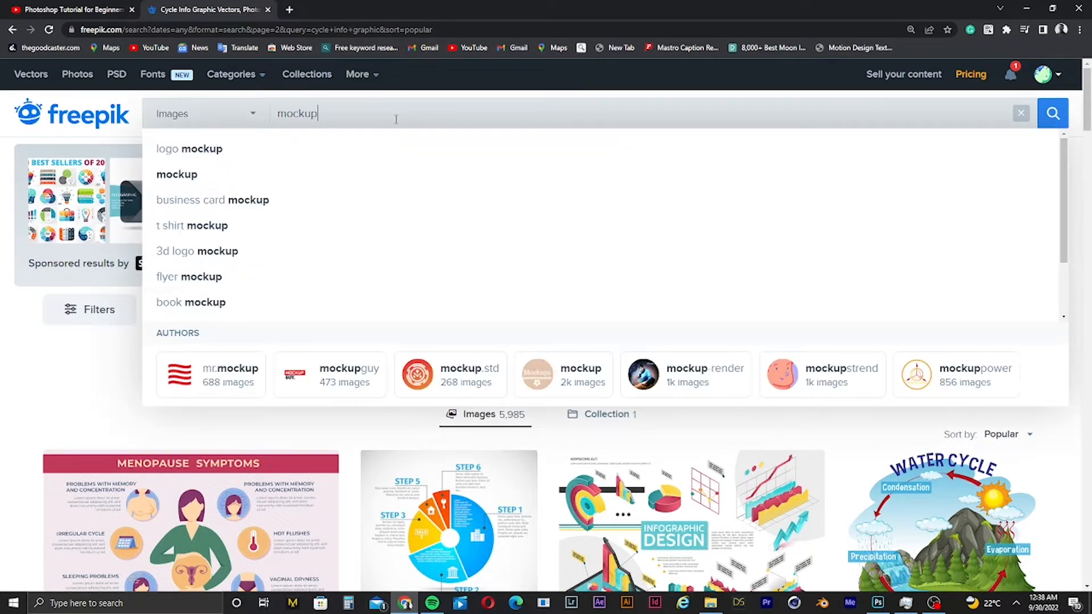
key("Return")
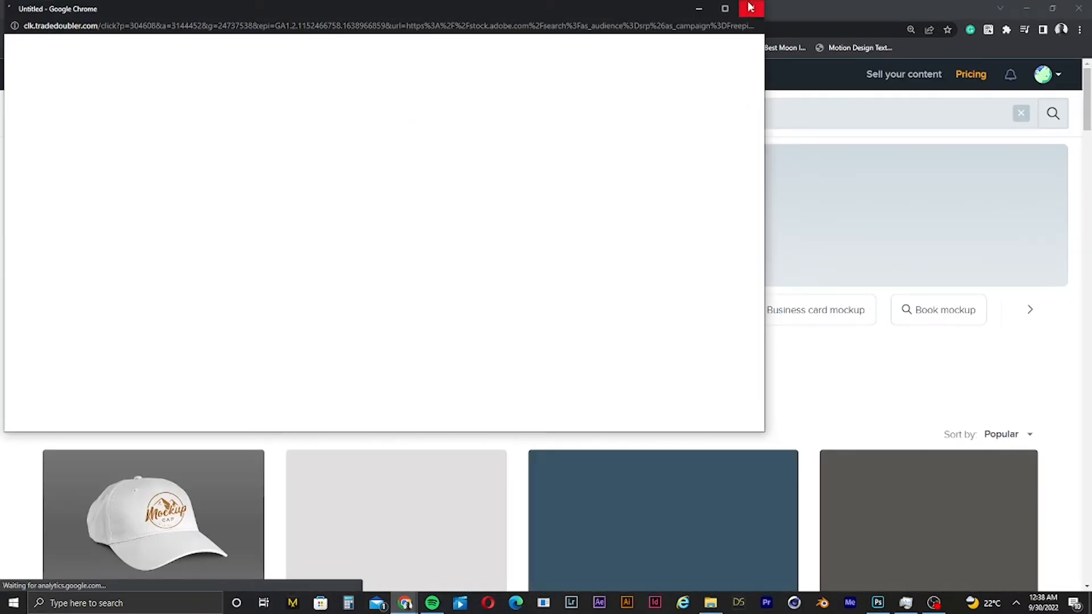
left_click(750, 7)
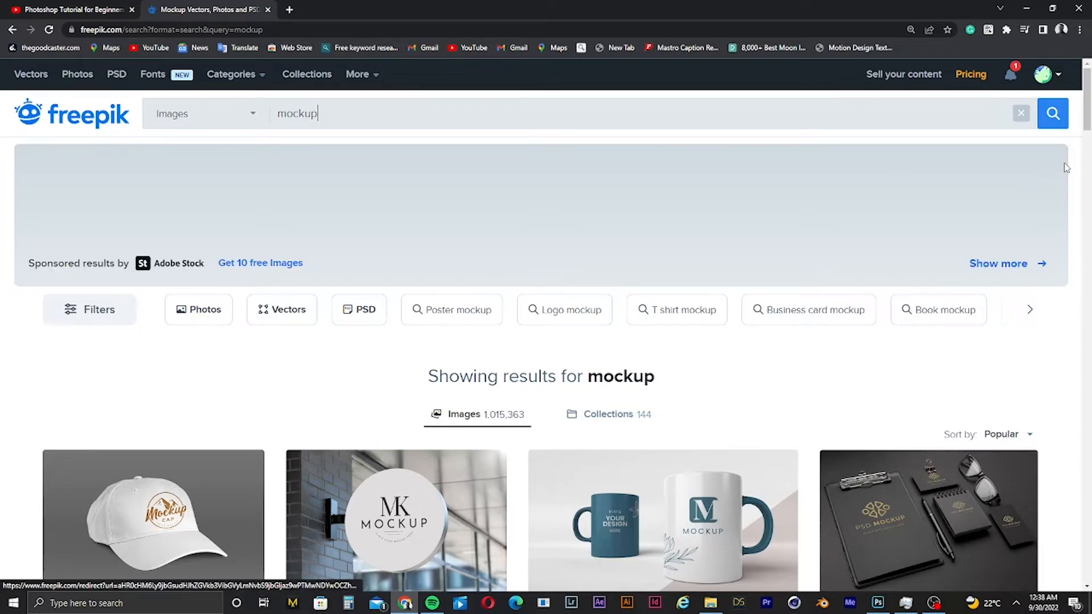
- Scroll through the Freepik mockup search results to review the available designs
left_click_drag(1088, 129, 1091, 235)
left_click_drag(1091, 211, 1090, 156)
scroll(721, 321, "down", 1)
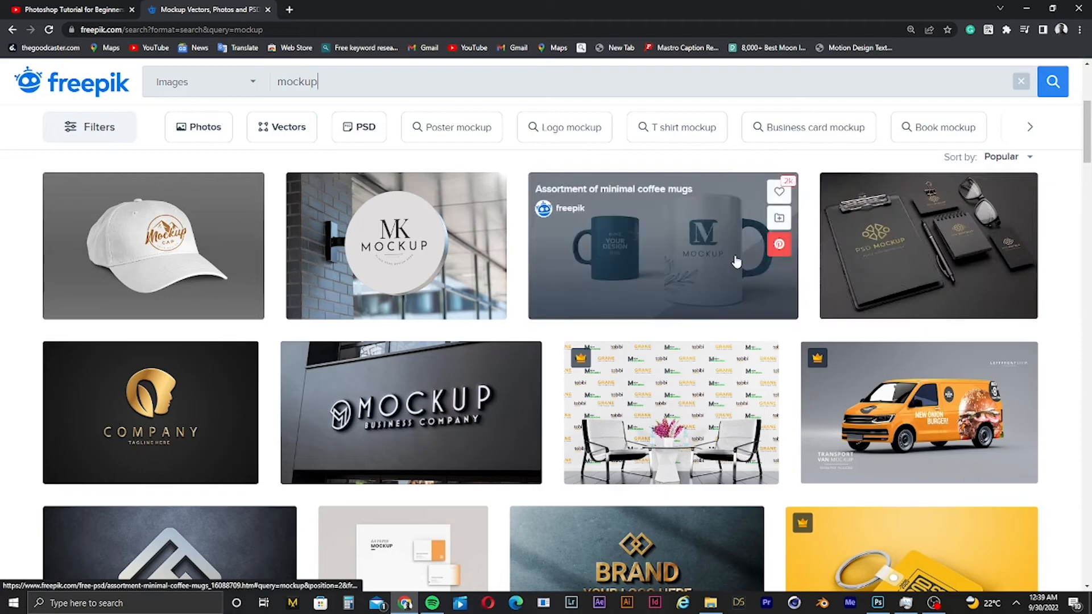
left_click_drag(1087, 132, 1087, 348)
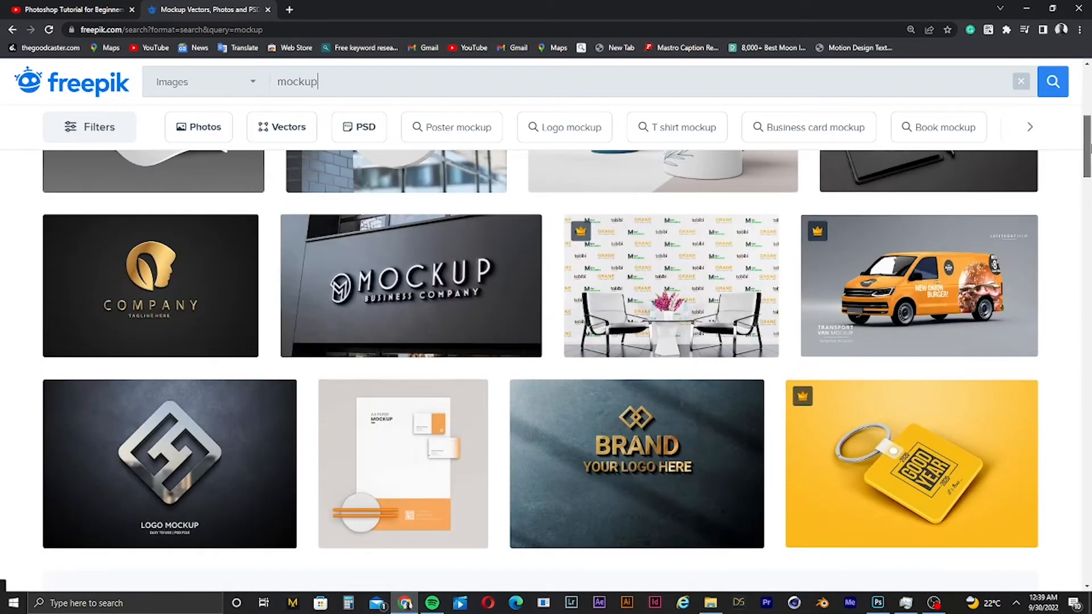
scroll(546, 341, "up", 4)
scroll(546, 342, "down", 6)
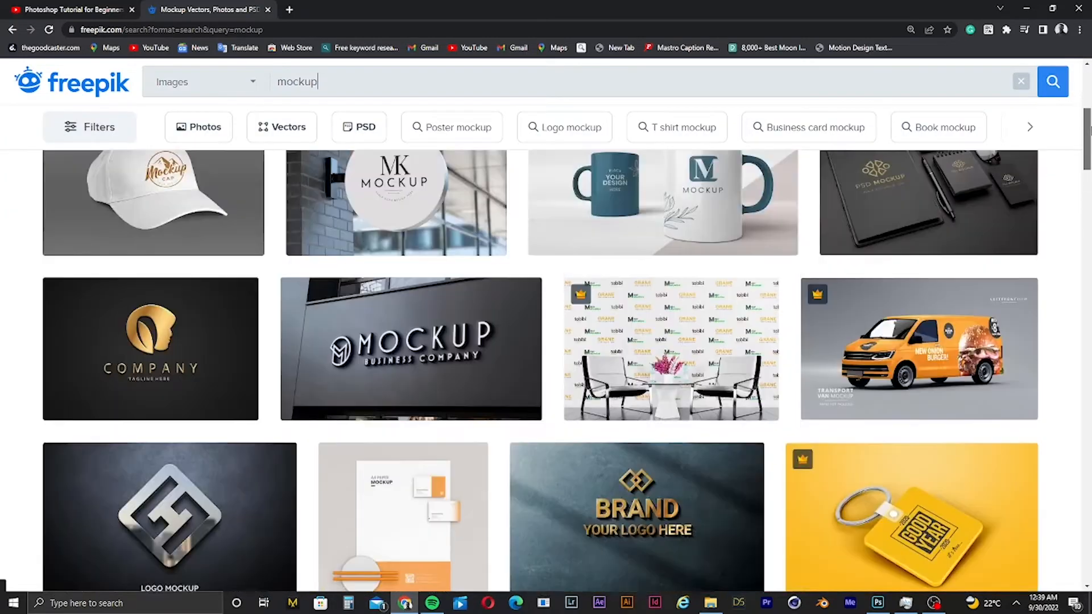
scroll(546, 364, "down", 1)
scroll(546, 341, "up", 6)
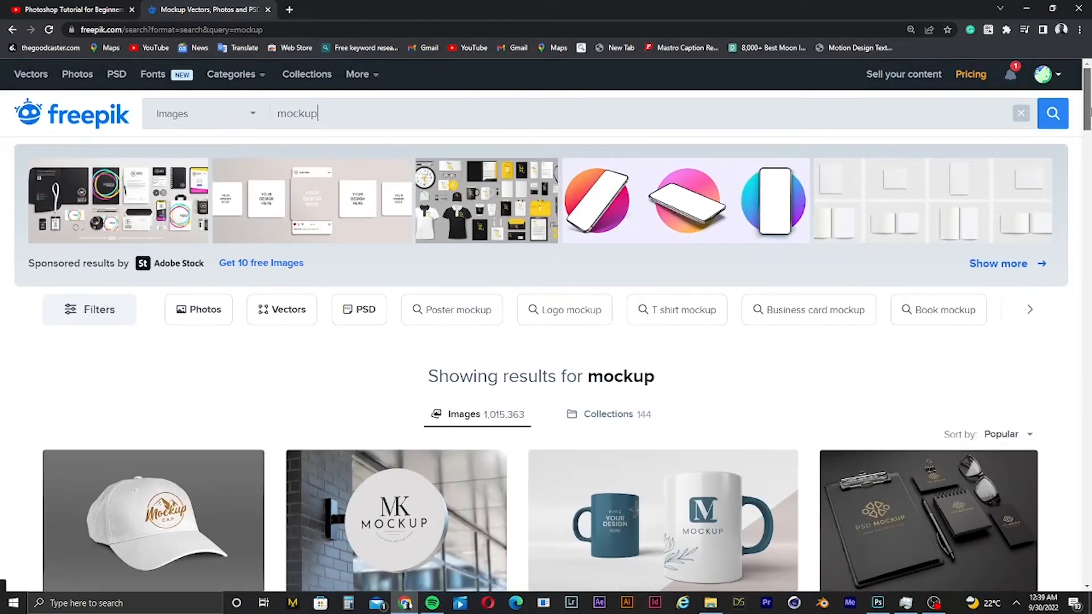
scroll(546, 341, "down", 5)
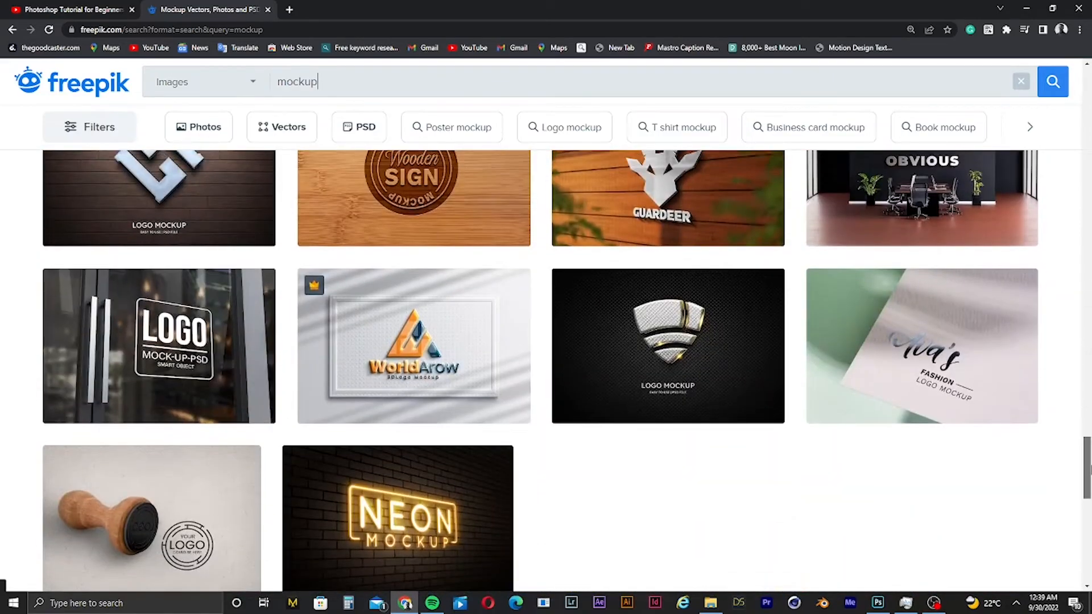
scroll(546, 370, "down", 3)
scroll(545, 370, "up", 15)
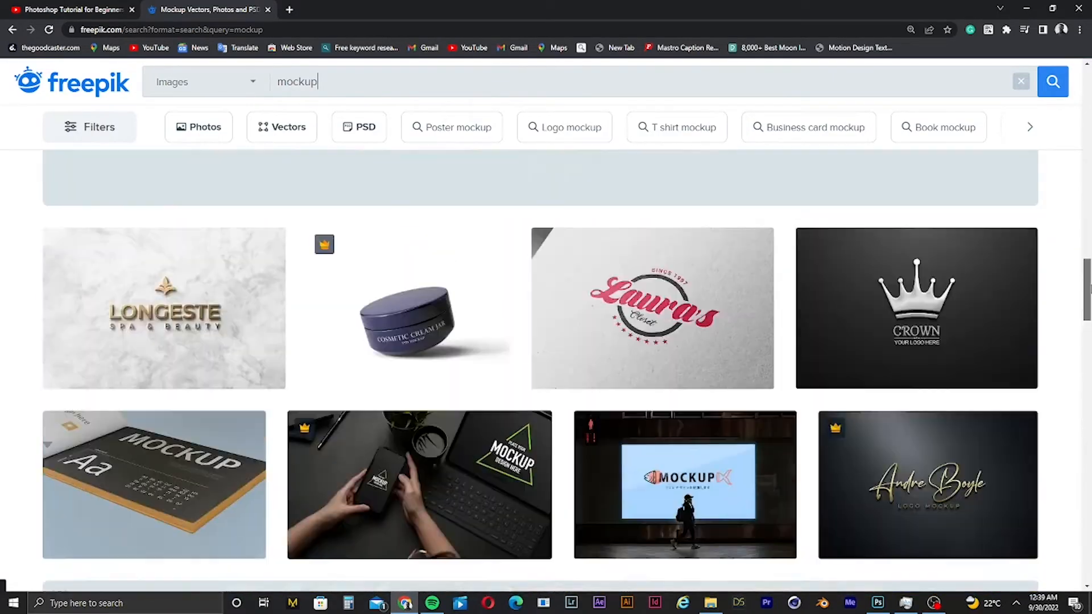
left_click_drag(1091, 285, 1081, 30)
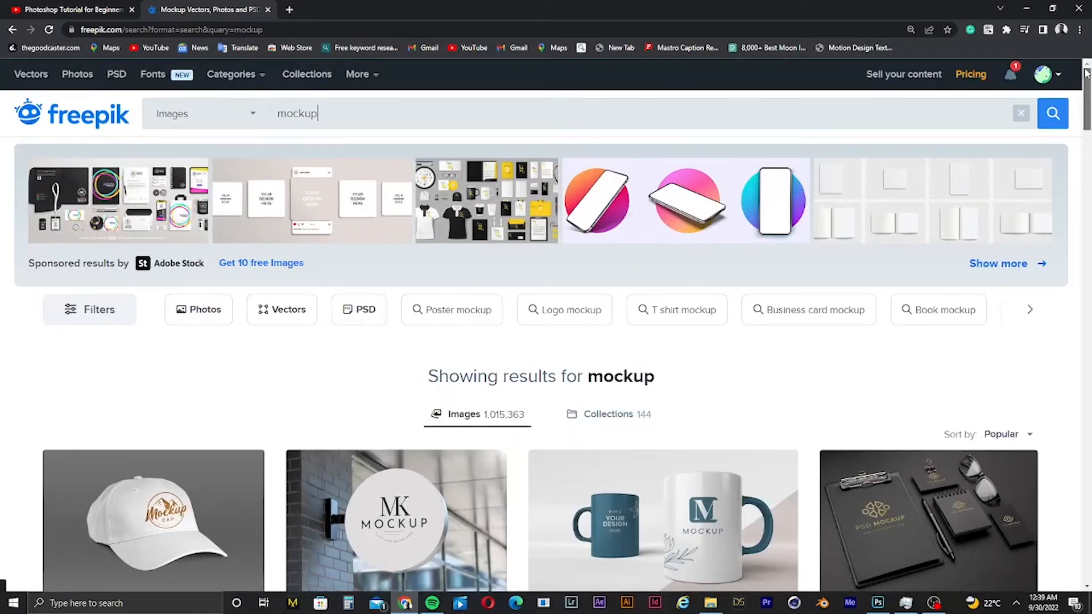
left_click_drag(1087, 72, 1087, 113)
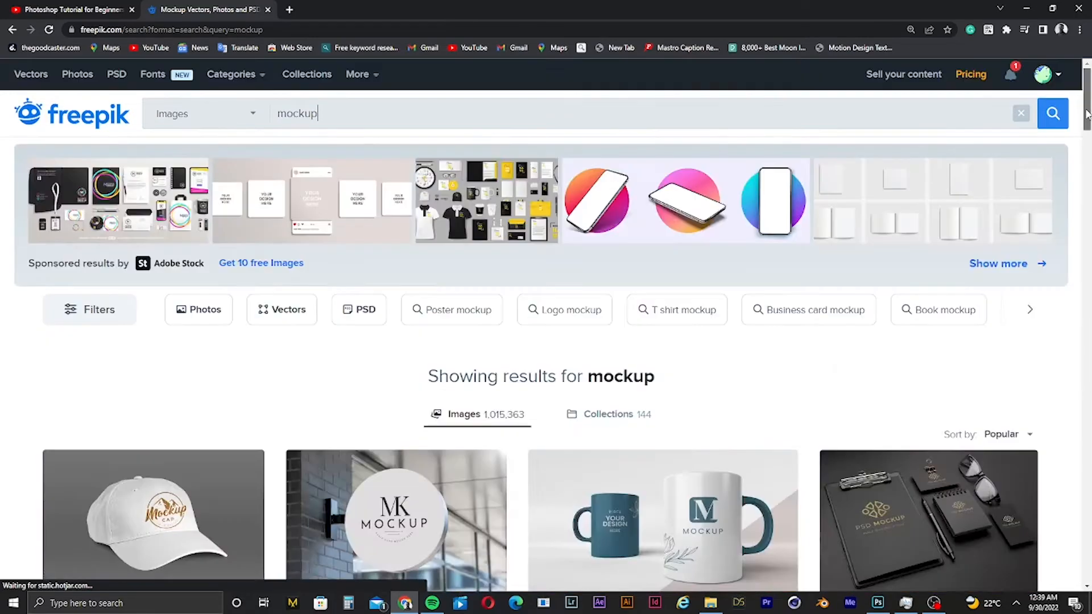
- Open the Assortment of minimal coffee mugs mockup, download it free to the Desktop, and return to the results
left_click(681, 530)
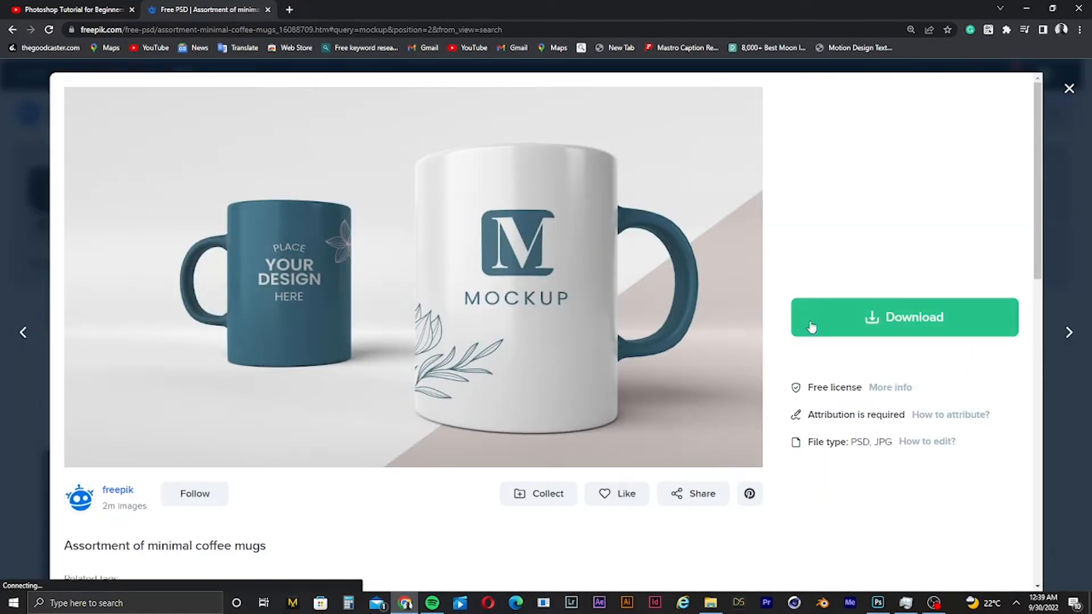
left_click(898, 334)
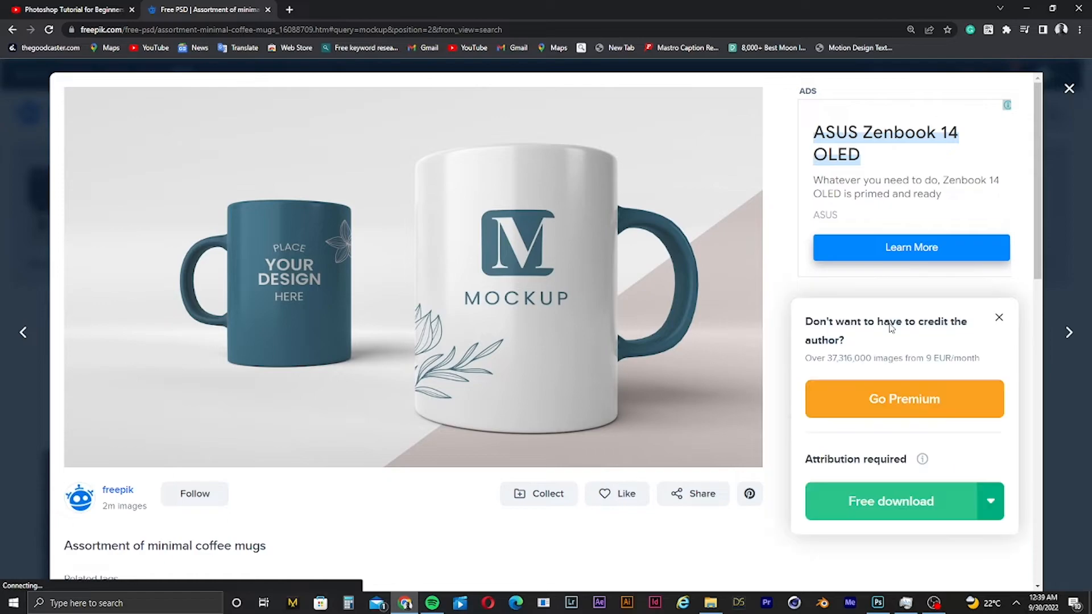
left_click(893, 504)
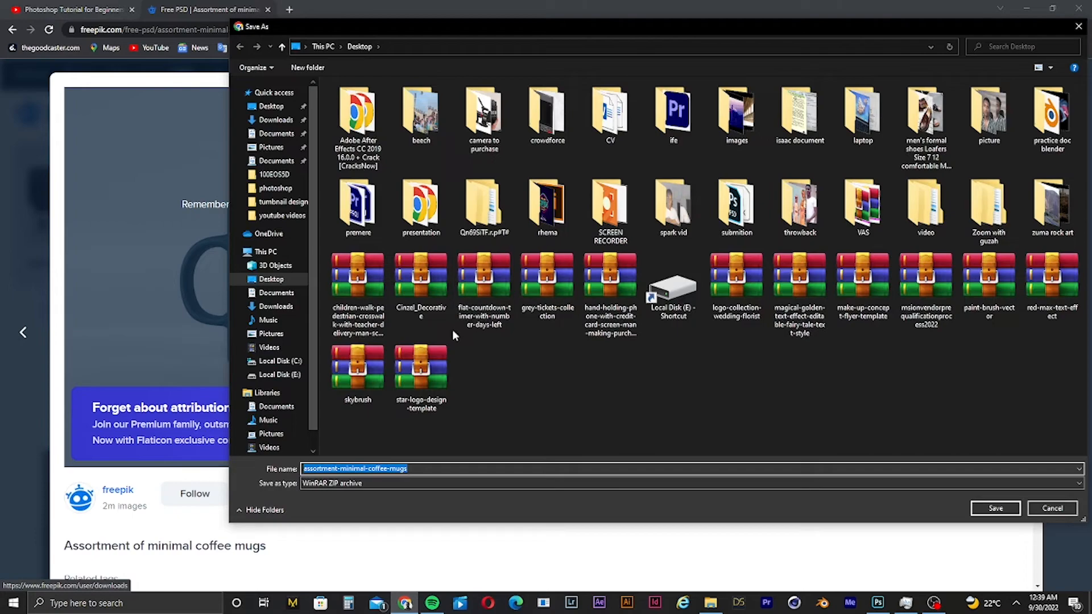
left_click(272, 106)
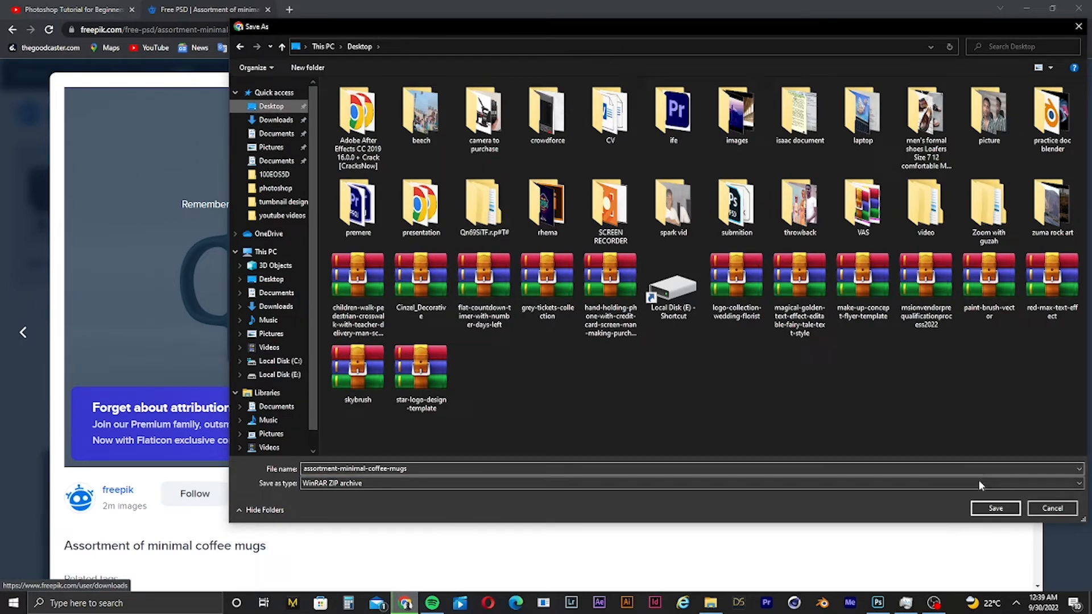
left_click(995, 508)
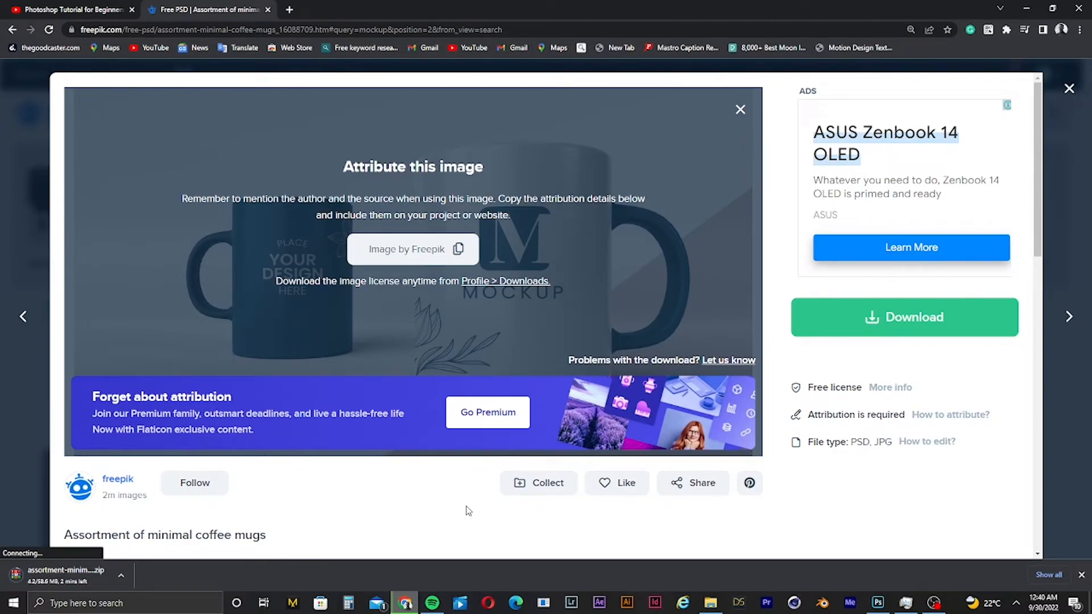
left_click(21, 401)
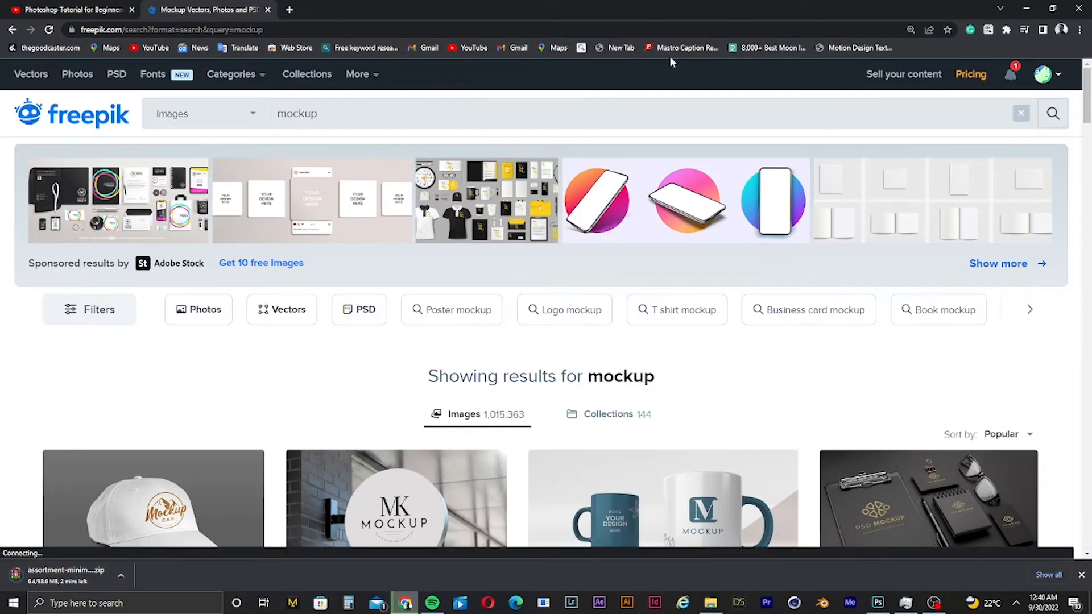
- In a new tab, search Google for graphicburger and open the GraphicBurger Creative Market shop, dismissing the sign-in prompt
left_click(289, 10)
type("graphicburger")
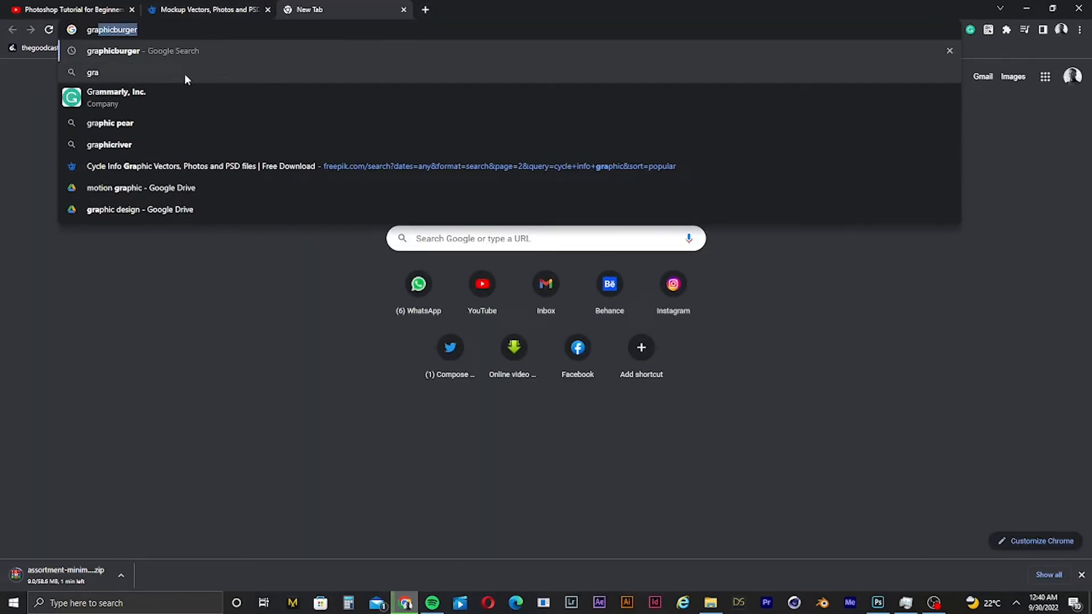
key("Return")
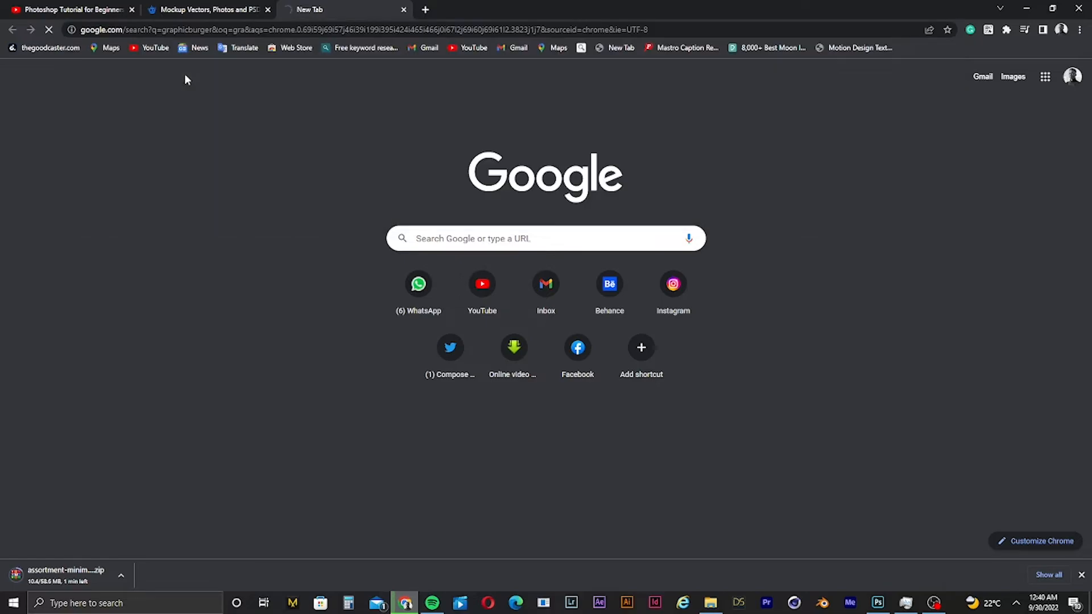
left_click(194, 441)
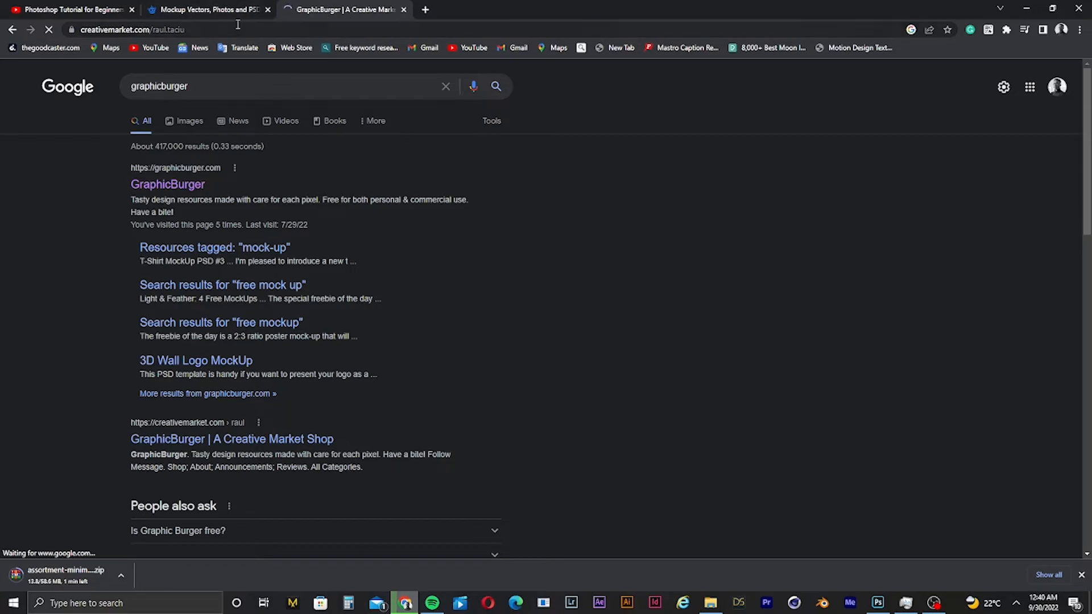
left_click(228, 15)
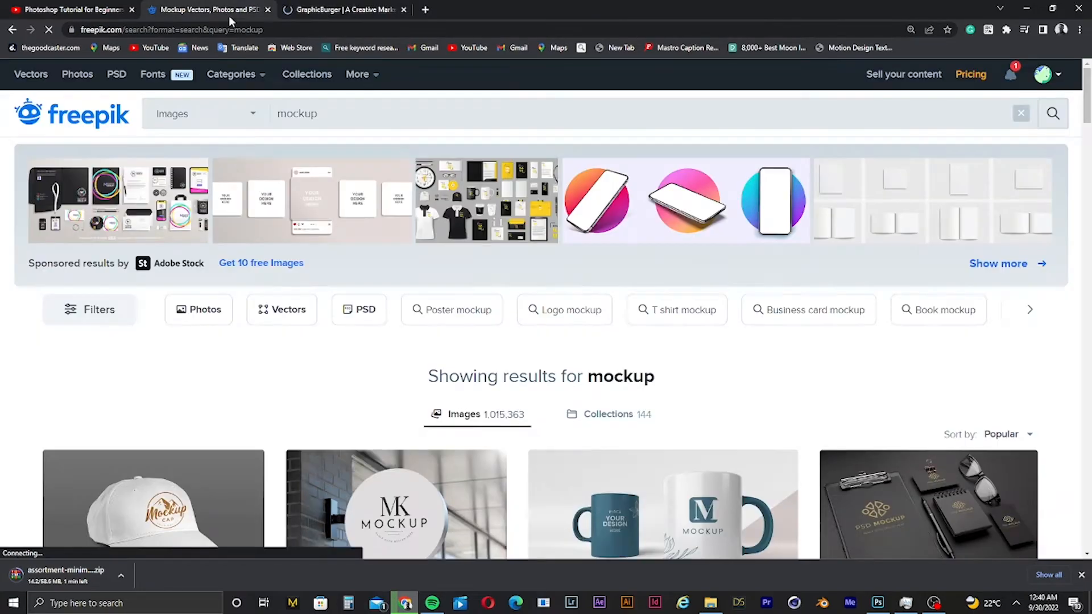
left_click(341, 11)
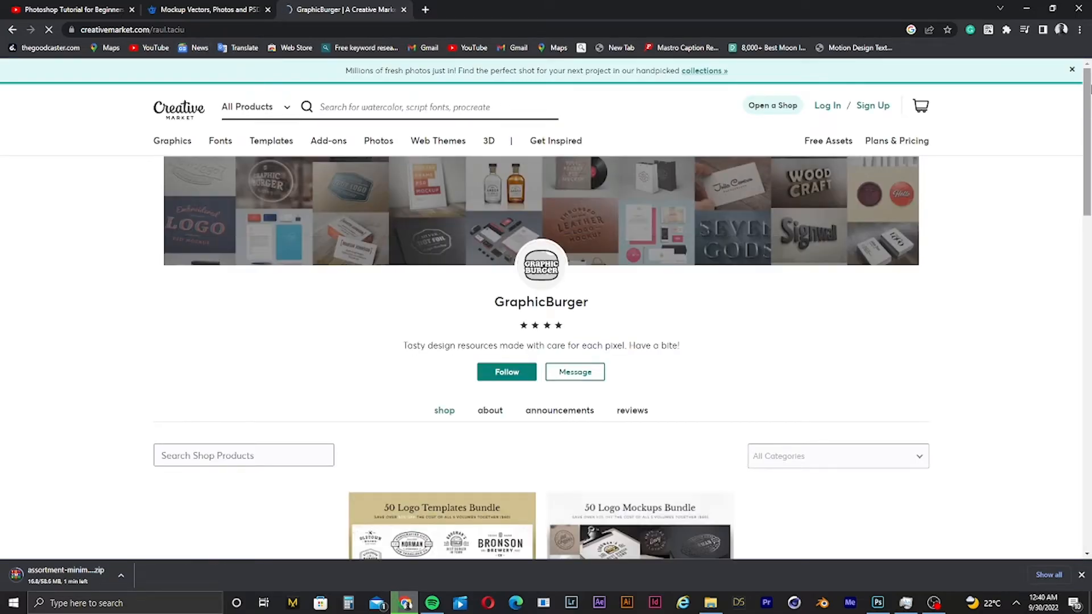
mouse_move(1087, 113)
left_mouse_down()
mouse_move(1089, 435)
mouse_move(1089, 94)
left_mouse_up()
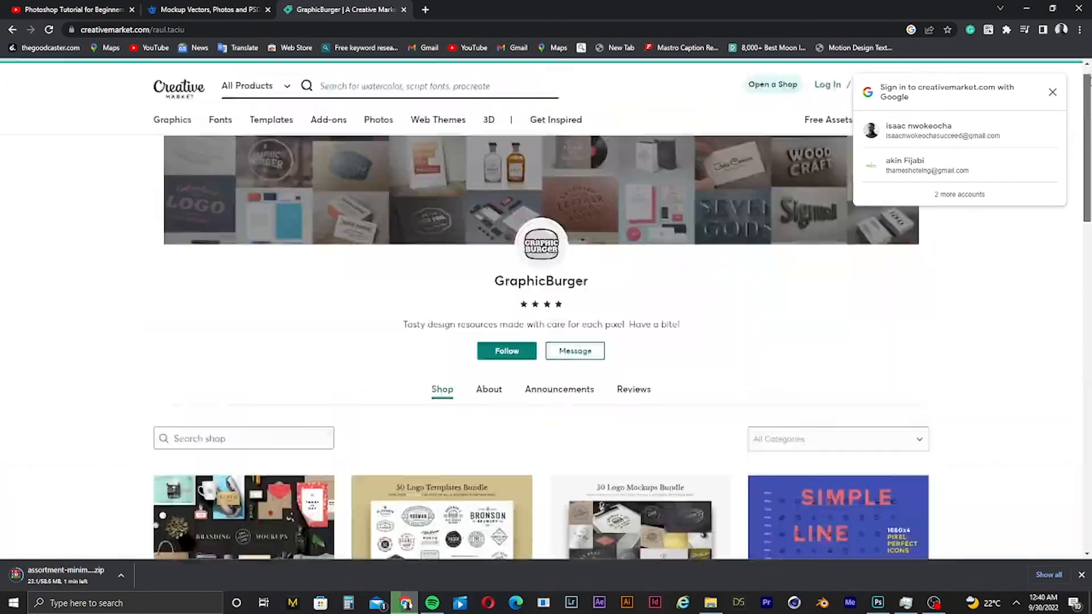
left_click(1051, 95)
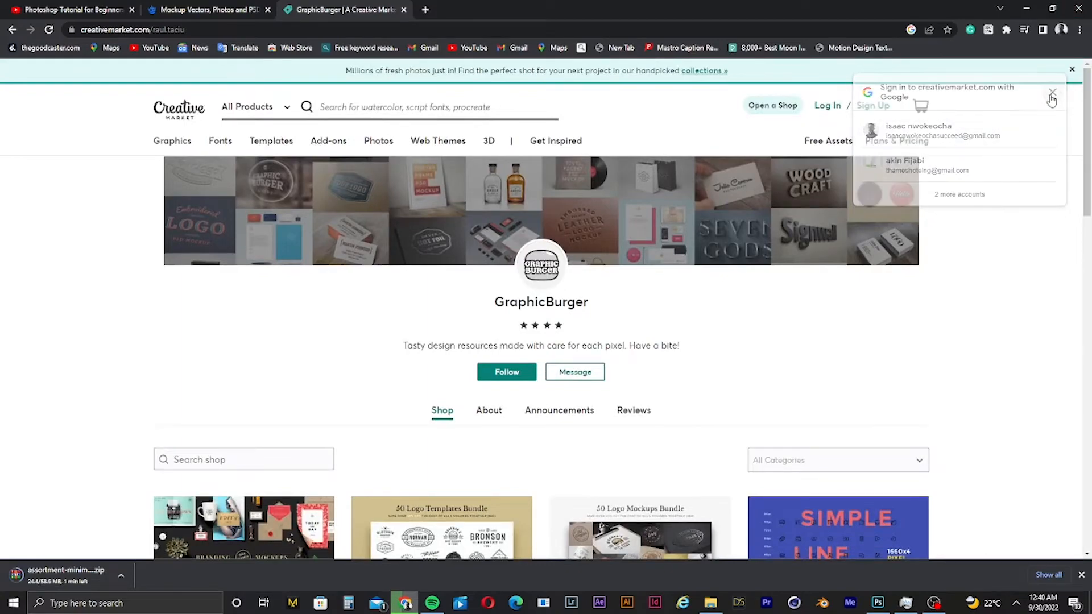
- Search Creative Market for tshirt mockup using the suggested search term
left_click(421, 106)
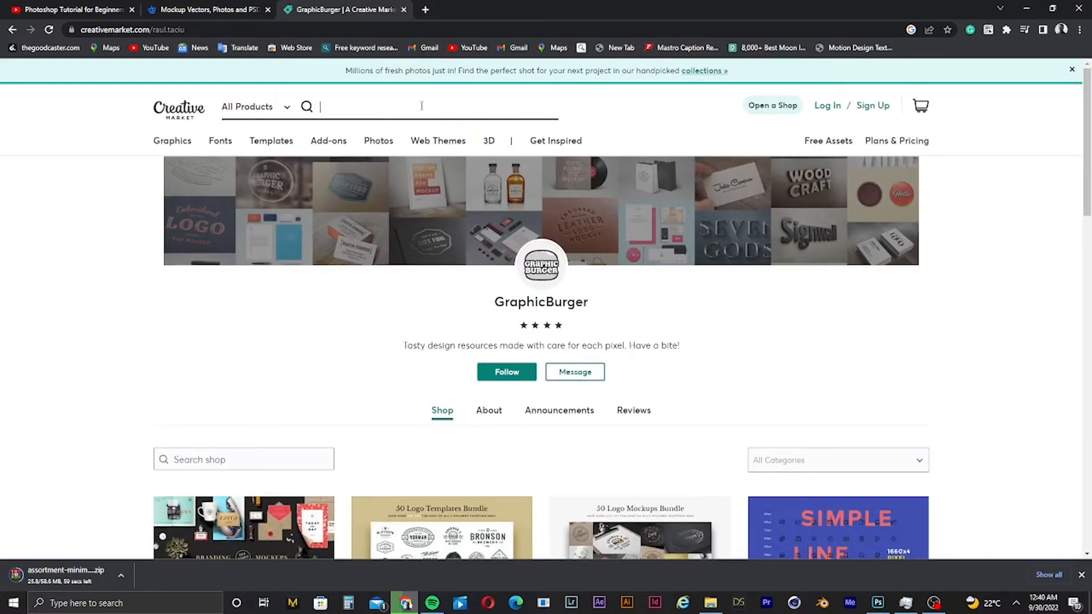
type("tsh")
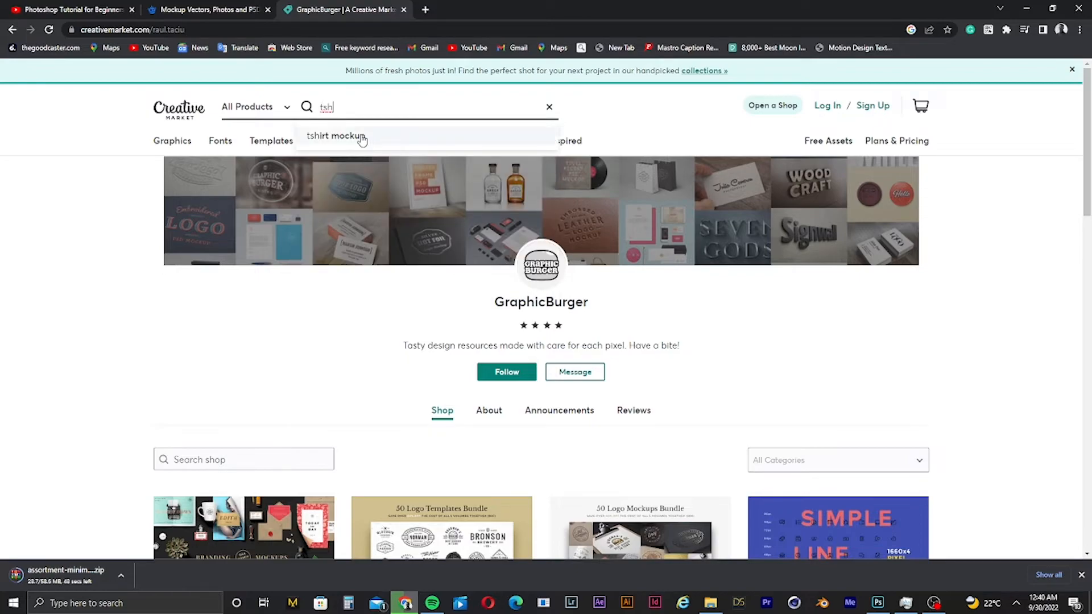
left_click(362, 139)
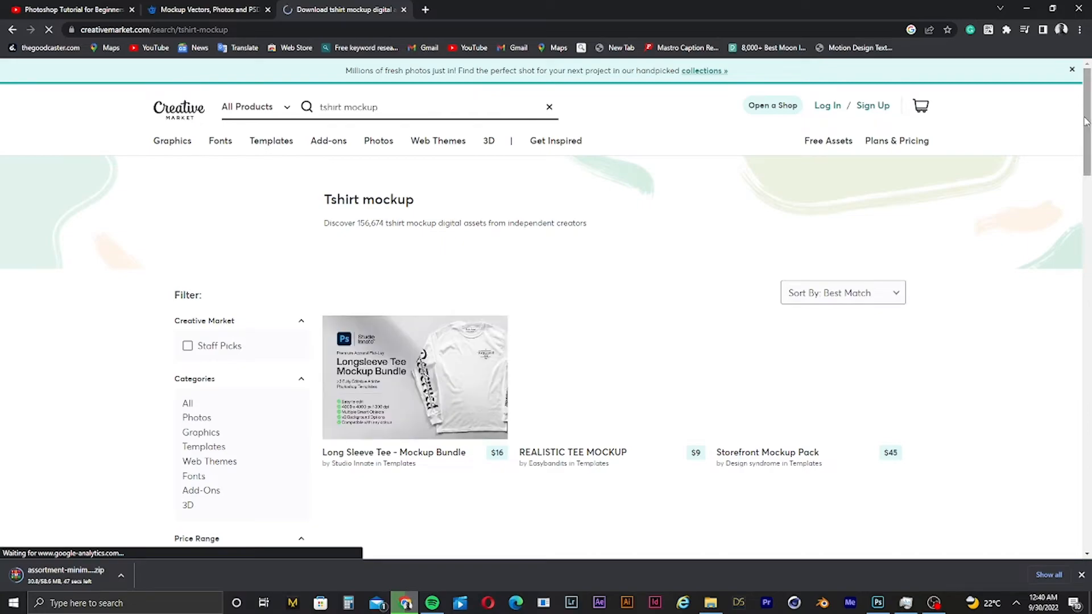
- Browse the t-shirt mockup results, open the 13 T-Shirt Mockup product page, then switch back to the Freepik tab
left_click_drag(1086, 122, 1088, 161)
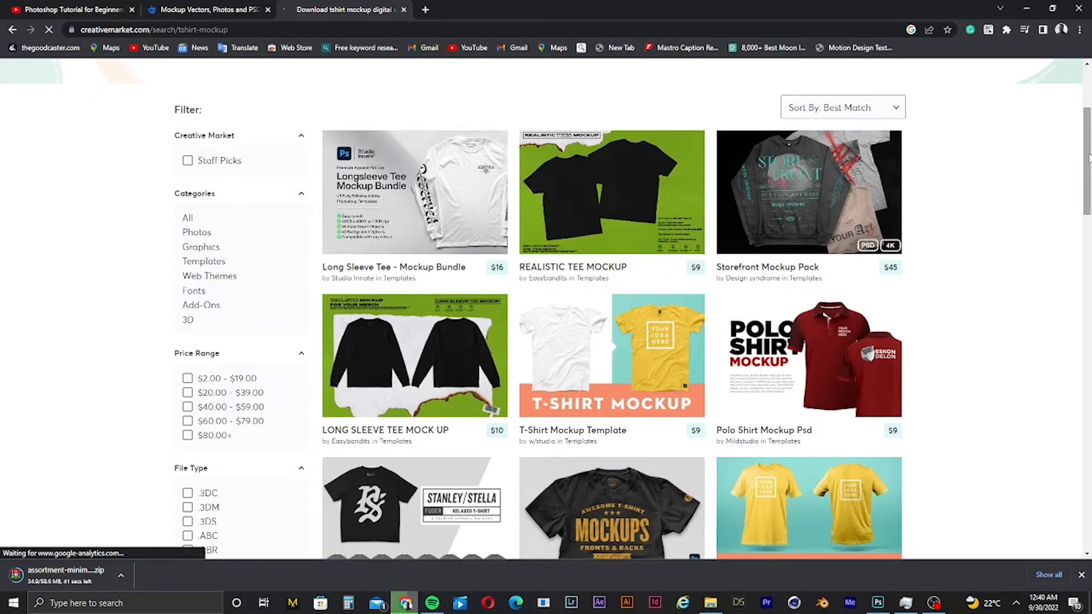
left_click_drag(1088, 158, 1089, 414)
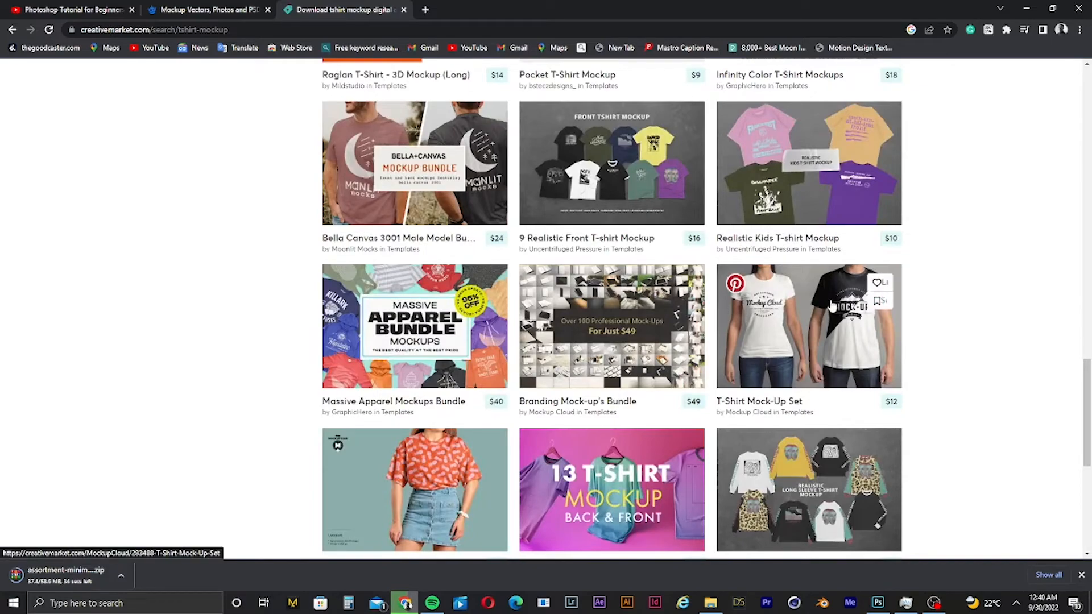
left_click(654, 505)
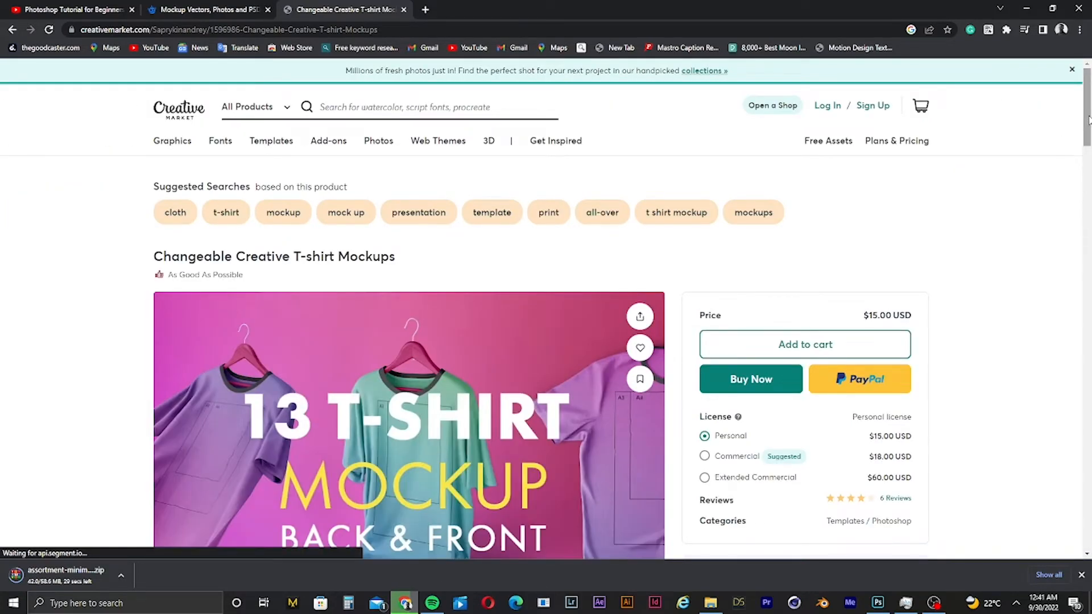
left_click(1085, 226)
left_click_drag(1090, 252, 1086, 131)
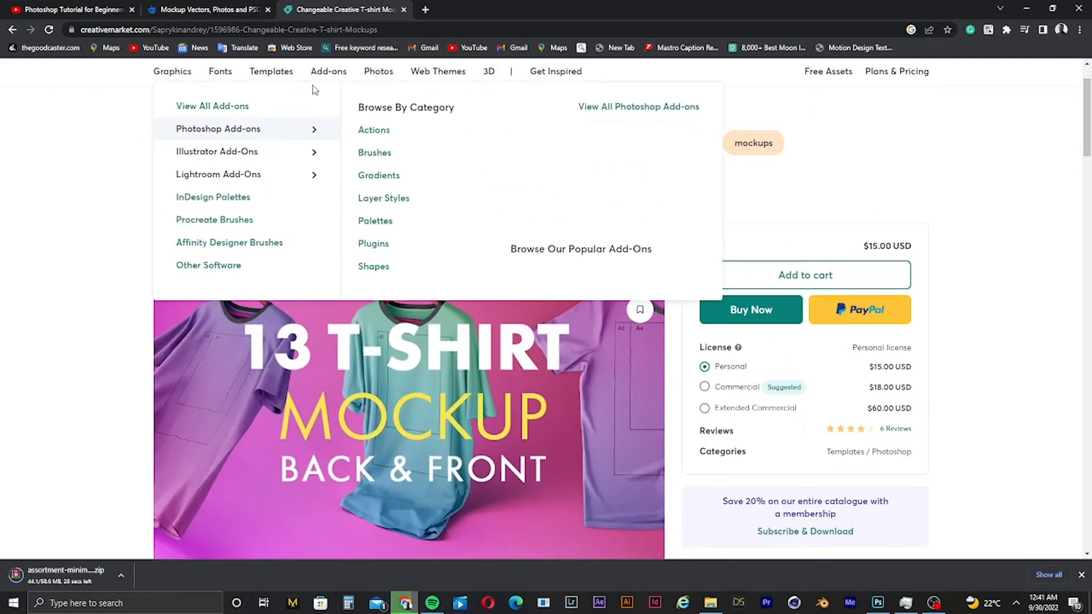
left_click(232, 12)
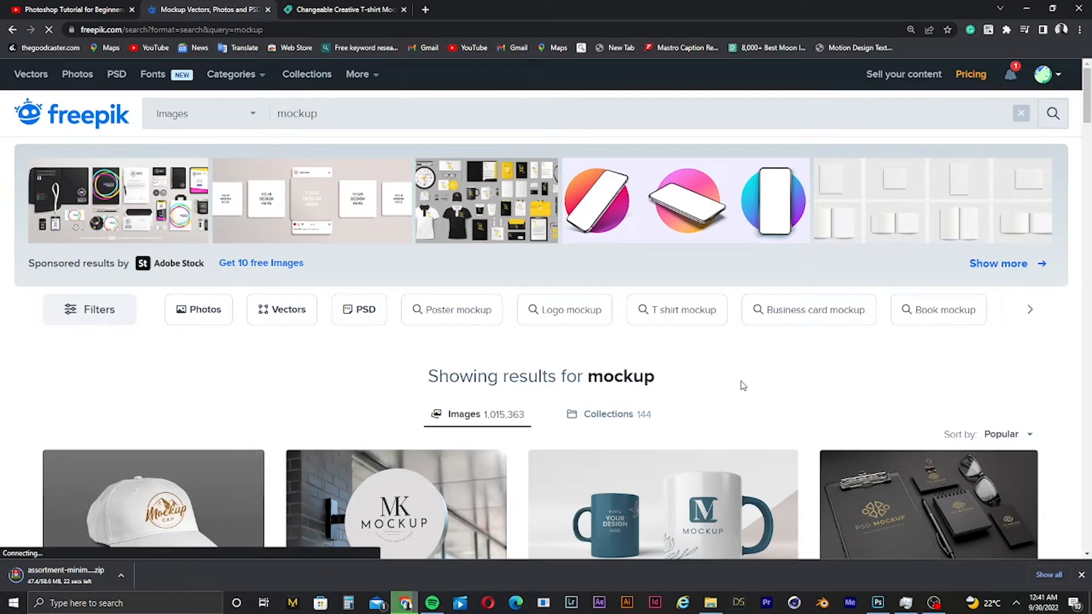
- Scroll through the Freepik mockup results and switch over to Photoshop
left_click_drag(1087, 91, 1087, 445)
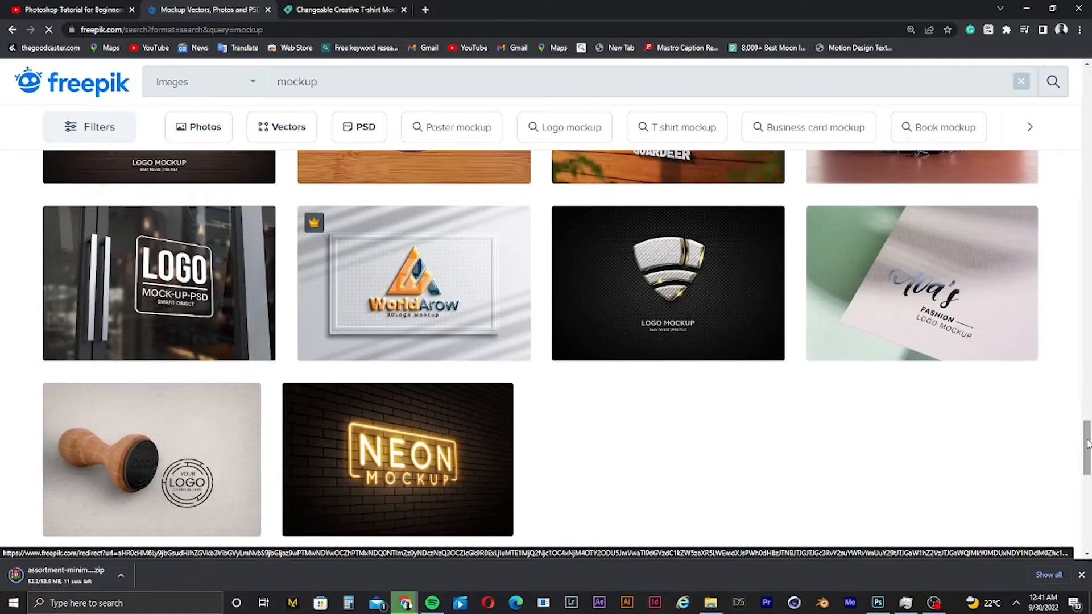
mouse_move(458, 516)
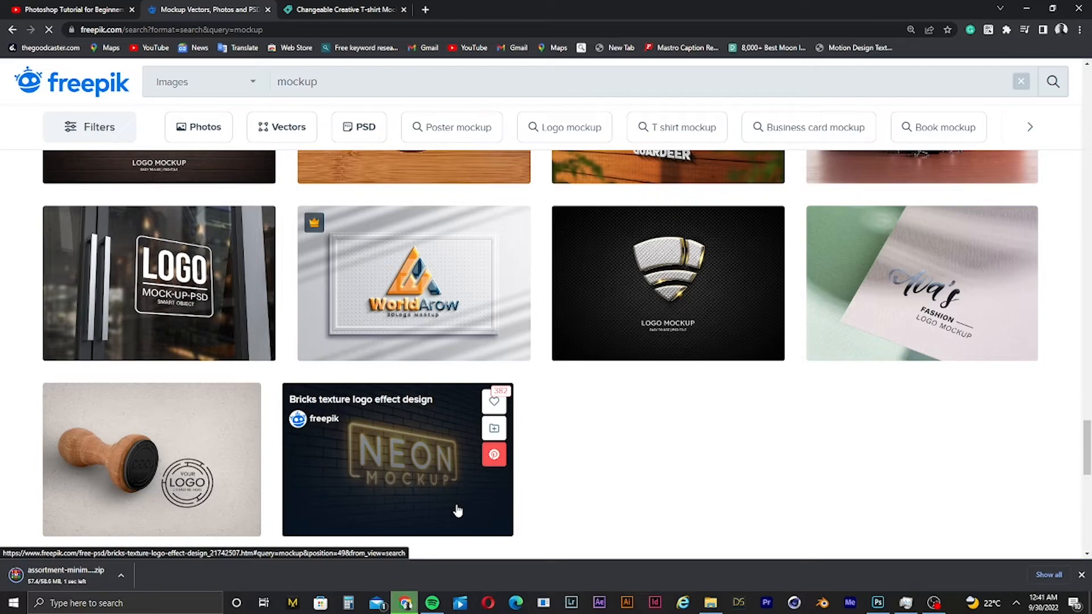
left_click(877, 602)
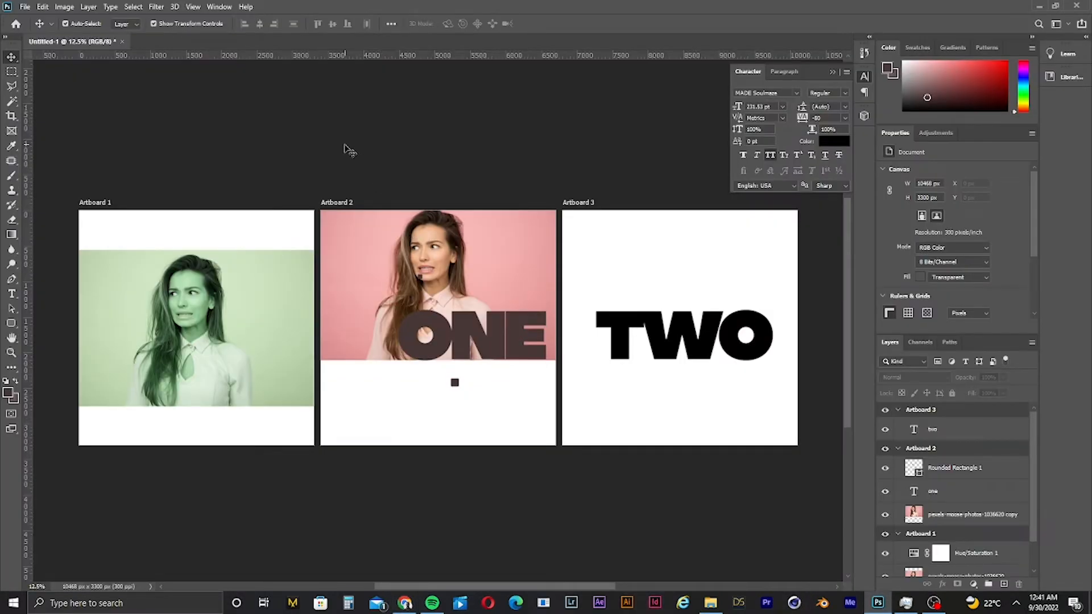
- Scale up the green-tinted photo in Artboard 1 so it fills the whole artboard, and commit the transform
left_click(577, 435)
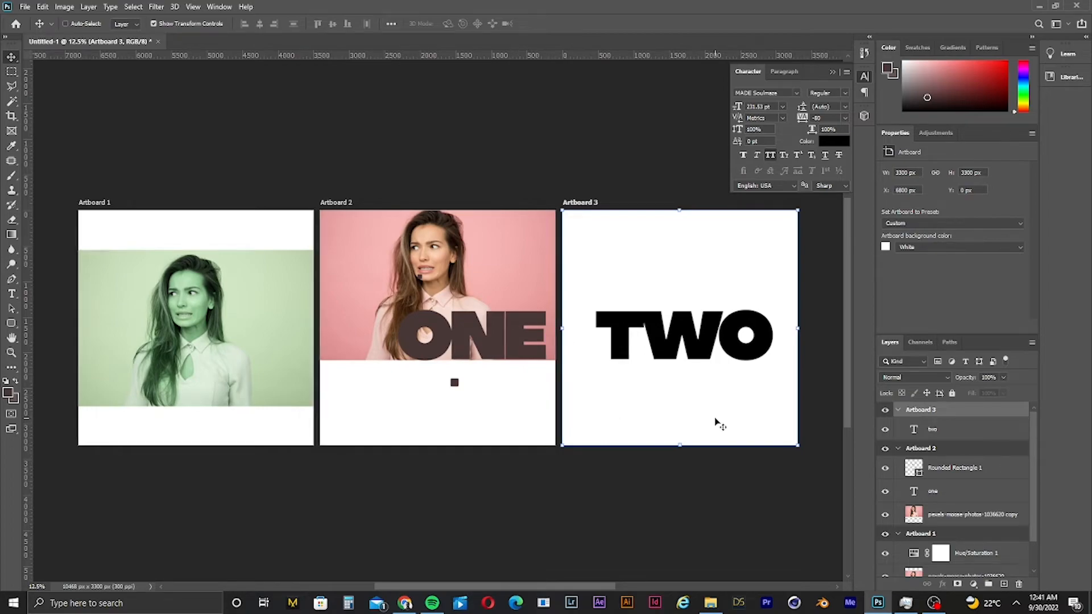
key("ctrl+0")
left_click(495, 510)
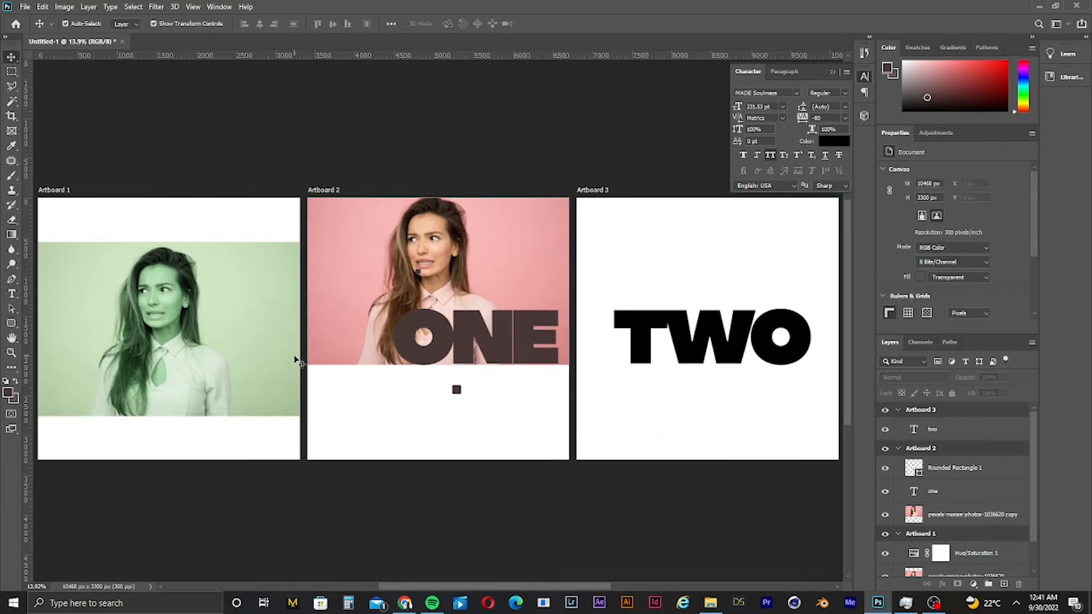
left_click(152, 381)
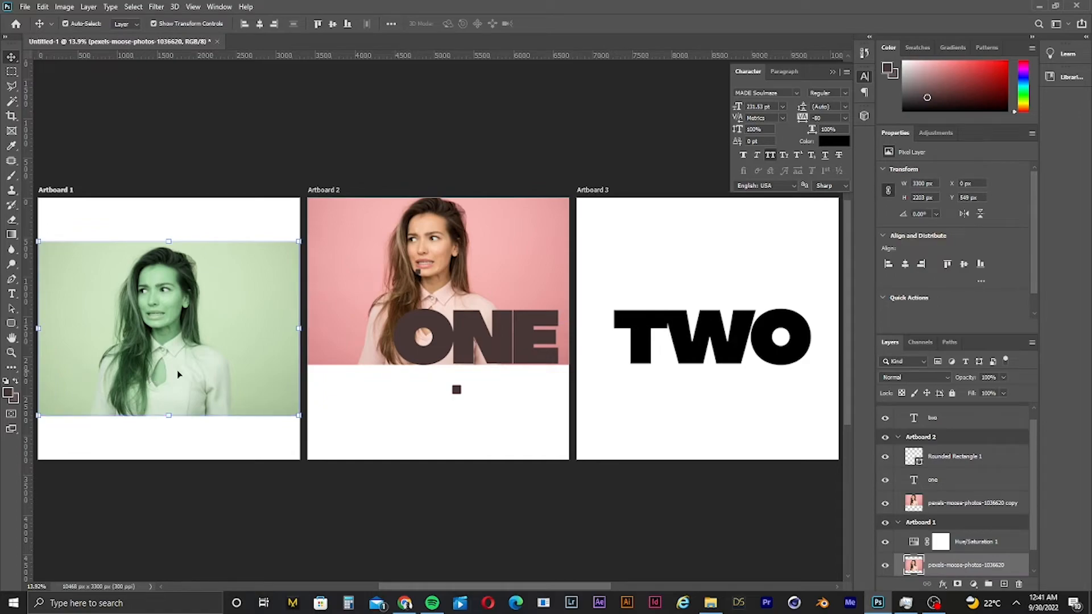
key("ctrl+minus")
key("ctrl+minus")
left_click_drag(152, 356, 174, 364)
left_click_drag(239, 286, 273, 290)
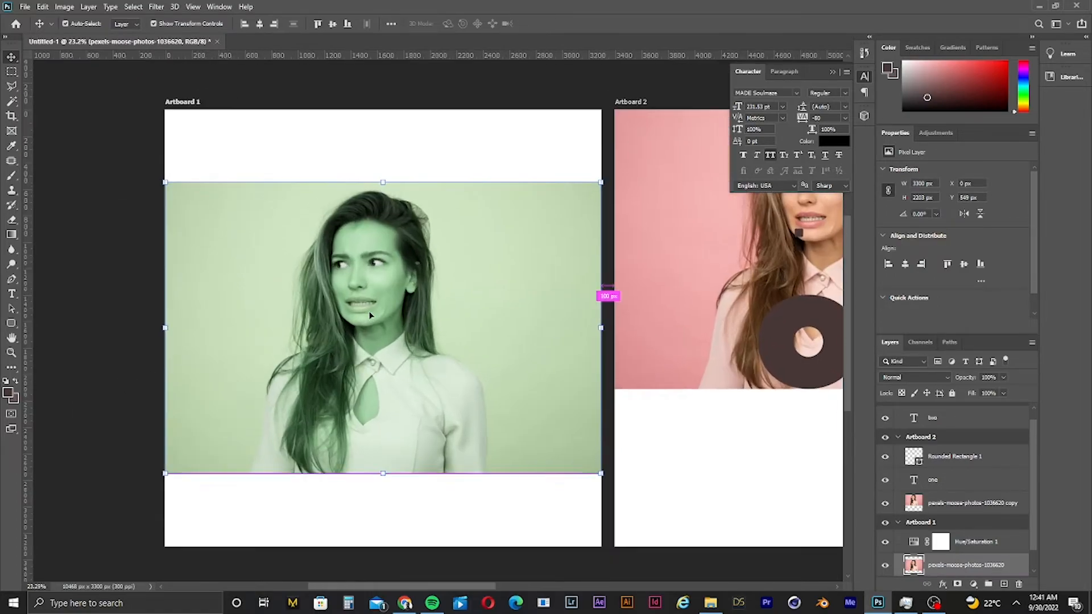
left_click_drag(601, 329, 826, 306)
left_click(563, 24)
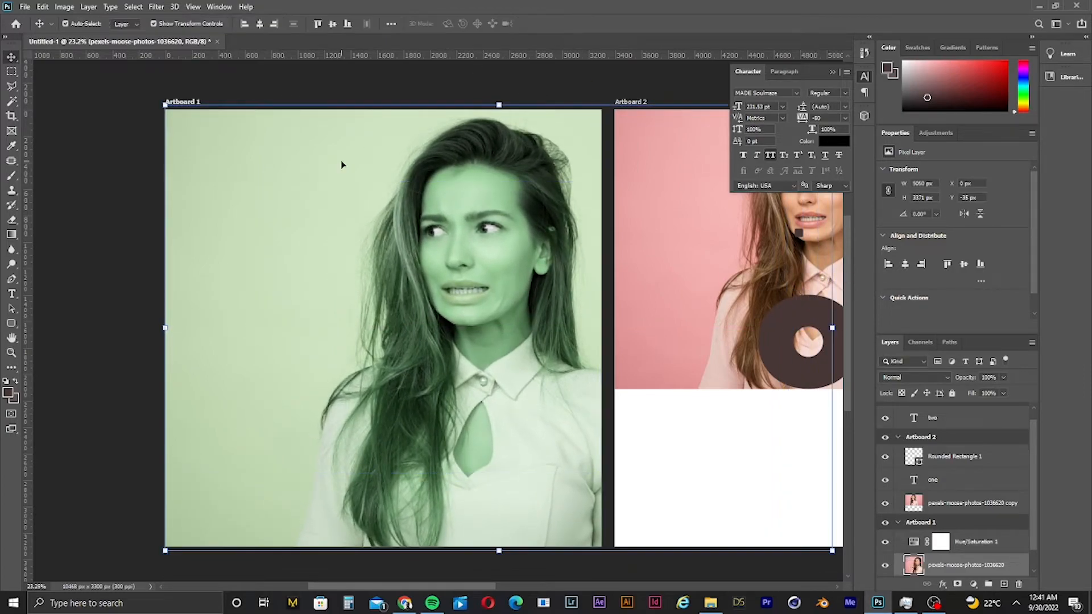
left_click(57, 304)
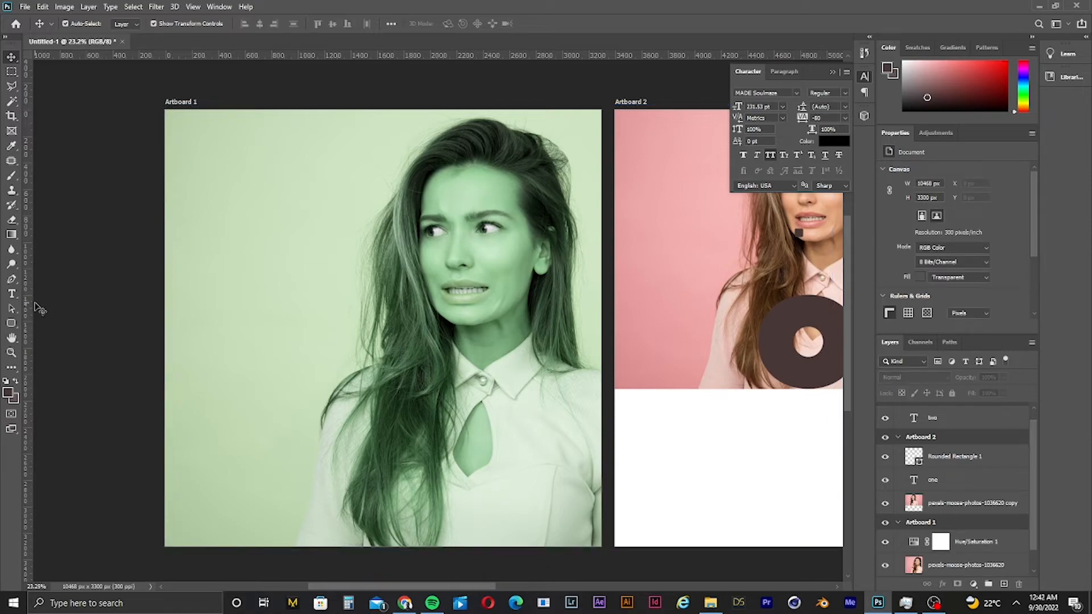
left_click(11, 102)
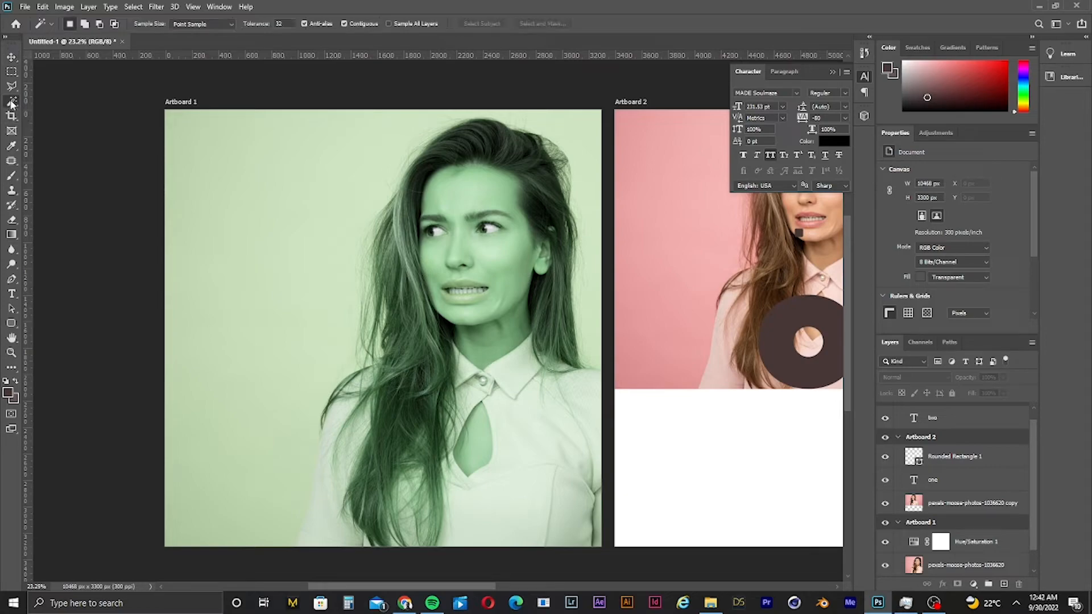
left_click(252, 172)
left_click(535, 224)
left_click(964, 507)
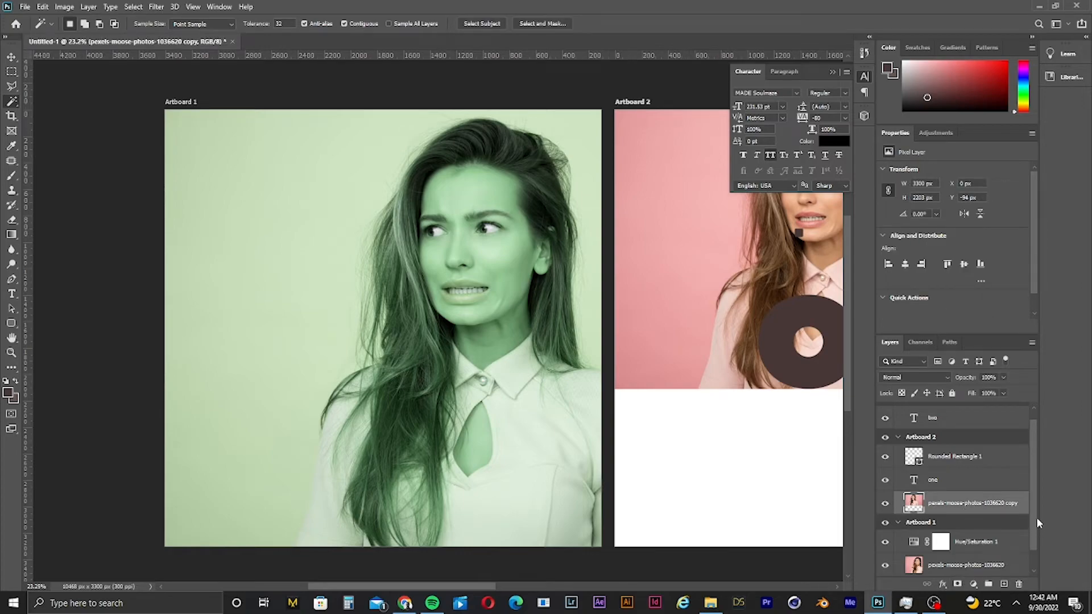
scroll(1037, 519, "down", 1)
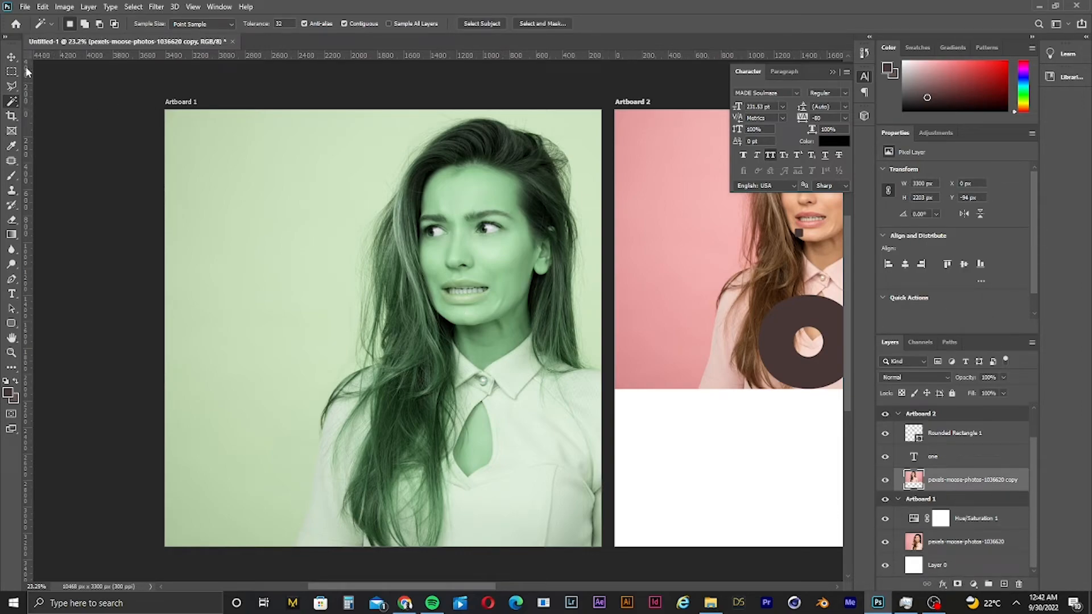
left_click(11, 56)
left_click(89, 188)
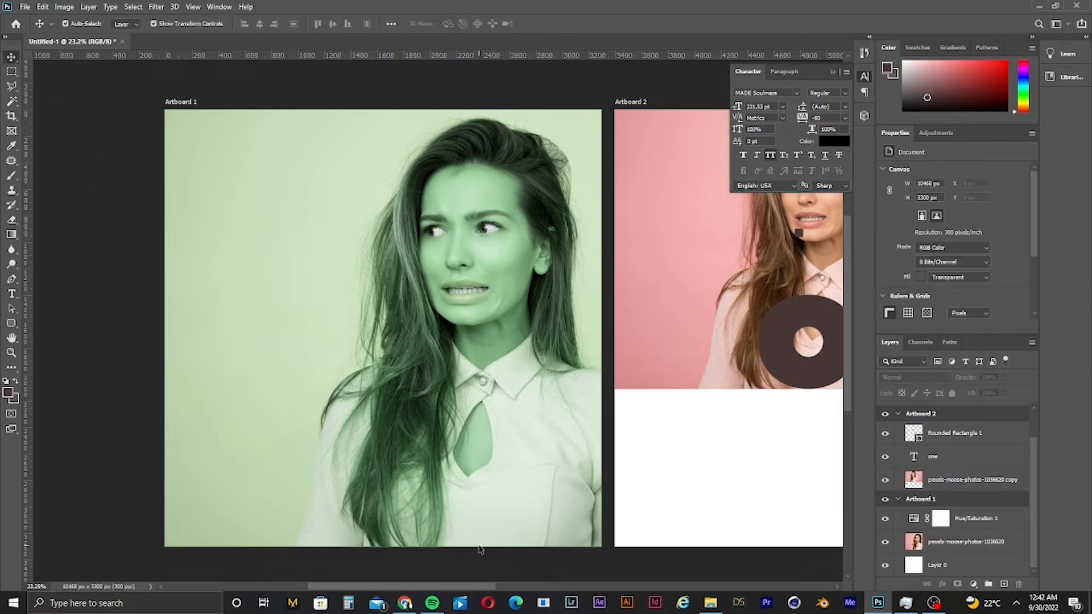
left_click_drag(399, 586, 385, 554)
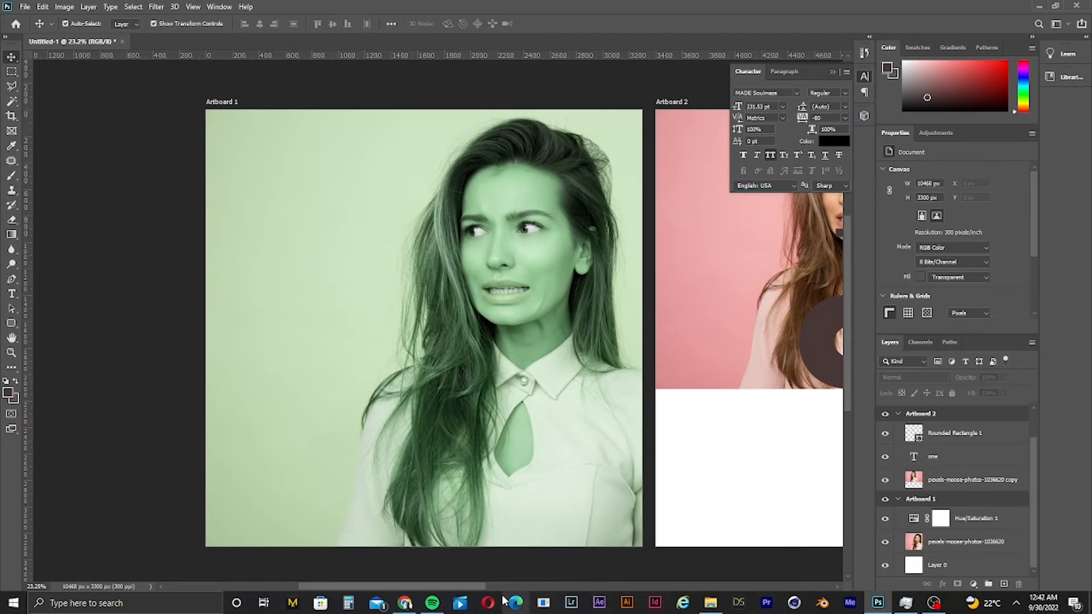
- Show the downloaded coffee mugs zip in its folder and open the mockup PSD from it in Photoshop
left_click(405, 603)
left_click(122, 575)
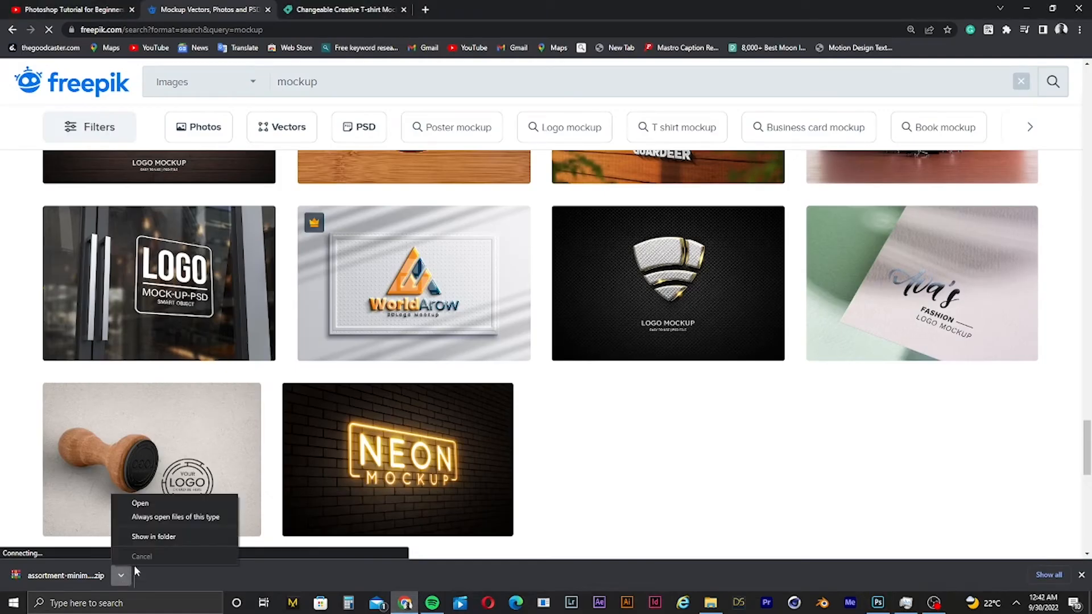
left_click(152, 538)
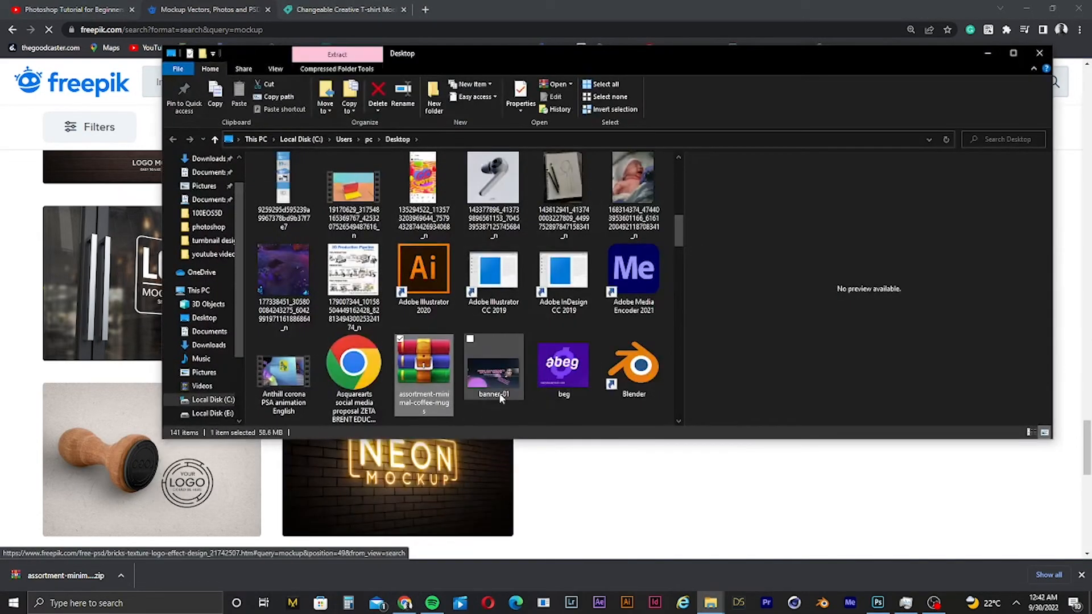
double_click(427, 376)
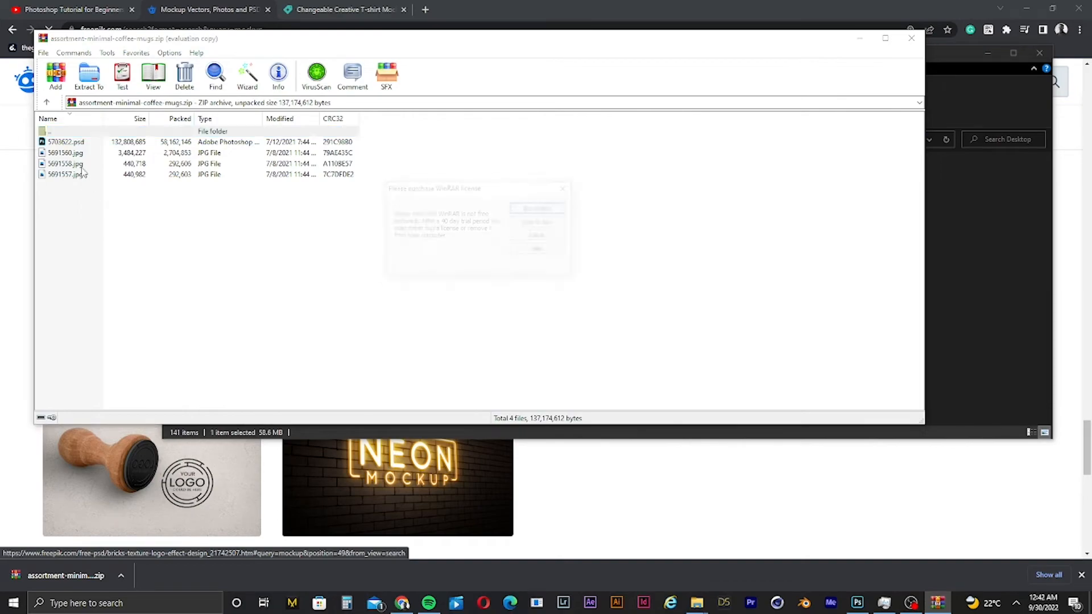
left_click(569, 188)
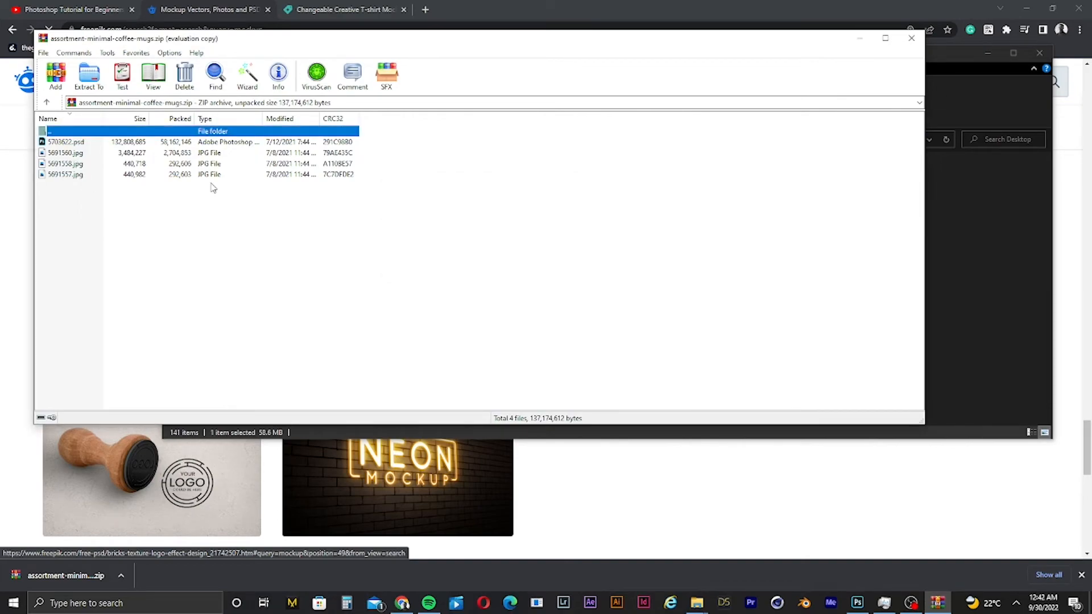
double_click(72, 143)
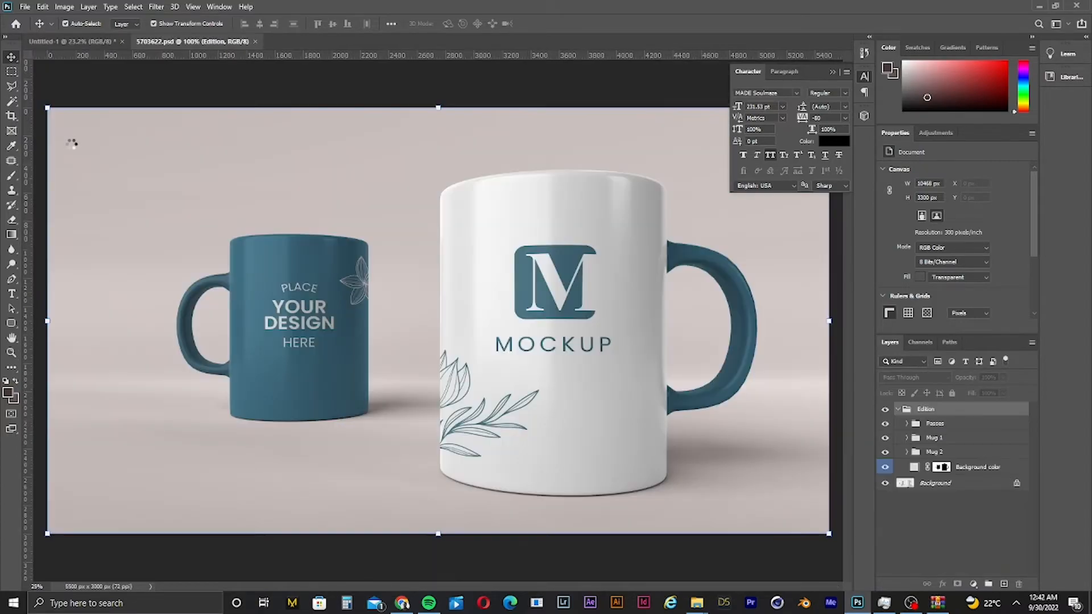
- Copy the ONE text layer from Artboard 2 of the thumbnail document and return to the mug mockup
left_click(461, 91)
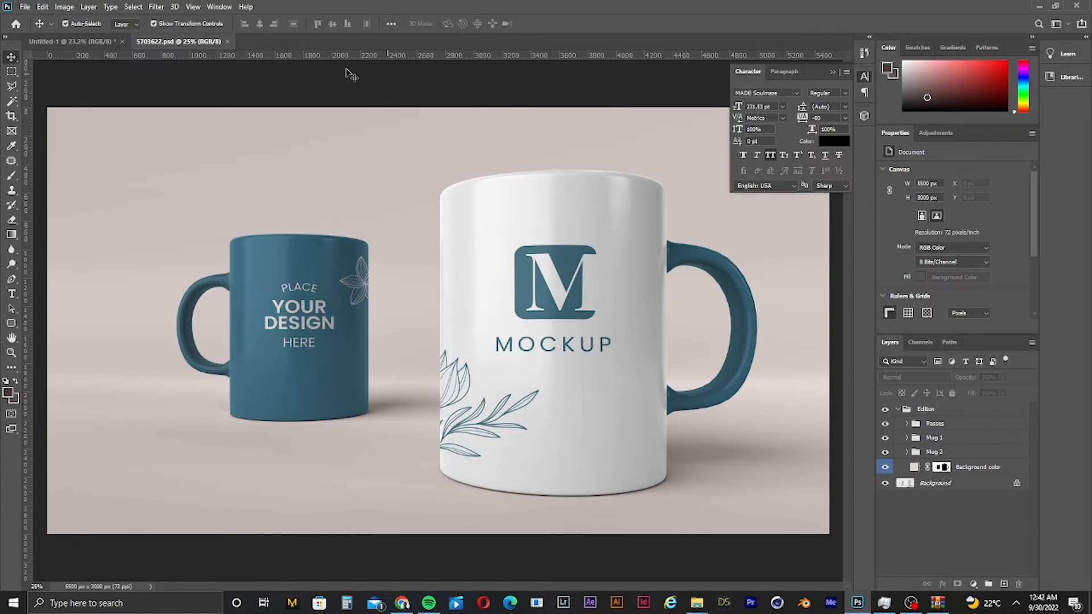
left_click(97, 47)
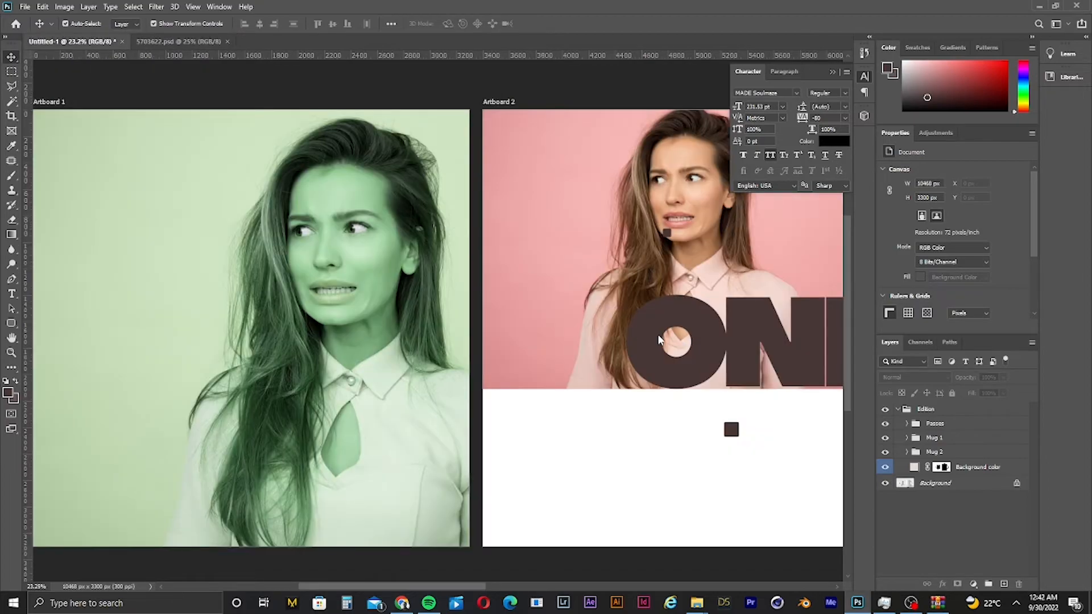
left_click(687, 351)
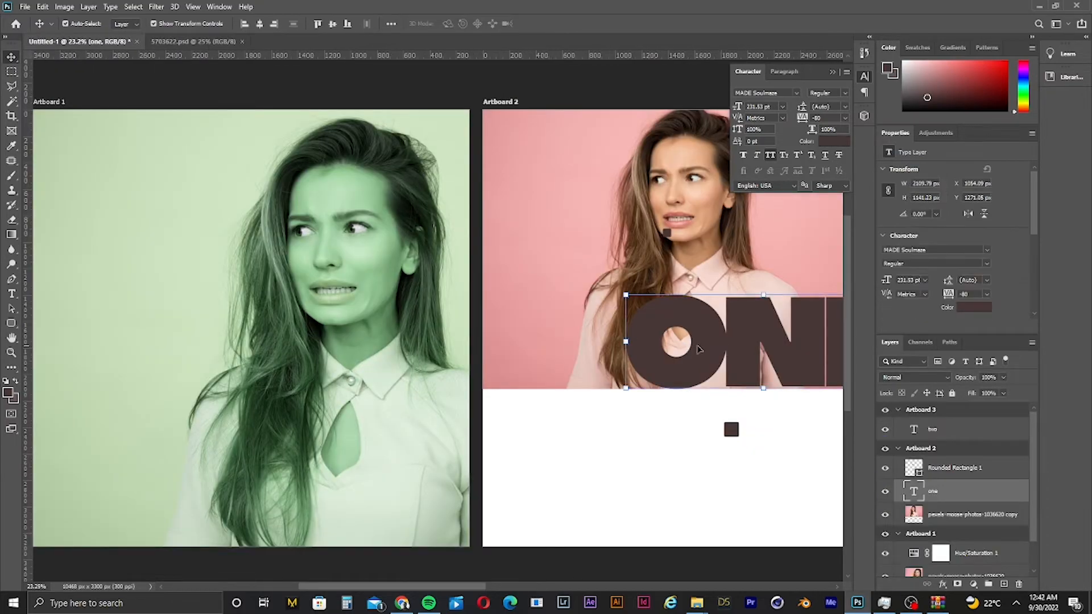
key("ctrl+c")
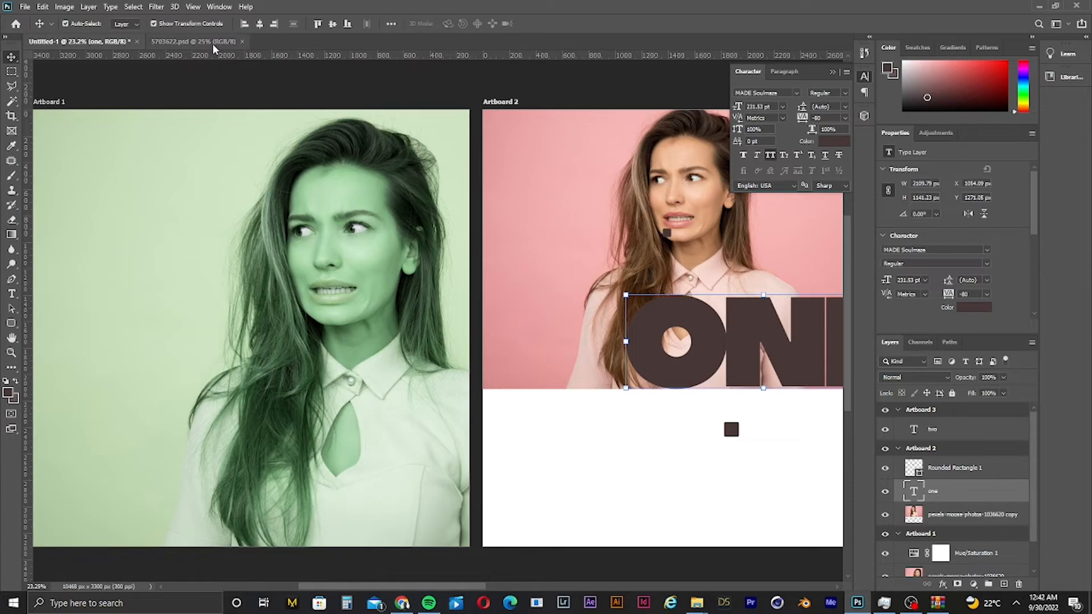
left_click(210, 41)
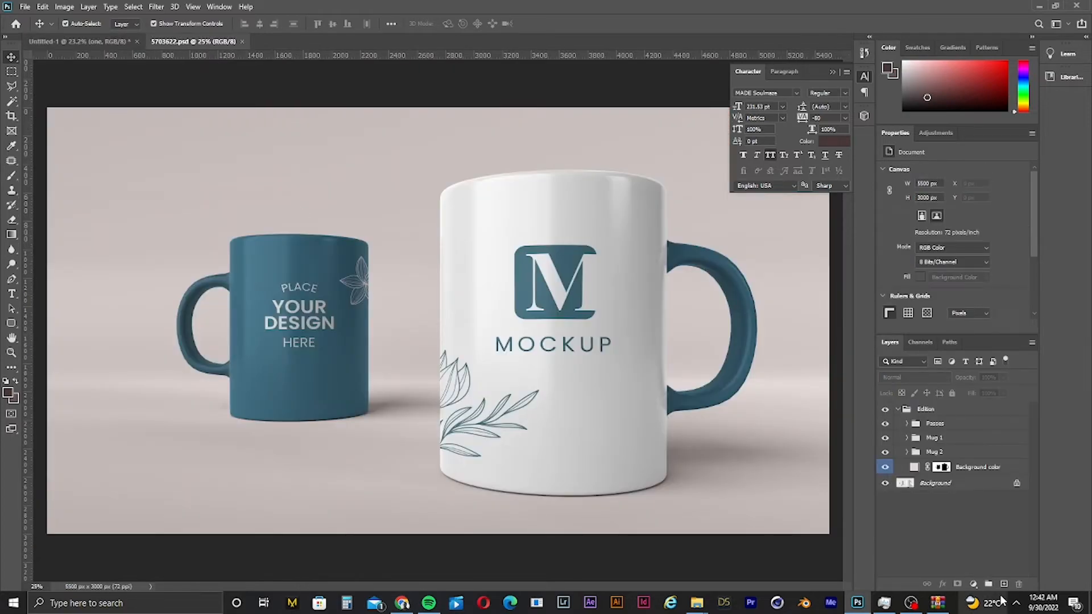
- Examine the mockup's layers by toggling the background color and design layers and expanding the mug groups
left_click(886, 467)
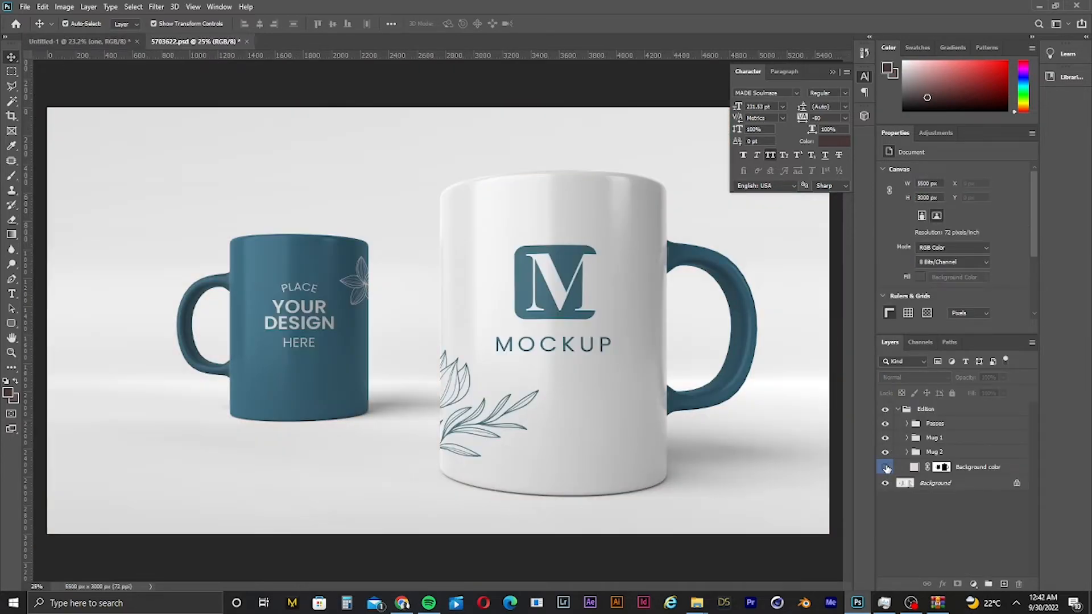
left_click(886, 467)
left_click(886, 467)
left_click(886, 467)
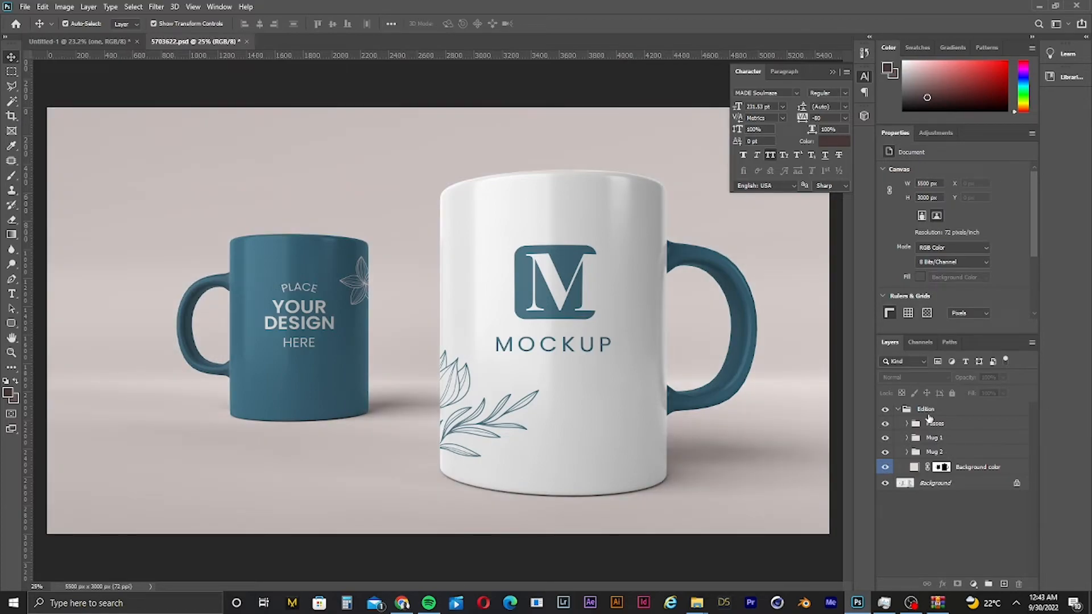
left_click(944, 467)
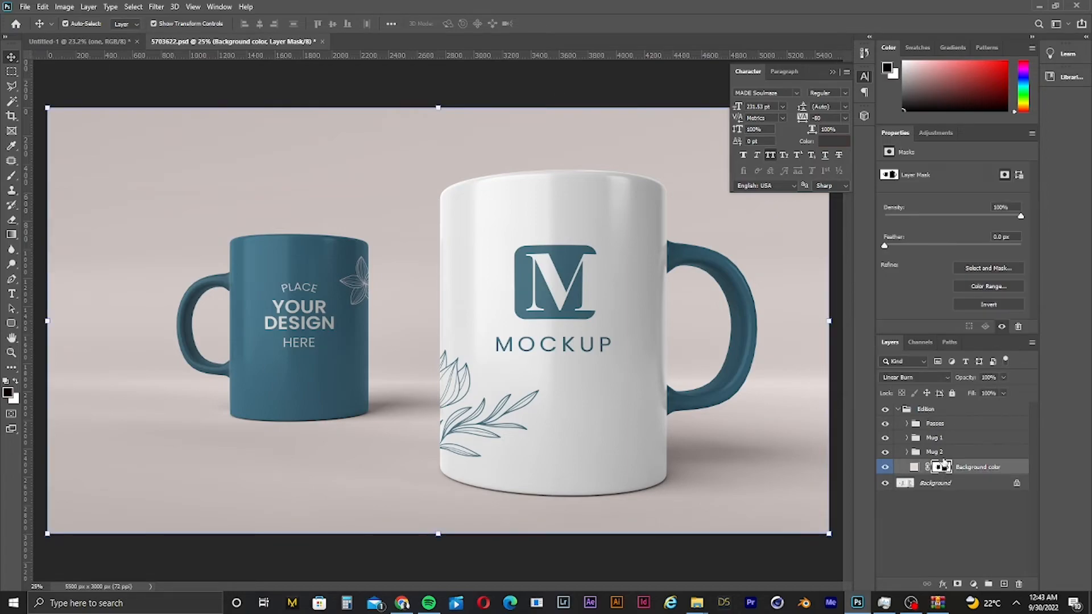
left_click(940, 454)
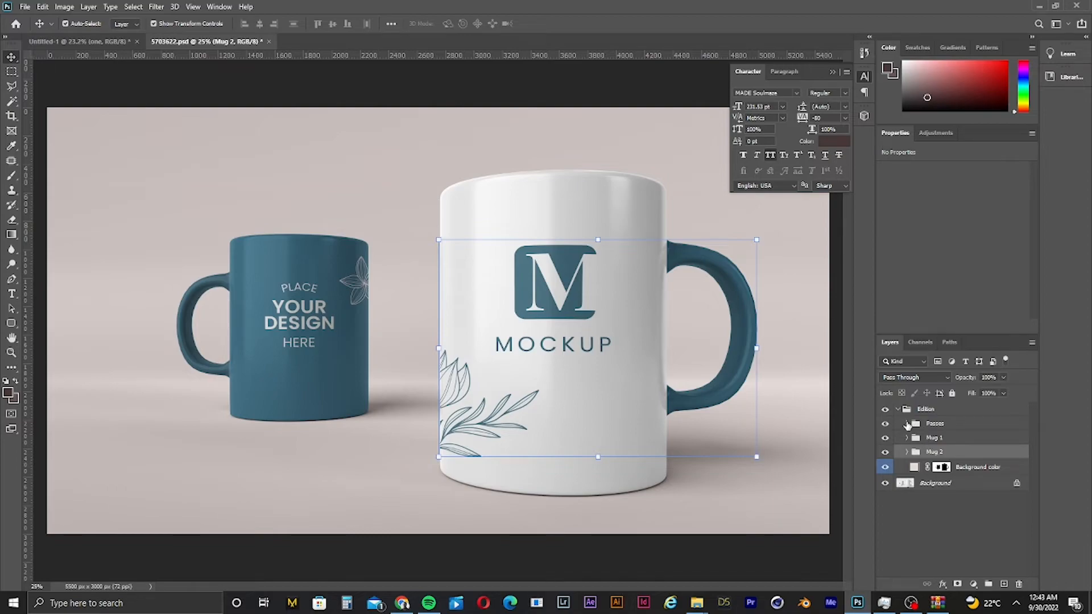
left_click(907, 424)
left_click(907, 424)
left_click(911, 439)
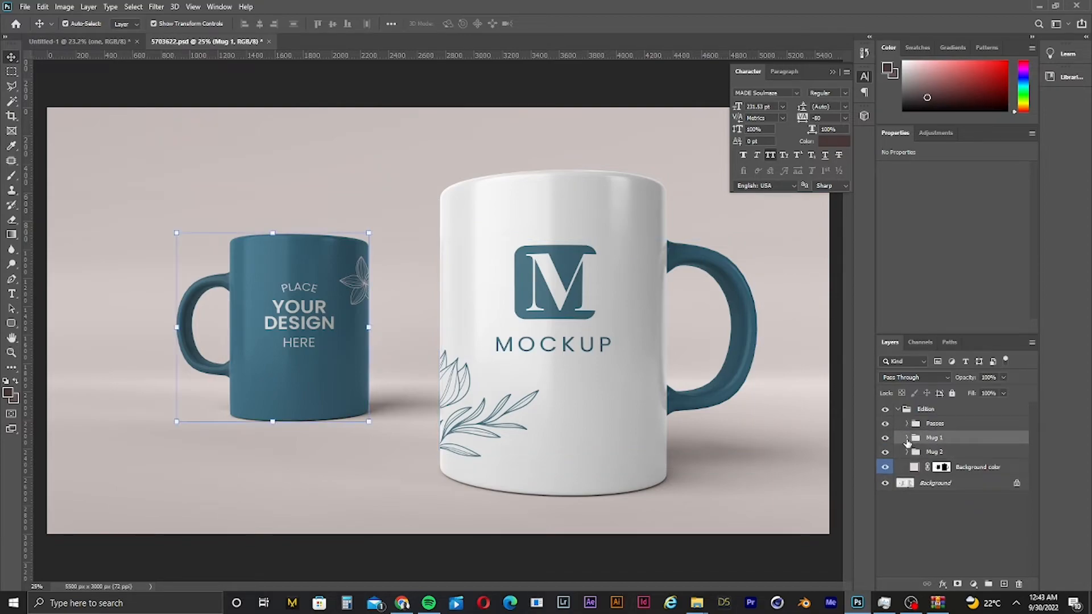
left_click(907, 438)
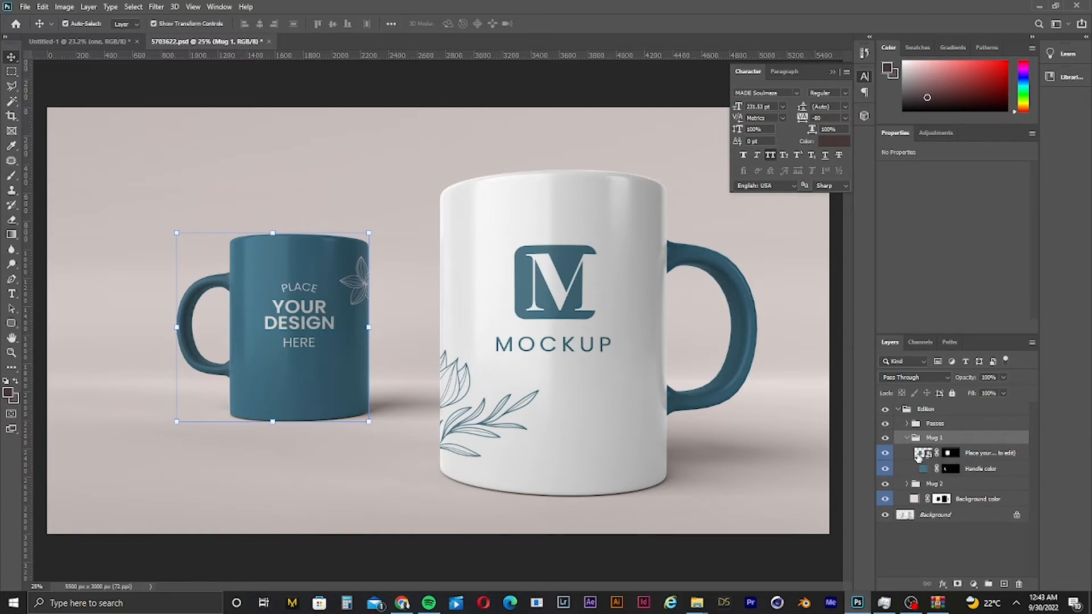
left_click(885, 453)
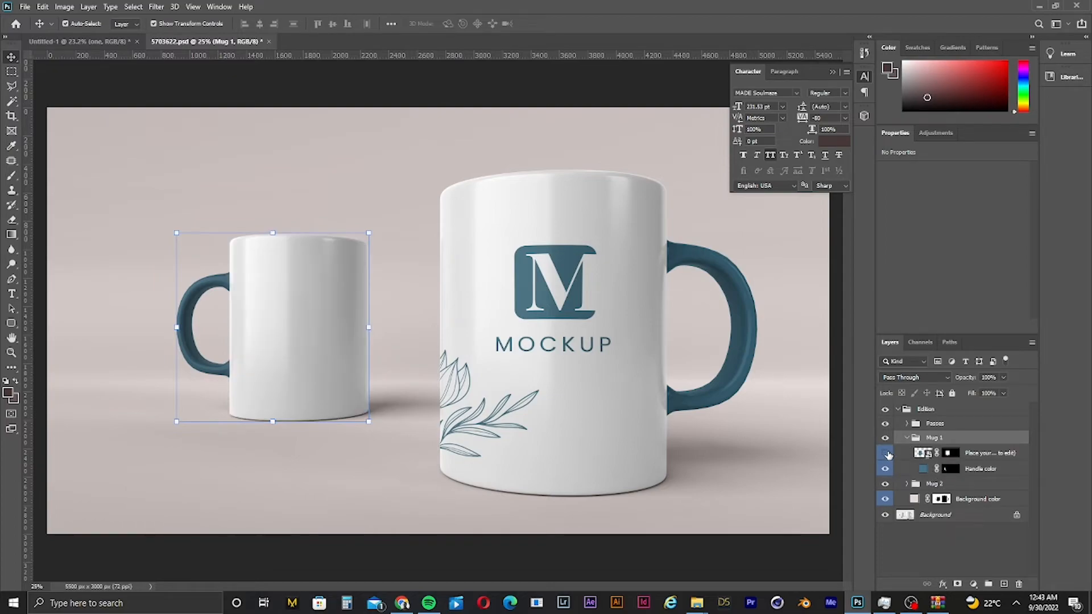
left_click(886, 453)
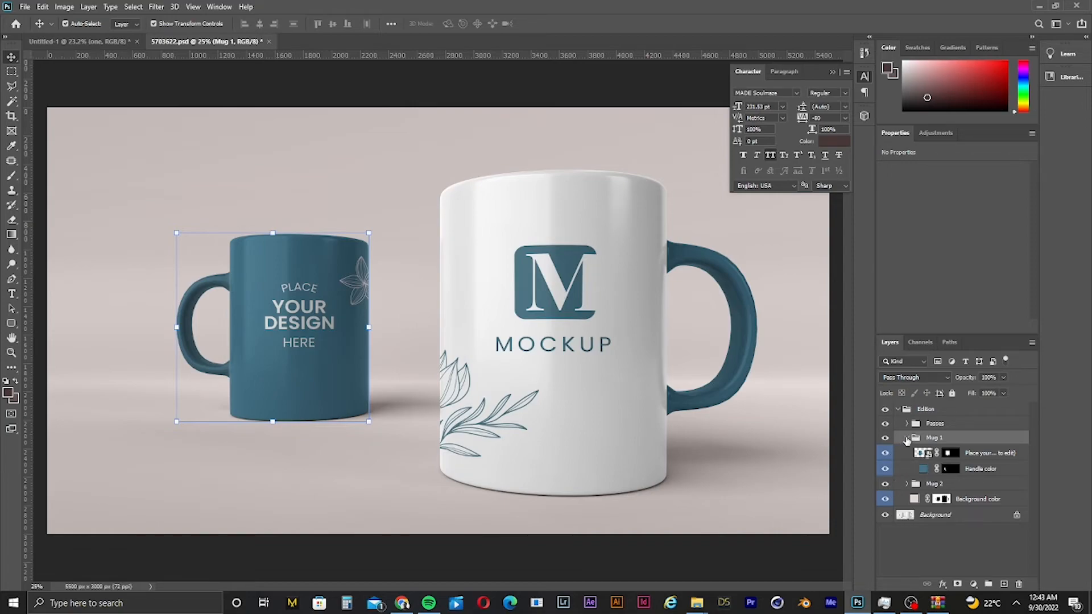
- Open the design smart object inside the Mug 2 group for editing
left_click(906, 438)
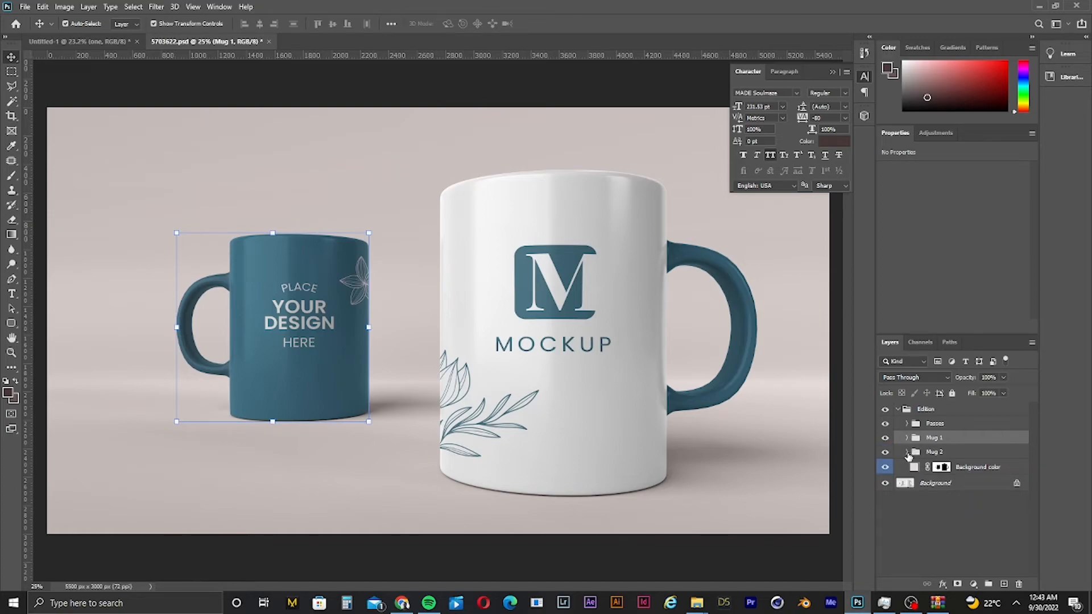
left_click(907, 453)
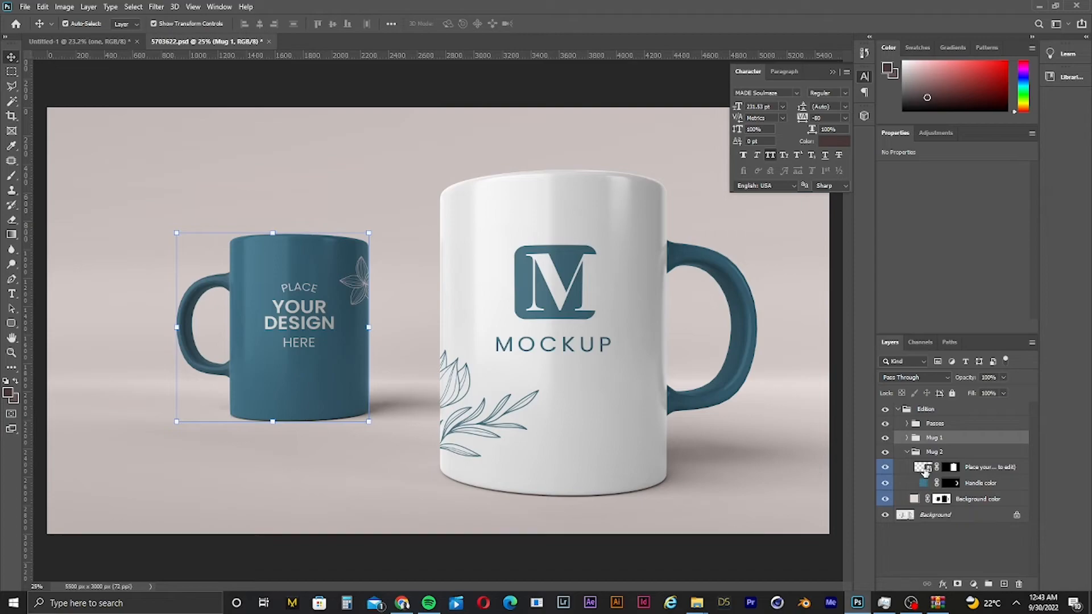
double_click(924, 469)
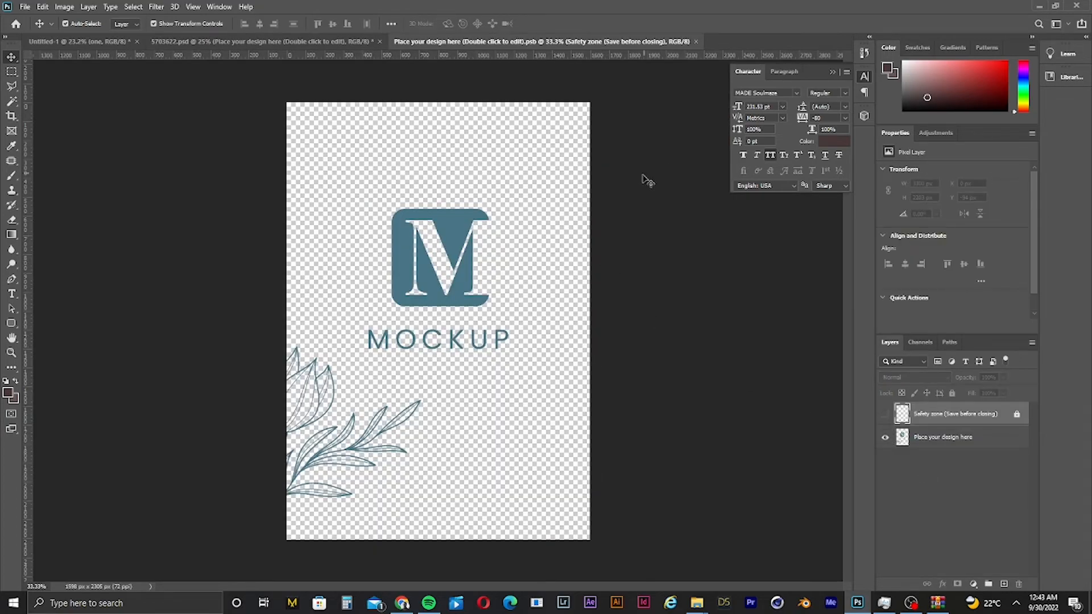
- Delete the M MOCKUP logo from the mug's placeholder design, leaving the leaf illustration
left_click_drag(641, 172, 401, 373)
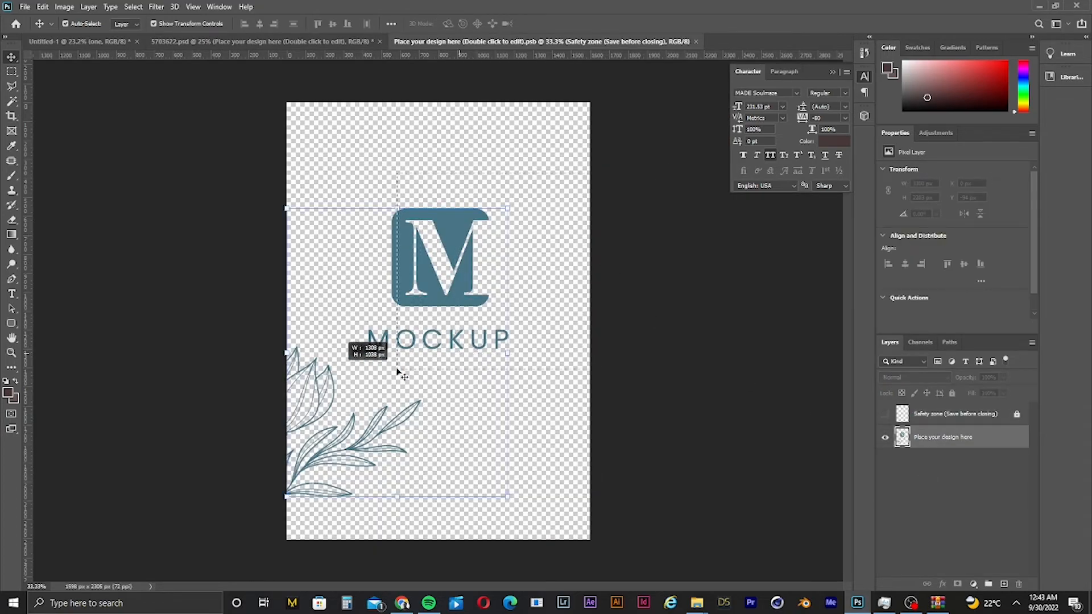
left_click(11, 71)
left_click_drag(539, 162, 365, 376)
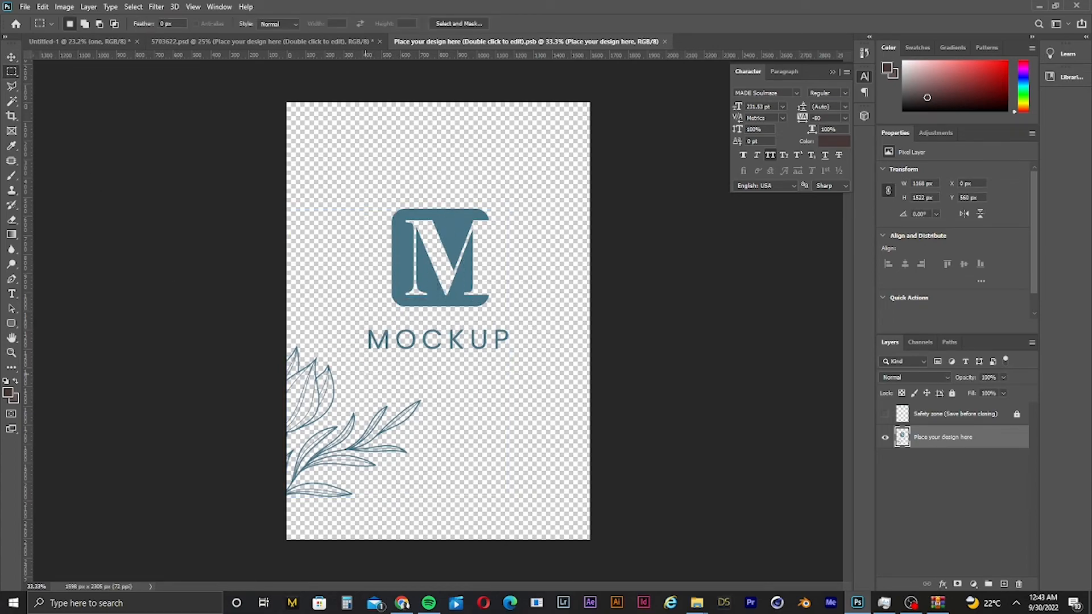
key("Delete")
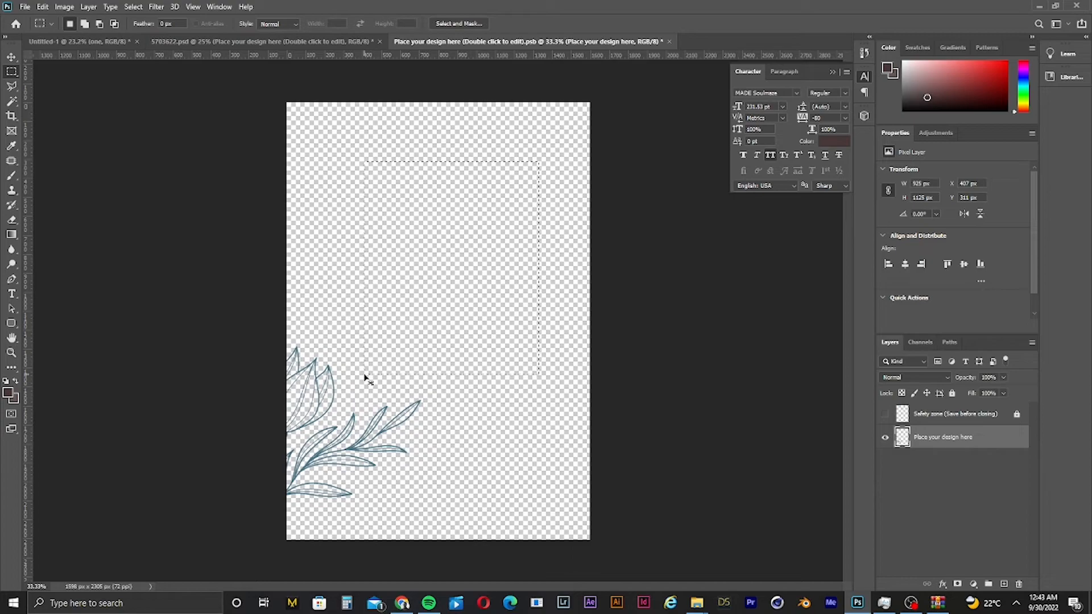
key("ctrl+d")
left_click_drag(265, 402, 363, 499)
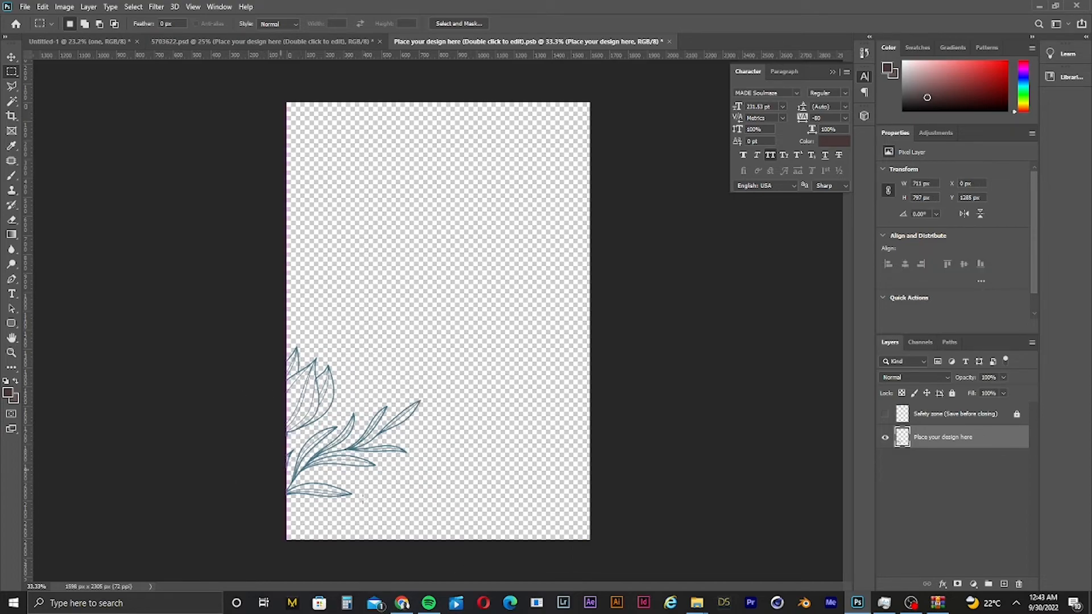
key("ctrl+d")
- Paste the ONE text into the design and scale it down to fit across the upper middle
key("ctrl+v")
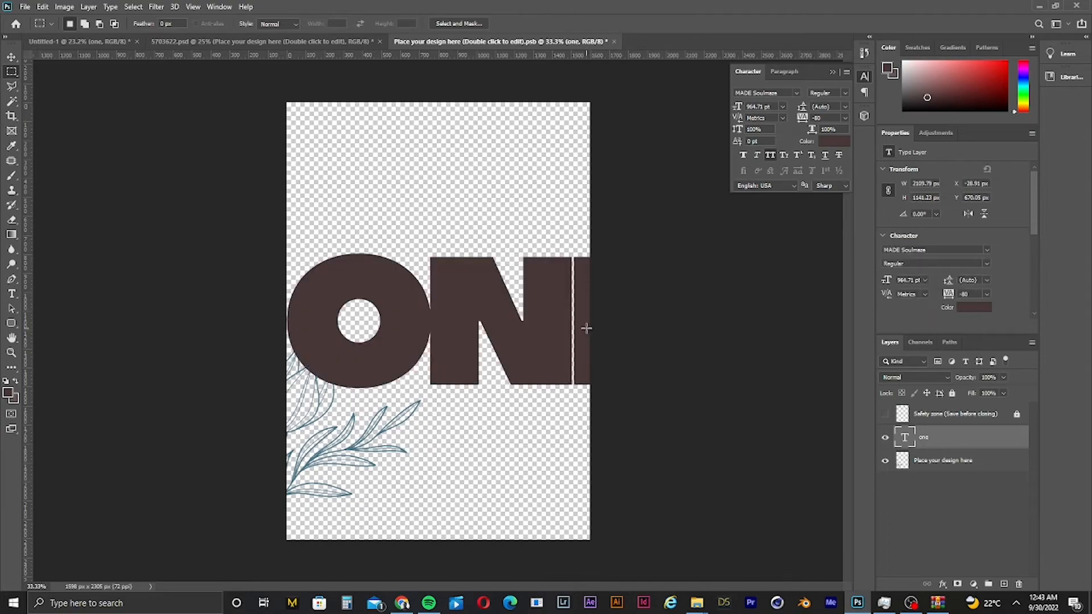
left_click(12, 57)
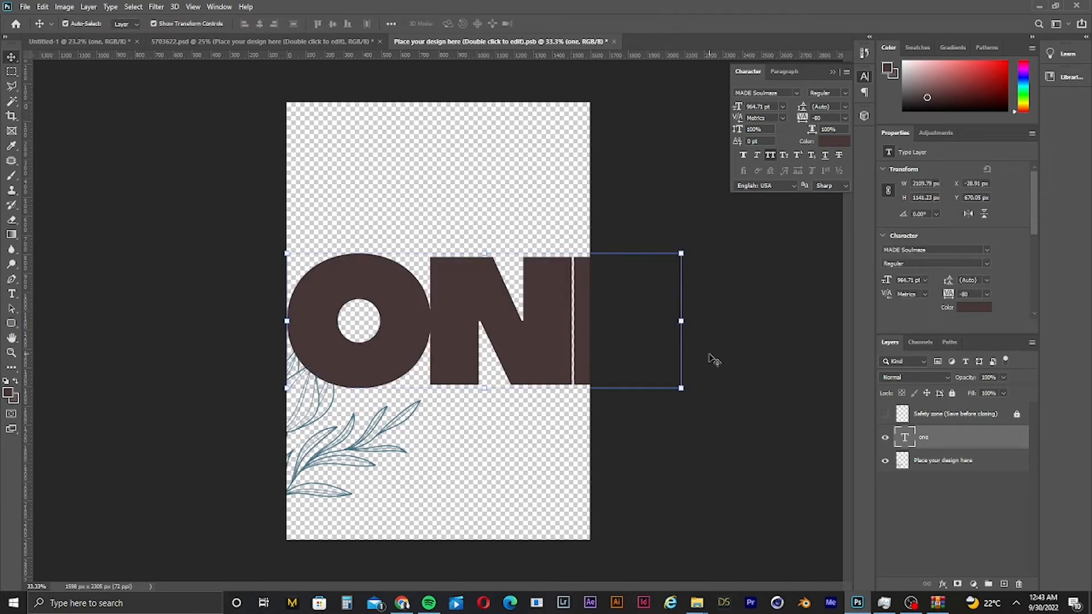
left_click_drag(680, 321, 500, 307)
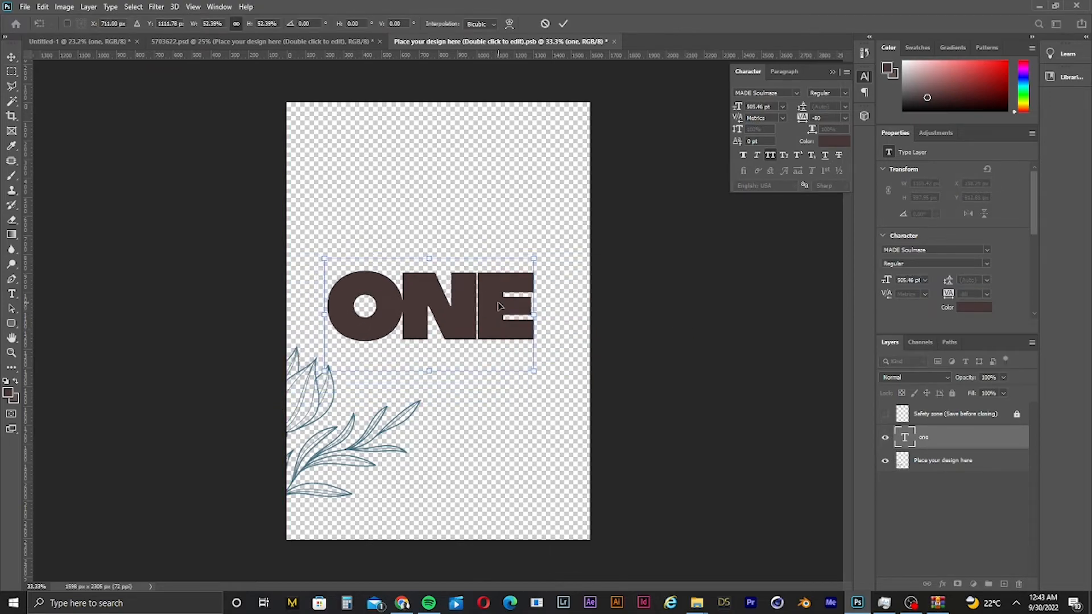
key("Return")
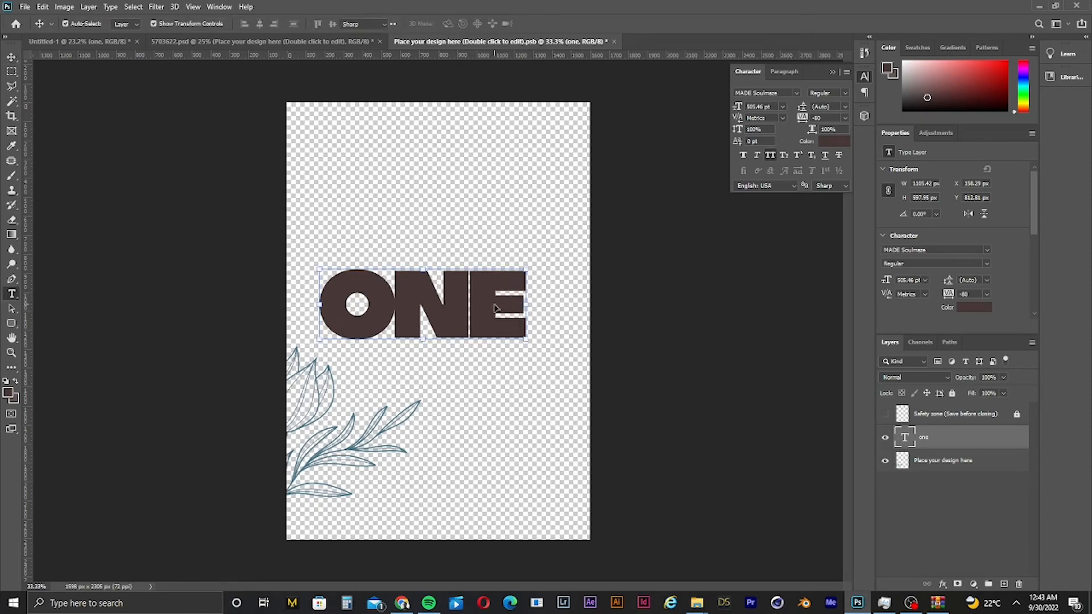
- Recolor the ONE text by sampling the leaf illustration's blue, #487486
double_click(494, 304)
left_click(833, 141)
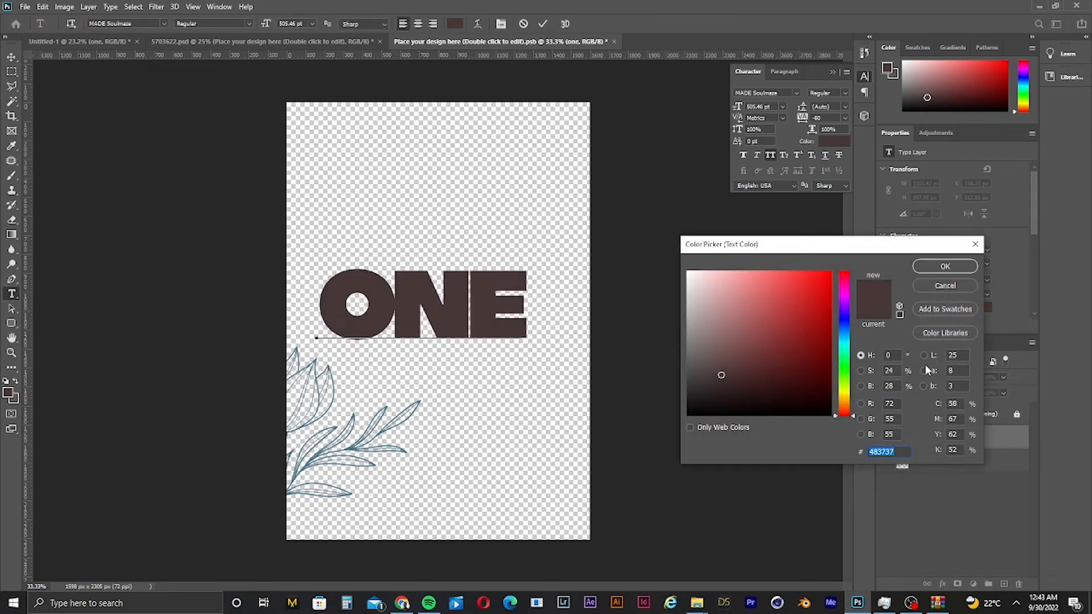
left_click(974, 244)
left_click(836, 143)
scroll(569, 390, "up", 3)
scroll(599, 382, "down", 2)
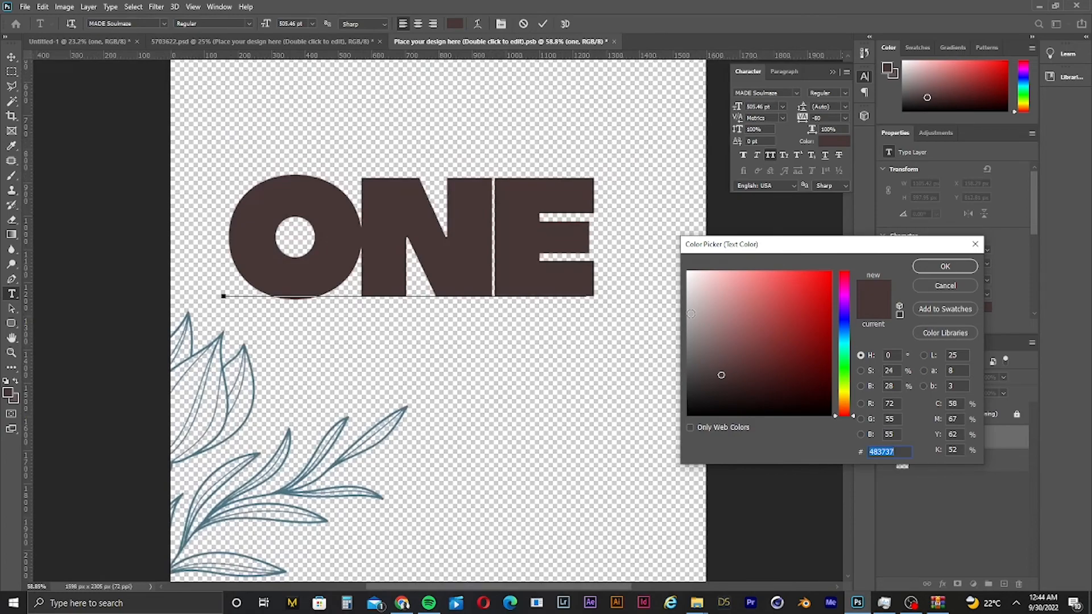
mouse_move(756, 327)
left_mouse_down()
mouse_move(769, 324)
mouse_move(797, 386)
mouse_move(785, 351)
left_mouse_up()
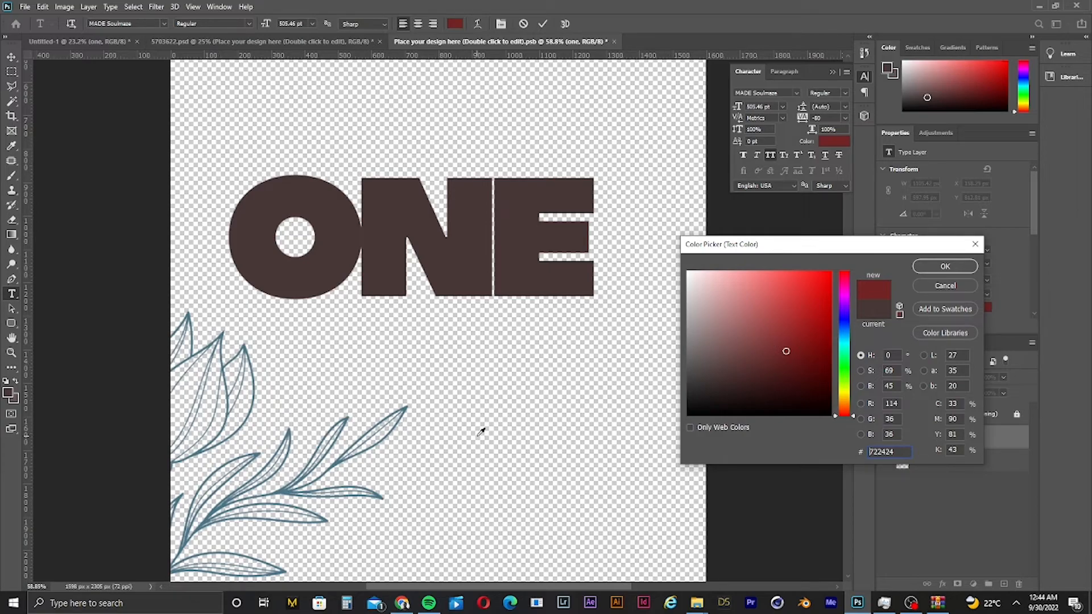
left_click(191, 312)
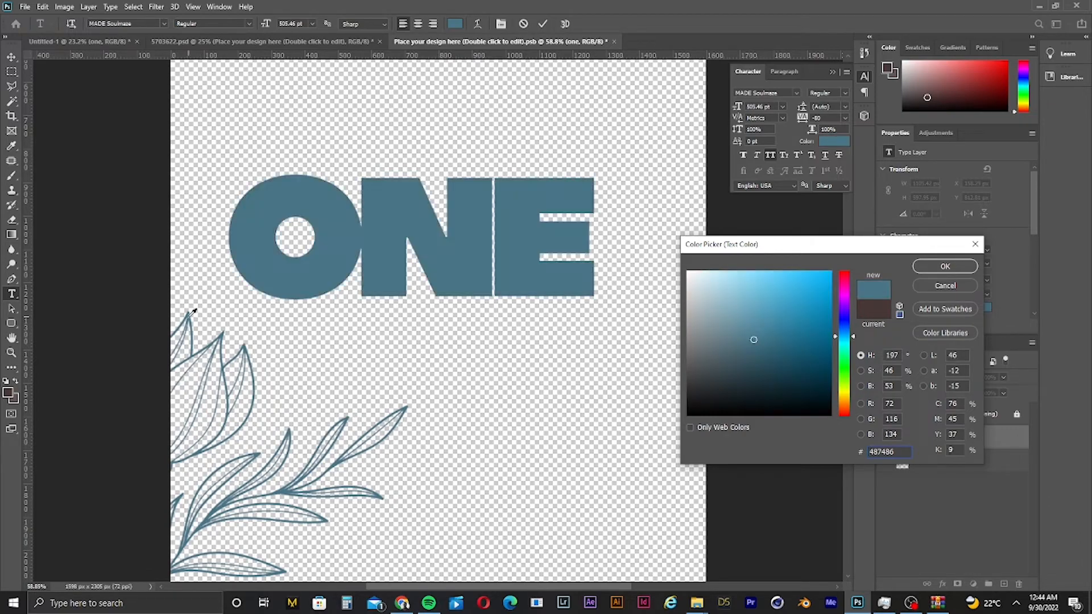
key("ctrl+a")
left_click(946, 267)
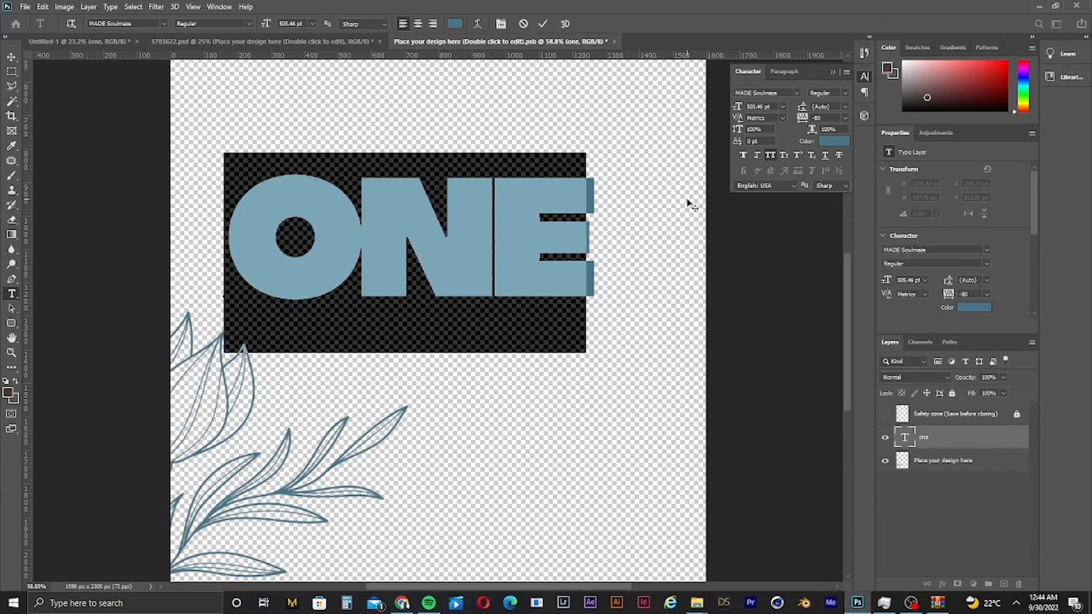
left_click(11, 57)
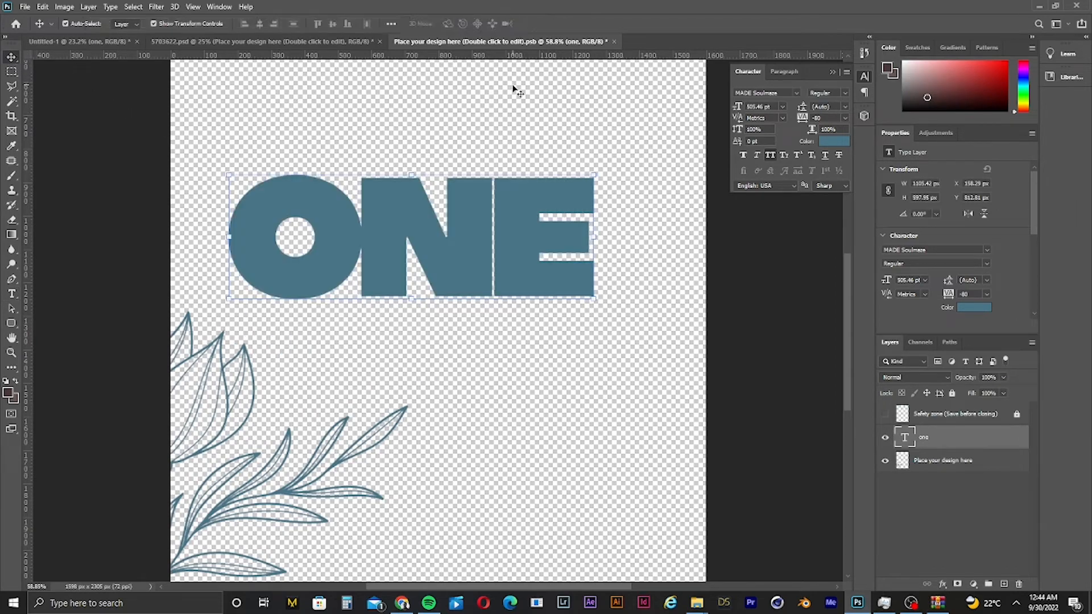
- Save and close the design smart object to update the mug mockup
left_click(614, 41)
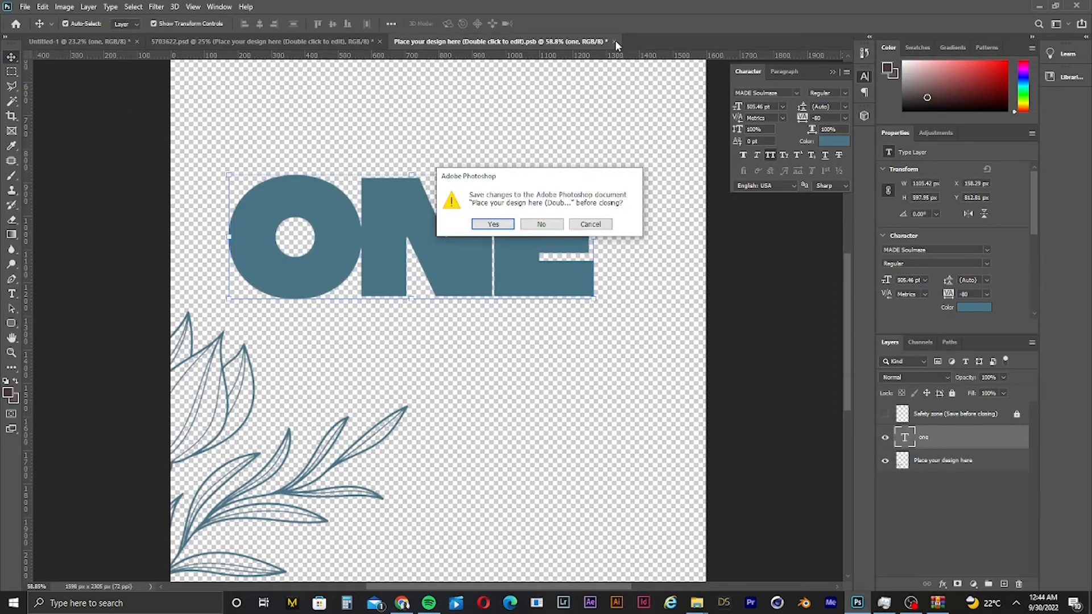
left_click(493, 224)
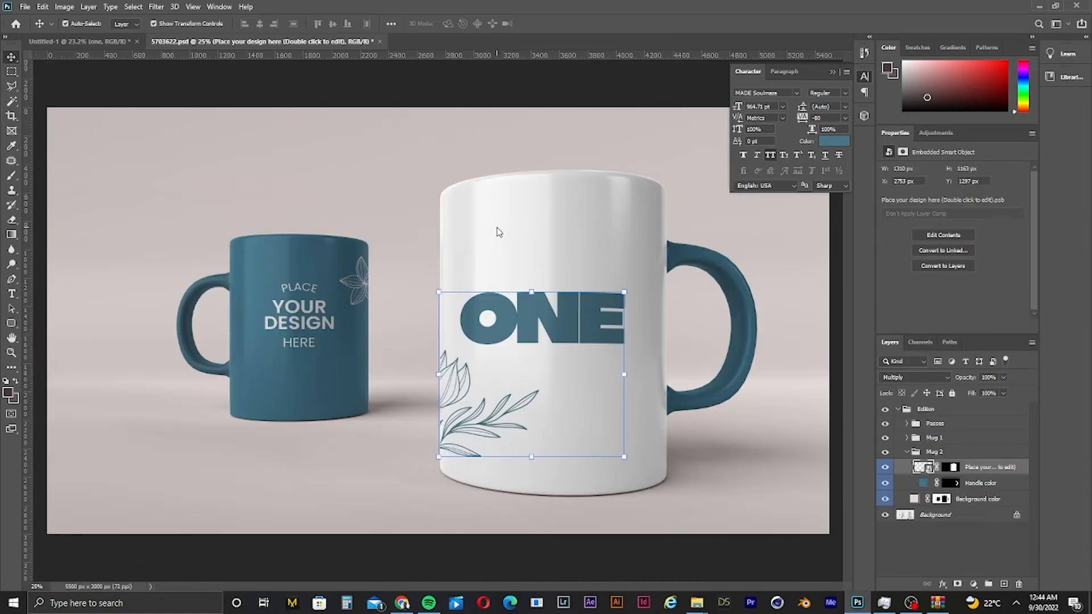
left_click(540, 95)
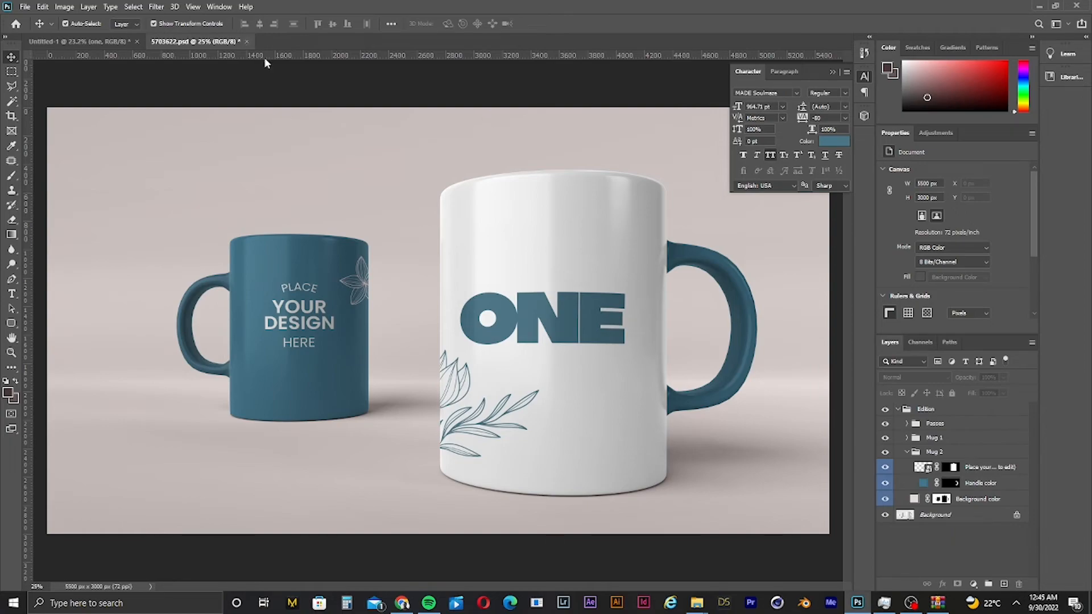
- Return to the thumbnail artboards document and fit all artboards on screen
left_click(111, 42)
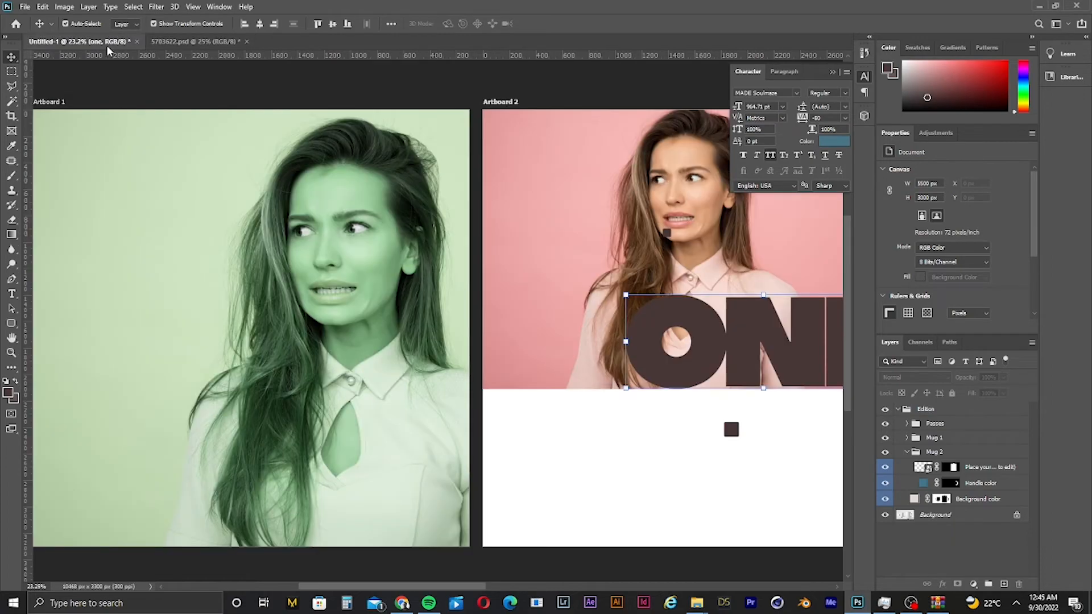
left_click(586, 493)
key("ctrl+0")
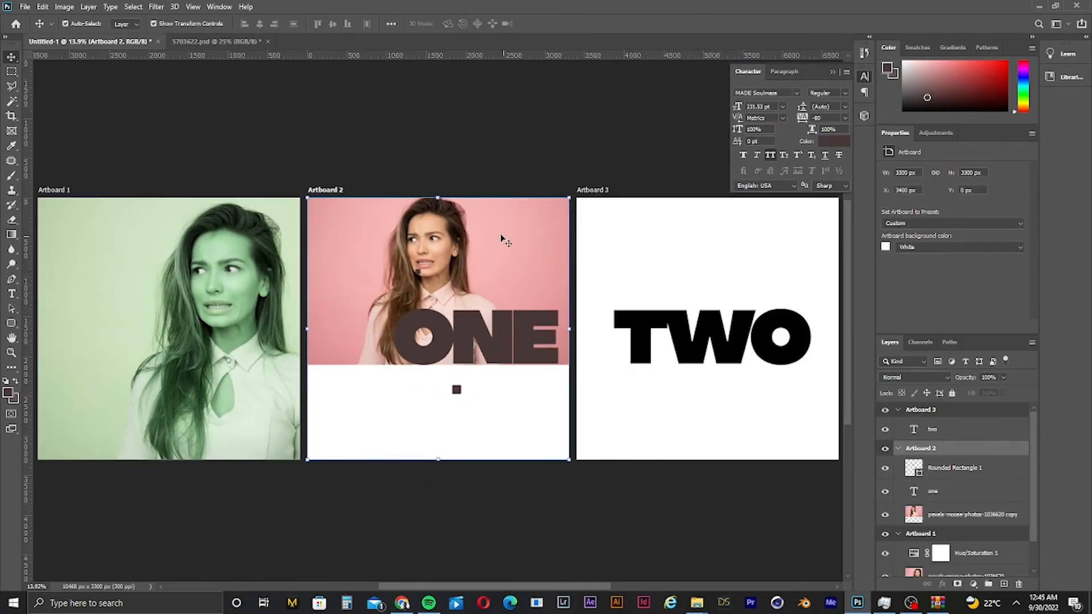
left_click(219, 7)
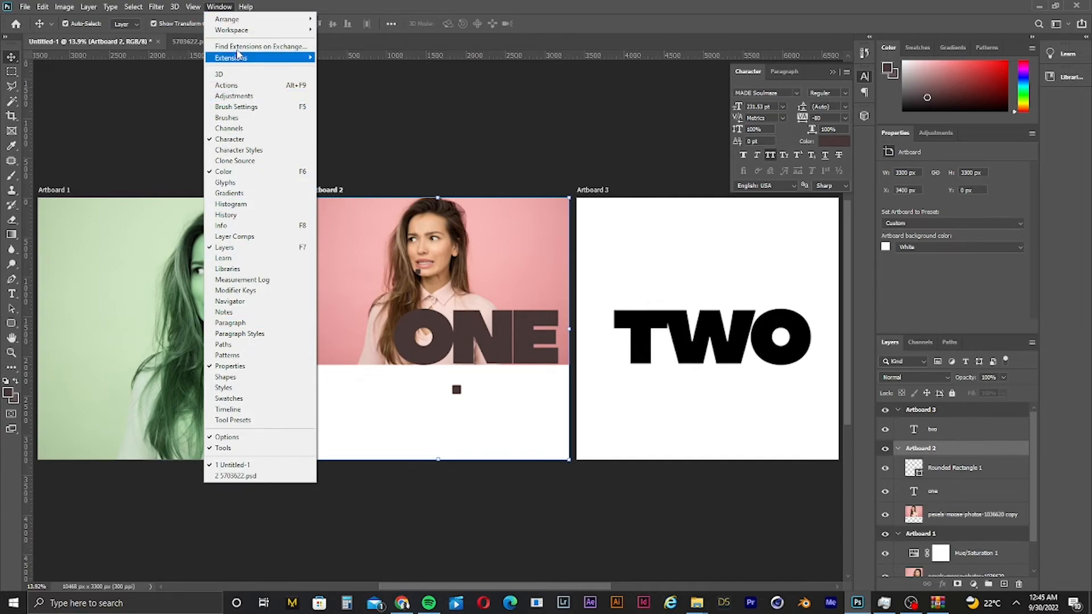
mouse_move(246, 7)
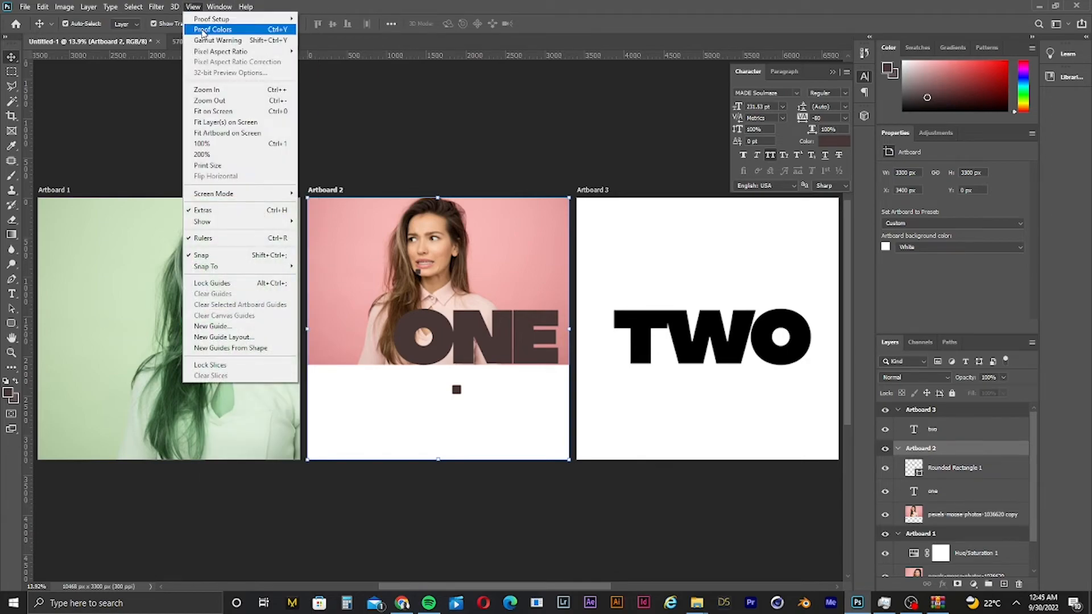
mouse_move(158, 9)
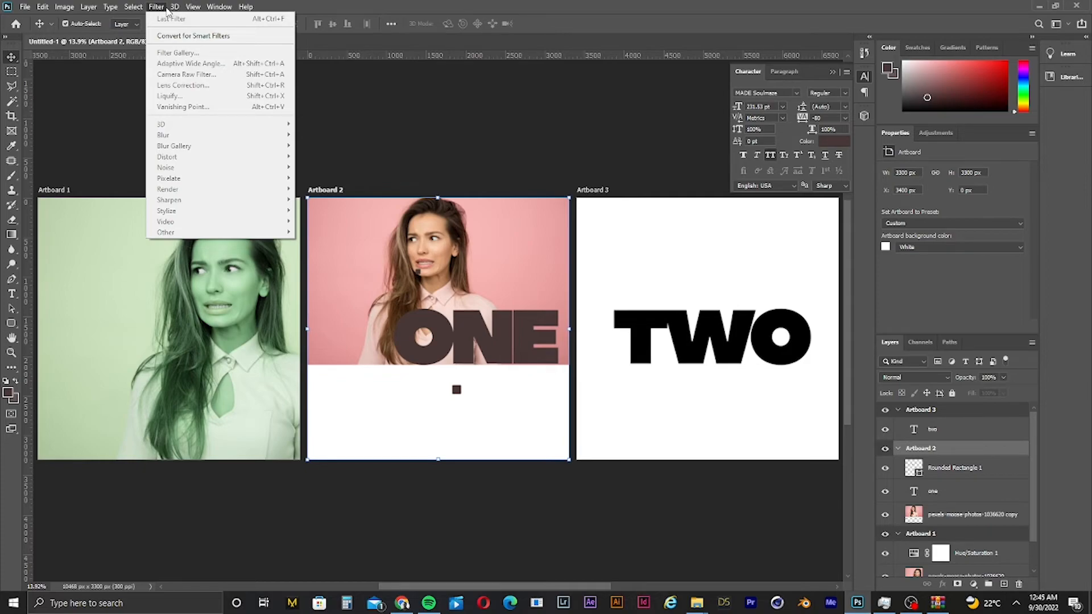
mouse_move(132, 12)
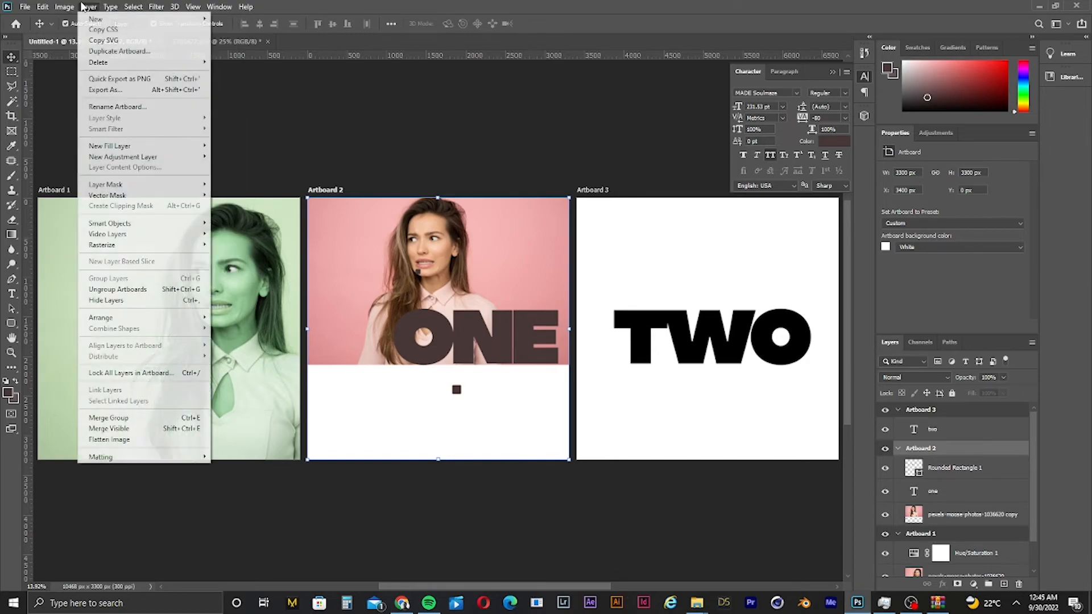
mouse_move(48, 8)
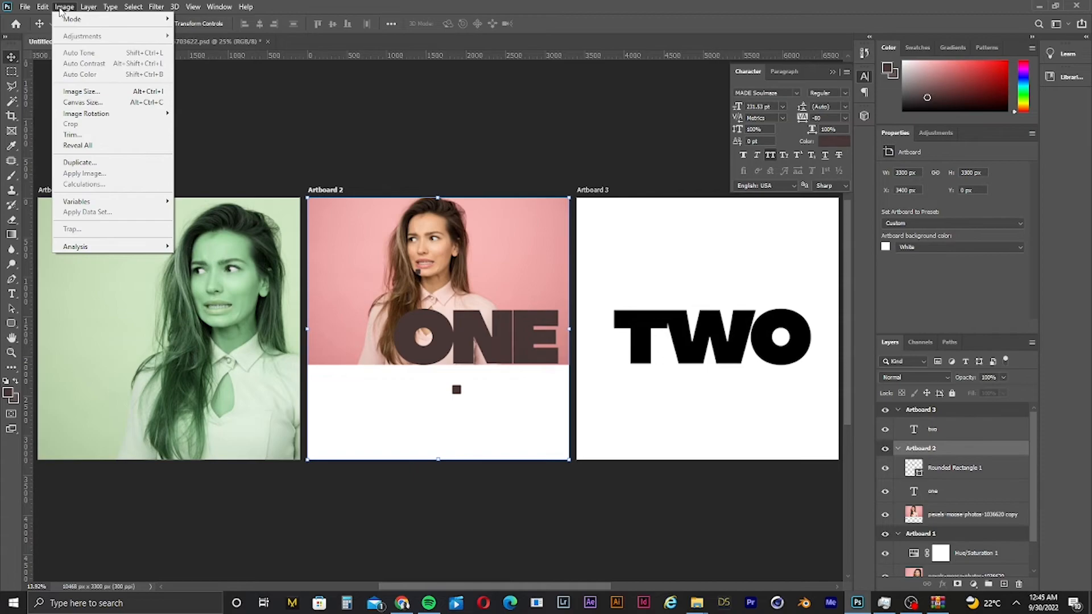
left_click(476, 197)
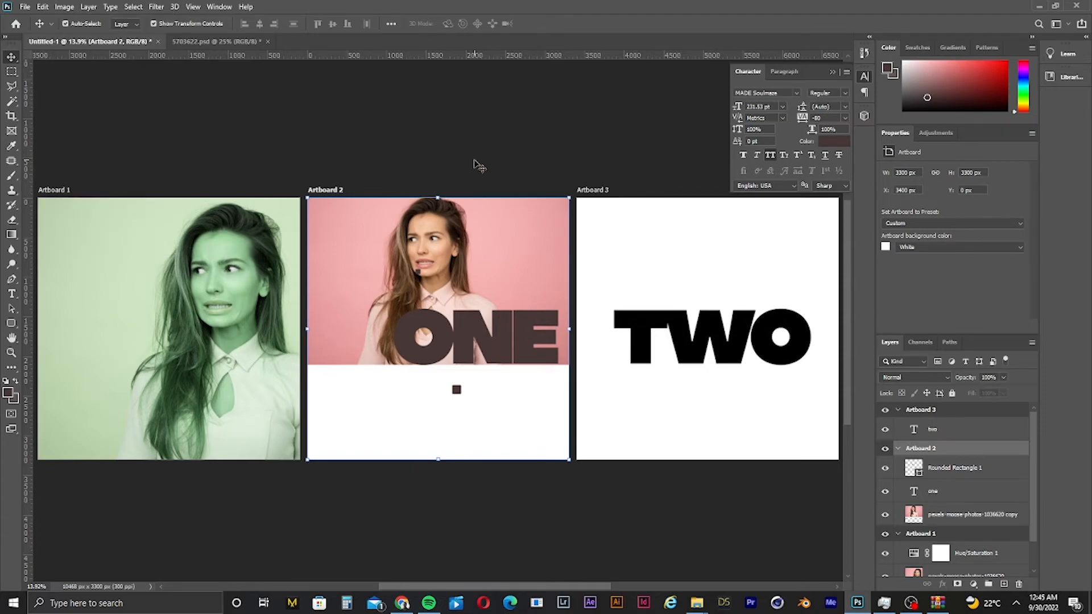
left_click(476, 166)
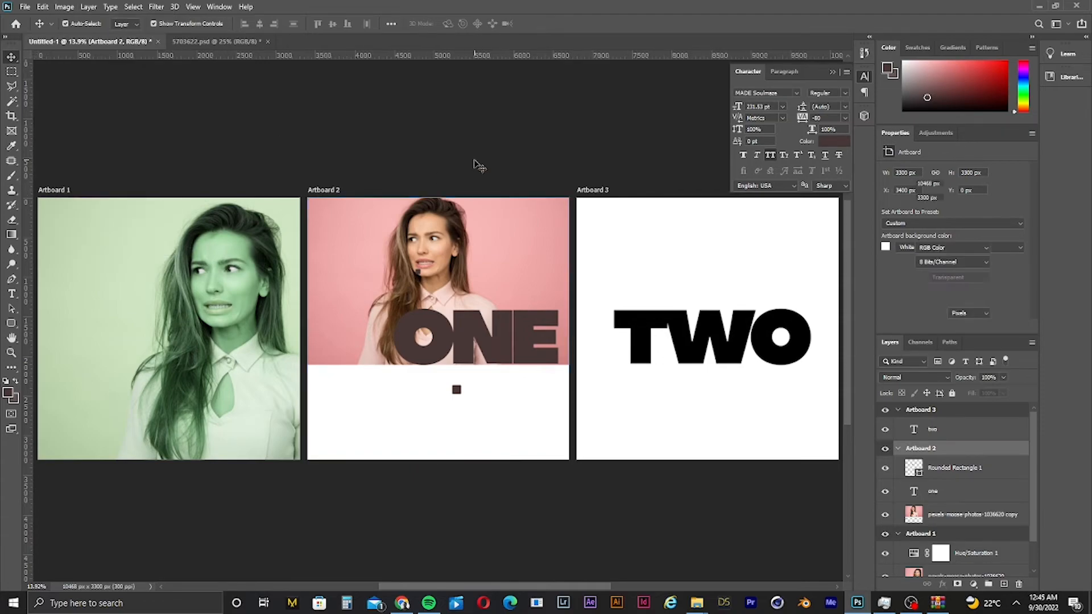
left_click(70, 8)
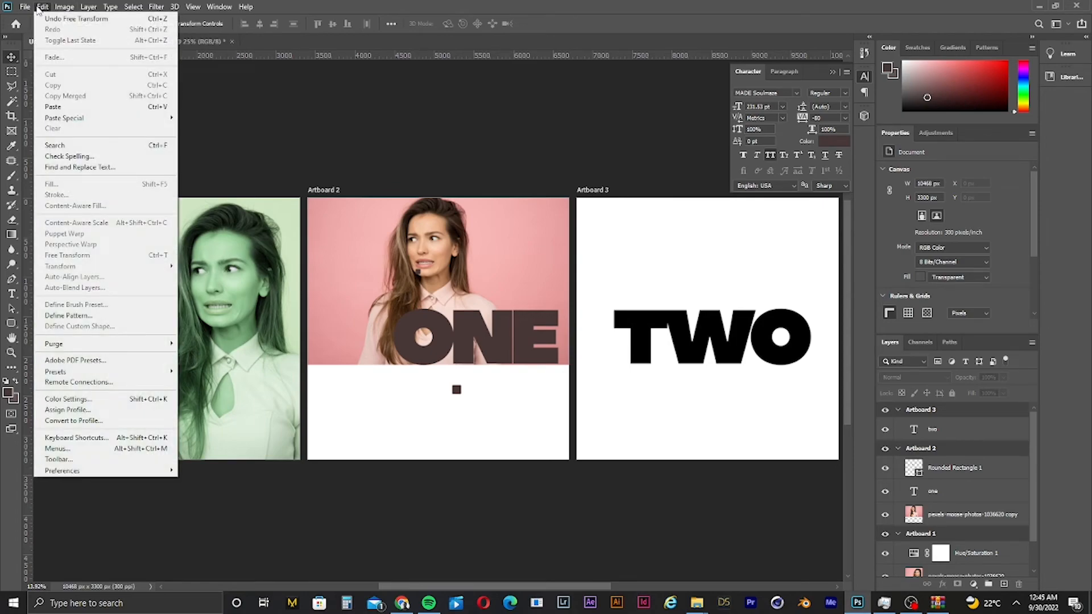
mouse_move(26, 8)
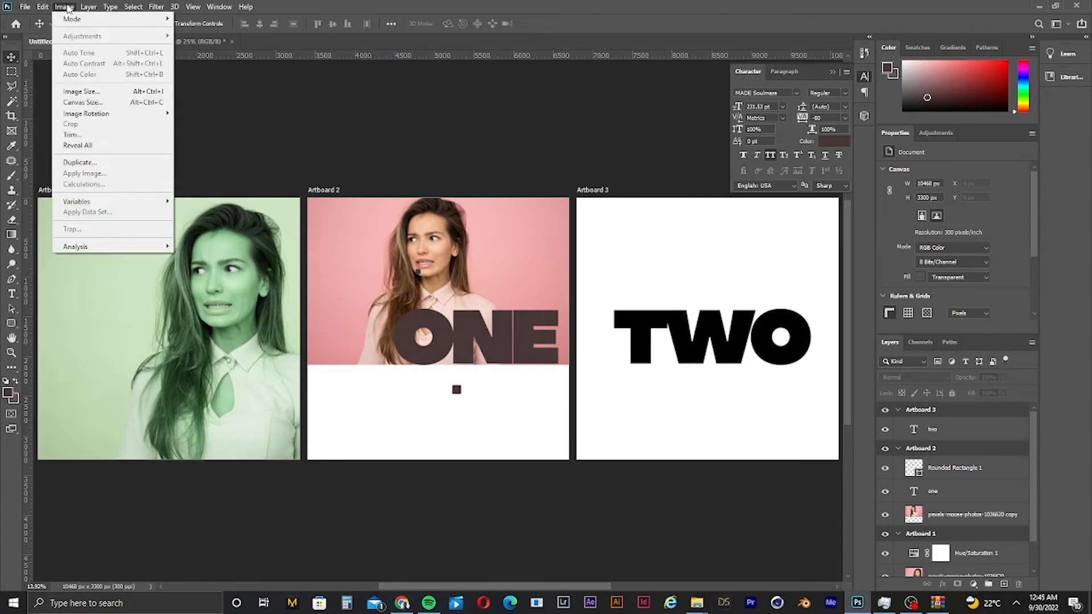
left_click(397, 122)
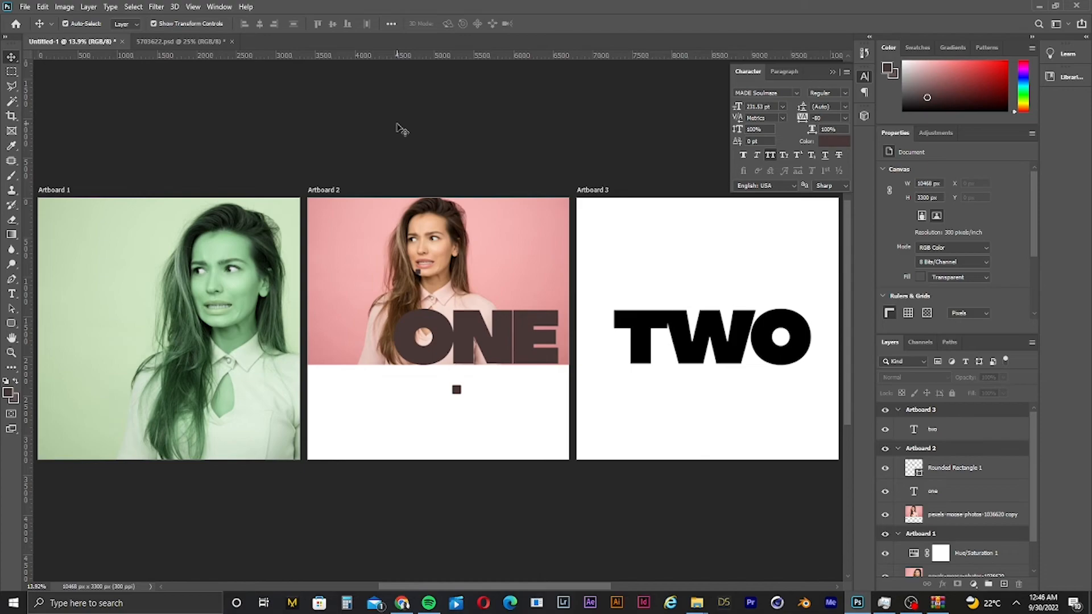
- Try raising the thumbnail document's resolution to 500 pixels/inch, then undo the resize
key("ctrl+alt+i")
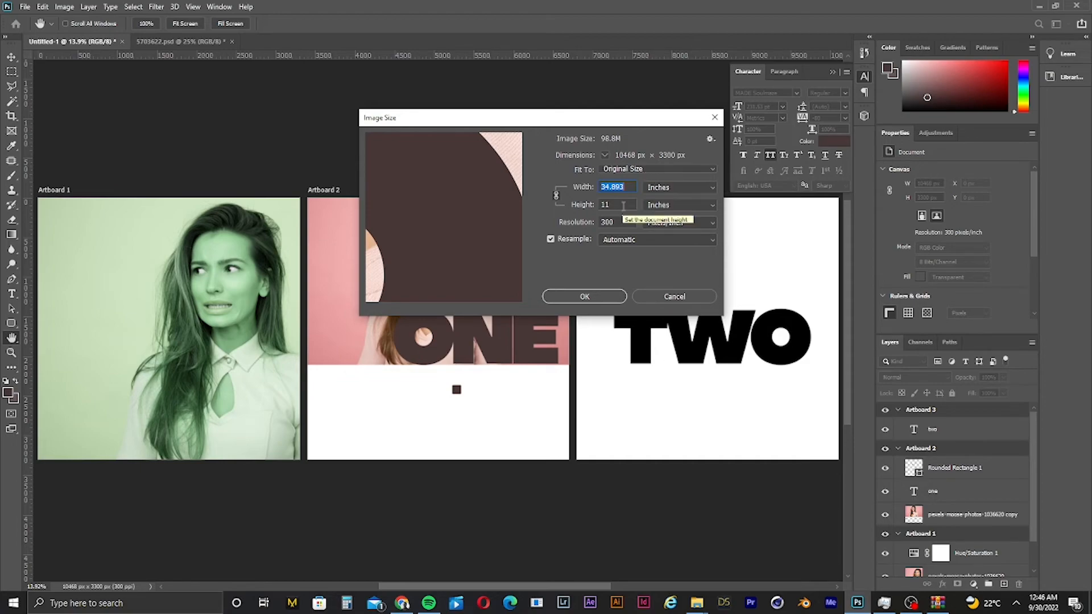
left_click_drag(615, 223, 541, 216)
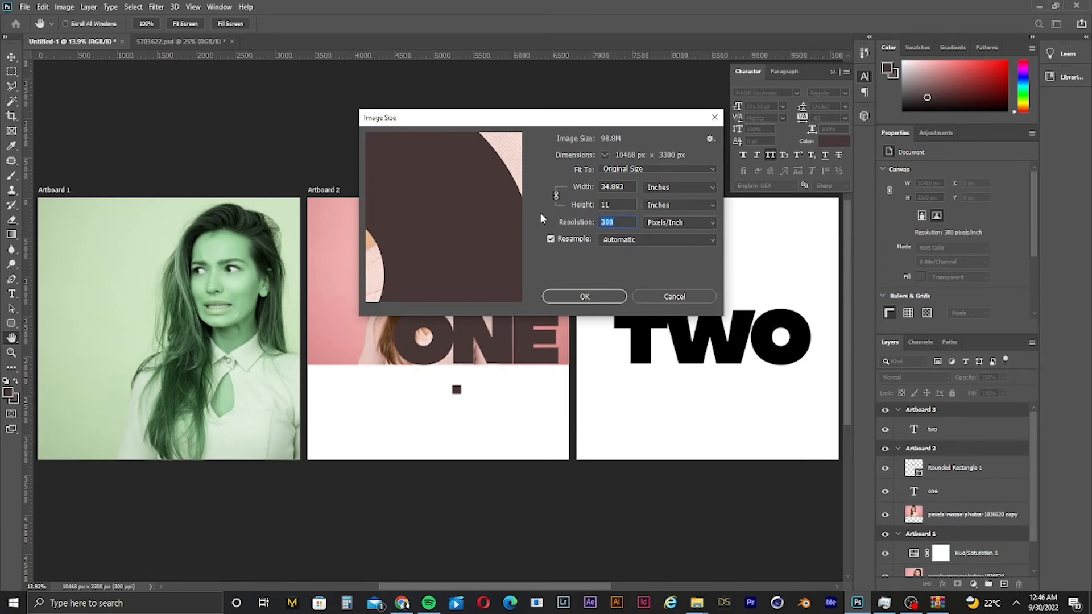
type("500")
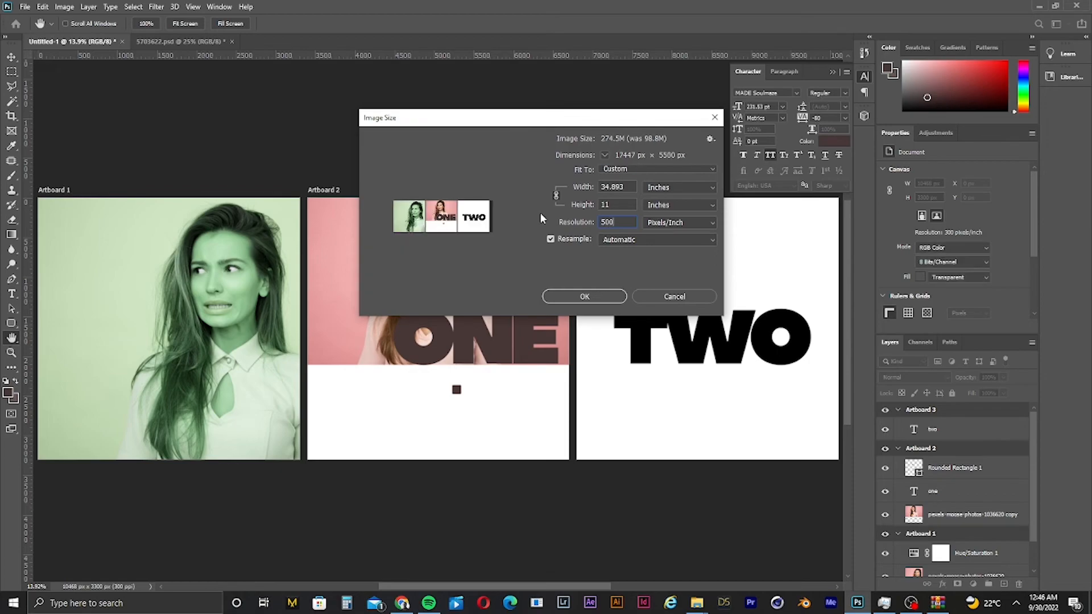
left_click(576, 300)
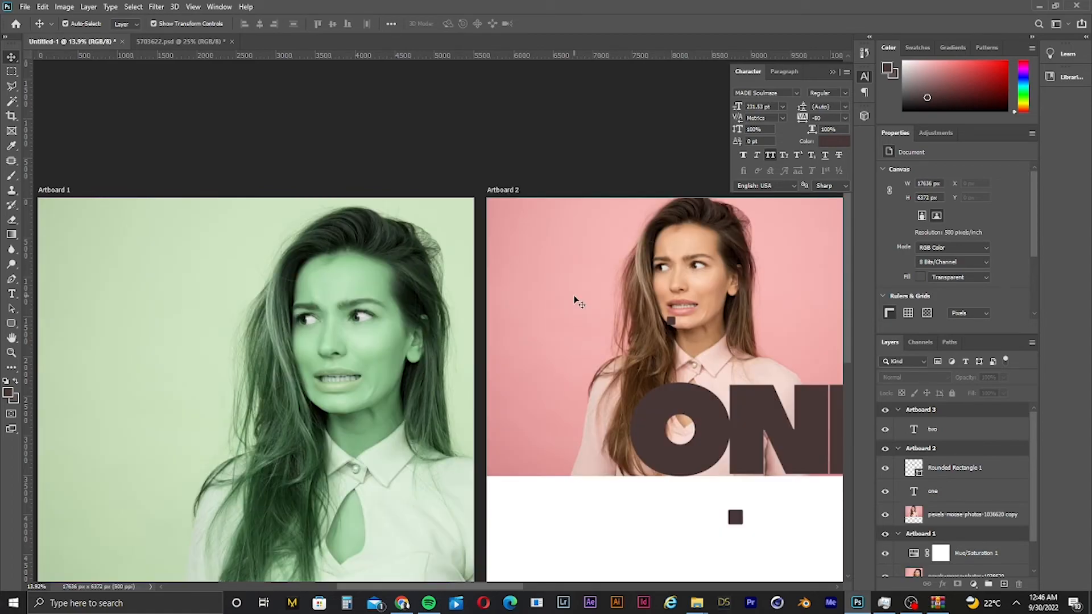
key("ctrl+z")
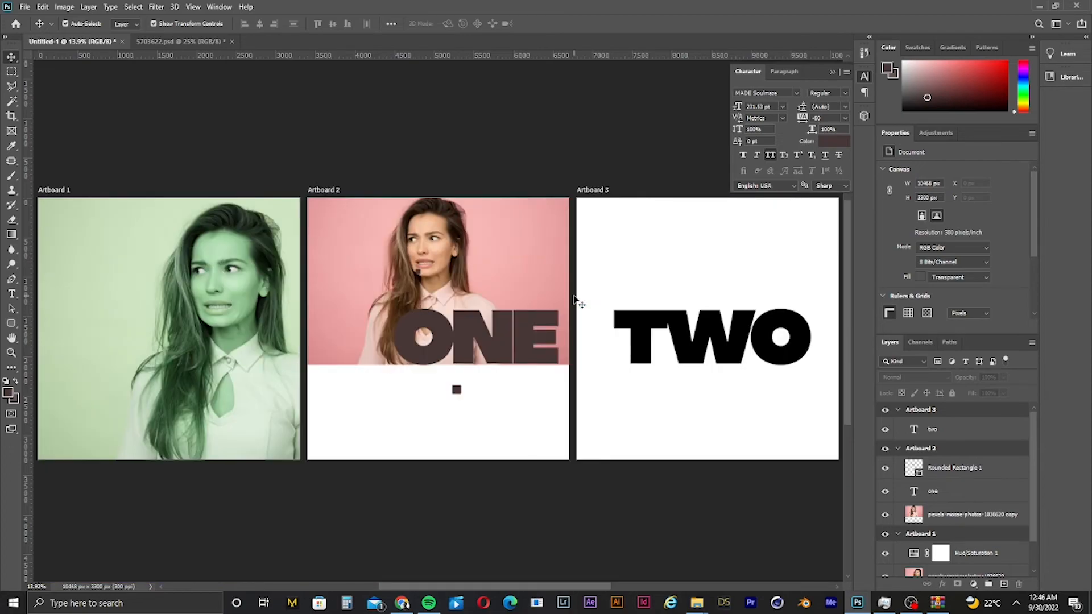
key("ctrl")
key("ctrl+minus")
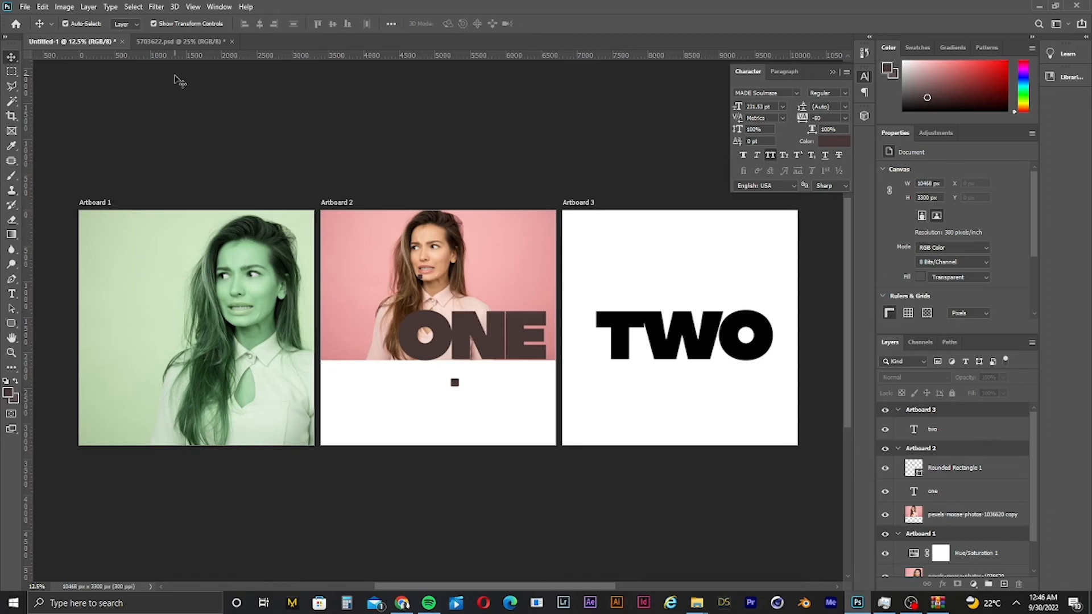
- Start exporting the artboards to files and browse for a destination folder on the Desktop
left_click(26, 6)
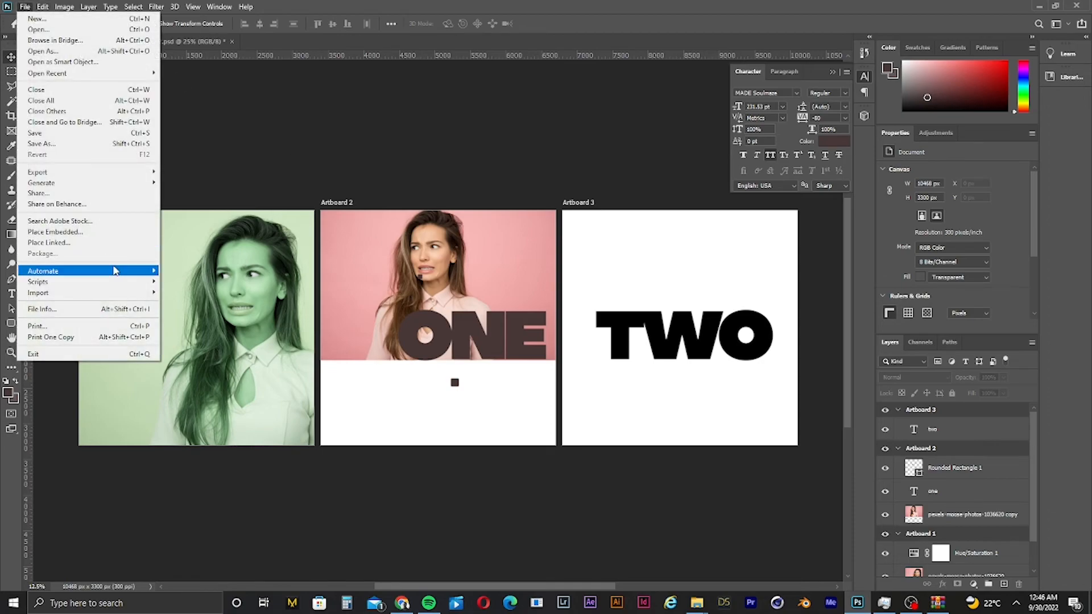
mouse_move(68, 176)
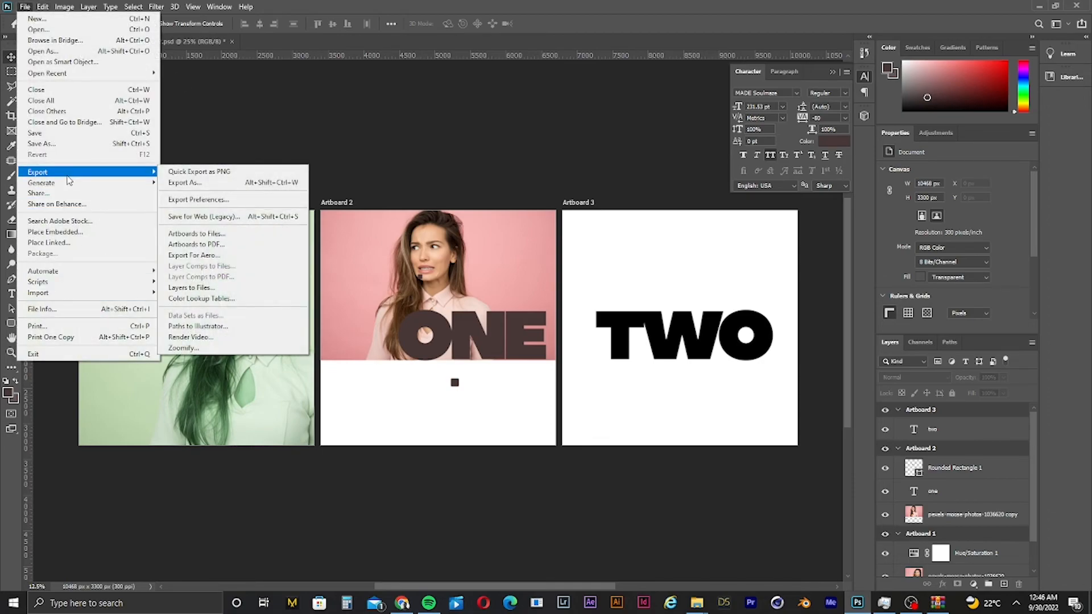
left_click(222, 244)
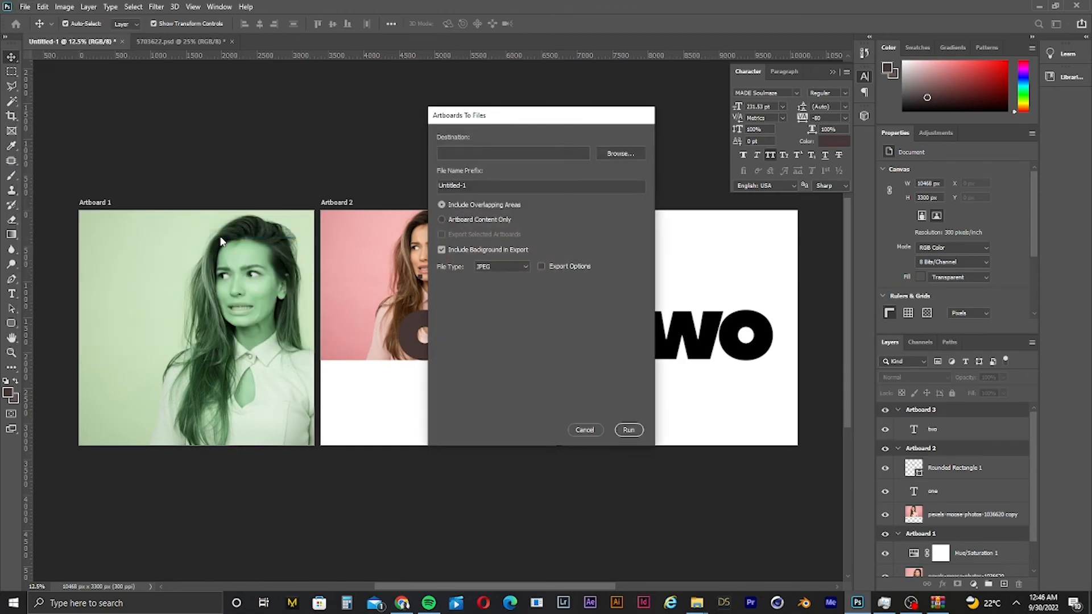
left_click(620, 155)
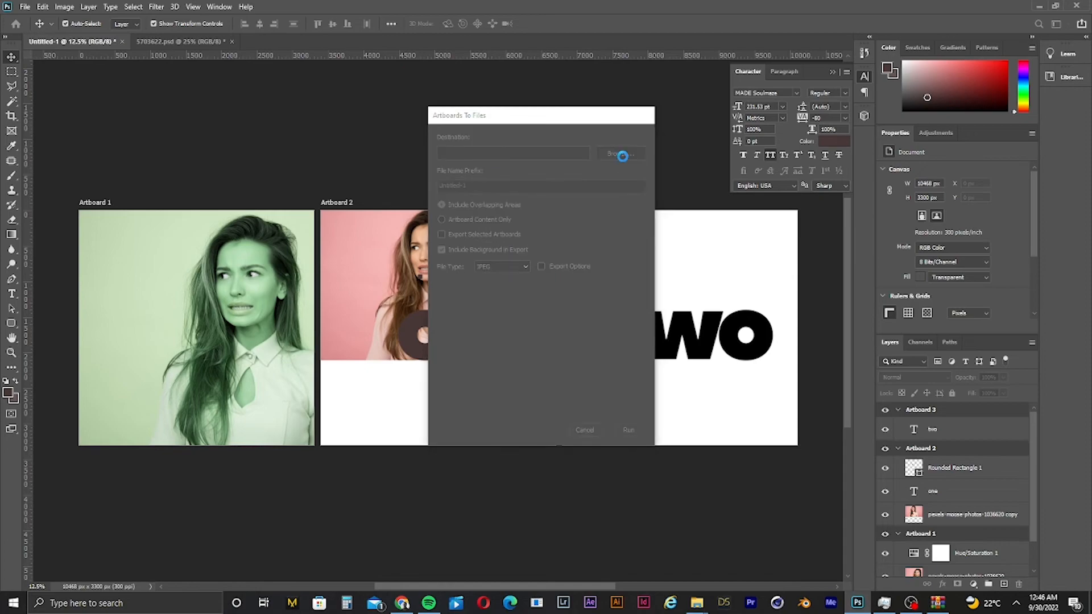
left_click(474, 182)
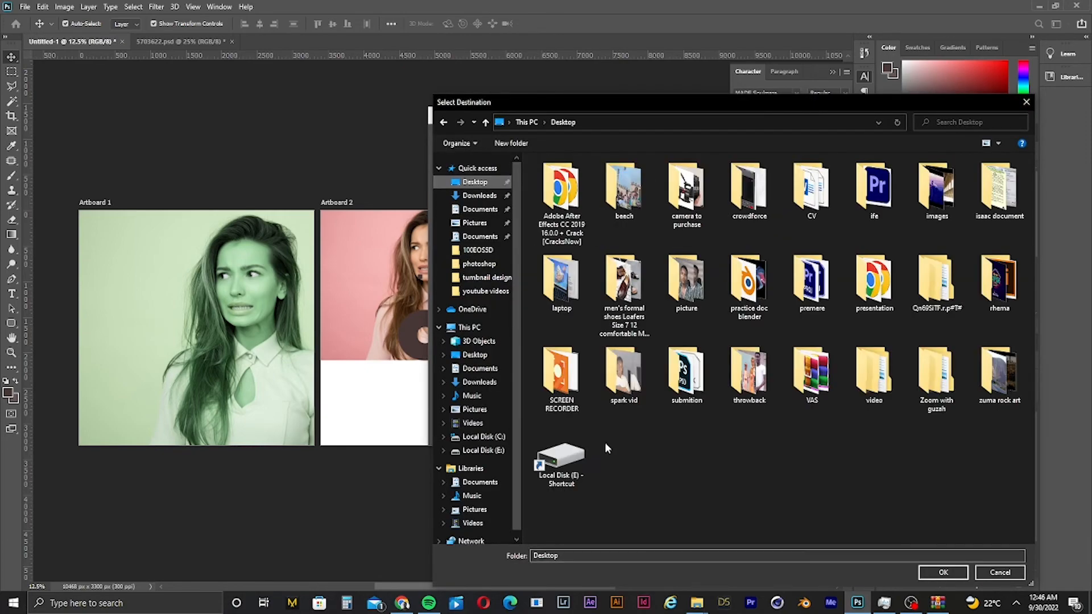
left_click(605, 555)
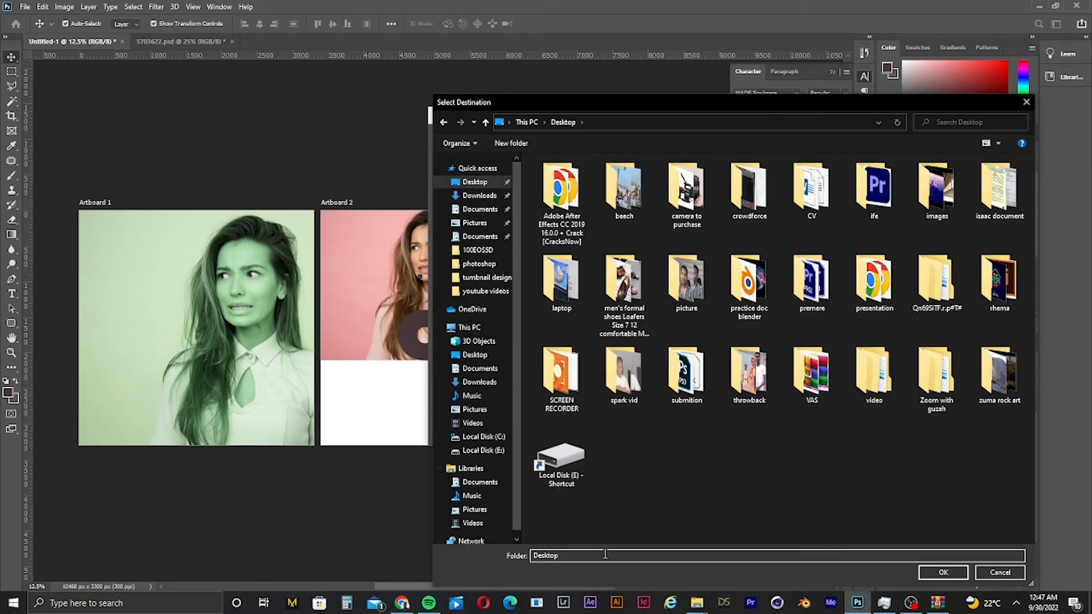
- Create a new Desktop folder named practise
left_click(522, 145)
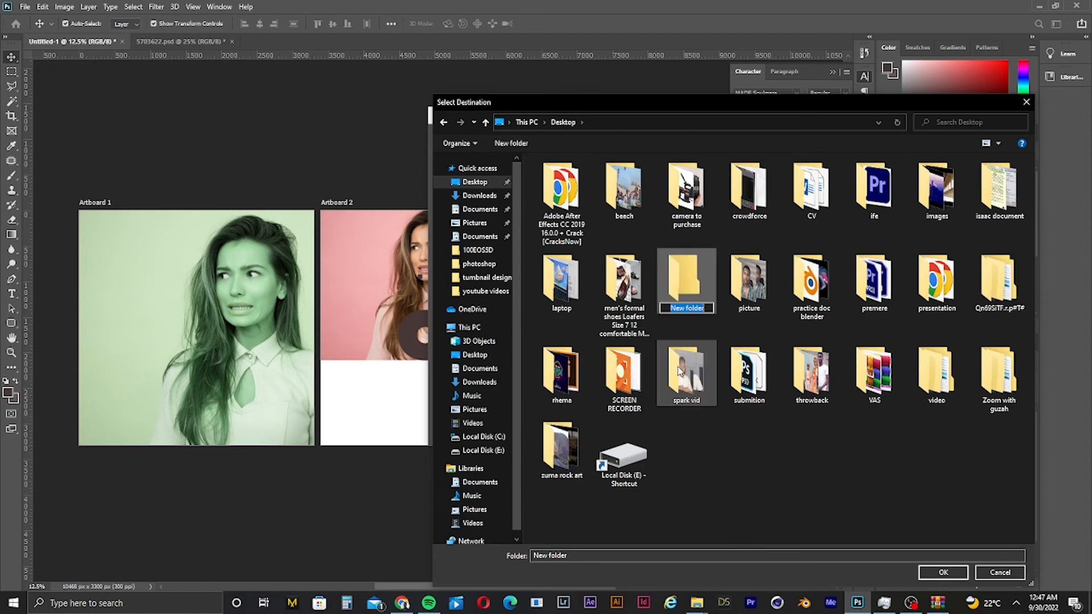
type("yo")
key("BackSpace")
key("BackSpace")
type("practise")
key("Return")
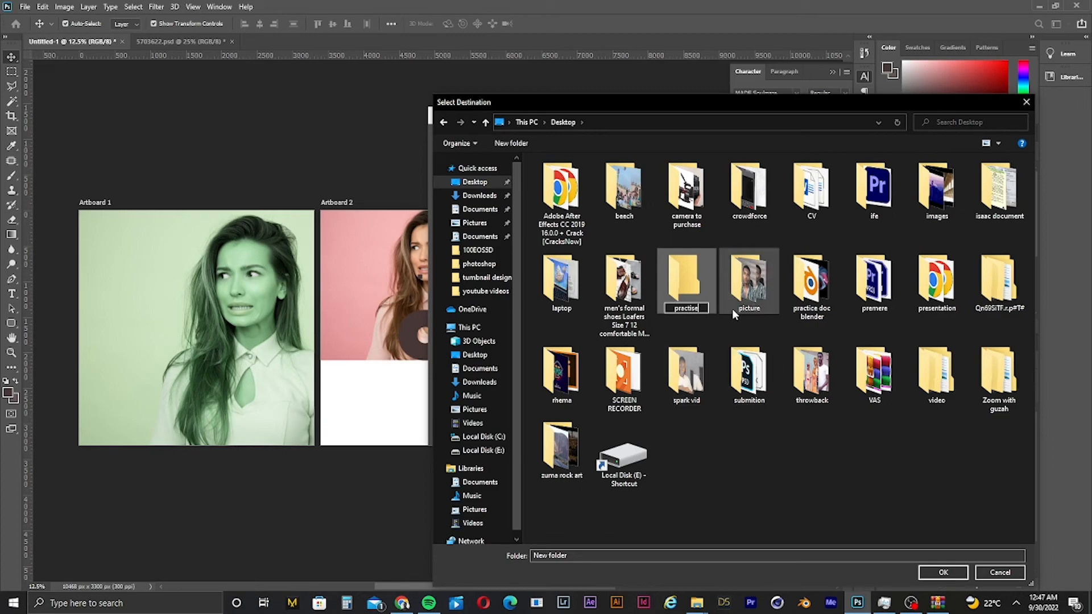
- Choose the practise folder as destination and run the export of all artboards as JPEG files
left_click(933, 572)
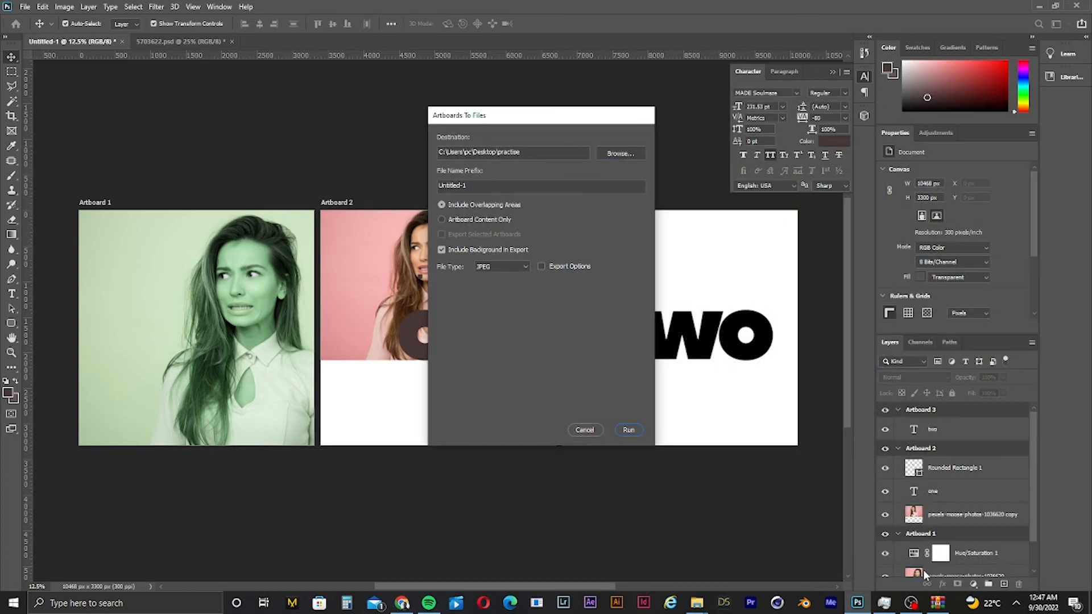
left_click(627, 430)
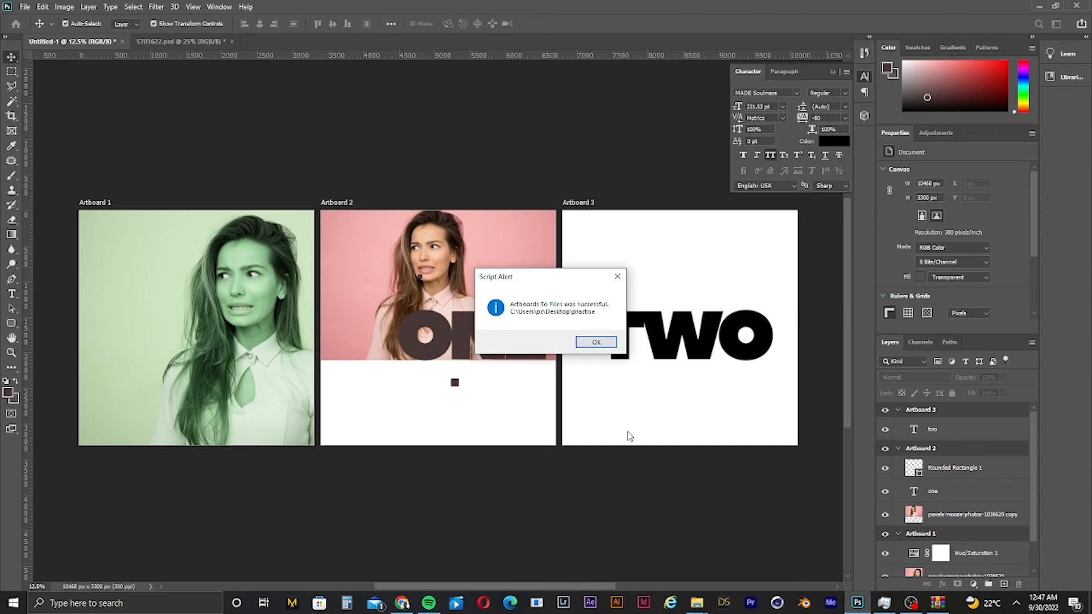
left_click(595, 343)
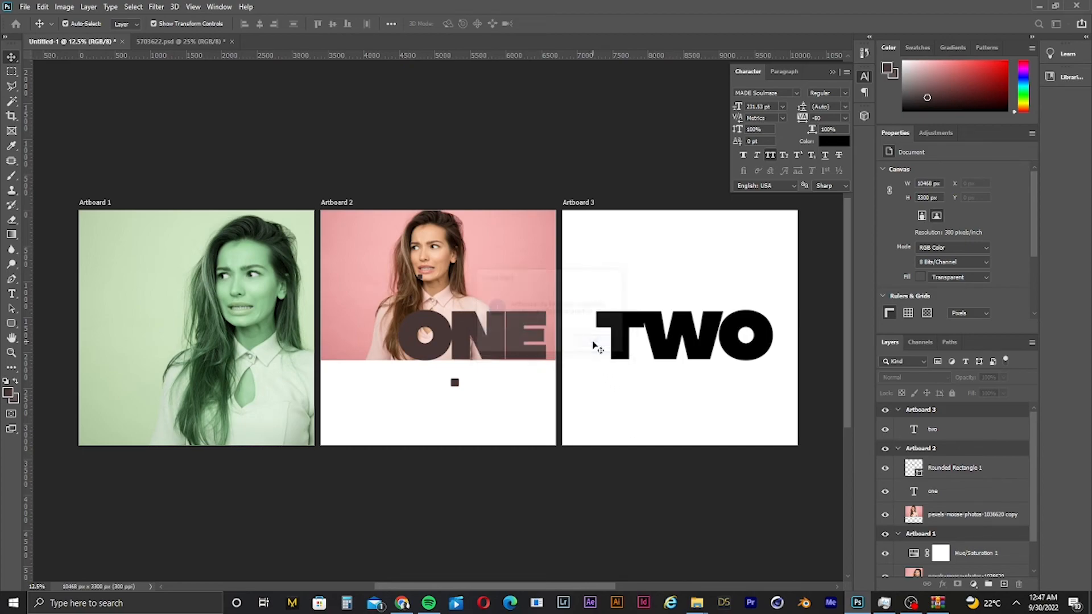
- Switch to File Explorer, open the practise folder and view each exported artboard JPEG
mouse_move(689, 608)
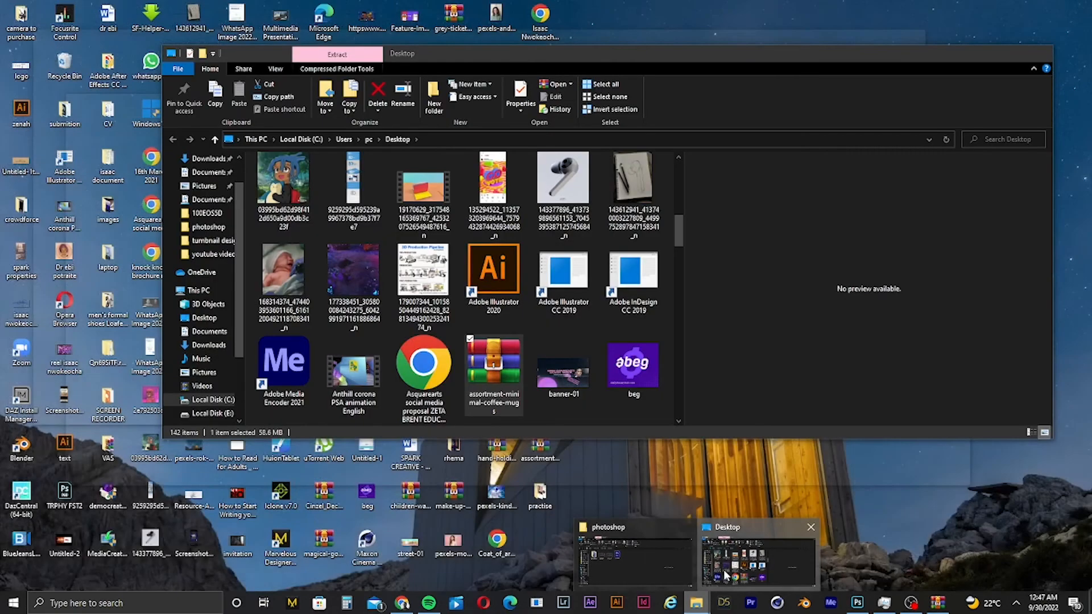
left_click(756, 560)
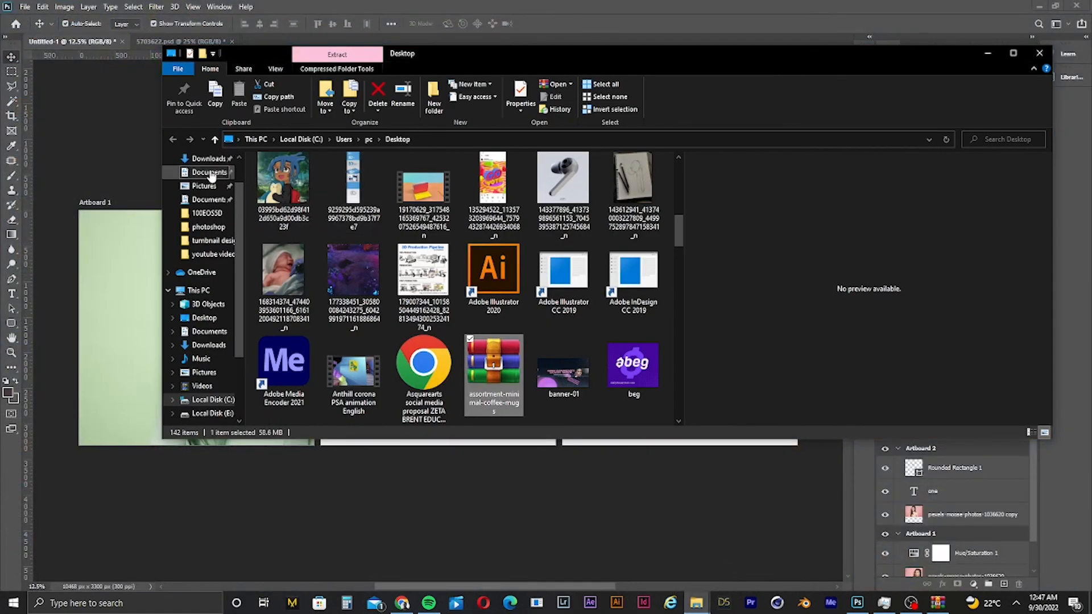
left_click(218, 290)
left_click(206, 317)
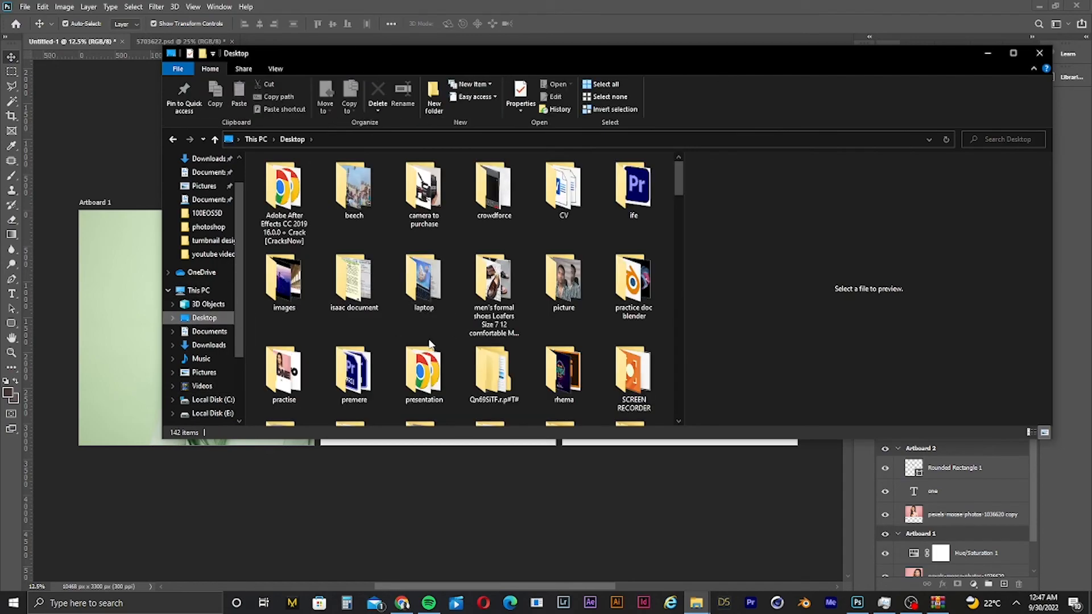
left_click(423, 372)
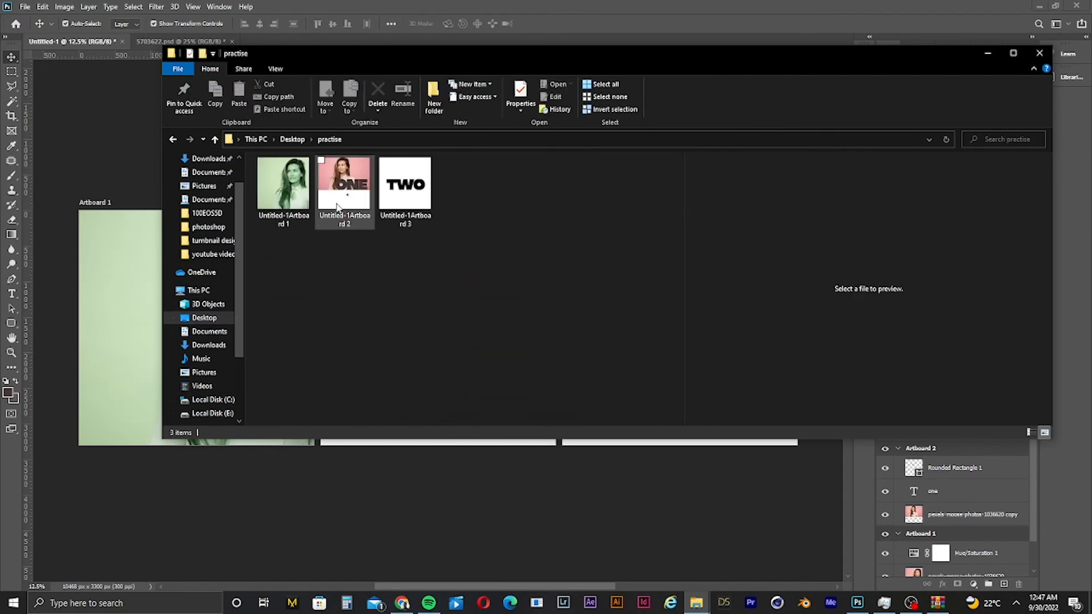
left_click(276, 185)
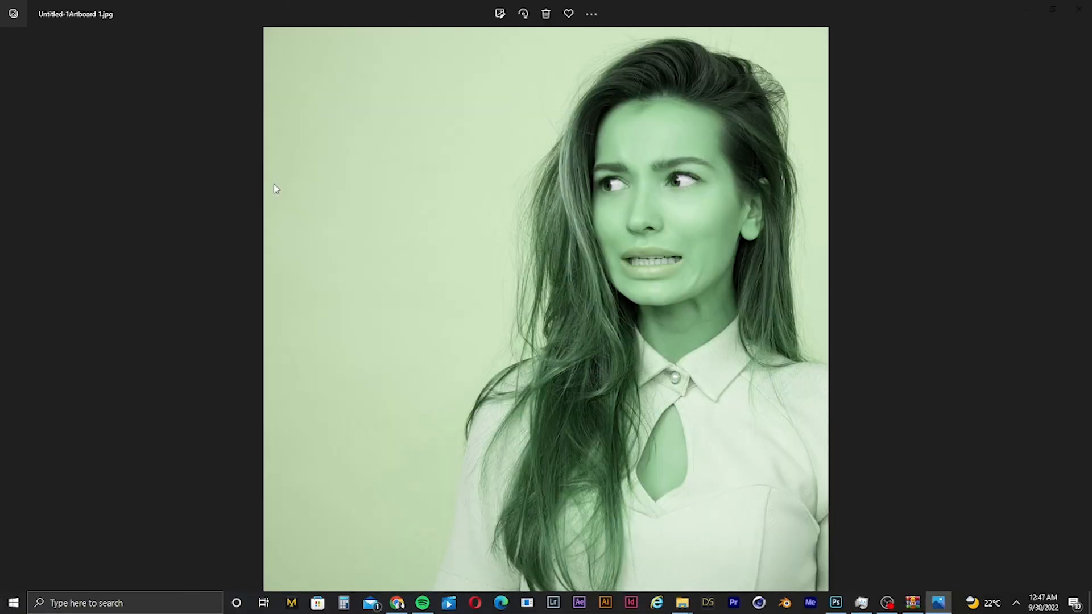
key("Right")
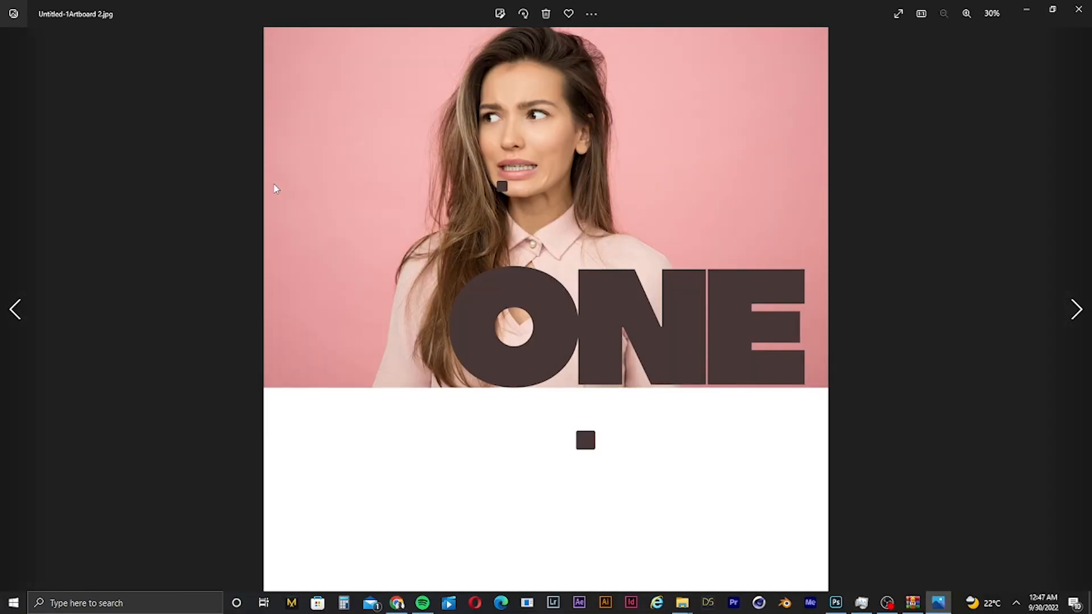
key("Right")
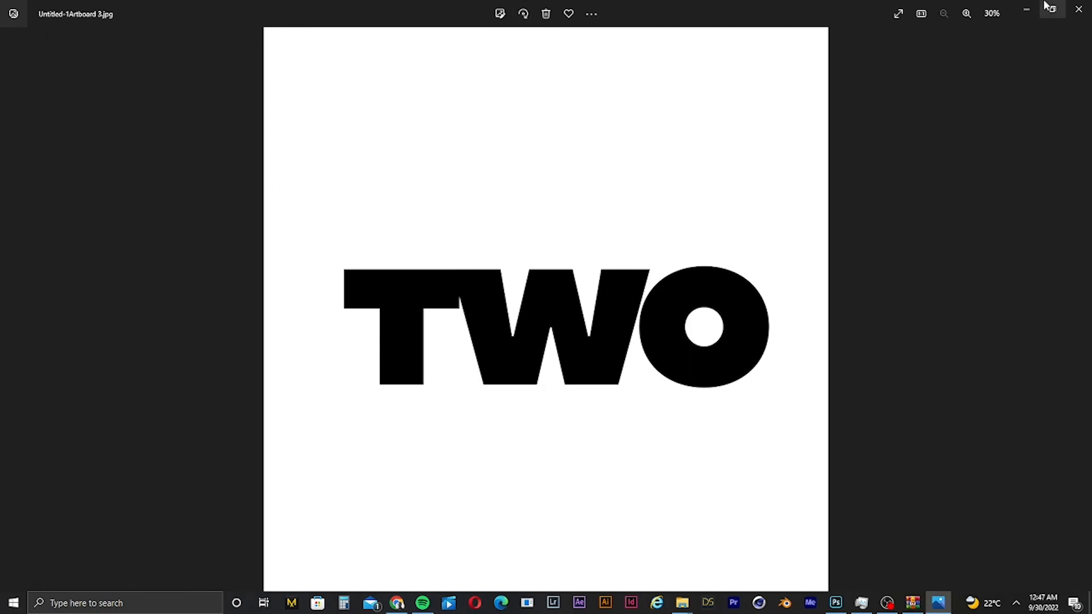
left_click(1027, 9)
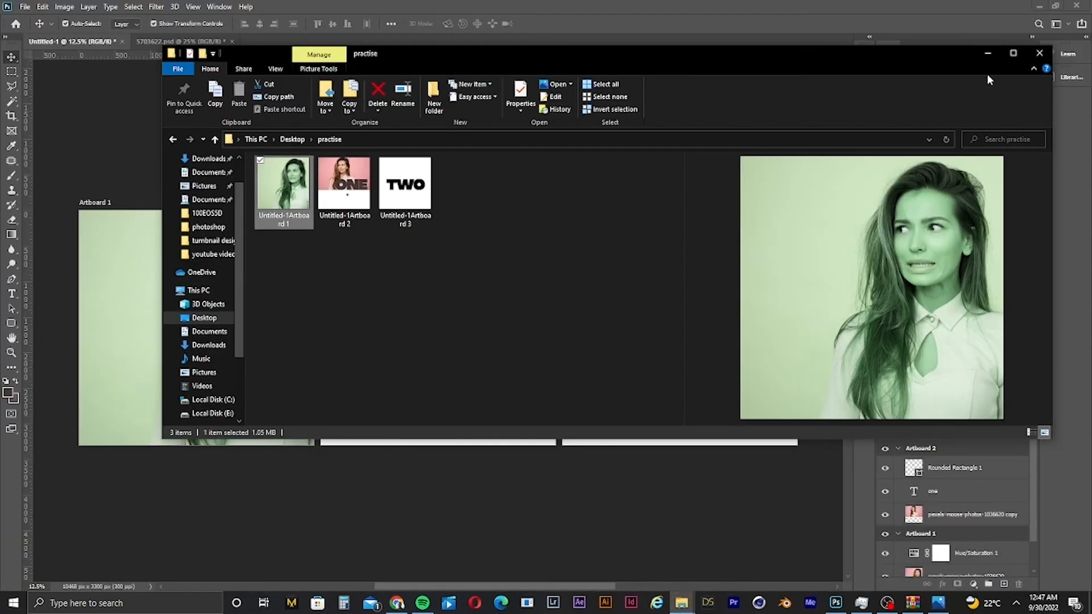
left_click(988, 54)
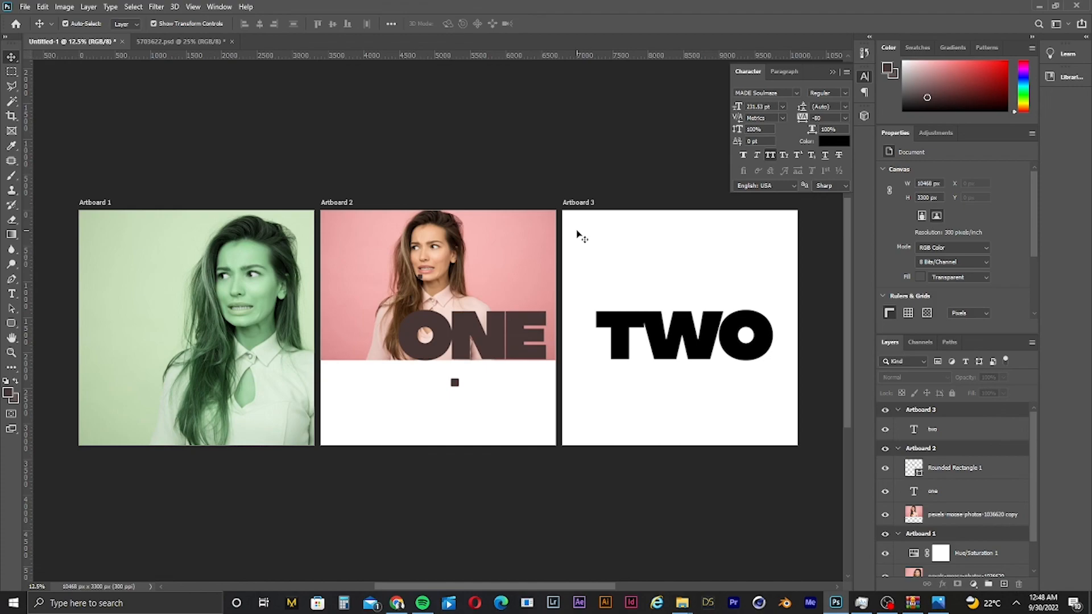
- Move the photo on Artboard 2 down so its top sits at the artboard edge, Y 0 px
left_click_drag(518, 255, 513, 274)
key("ctrl+z")
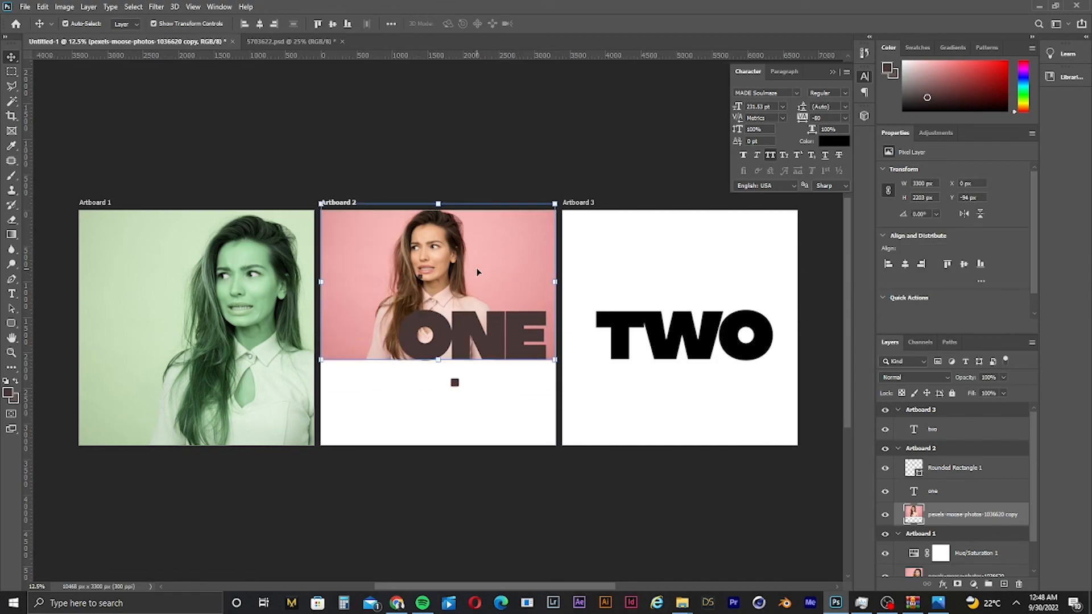
left_click_drag(492, 261, 492, 268)
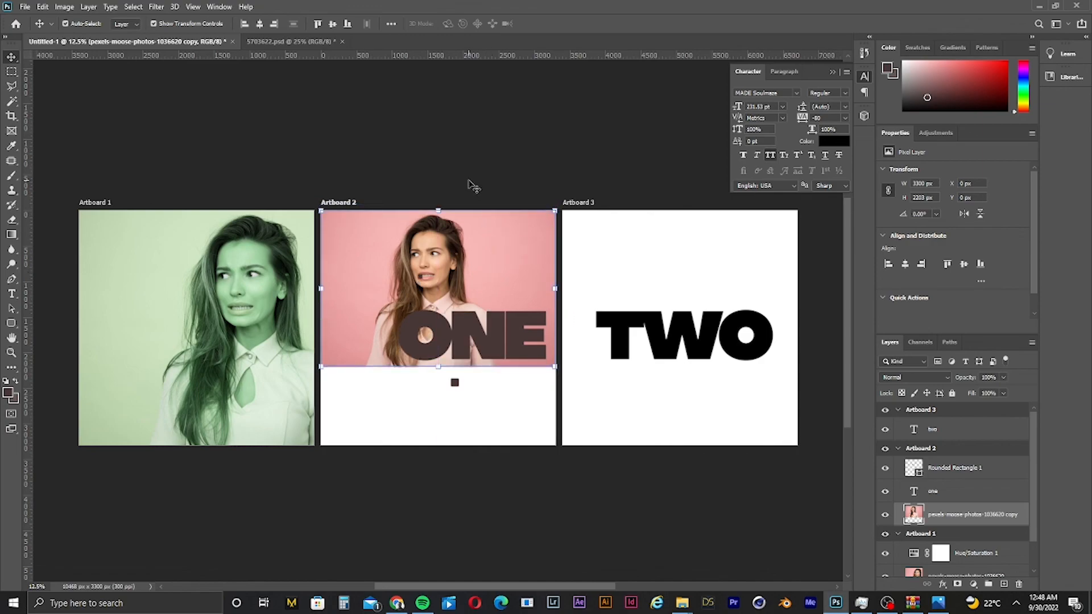
left_click(624, 289)
left_click(529, 285)
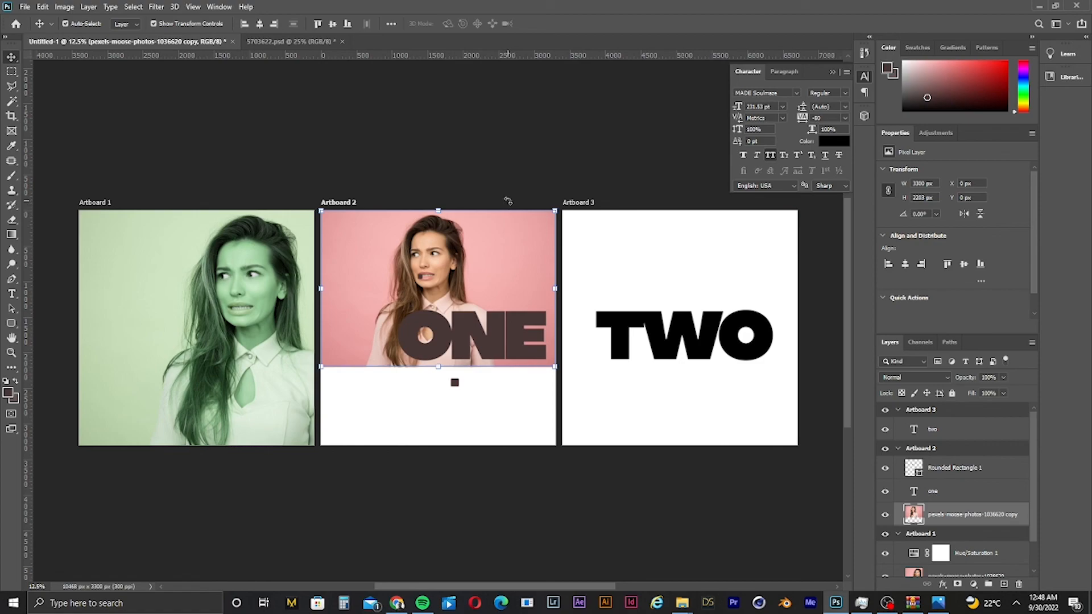